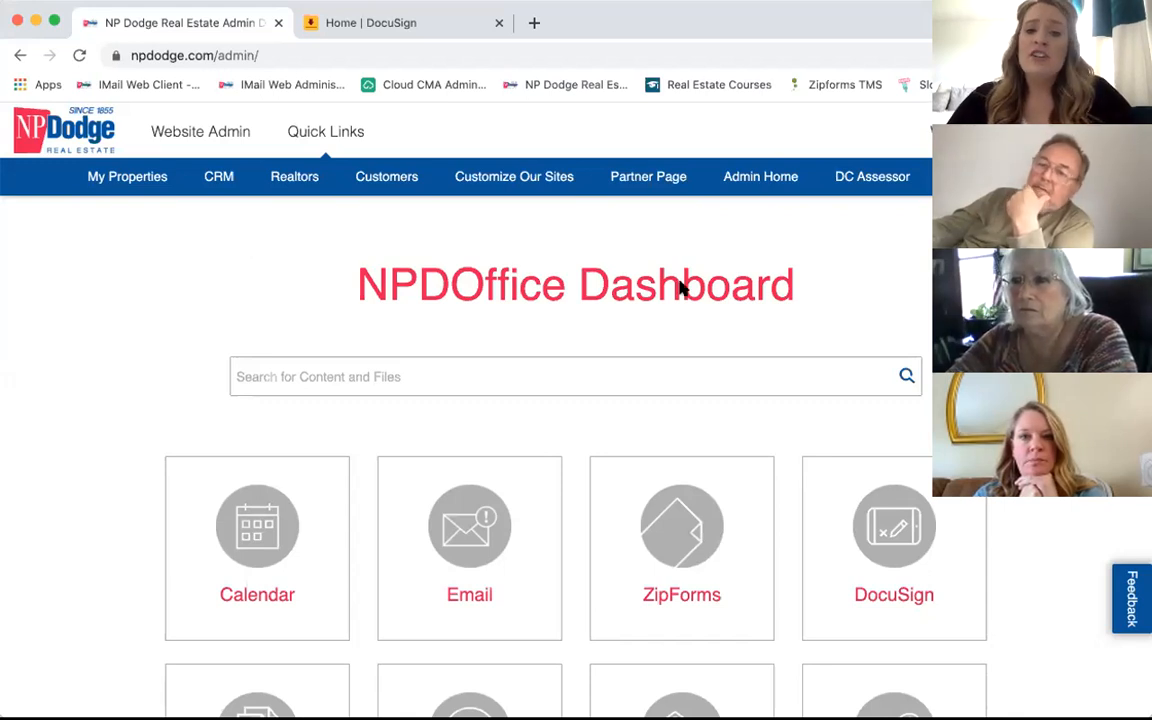
Step: Switch to the DocuSign home tab and review the overview: 10 envelopes waiting for others, 7 completed
{"action": "scroll", "coordinate": [761, 328], "scroll_direction": "down", "scroll_amount": 3}
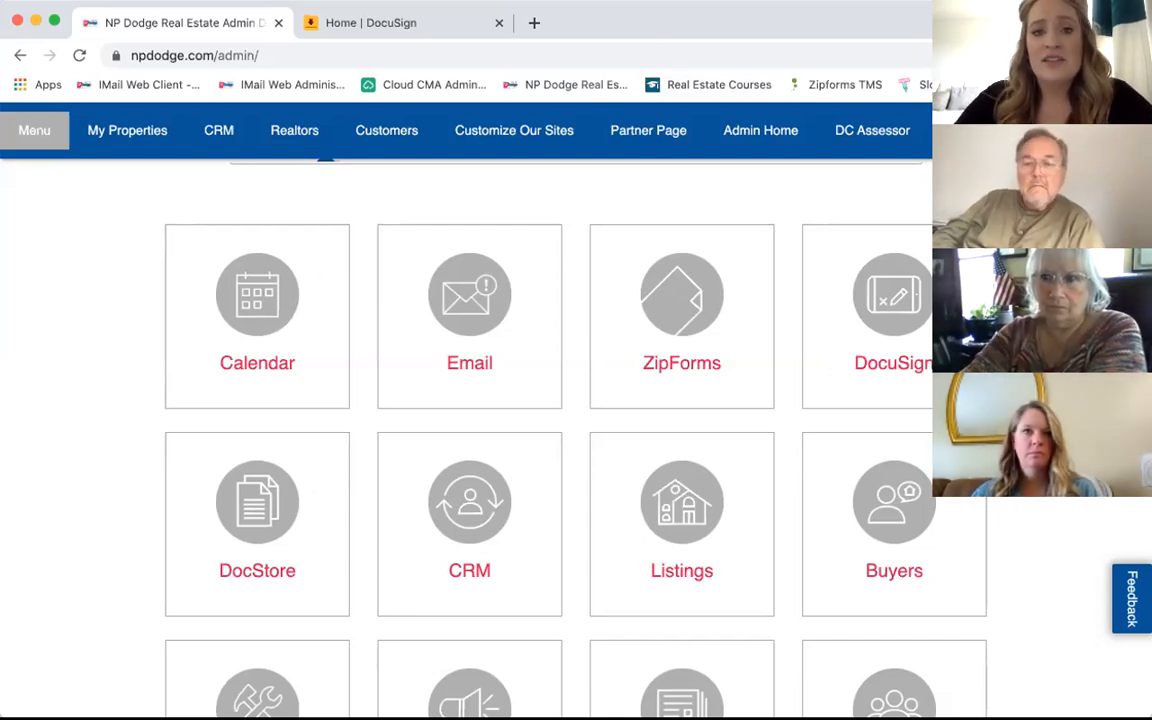
{"action": "left_click", "coordinate": [333, 28]}
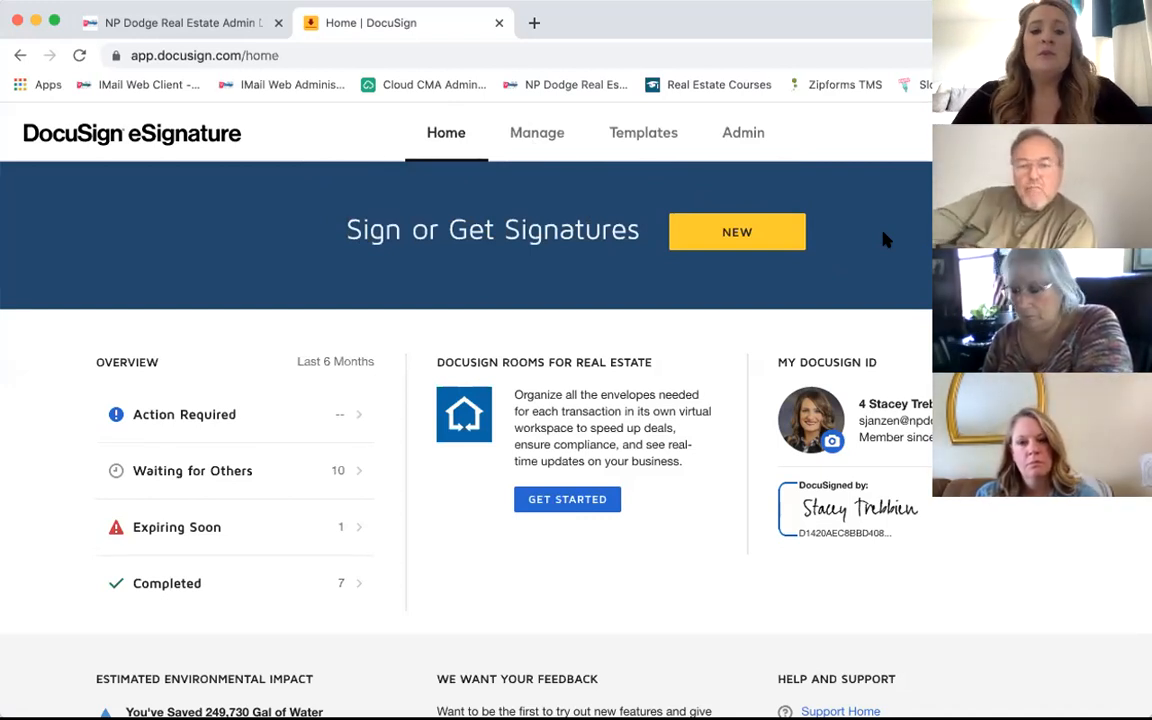
{"action": "scroll", "coordinate": [884, 238], "scroll_direction": "down", "scroll_amount": 3}
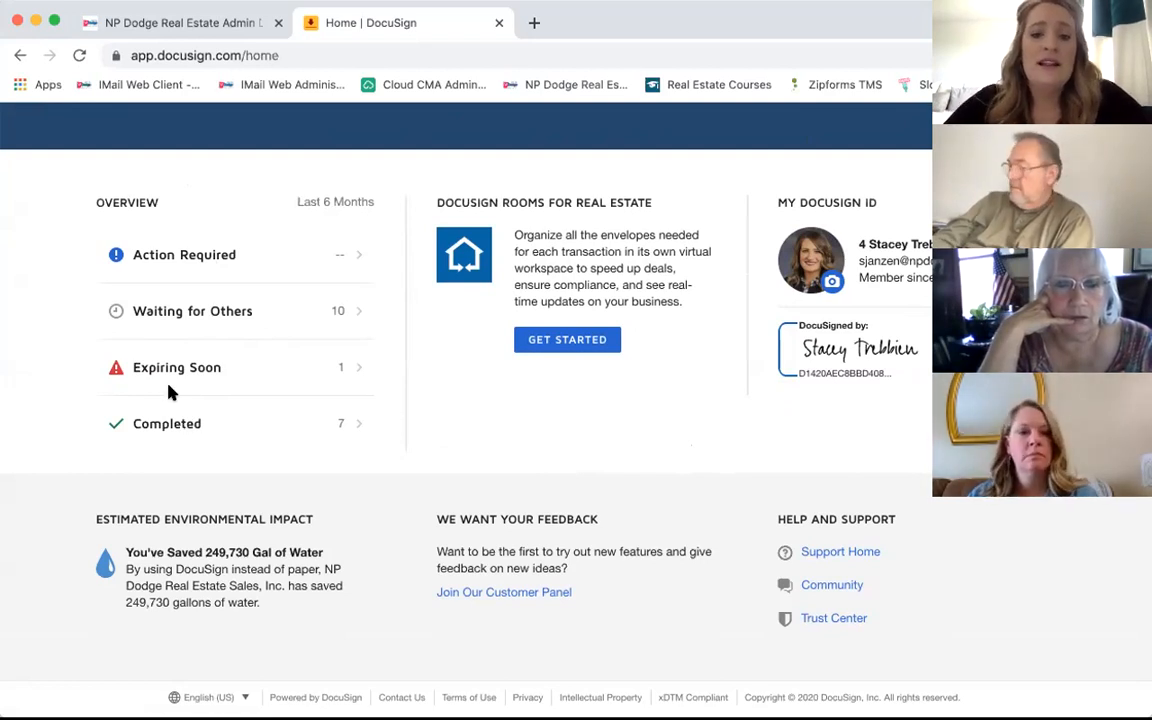
{"action": "scroll", "coordinate": [555, 226], "scroll_direction": "up", "scroll_amount": 1}
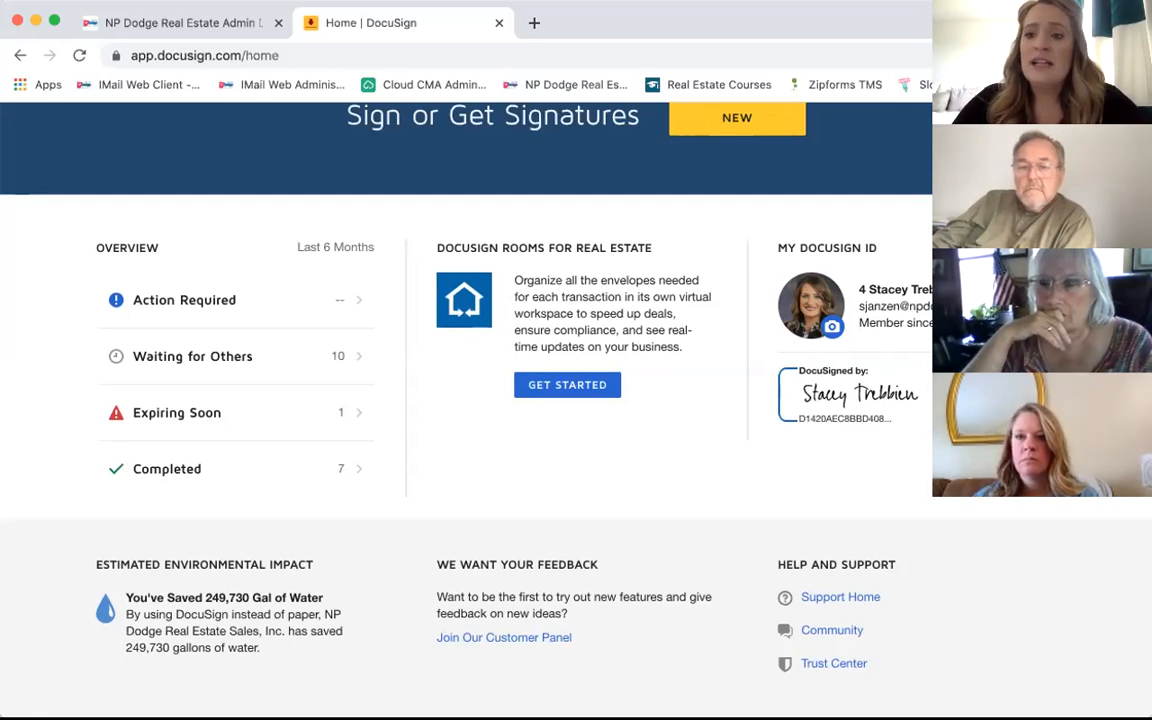
{"action": "left_click", "coordinate": [1042, 248]}
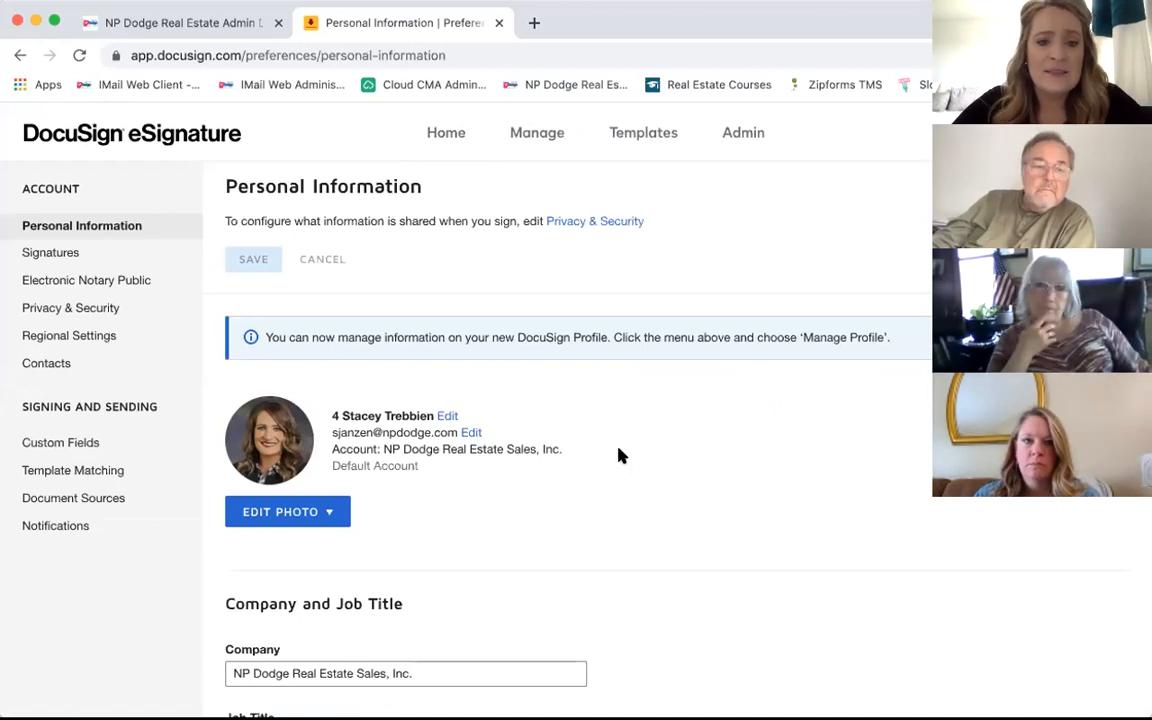
Step: Scroll down the Personal Information page to view the profile, company and account sections
{"action": "scroll", "coordinate": [618, 456], "scroll_direction": "down", "scroll_amount": 3}
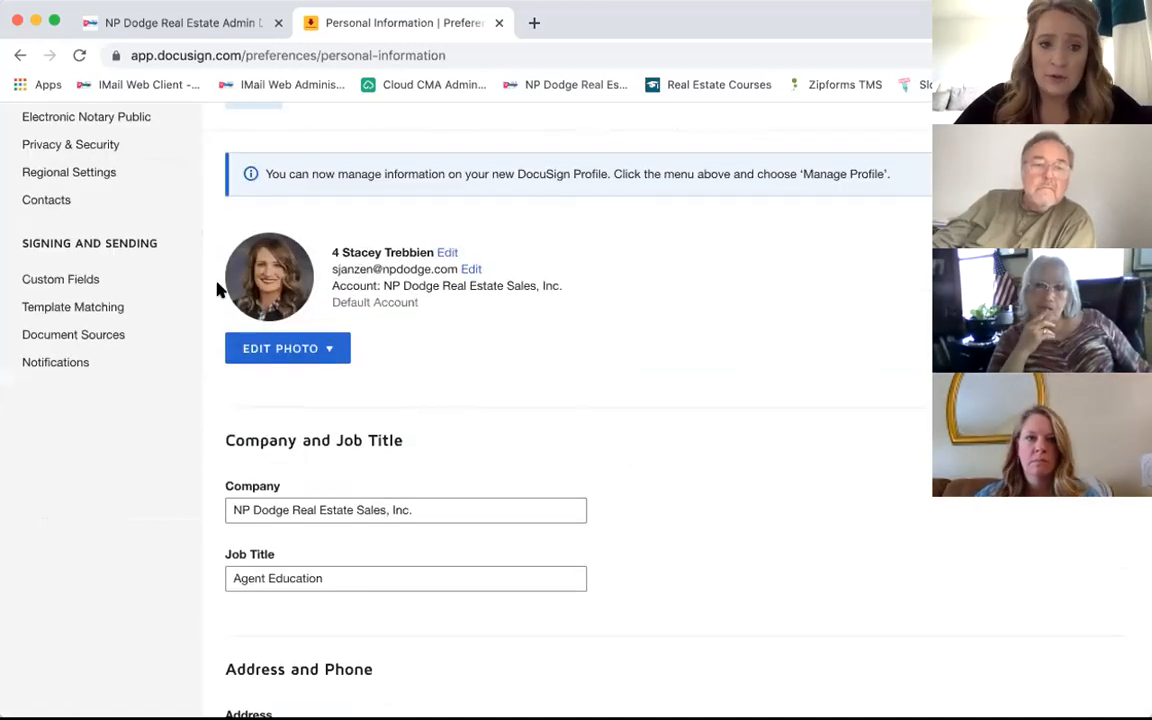
{"action": "left_click", "coordinate": [262, 352]}
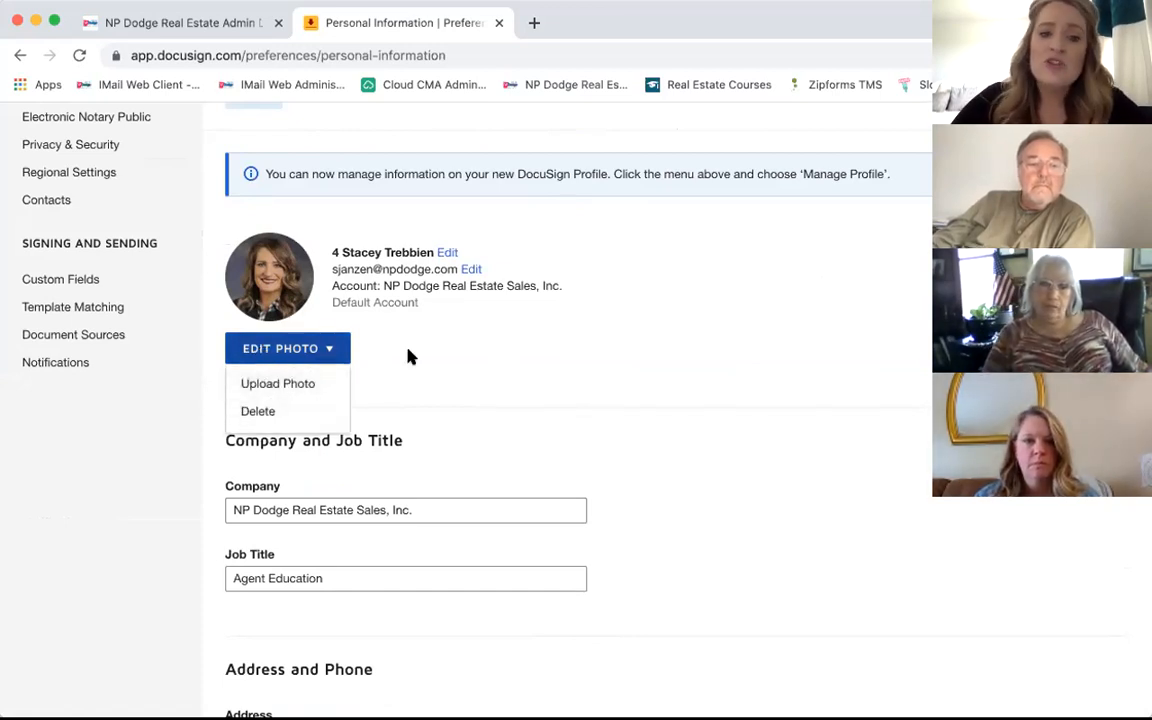
{"action": "left_click", "coordinate": [319, 389]}
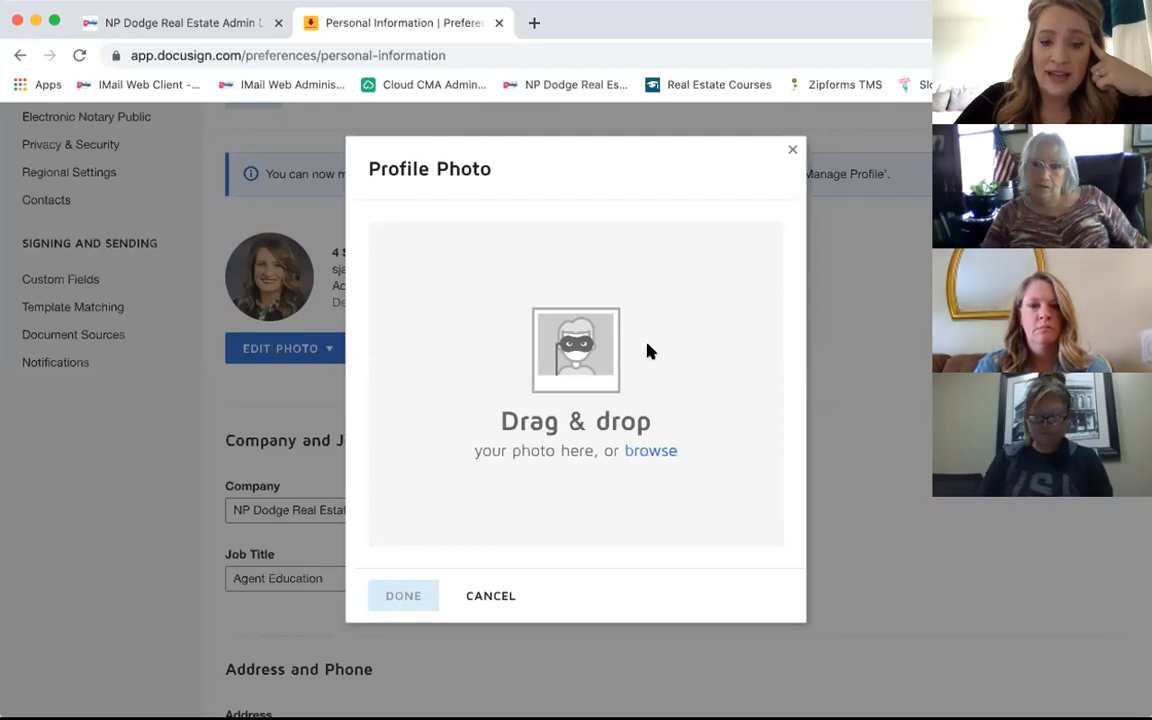
{"action": "left_click", "coordinate": [792, 150]}
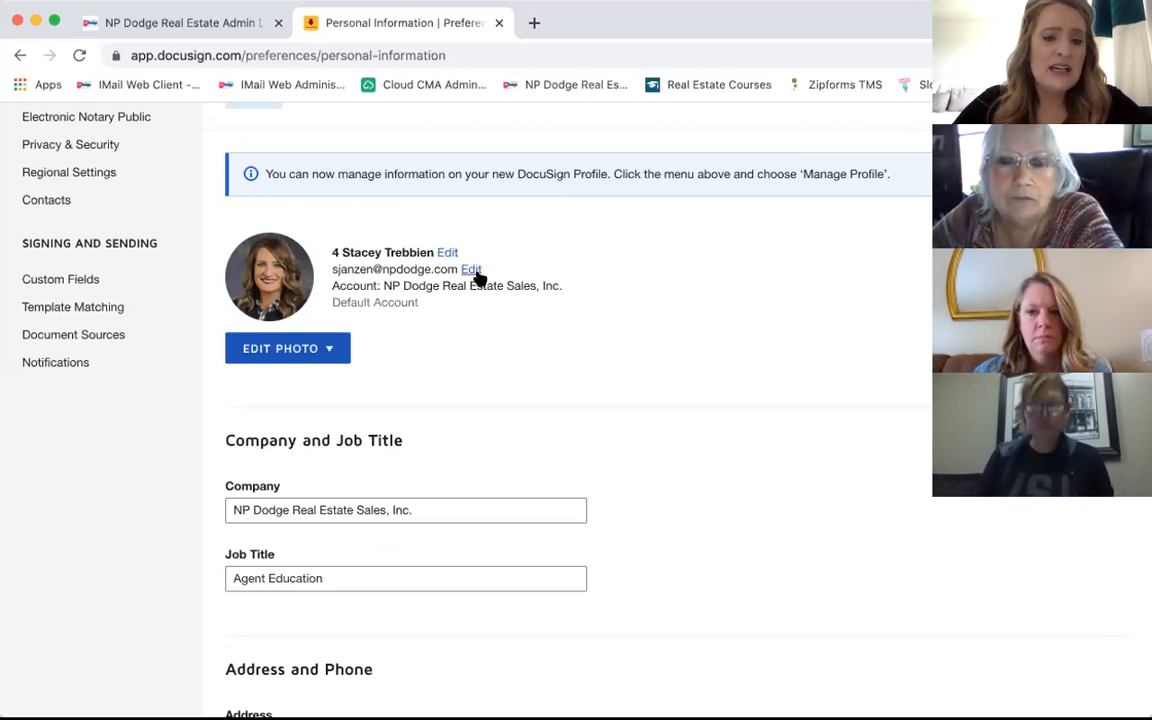
{"action": "scroll", "coordinate": [684, 428], "scroll_direction": "down", "scroll_amount": 2}
{"action": "scroll", "coordinate": [684, 428], "scroll_direction": "down", "scroll_amount": 3}
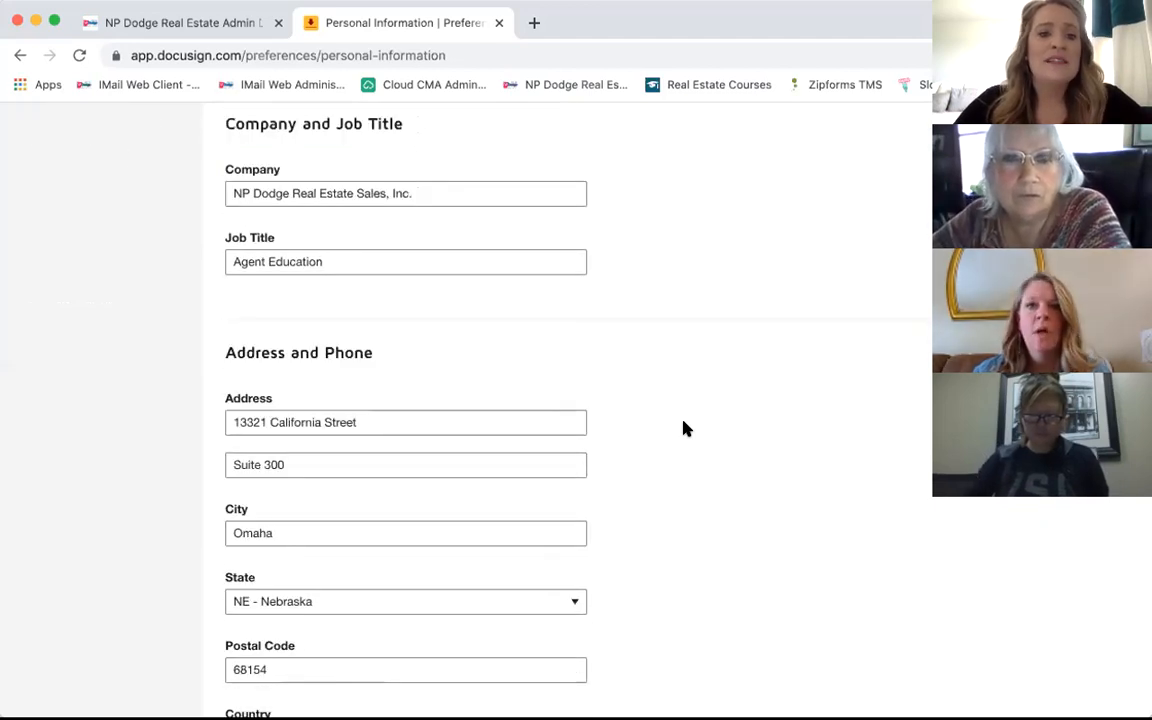
{"action": "scroll", "coordinate": [684, 428], "scroll_direction": "down", "scroll_amount": 1}
{"action": "scroll", "coordinate": [684, 428], "scroll_direction": "down", "scroll_amount": 4}
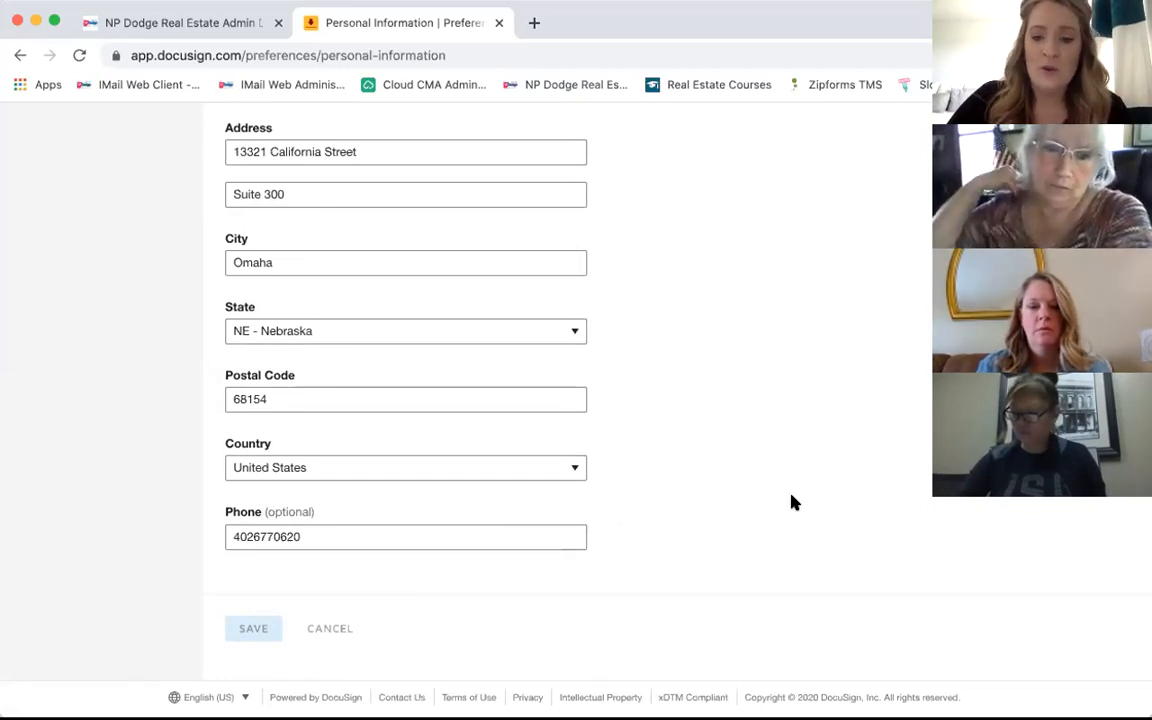
{"action": "scroll", "coordinate": [791, 502], "scroll_direction": "up", "scroll_amount": 5}
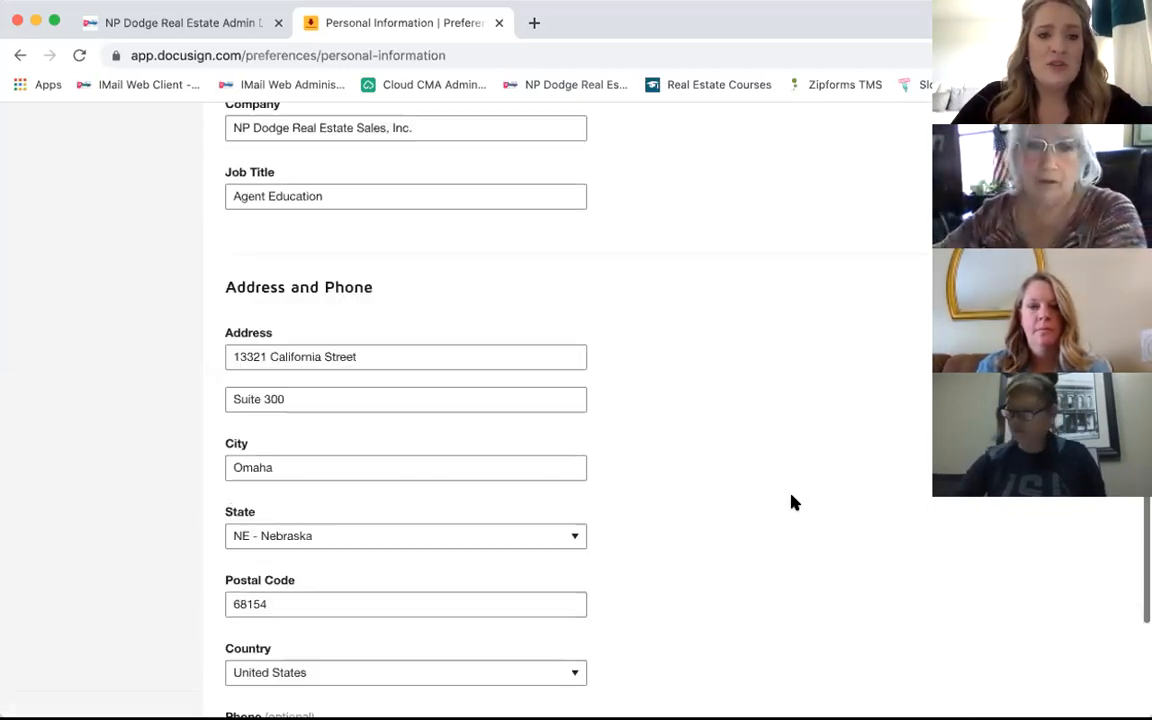
{"action": "scroll", "coordinate": [791, 502], "scroll_direction": "up", "scroll_amount": 1}
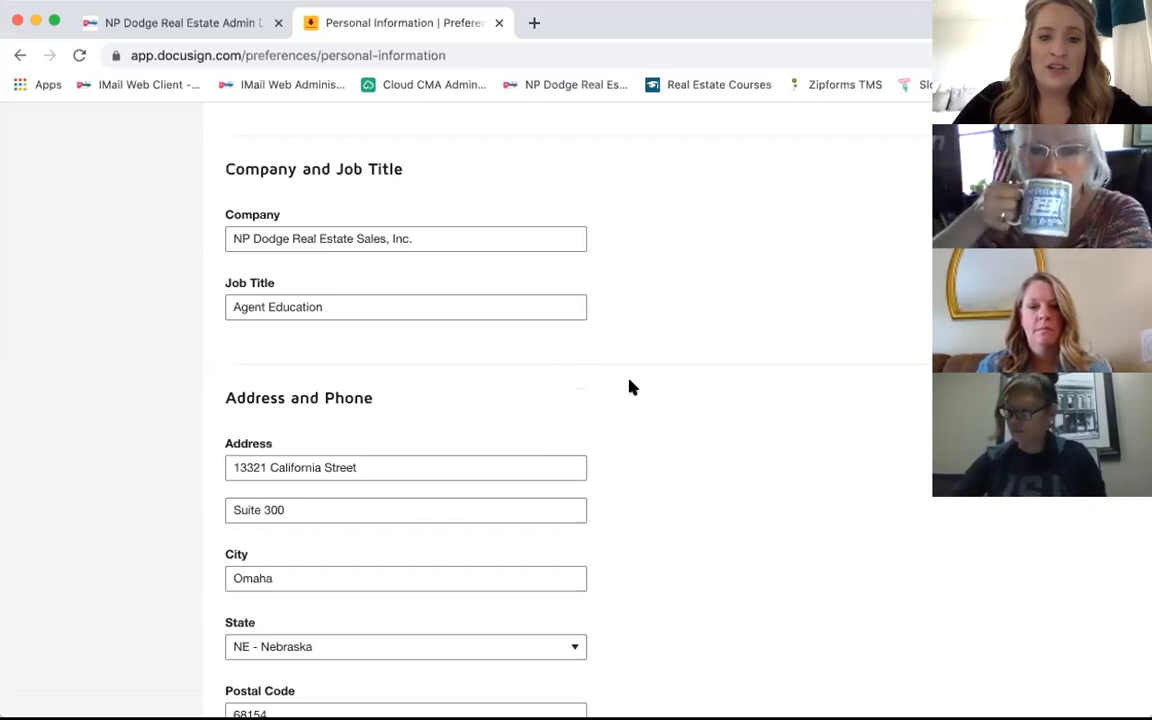
{"action": "scroll", "coordinate": [630, 387], "scroll_direction": "up", "scroll_amount": 5}
{"action": "scroll", "coordinate": [630, 387], "scroll_direction": "up", "scroll_amount": 1}
{"action": "scroll", "coordinate": [630, 387], "scroll_direction": "up", "scroll_amount": 2}
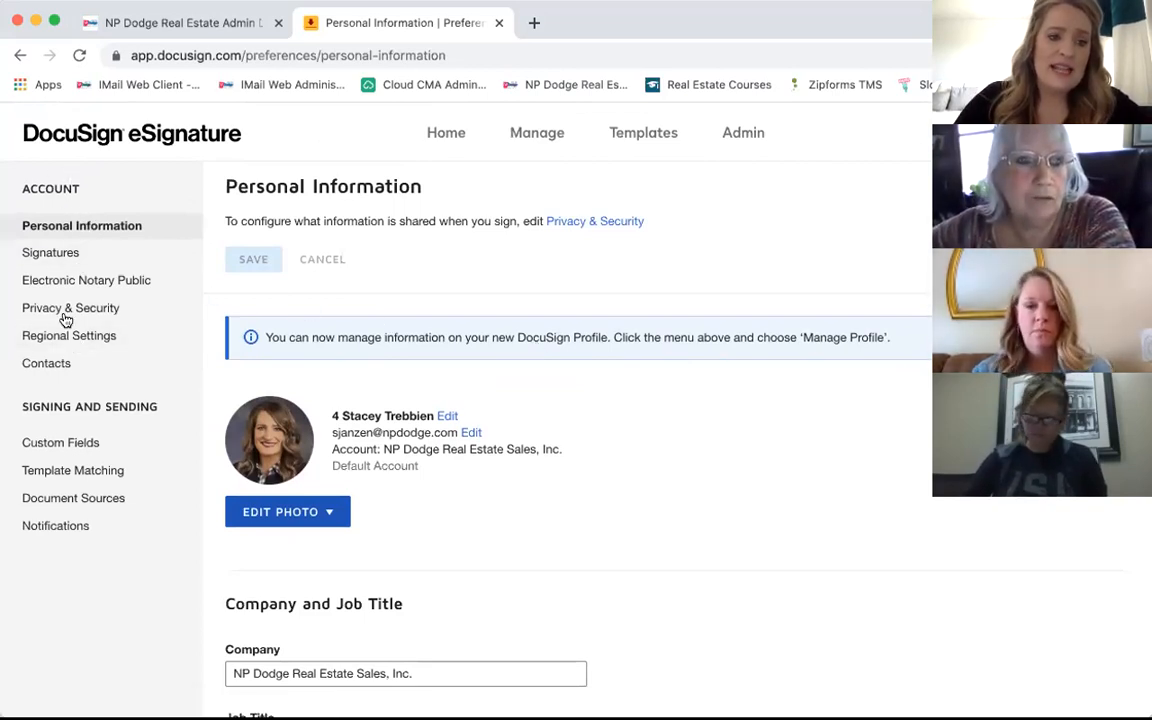
Step: Look through the Notifications preferences, then go to Signatures, showing one saved signature with matching initials
{"action": "left_click", "coordinate": [67, 535]}
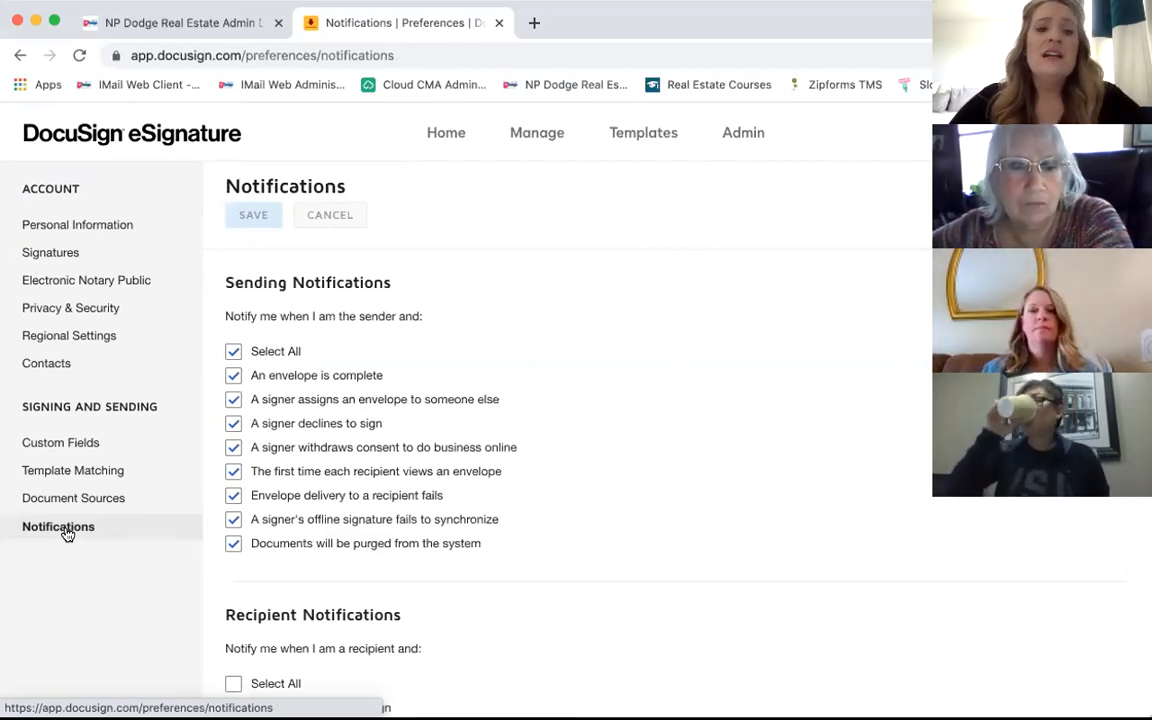
{"action": "scroll", "coordinate": [474, 366], "scroll_direction": "down", "scroll_amount": 2}
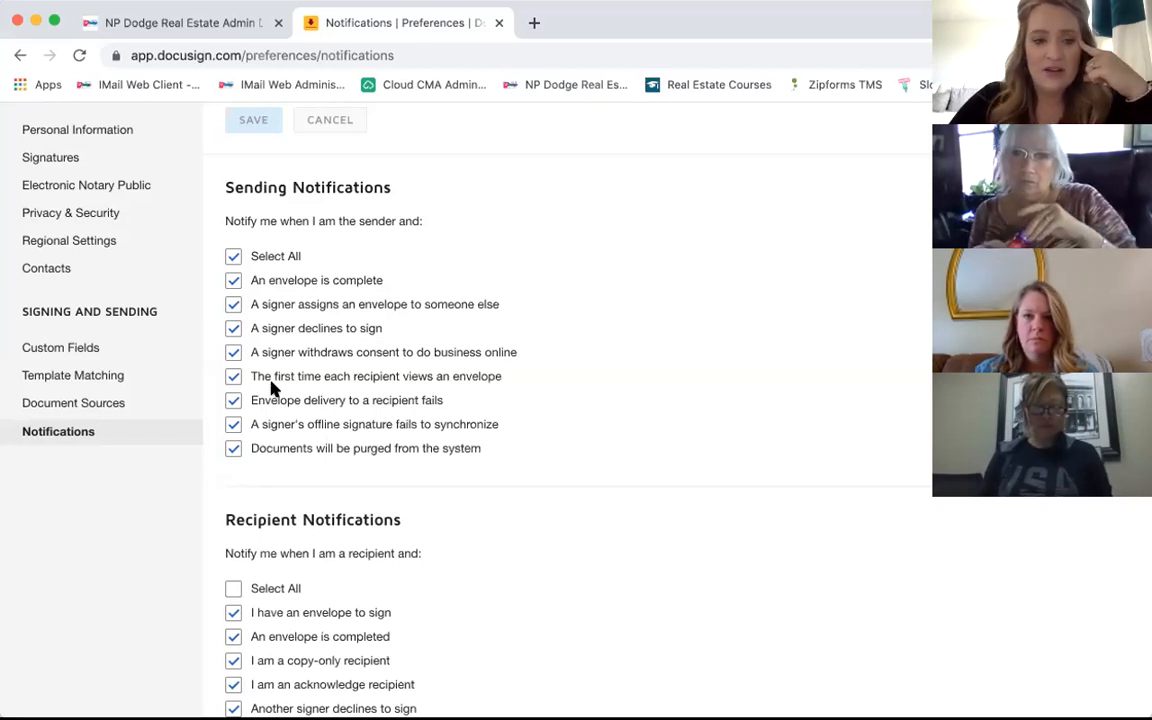
{"action": "scroll", "coordinate": [271, 389], "scroll_direction": "down", "scroll_amount": 4}
{"action": "scroll", "coordinate": [271, 389], "scroll_direction": "down", "scroll_amount": 3}
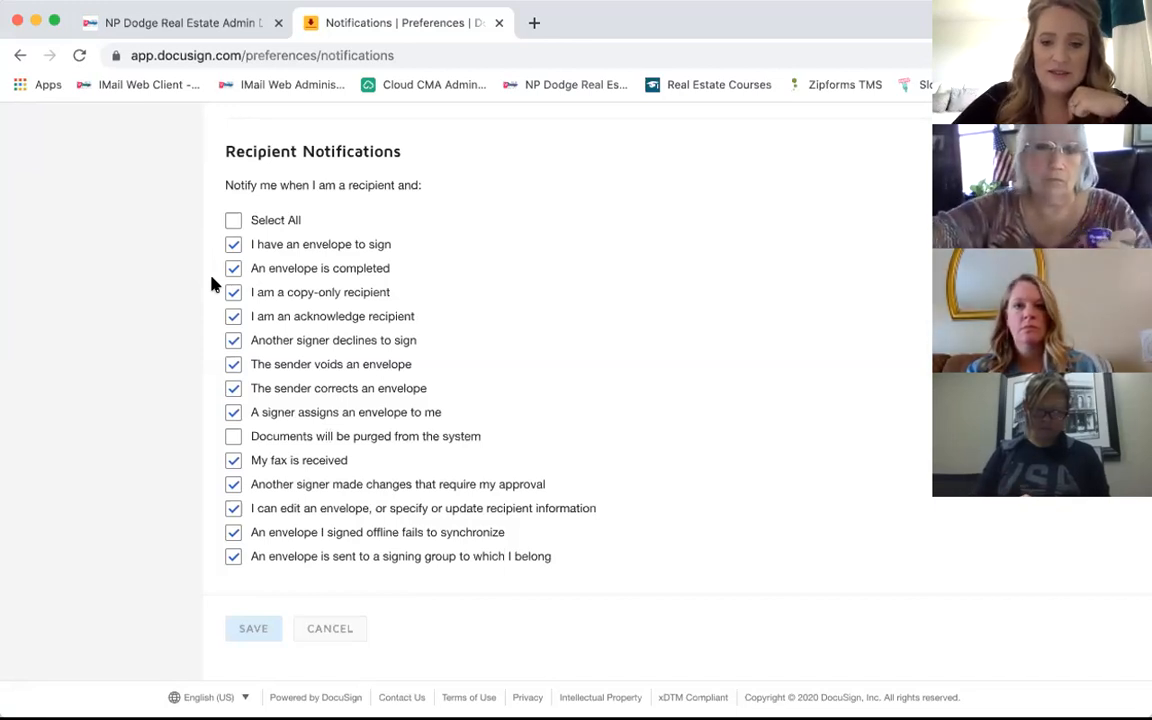
{"action": "scroll", "coordinate": [211, 285], "scroll_direction": "up", "scroll_amount": 3}
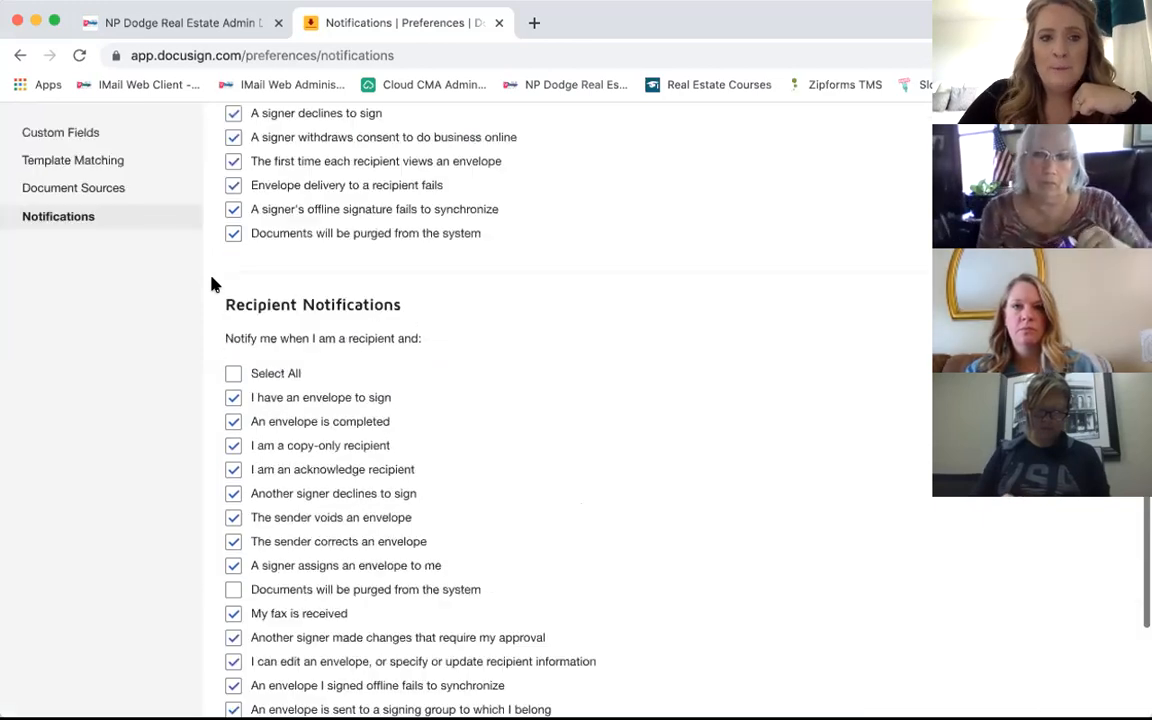
{"action": "scroll", "coordinate": [211, 285], "scroll_direction": "up", "scroll_amount": 5}
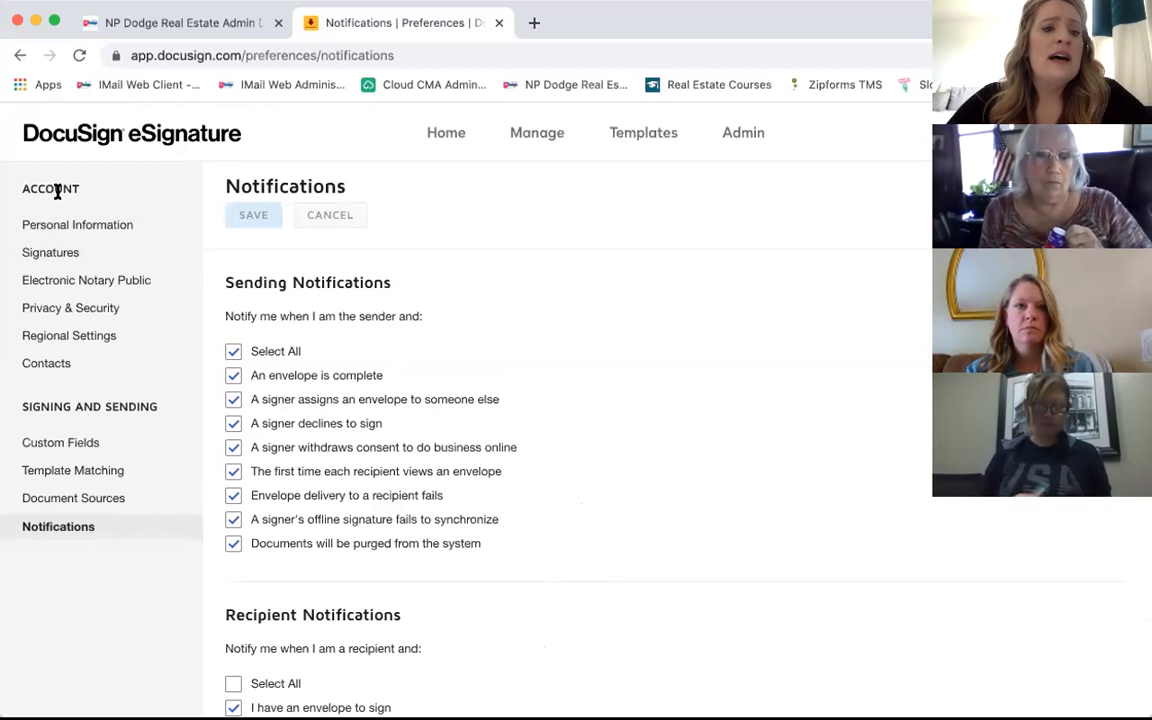
{"action": "left_click", "coordinate": [61, 262]}
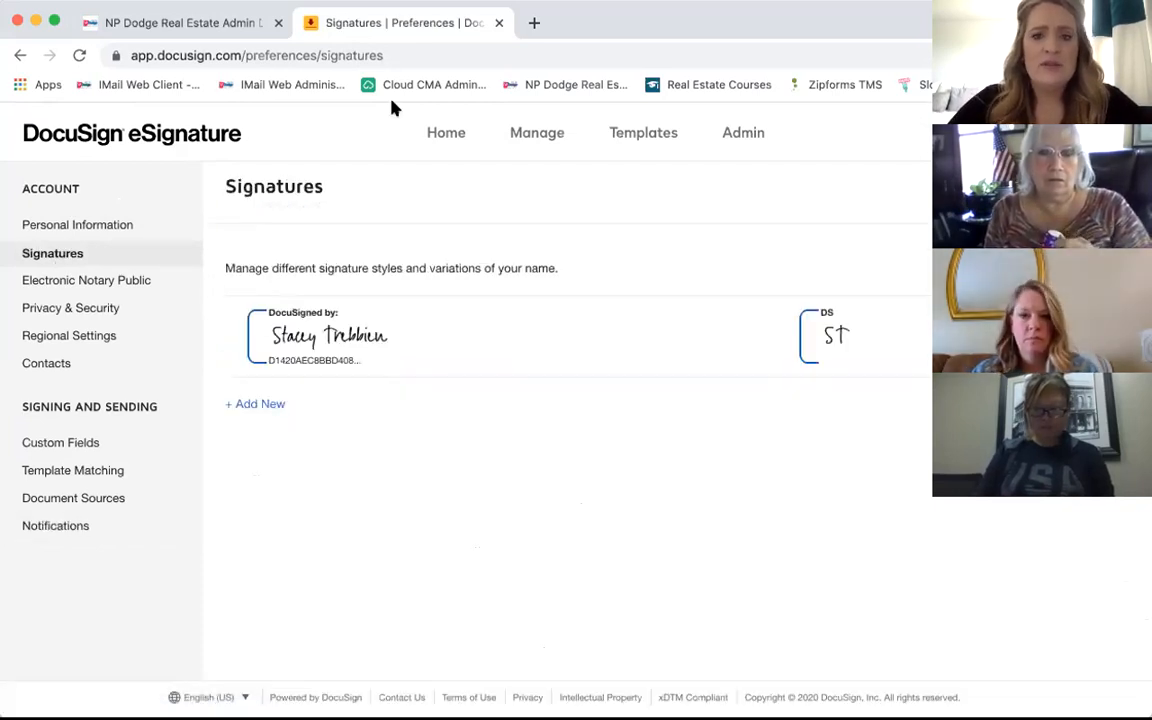
{"action": "left_click", "coordinate": [442, 136]}
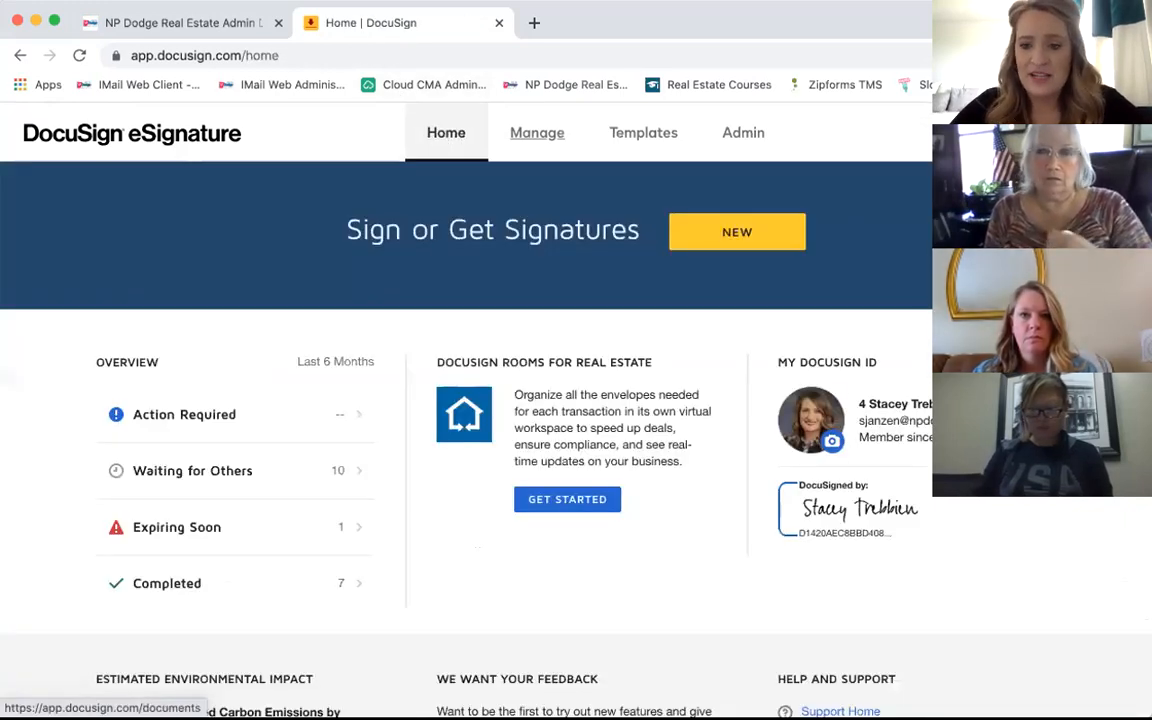
{"action": "scroll", "coordinate": [900, 532], "scroll_direction": "down", "scroll_amount": 2}
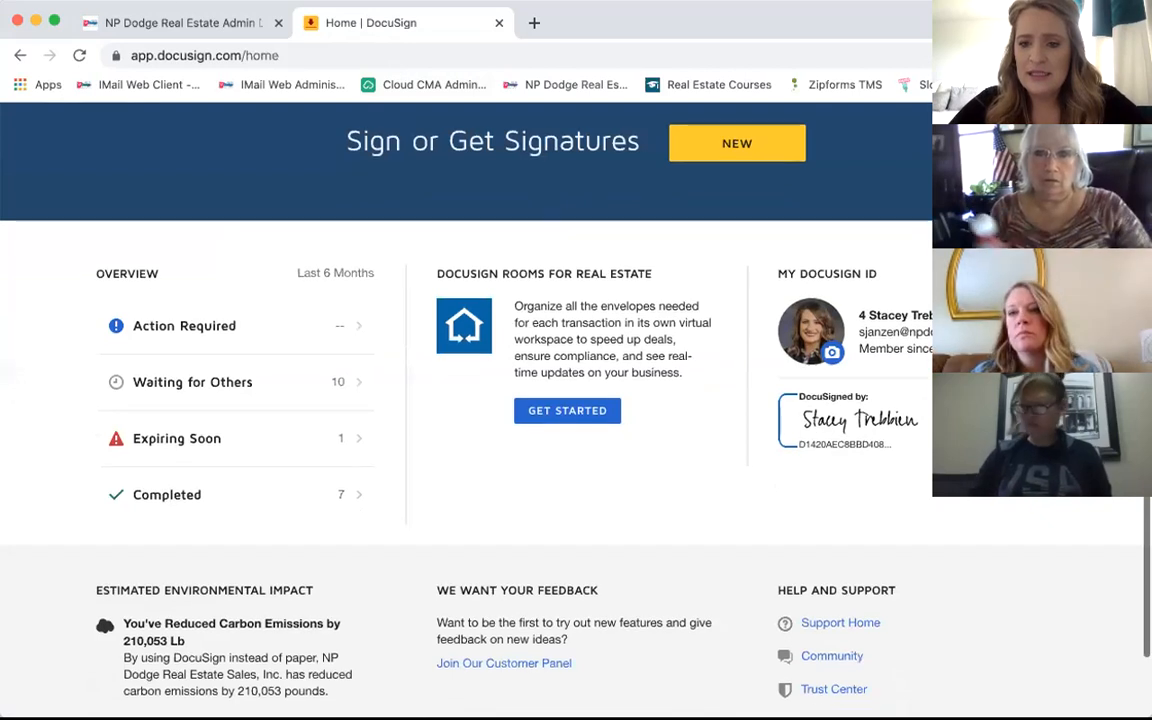
{"action": "left_click", "coordinate": [1040, 273]}
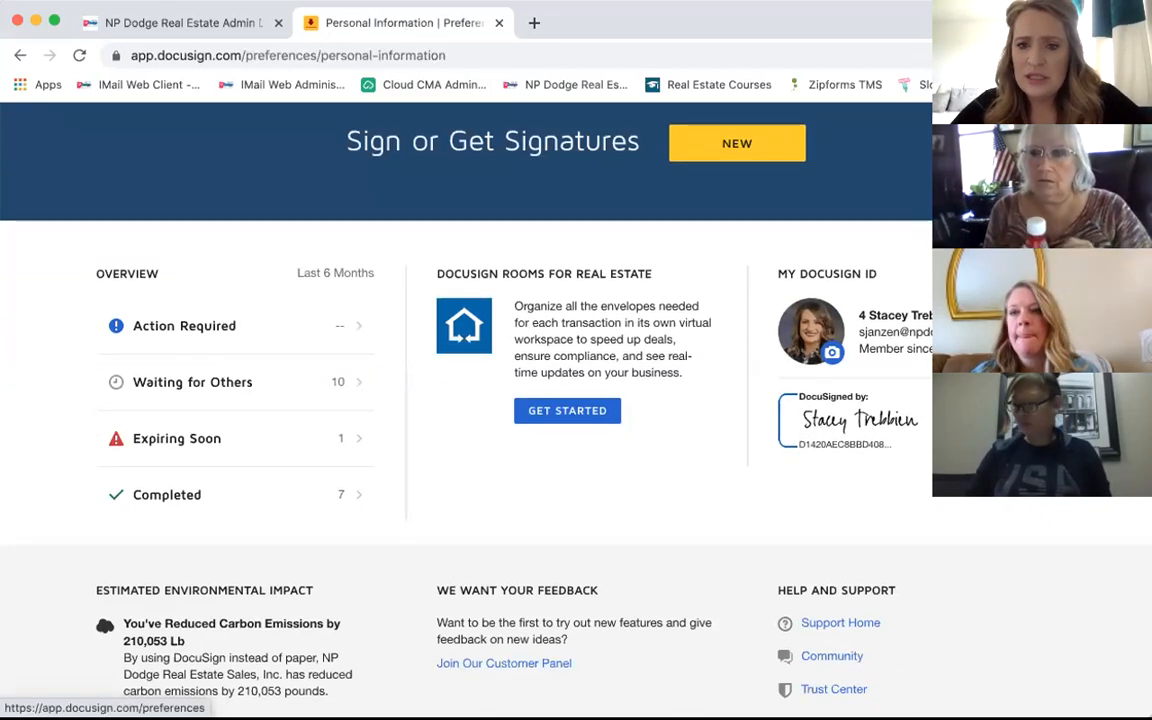
{"action": "scroll", "coordinate": [724, 412], "scroll_direction": "down", "scroll_amount": 5}
{"action": "scroll", "coordinate": [724, 412], "scroll_direction": "up", "scroll_amount": 5}
{"action": "left_click", "coordinate": [77, 226]}
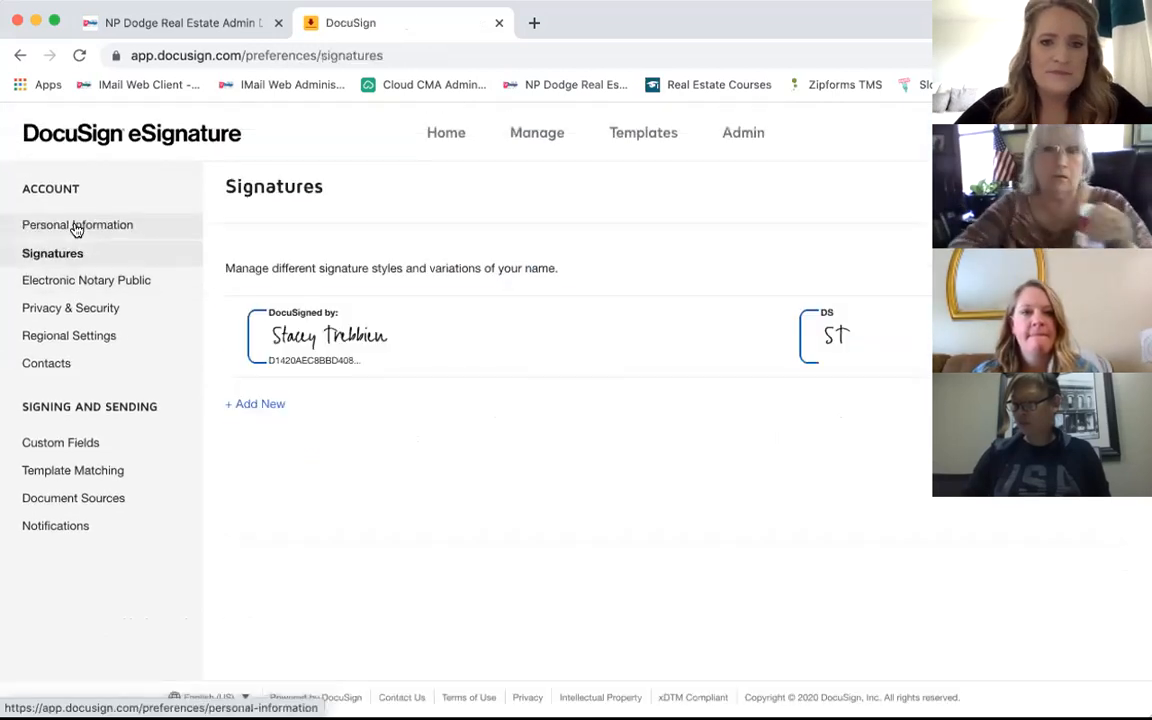
{"action": "left_click", "coordinate": [262, 406]}
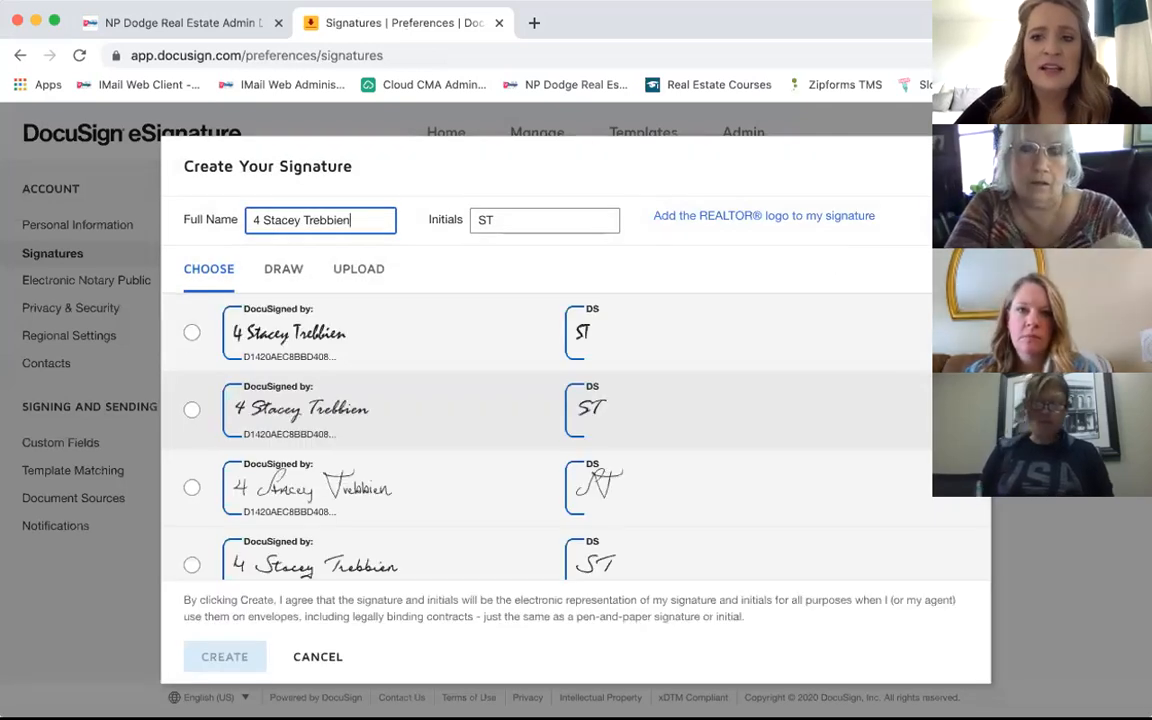
{"action": "left_click", "coordinate": [966, 170]}
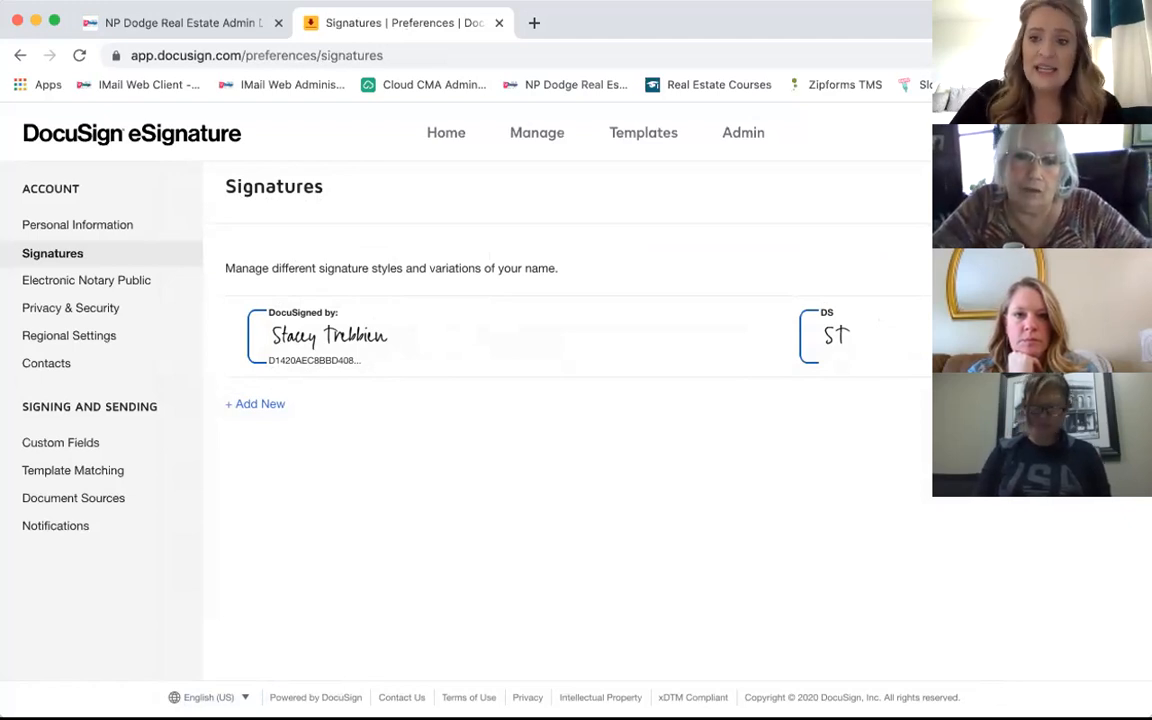
{"action": "left_click", "coordinate": [256, 404]}
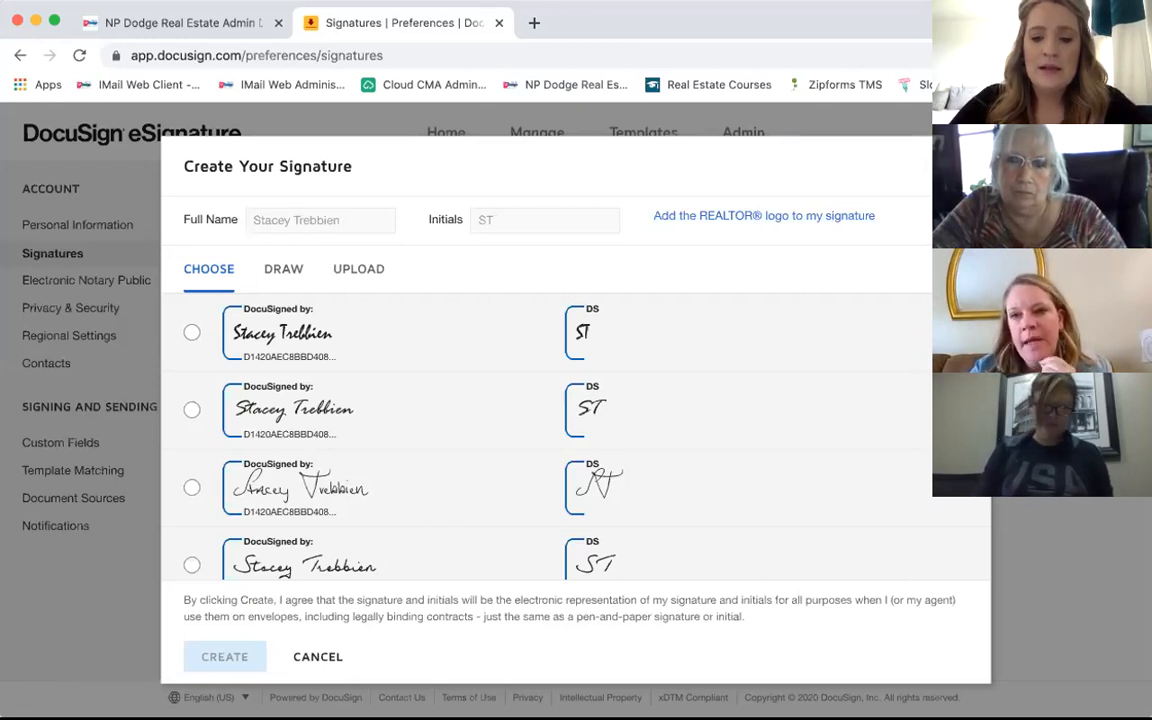
{"action": "key", "text": "Escape"}
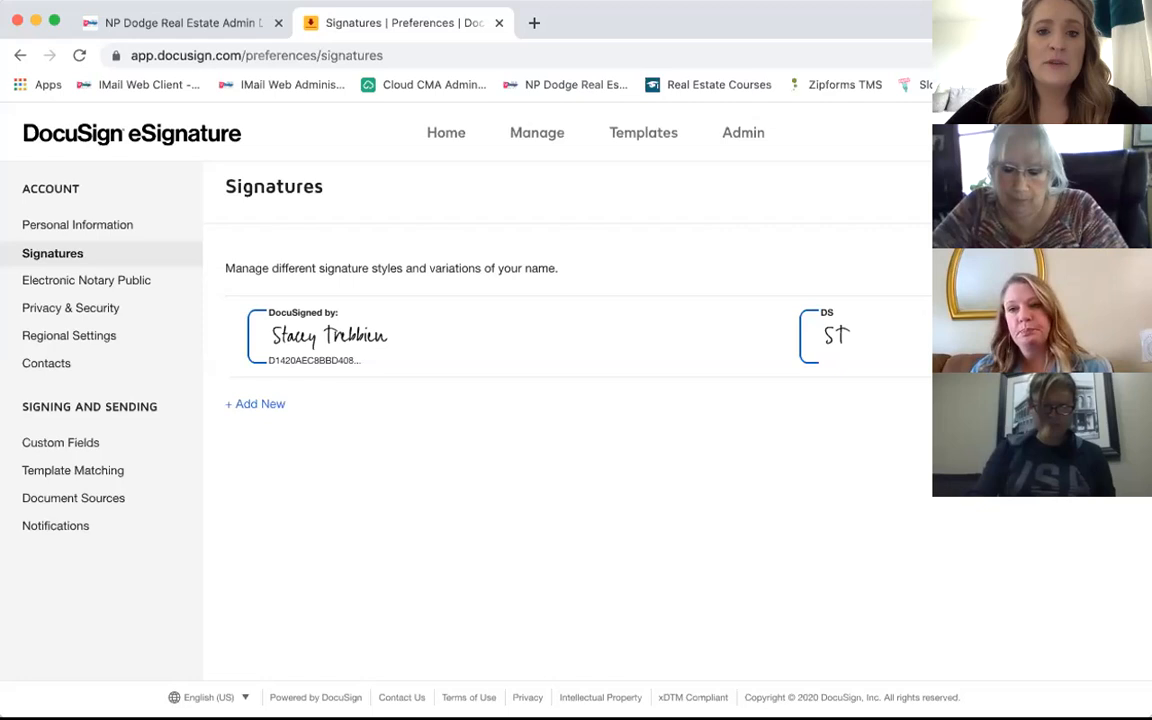
Step: Return to the Home dashboard showing 10 envelopes waiting, 1 expiring soon and 7 completed
{"action": "left_click", "coordinate": [438, 136]}
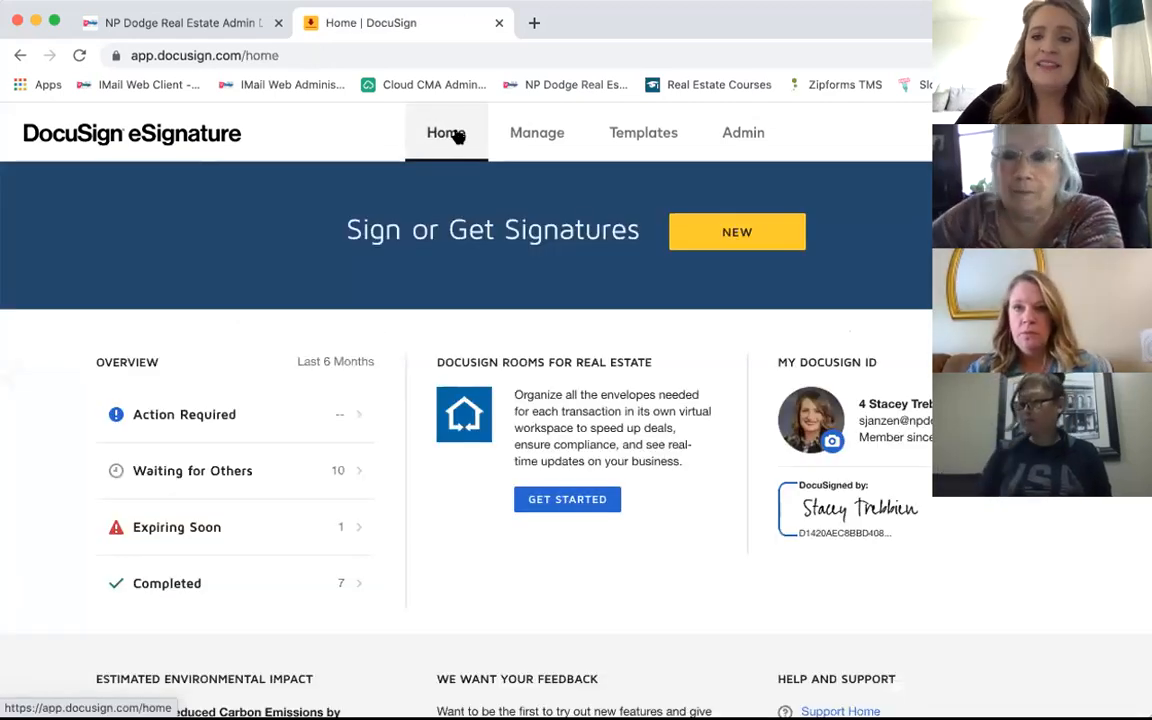
{"action": "scroll", "coordinate": [785, 368], "scroll_direction": "down", "scroll_amount": 2}
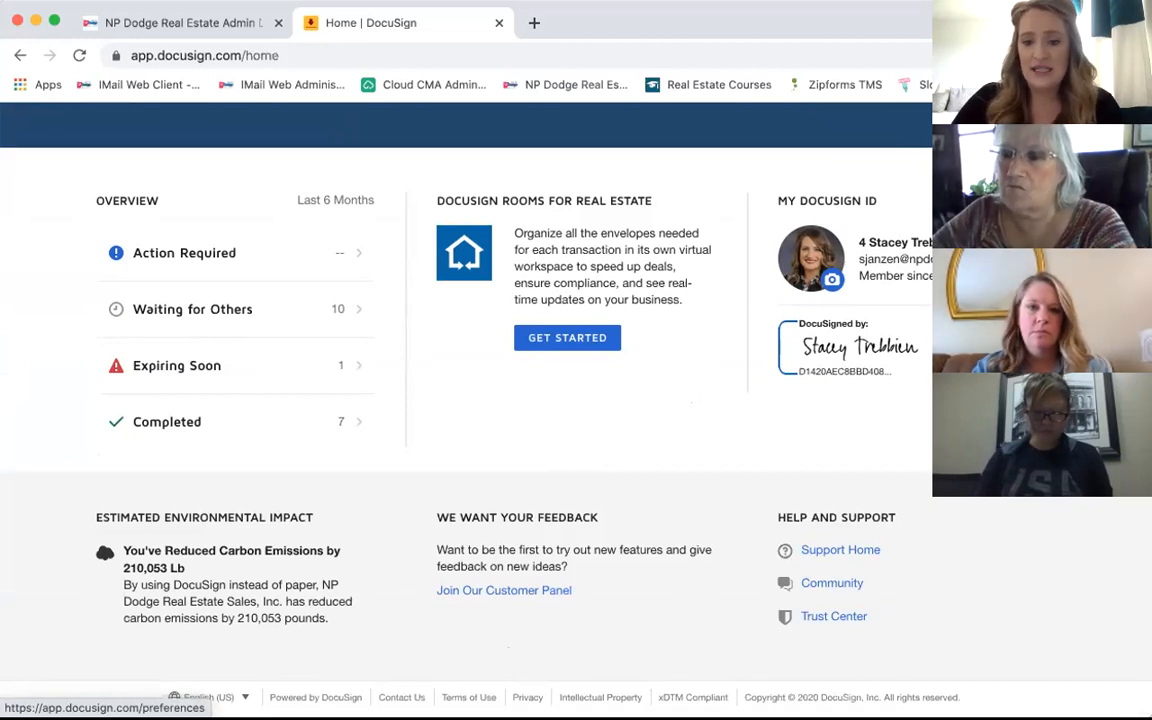
Step: Go to Preferences > Signatures to view the saved signature style and its initials
{"action": "left_click", "coordinate": [895, 242]}
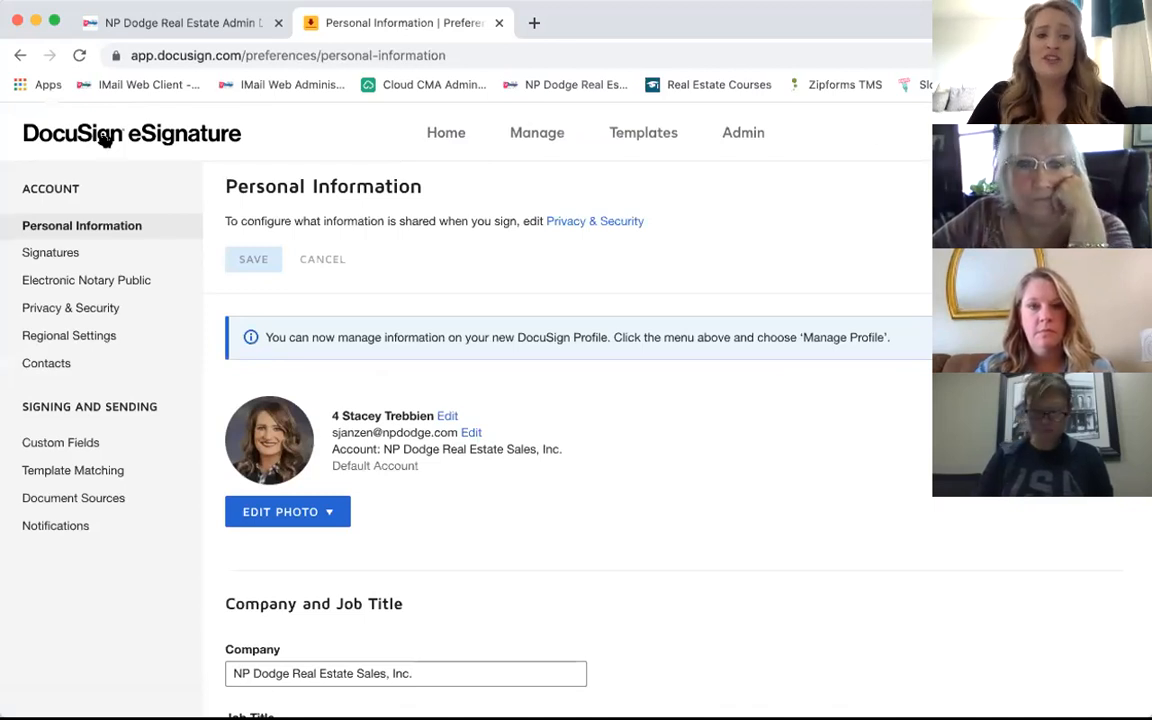
{"action": "left_click", "coordinate": [57, 253]}
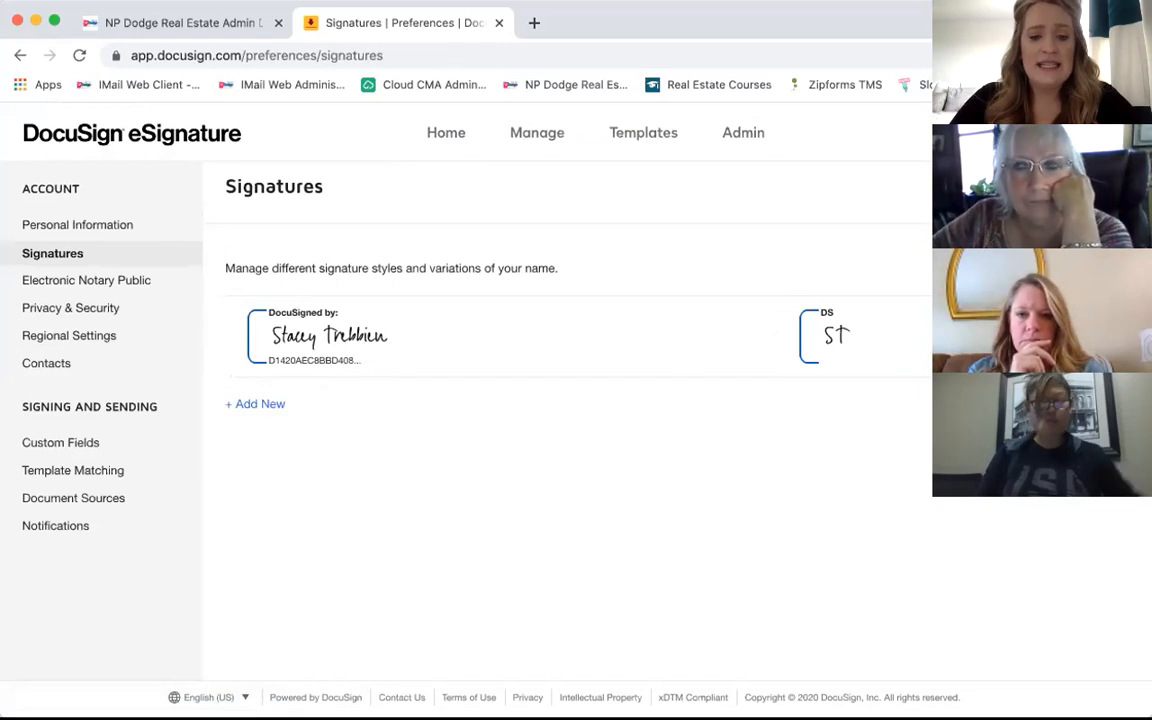
{"action": "left_click", "coordinate": [255, 403]}
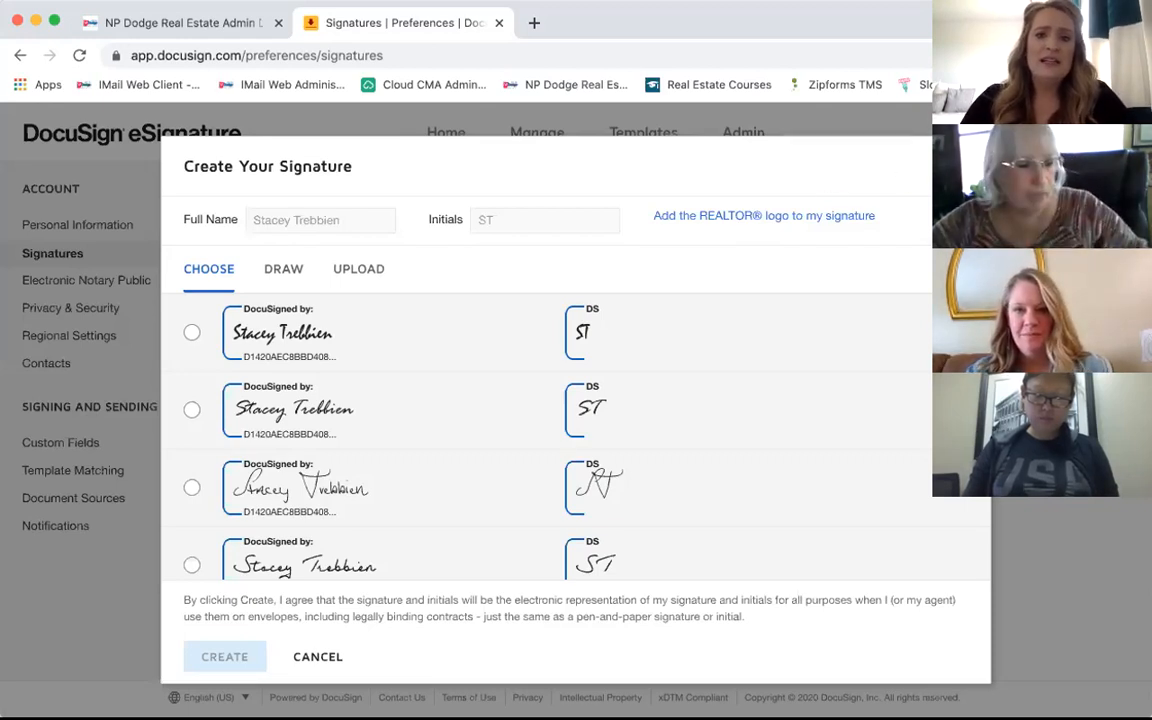
{"action": "key", "text": "Escape"}
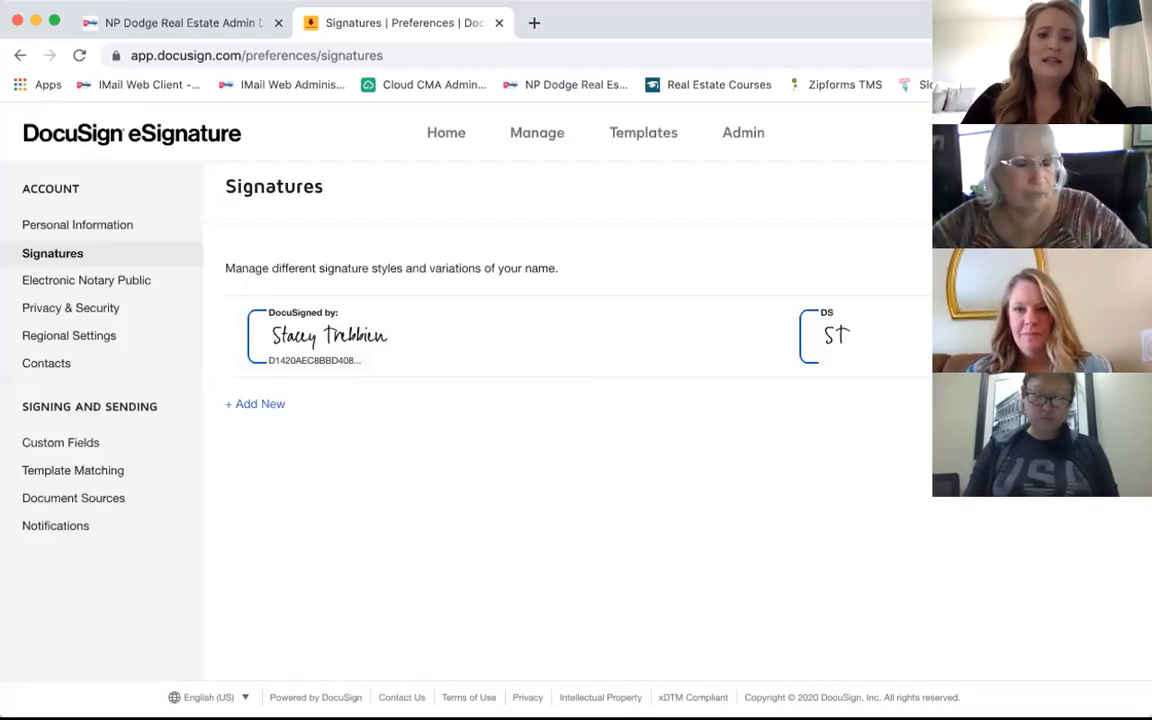
Step: Go back to Home and show the NEW button's options for starting an envelope
{"action": "left_click", "coordinate": [434, 141]}
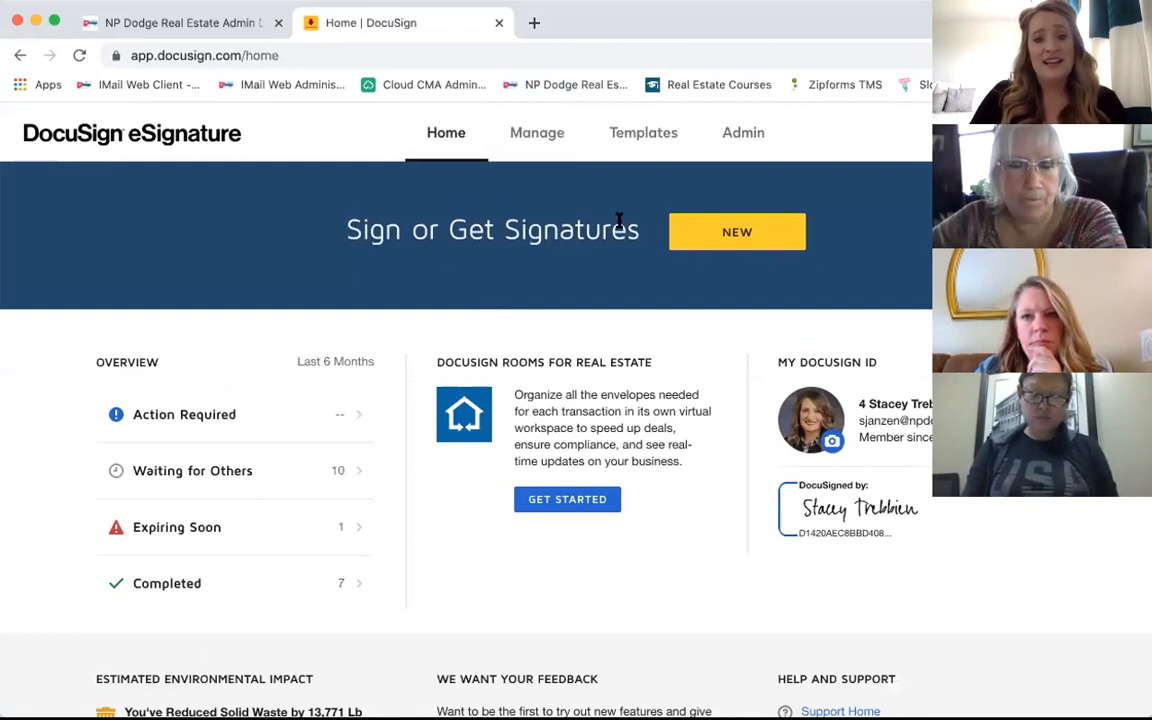
{"action": "left_click", "coordinate": [741, 244]}
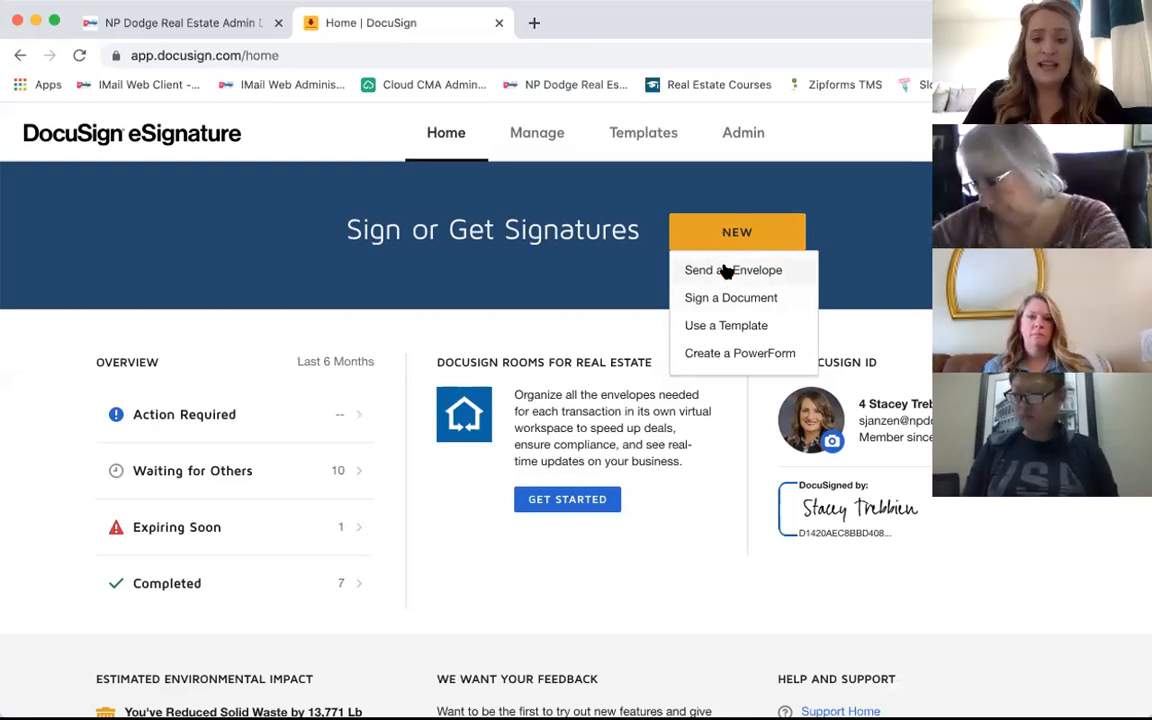
Step: Choose Send an Envelope to open the Prepare Envelope page
{"action": "left_click", "coordinate": [724, 270]}
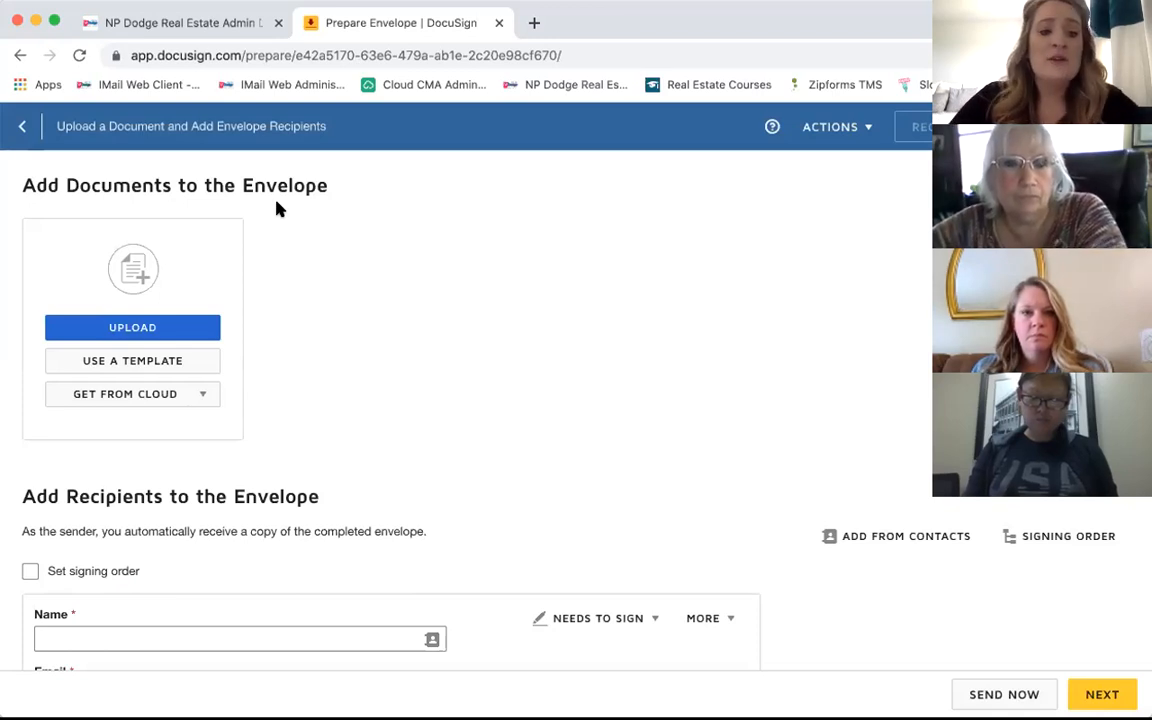
Step: Upload DUSBasicsPA.pdf from the Desktop as the envelope's first document
{"action": "left_click", "coordinate": [147, 327]}
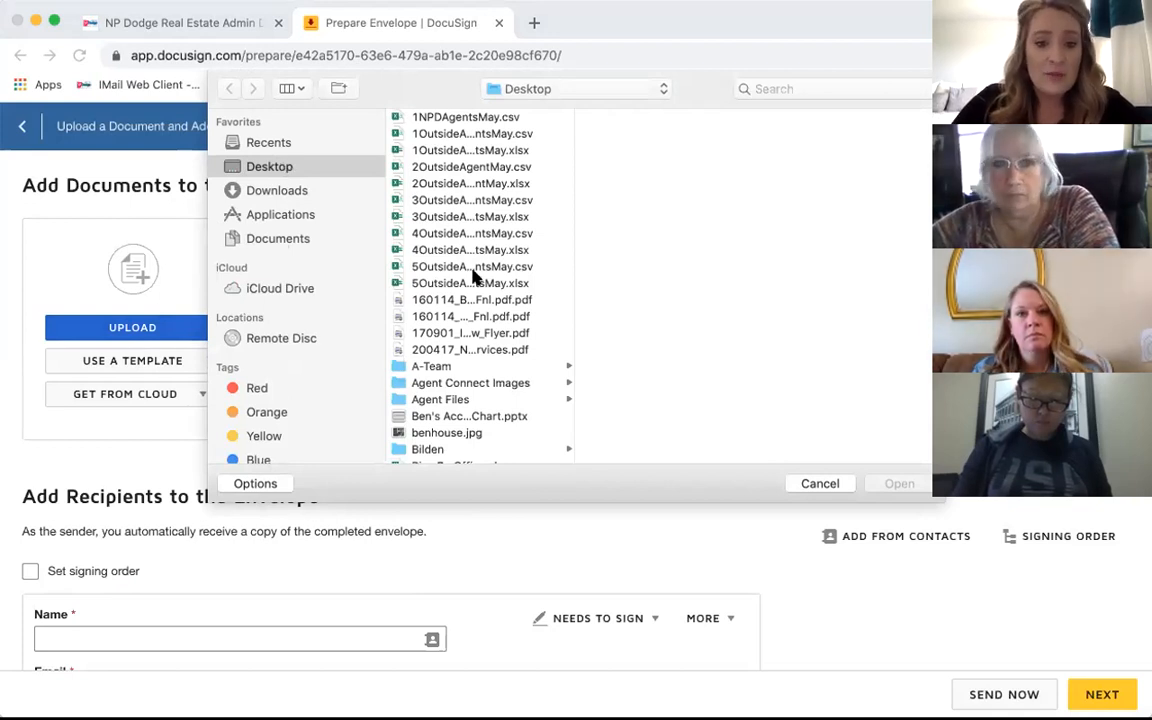
{"action": "scroll", "coordinate": [474, 275], "scroll_direction": "down", "scroll_amount": 5}
{"action": "scroll", "coordinate": [474, 275], "scroll_direction": "down", "scroll_amount": 3}
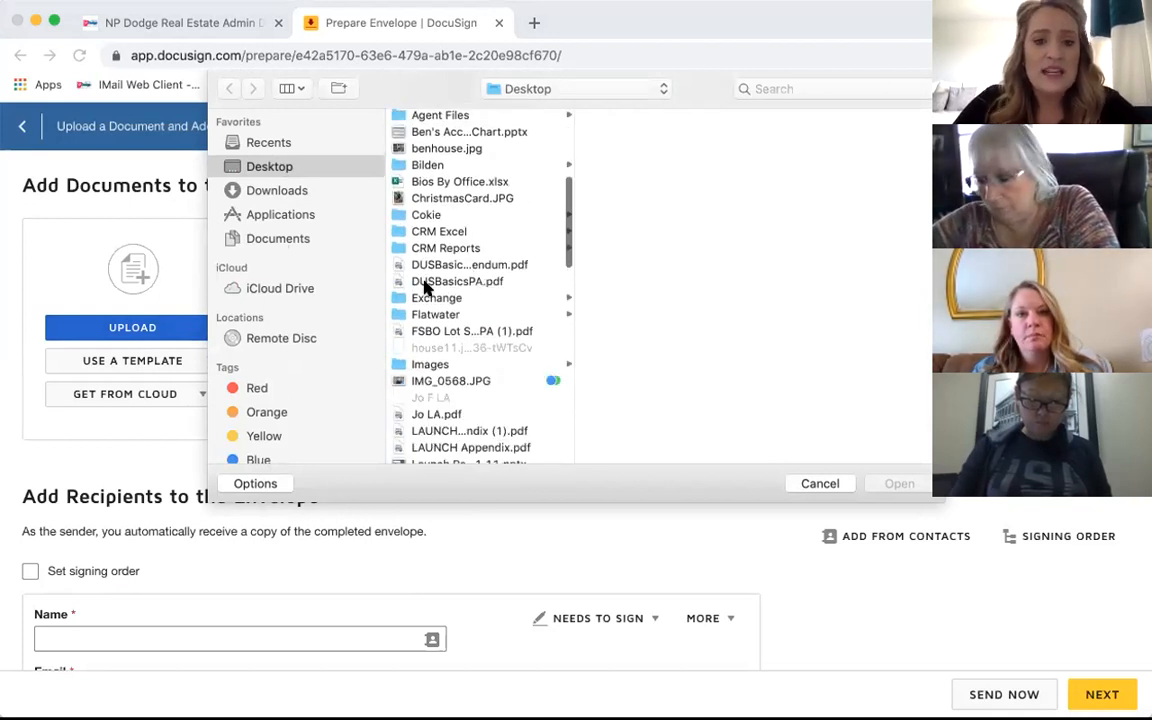
{"action": "left_click", "coordinate": [463, 282]}
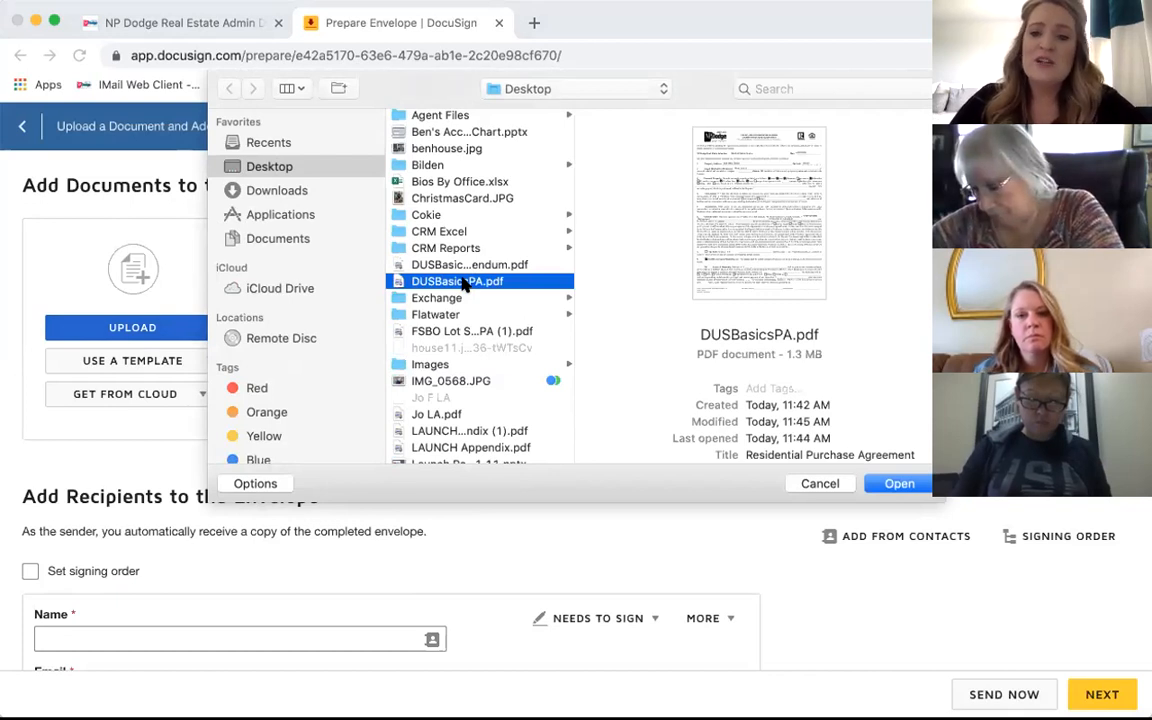
{"action": "left_click", "coordinate": [896, 483]}
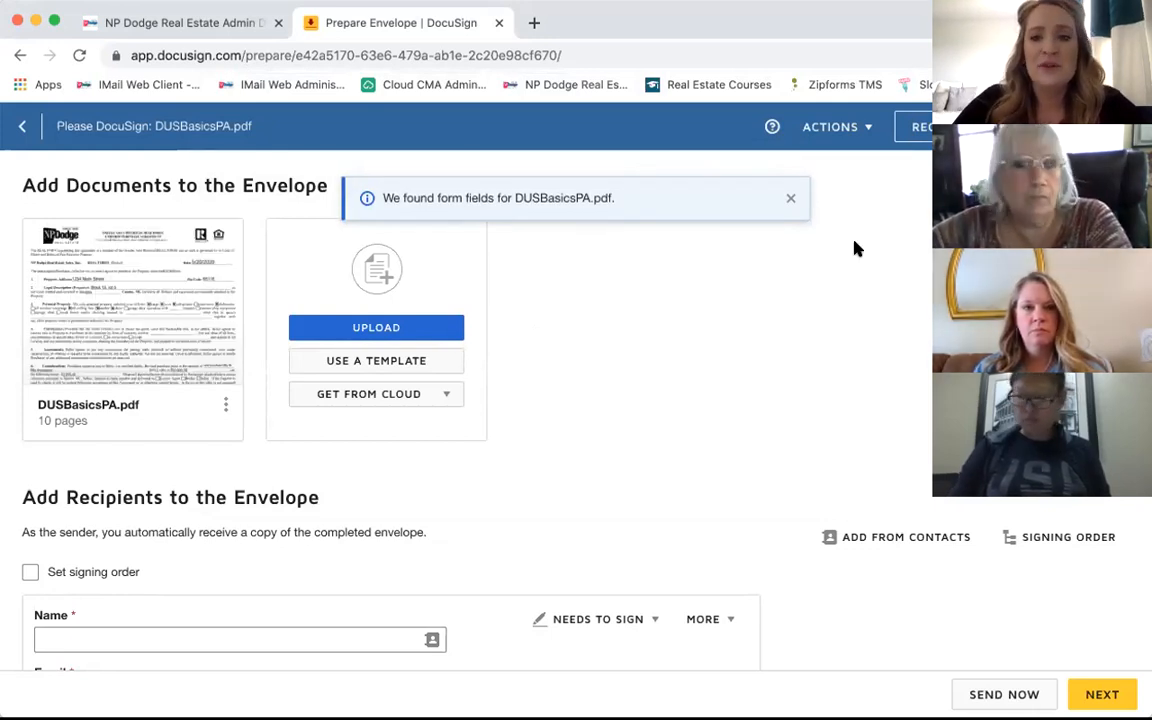
Step: Dismiss the form-fields notice and upload DUSBasicsMiscAddendum.pdf from the Desktop as a second document
{"action": "left_click", "coordinate": [789, 201]}
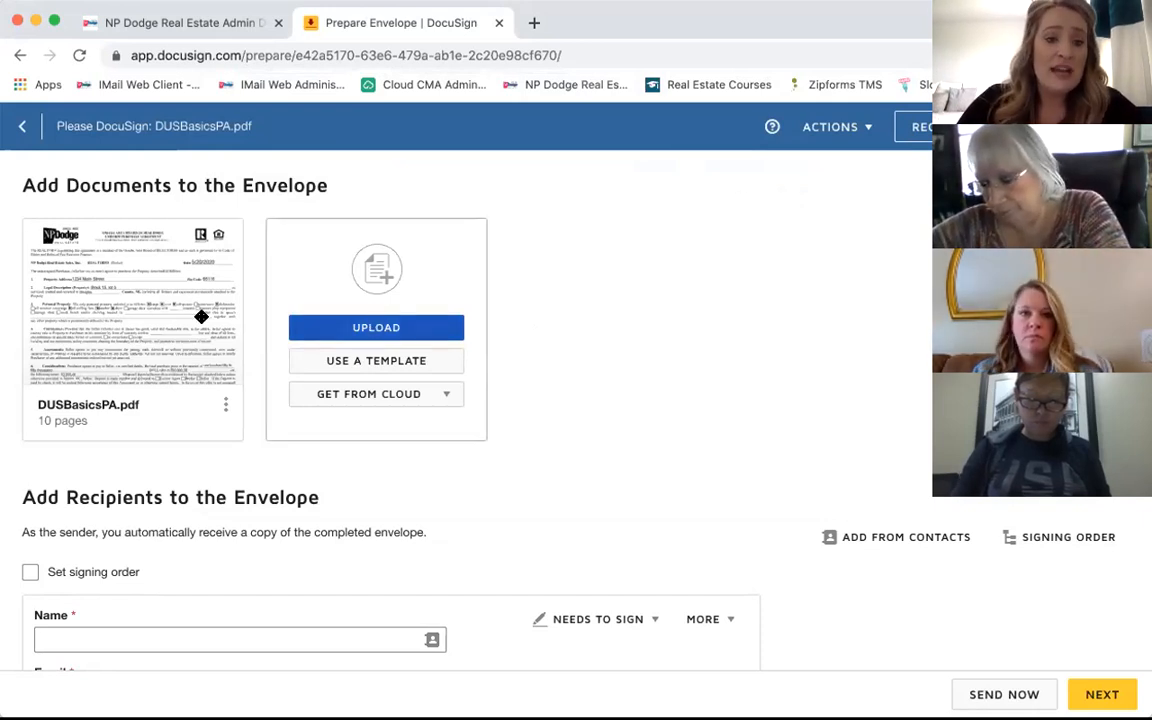
{"action": "left_click", "coordinate": [391, 336]}
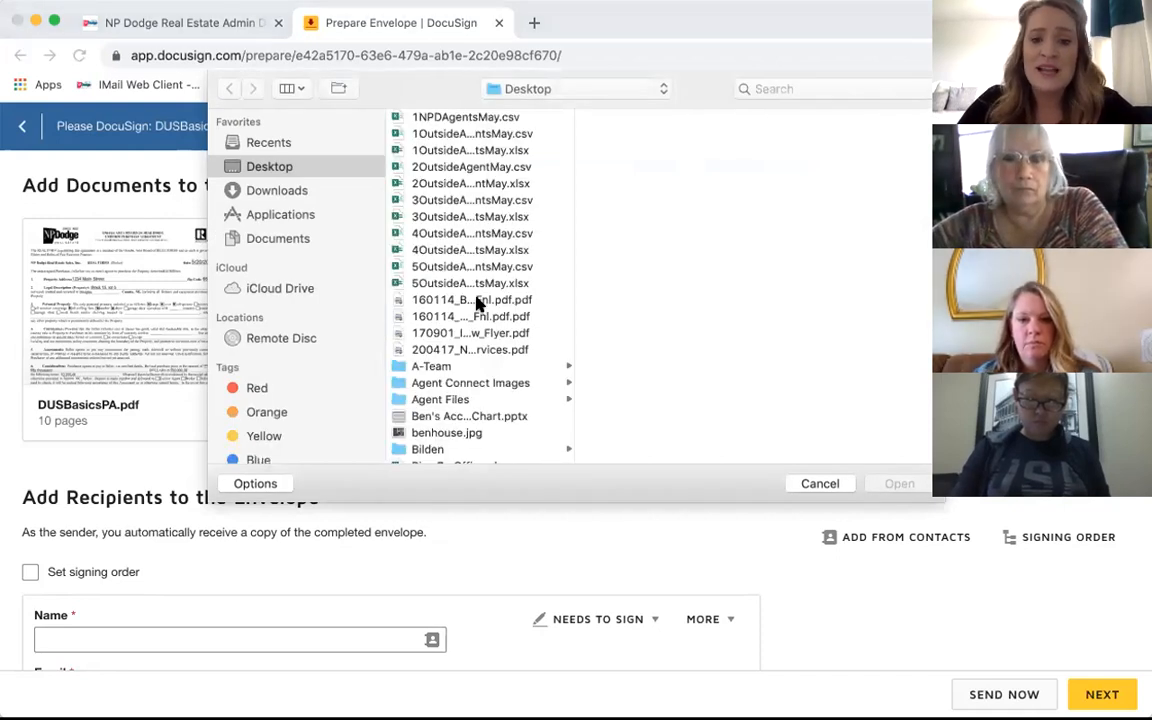
{"action": "scroll", "coordinate": [478, 303], "scroll_direction": "down", "scroll_amount": 5}
{"action": "left_click", "coordinate": [448, 287]}
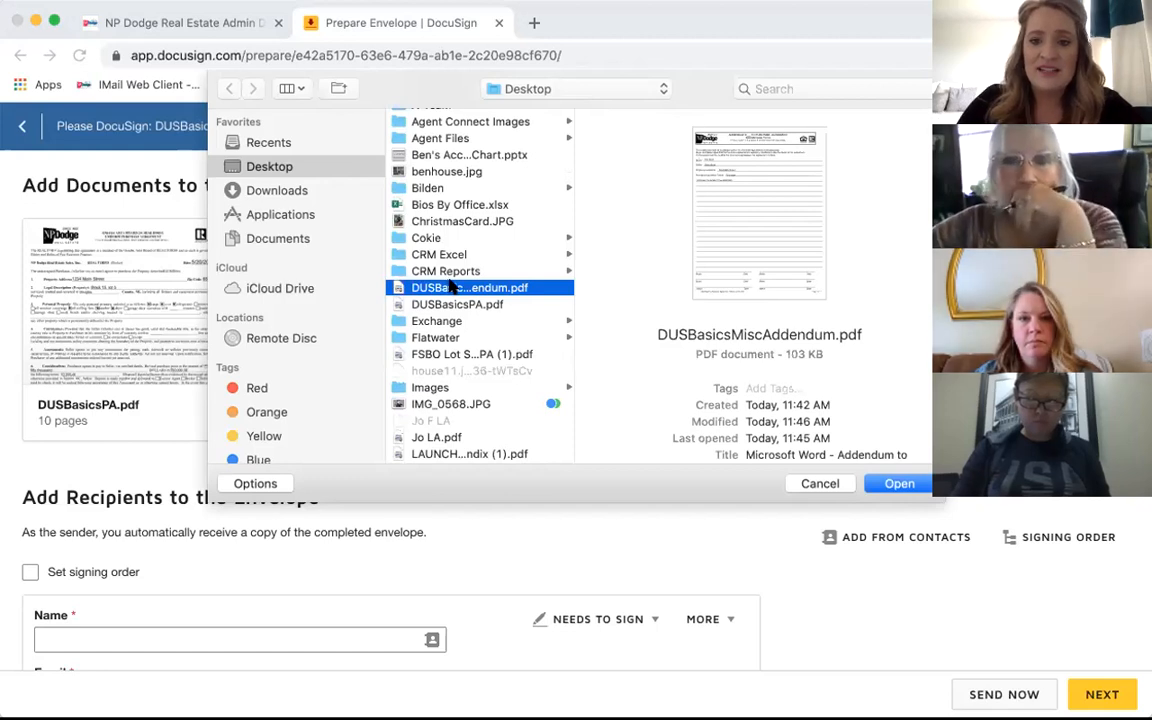
{"action": "left_click", "coordinate": [898, 484]}
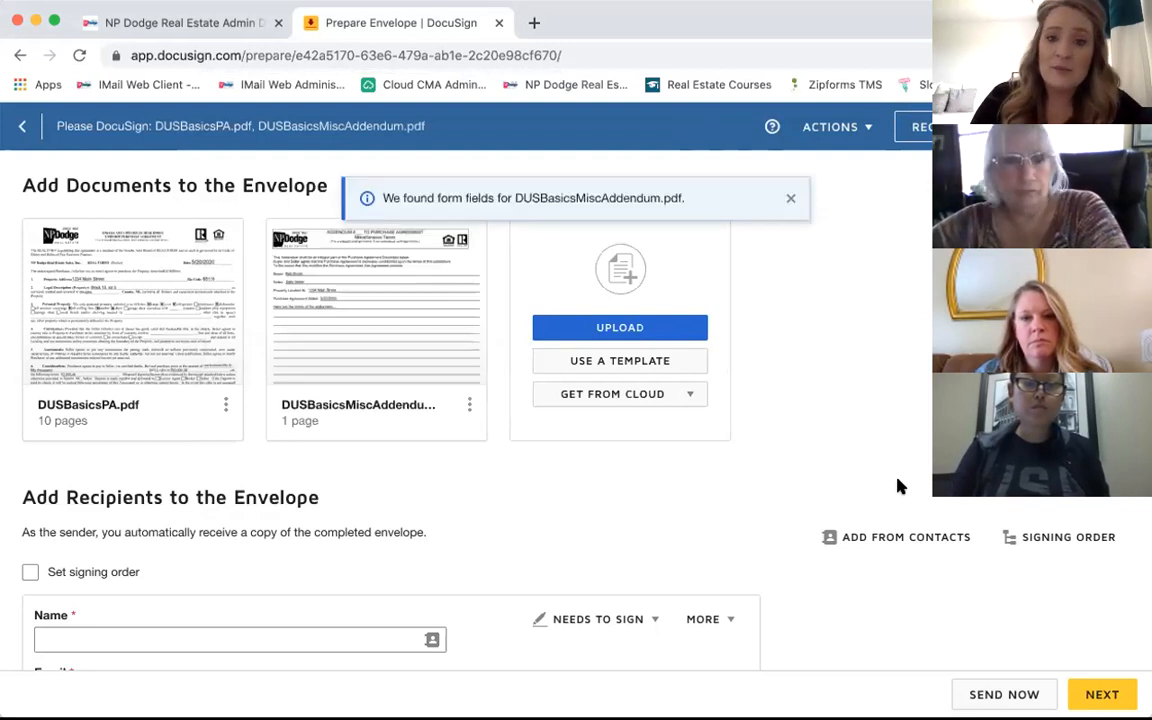
Step: Dismiss the addendum's form-fields notice, leaving both PDFs in the envelope
{"action": "left_click", "coordinate": [791, 201]}
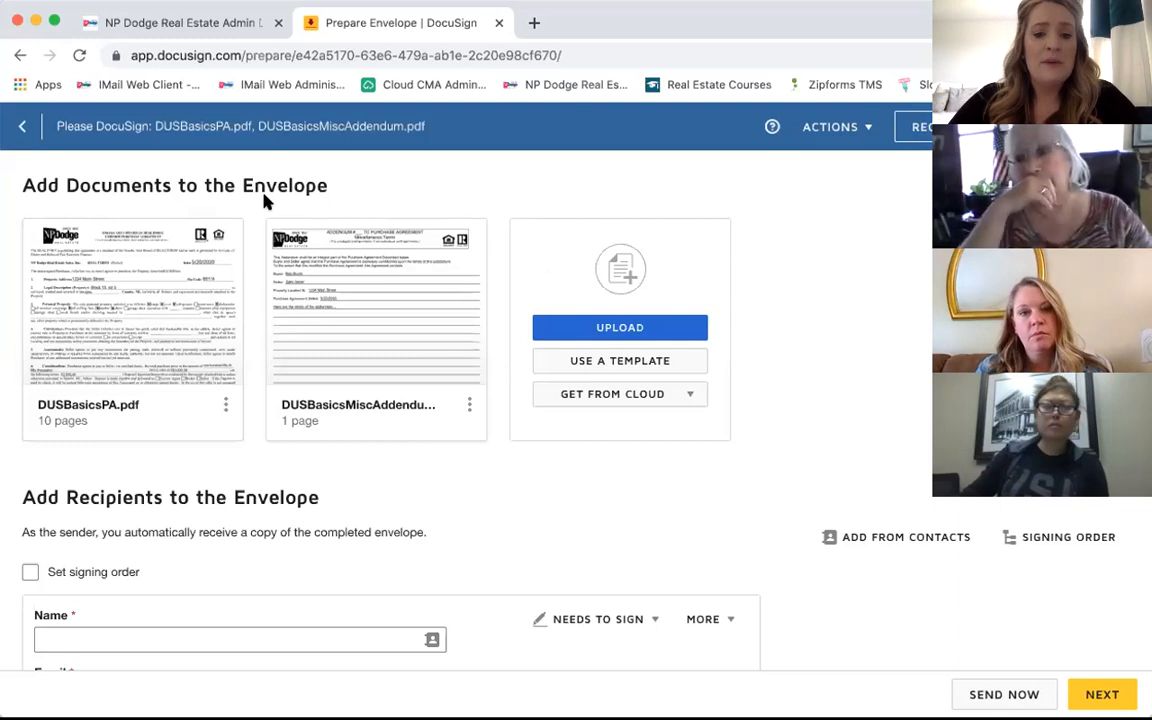
Step: Enter the first signer's full name and e-mail address in the first recipient card
{"action": "scroll", "coordinate": [410, 480], "scroll_direction": "down", "scroll_amount": 3}
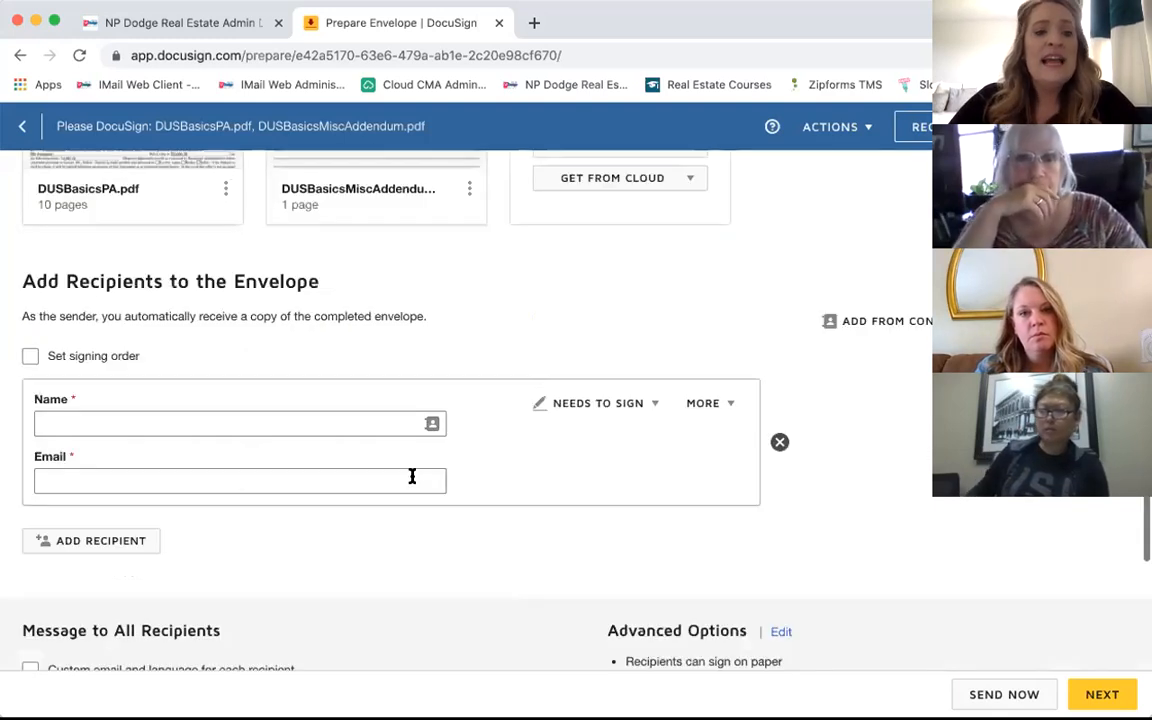
{"action": "scroll", "coordinate": [410, 478], "scroll_direction": "down", "scroll_amount": 2}
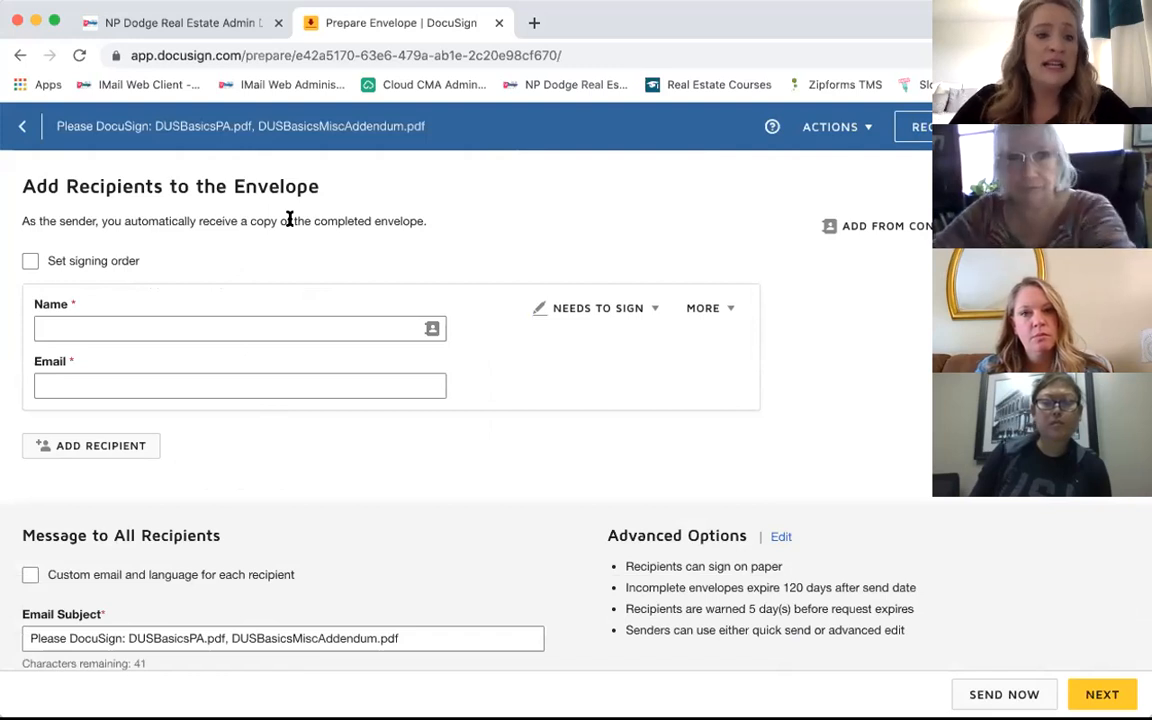
{"action": "mouse_move", "coordinate": [206, 309]}
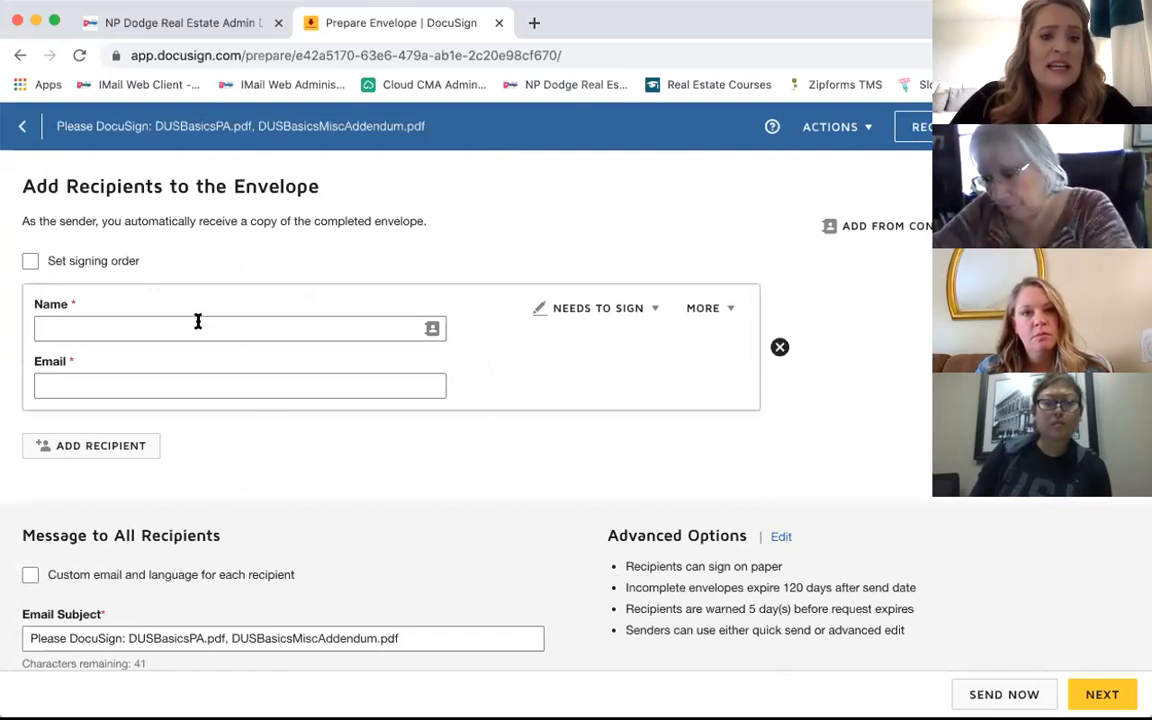
{"action": "left_click", "coordinate": [90, 328]}
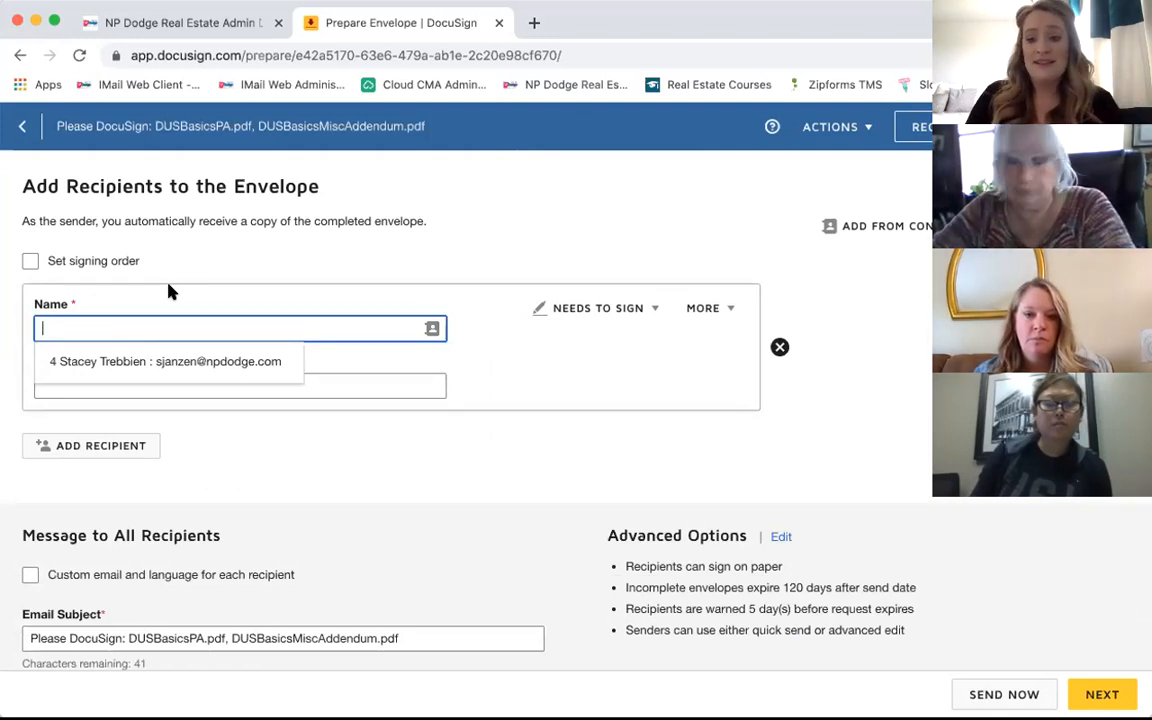
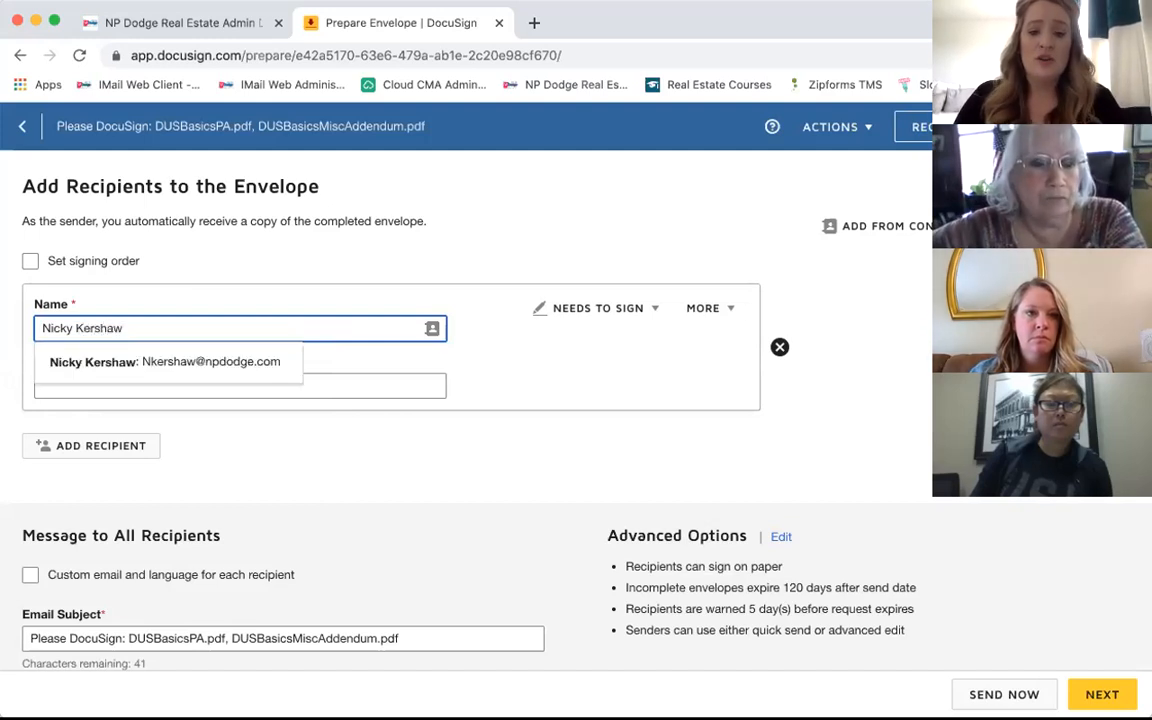
{"action": "left_click", "coordinate": [244, 290]}
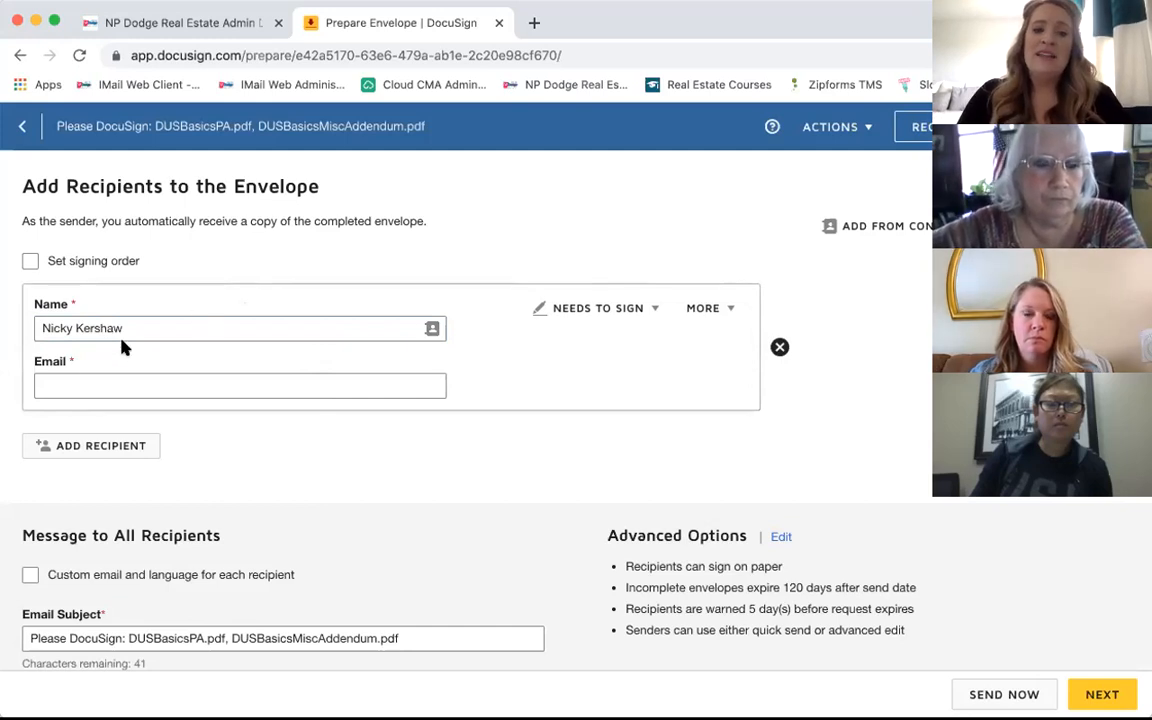
{"action": "left_click", "coordinate": [64, 386]}
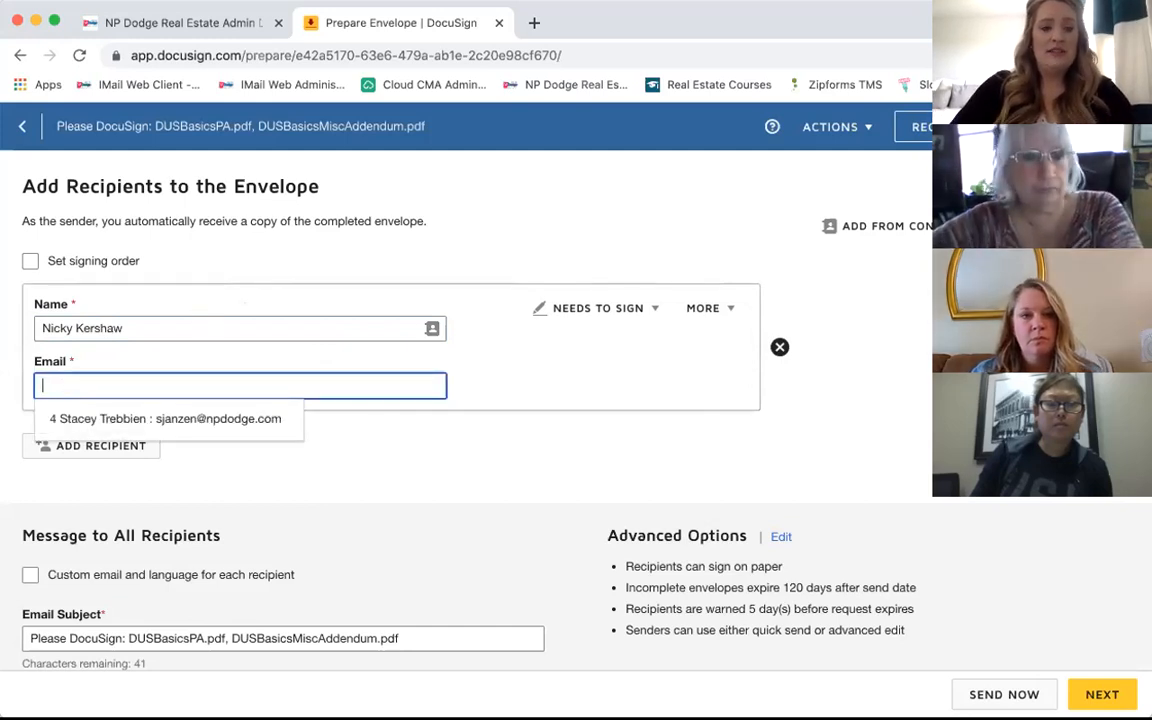
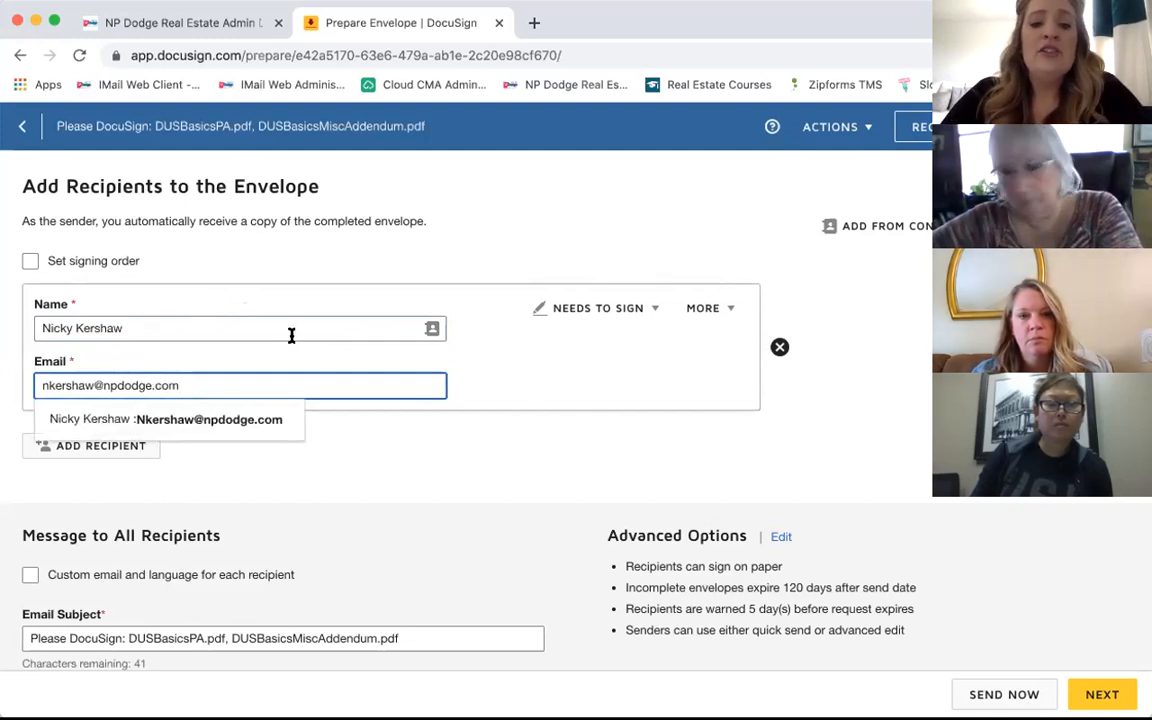
{"action": "left_click", "coordinate": [545, 378]}
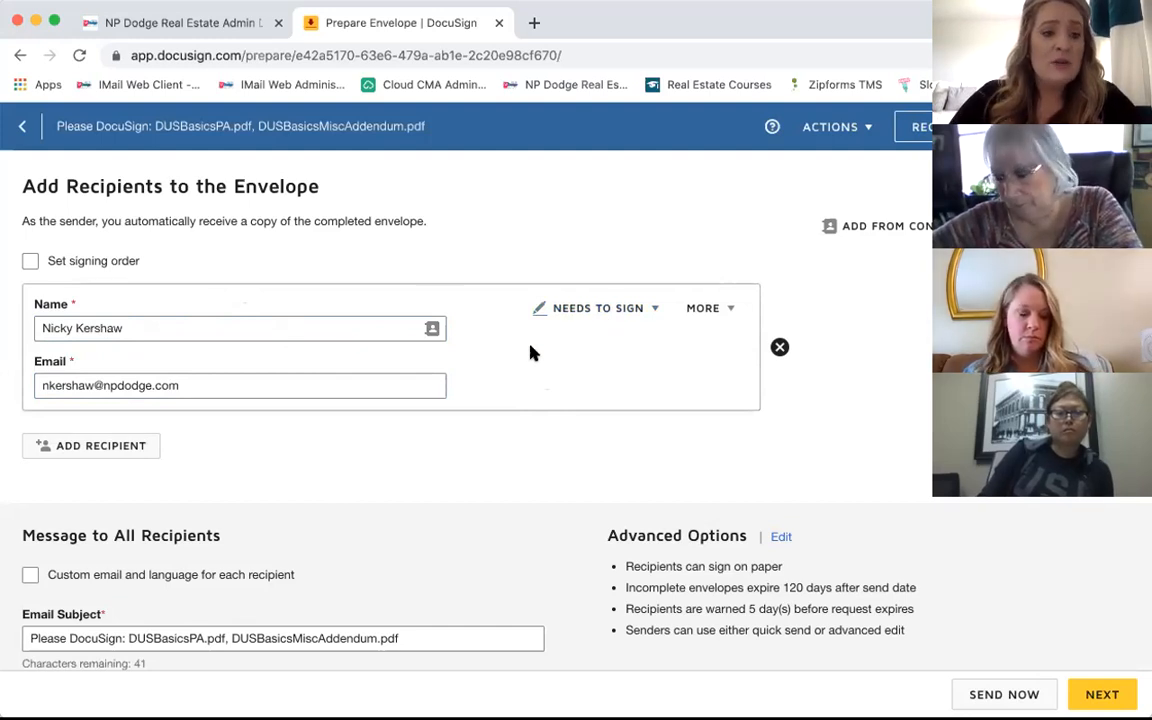
{"action": "scroll", "coordinate": [530, 350], "scroll_direction": "down", "scroll_amount": 1}
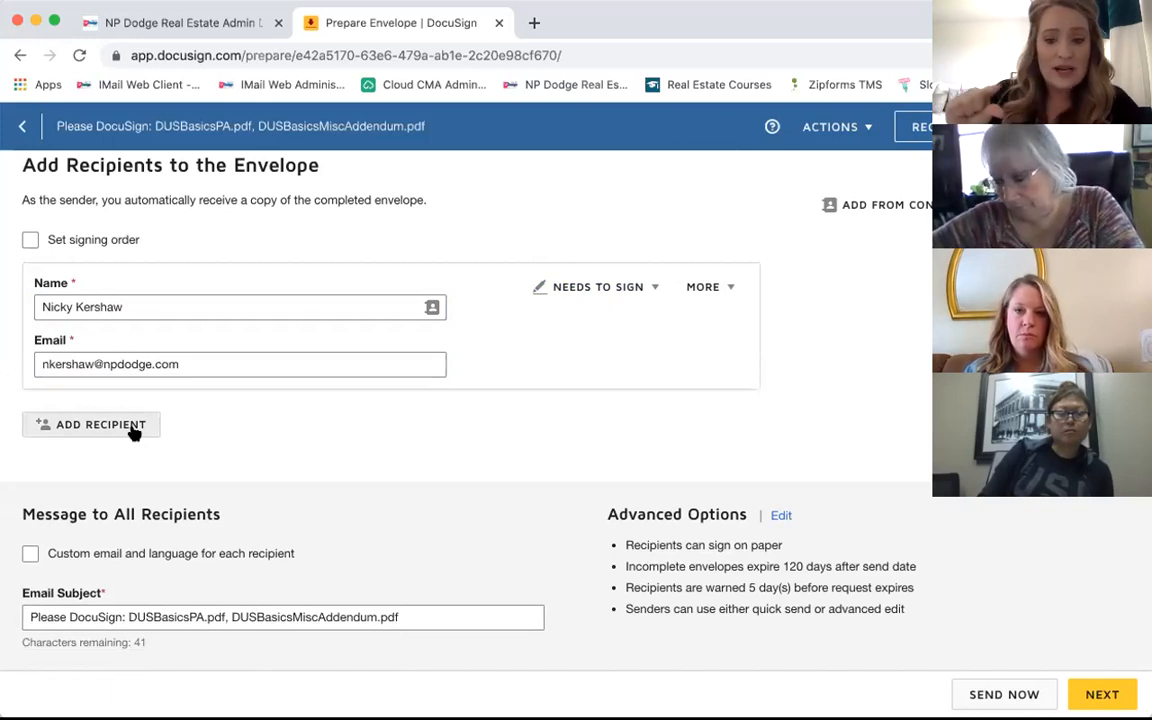
Step: Add a second recipient card with the buyer's full name and e-mail address
{"action": "left_click", "coordinate": [100, 425]}
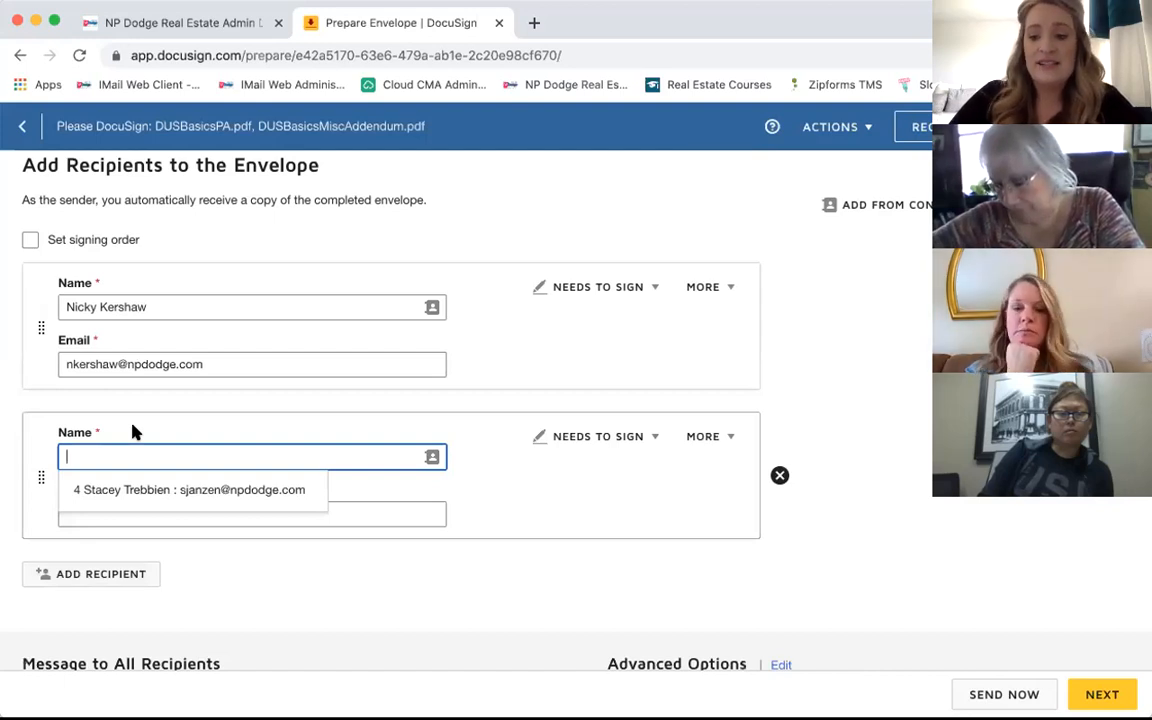
{"action": "type", "text": "Ben"}
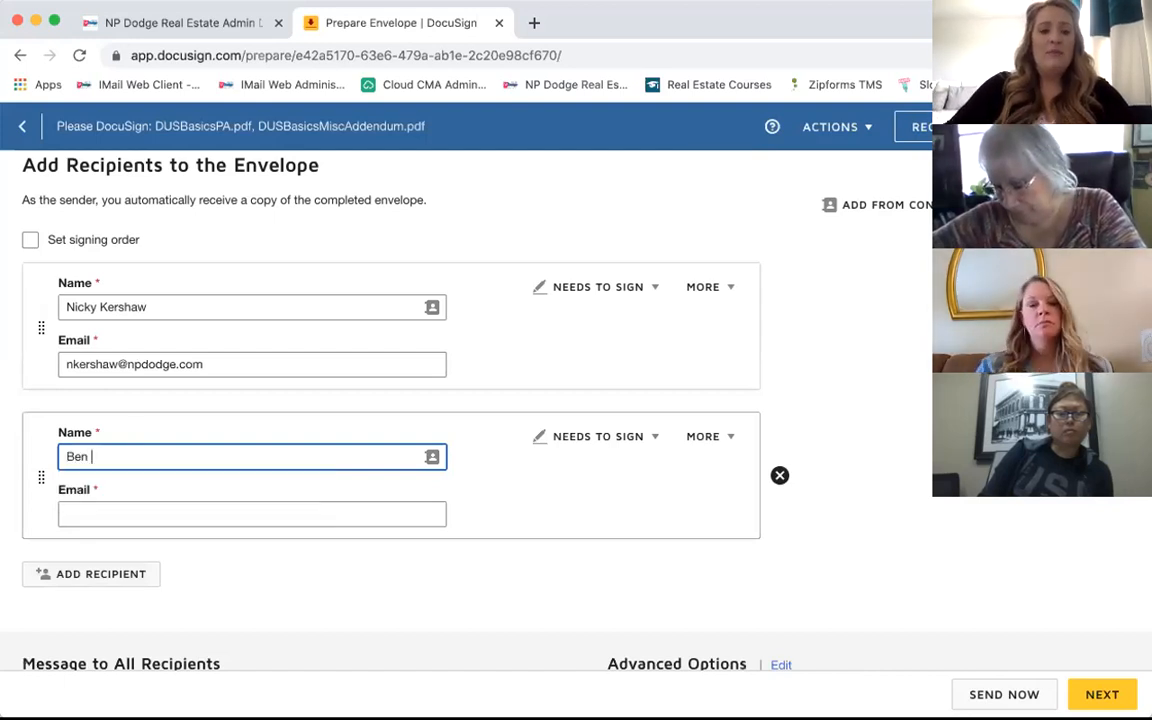
{"action": "type", "text": " Buyer"}
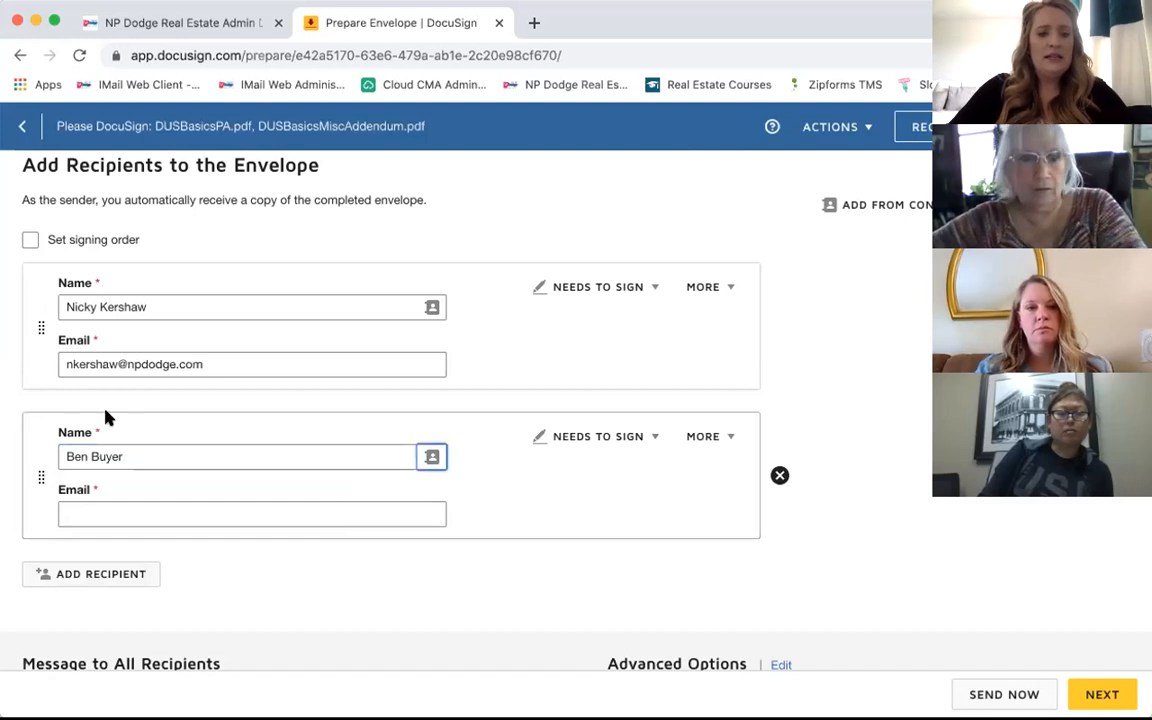
{"action": "key", "text": "Tab"}
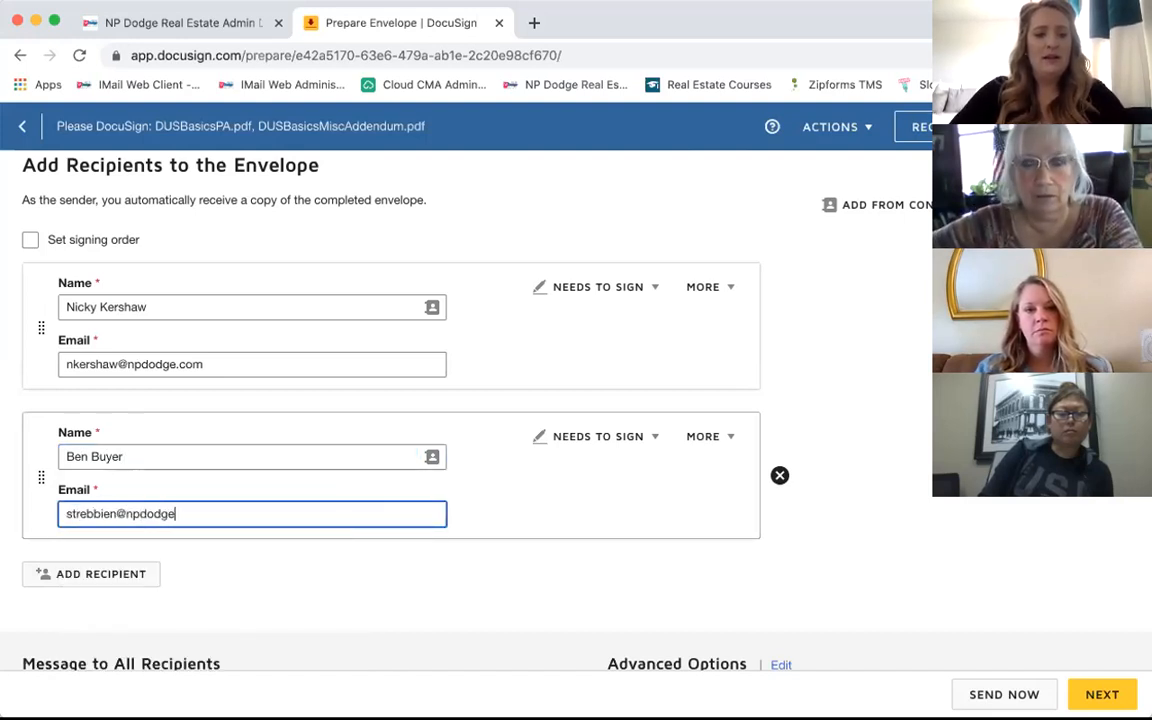
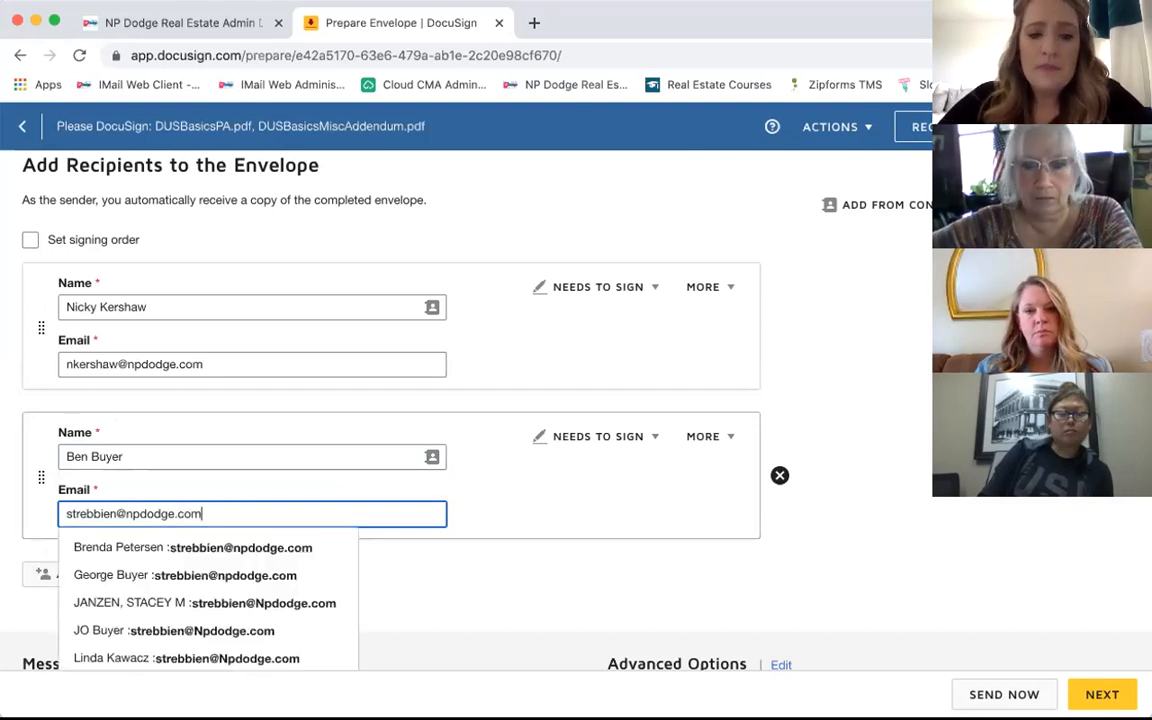
{"action": "left_click", "coordinate": [486, 520]}
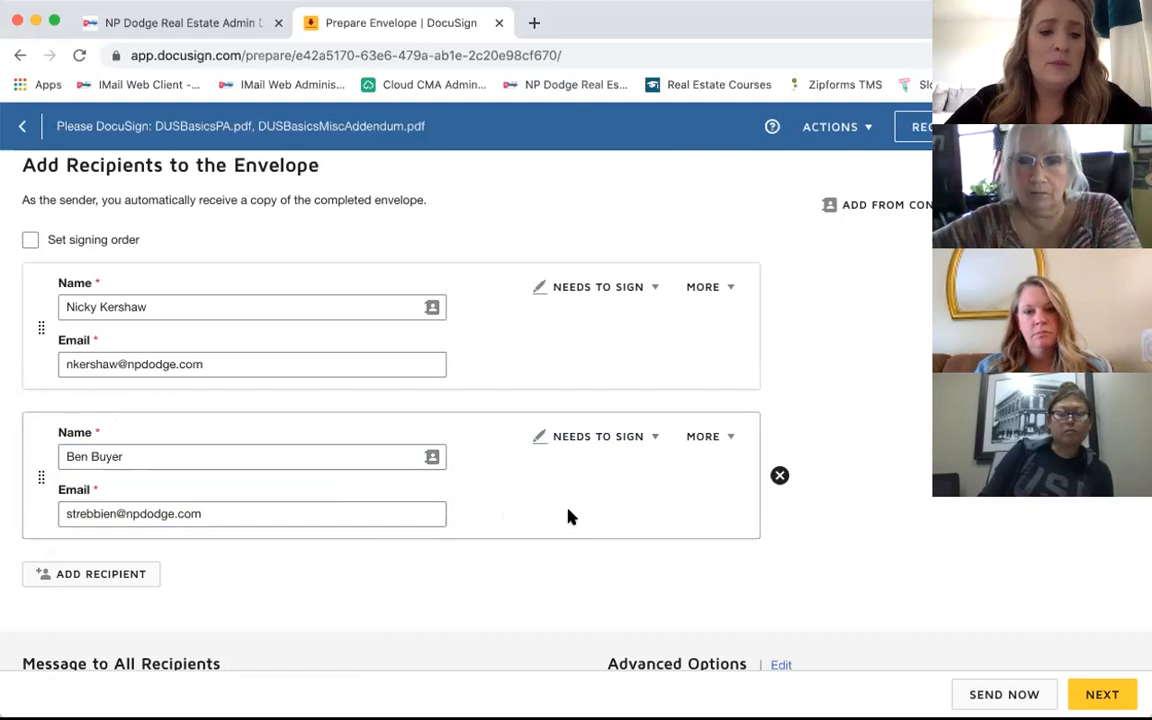
{"action": "scroll", "coordinate": [564, 496], "scroll_direction": "down", "scroll_amount": 2}
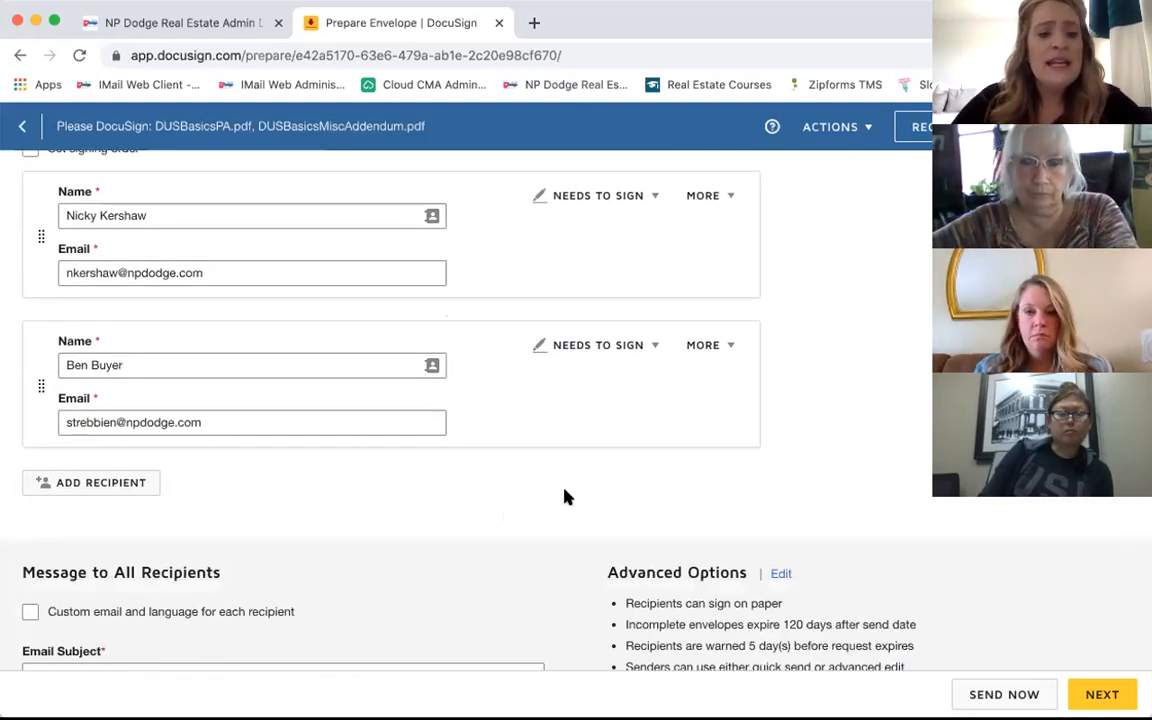
Step: Add a third recipient with the office admin's name and e-mail, and open its role dropdown
{"action": "left_click", "coordinate": [107, 486]}
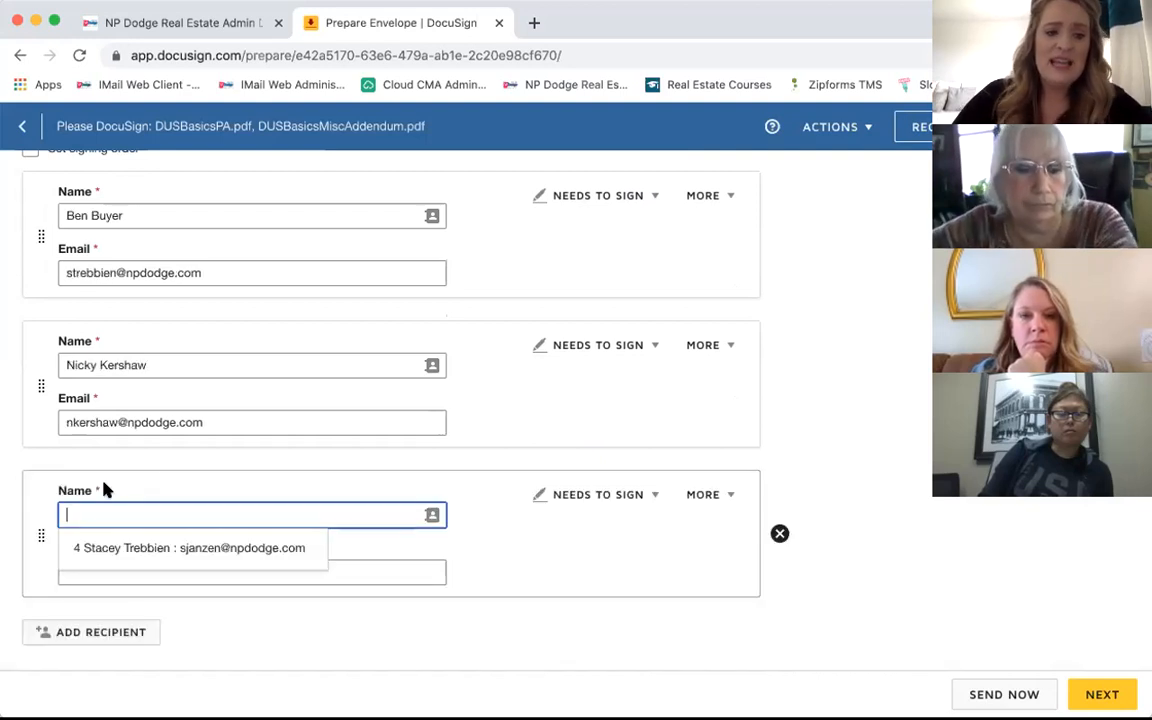
{"action": "type", "text": "204Dodge Admin"}
{"action": "key", "text": "Tab"}
{"action": "key", "text": "Tab"}
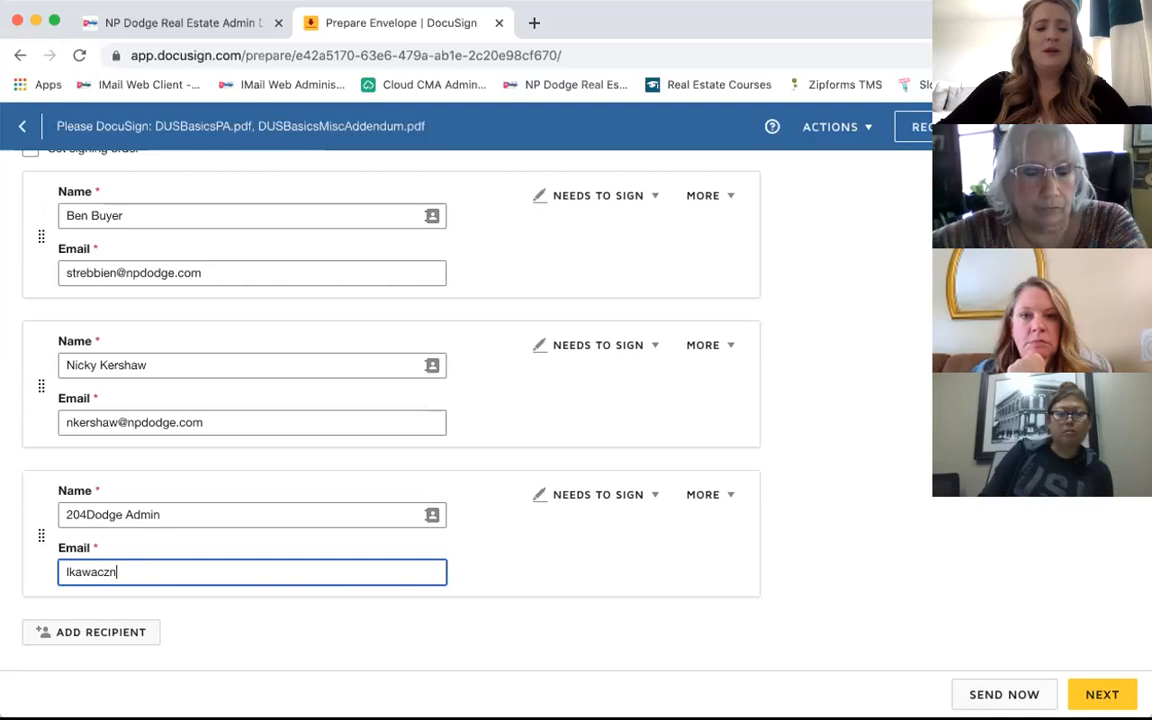
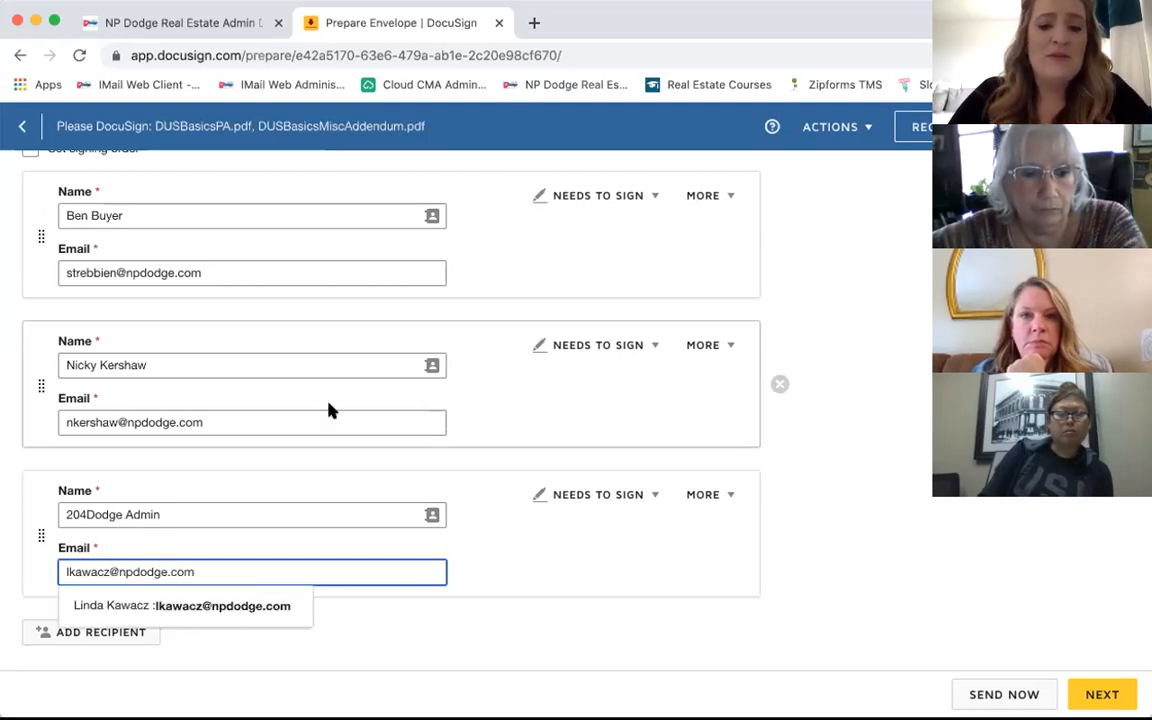
{"action": "left_click", "coordinate": [490, 531]}
{"action": "scroll", "coordinate": [490, 531], "scroll_direction": "down", "scroll_amount": 3}
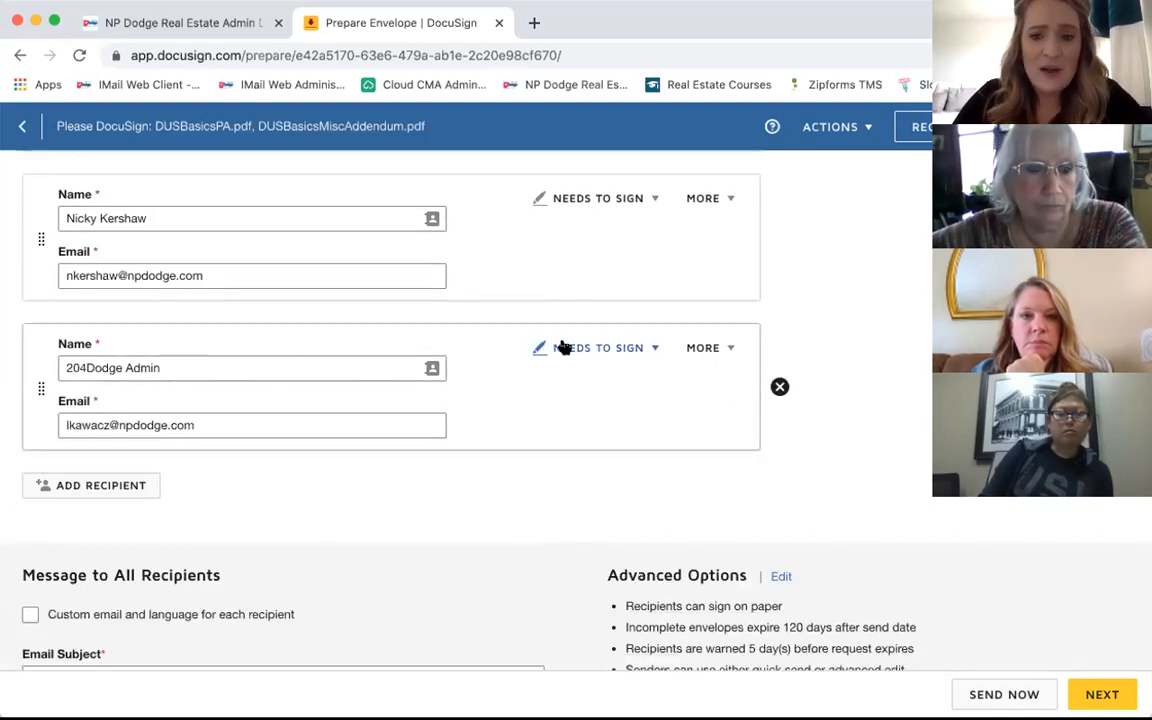
{"action": "left_click", "coordinate": [627, 350]}
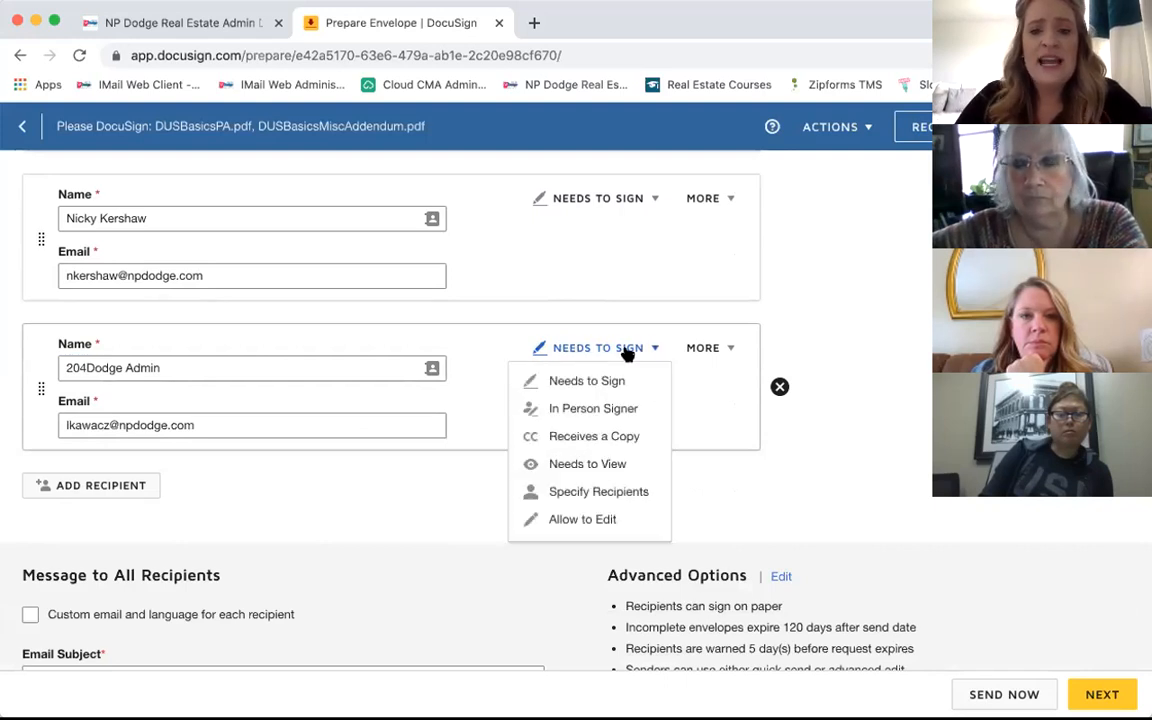
Step: Set the office admin recipient's role to Receives a Copy and review all three recipients
{"action": "left_click", "coordinate": [632, 438]}
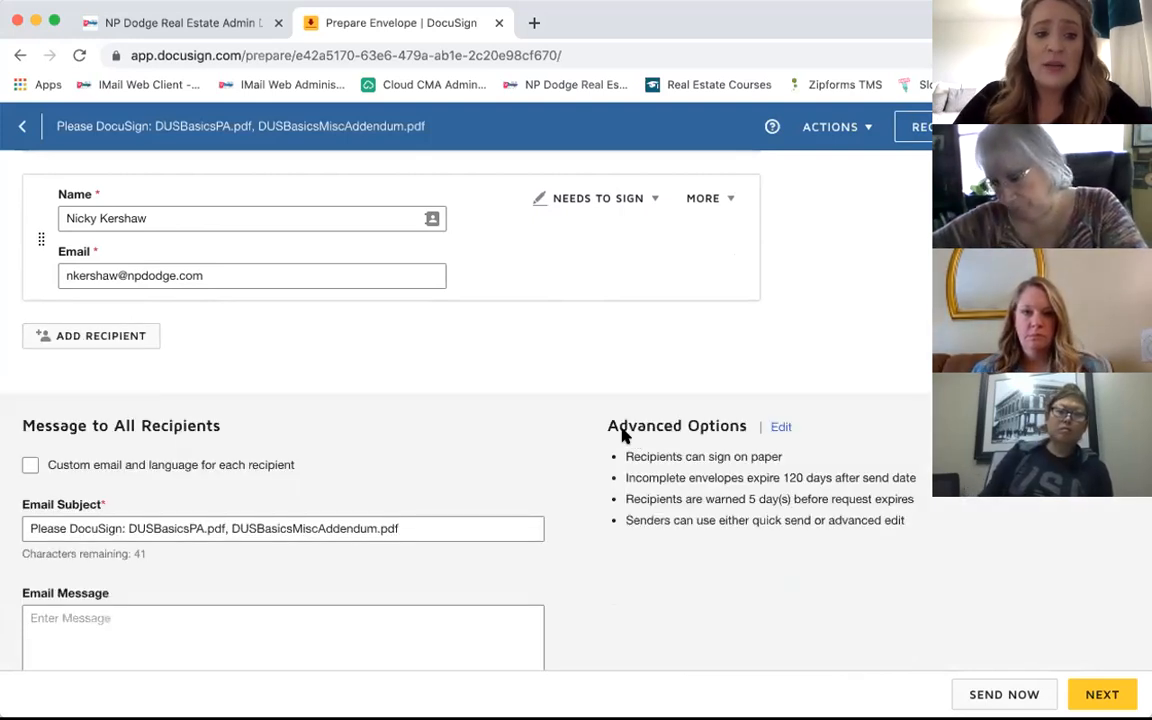
{"action": "scroll", "coordinate": [550, 368], "scroll_direction": "up", "scroll_amount": 3}
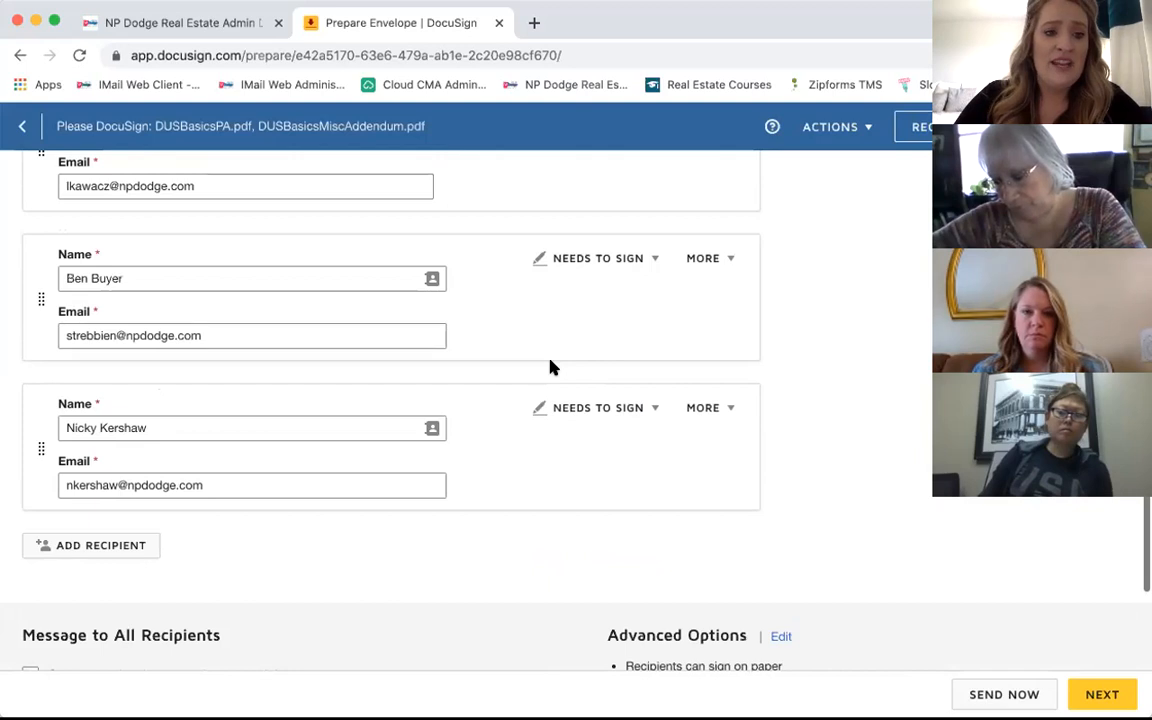
{"action": "scroll", "coordinate": [550, 368], "scroll_direction": "up", "scroll_amount": 2}
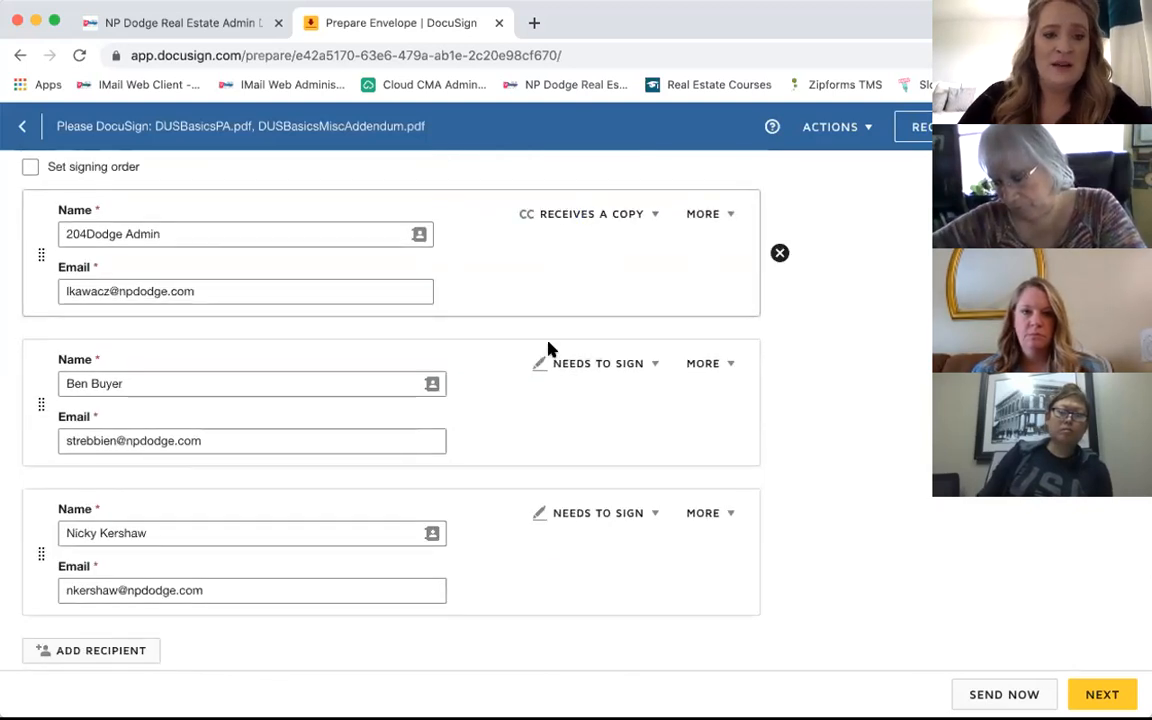
{"action": "scroll", "coordinate": [822, 454], "scroll_direction": "down", "scroll_amount": 1}
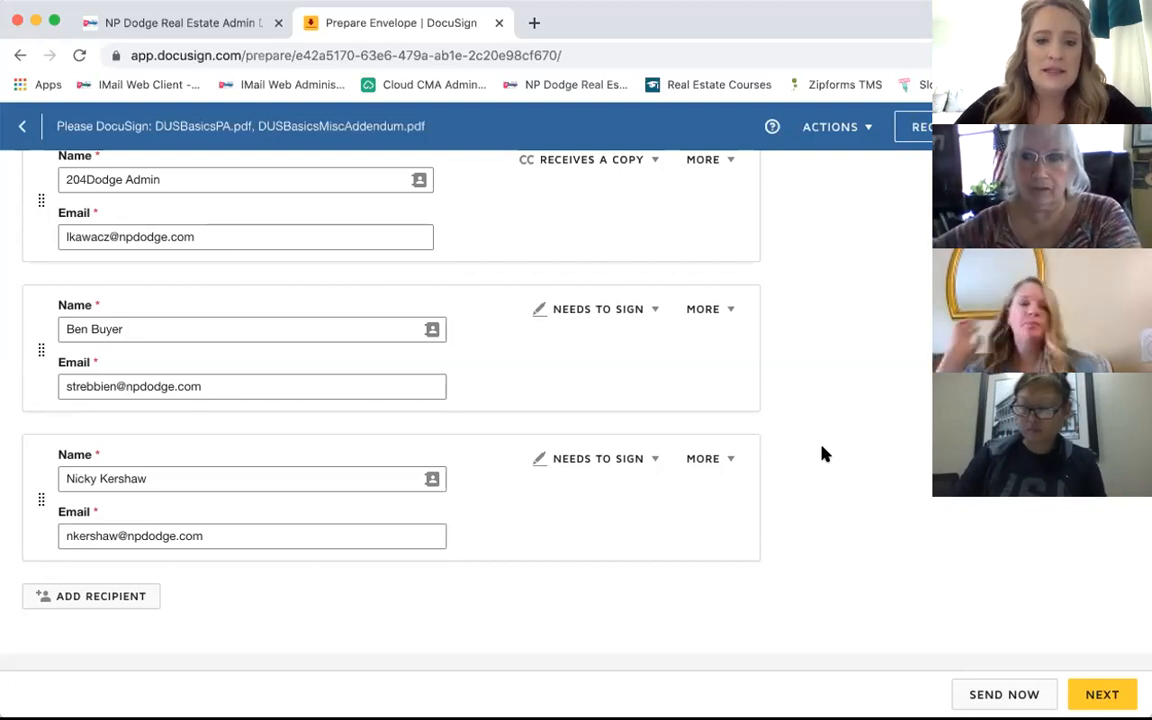
{"action": "scroll", "coordinate": [825, 455], "scroll_direction": "up", "scroll_amount": 1}
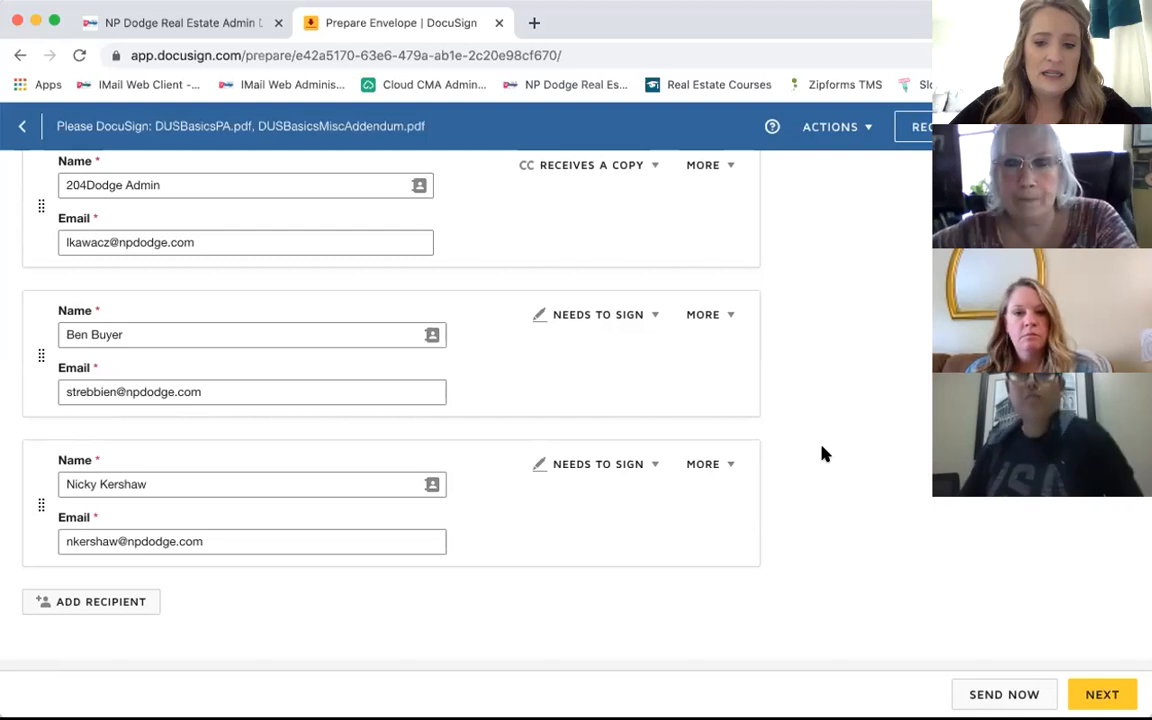
{"action": "scroll", "coordinate": [823, 455], "scroll_direction": "up", "scroll_amount": 2}
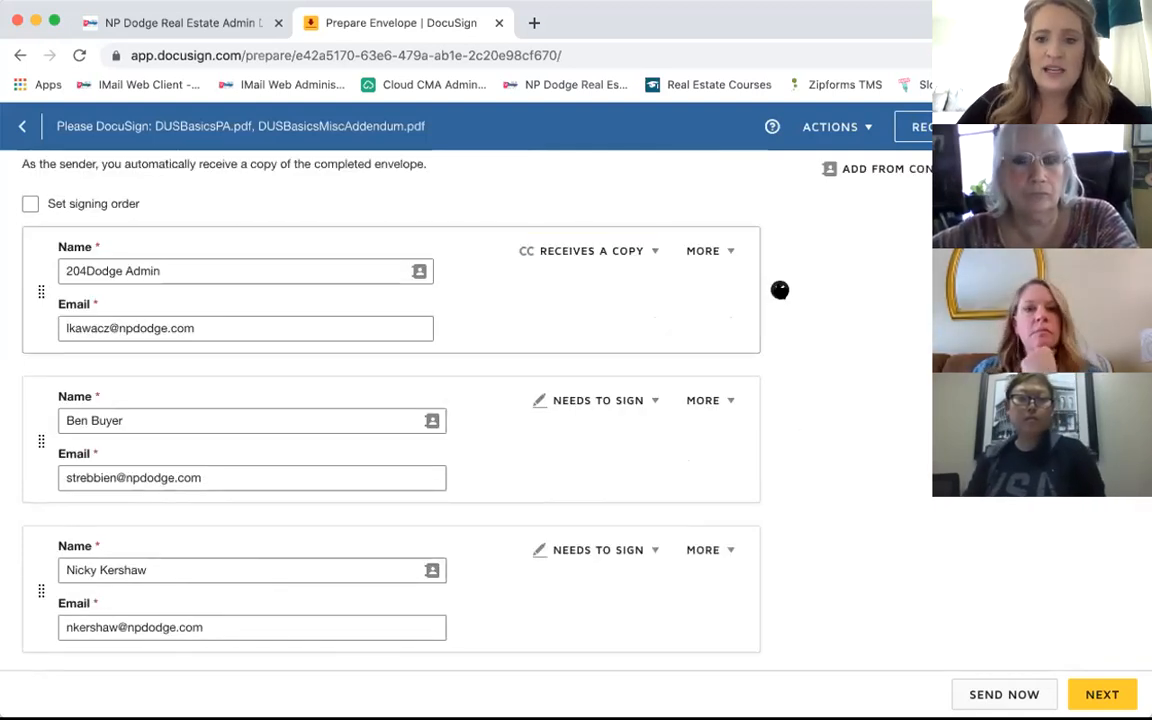
{"action": "left_click", "coordinate": [780, 290]}
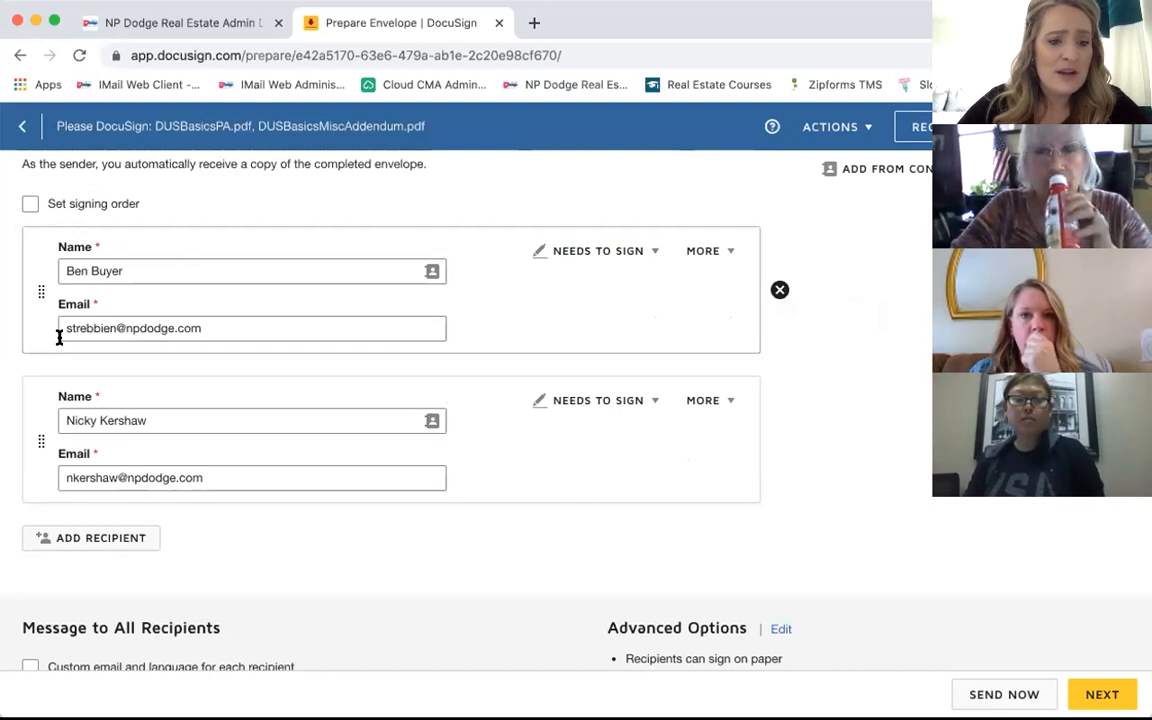
{"action": "scroll", "coordinate": [59, 338], "scroll_direction": "up", "scroll_amount": 1}
{"action": "scroll", "coordinate": [59, 338], "scroll_direction": "up", "scroll_amount": 2}
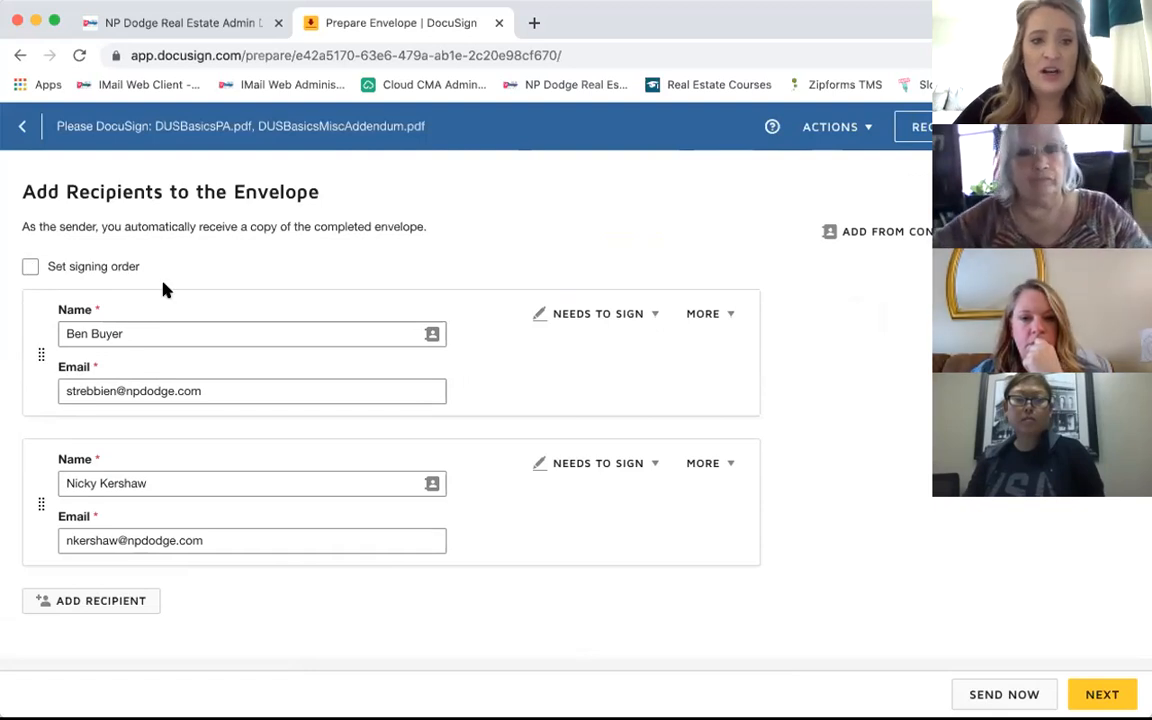
{"action": "scroll", "coordinate": [164, 288], "scroll_direction": "down", "scroll_amount": 1}
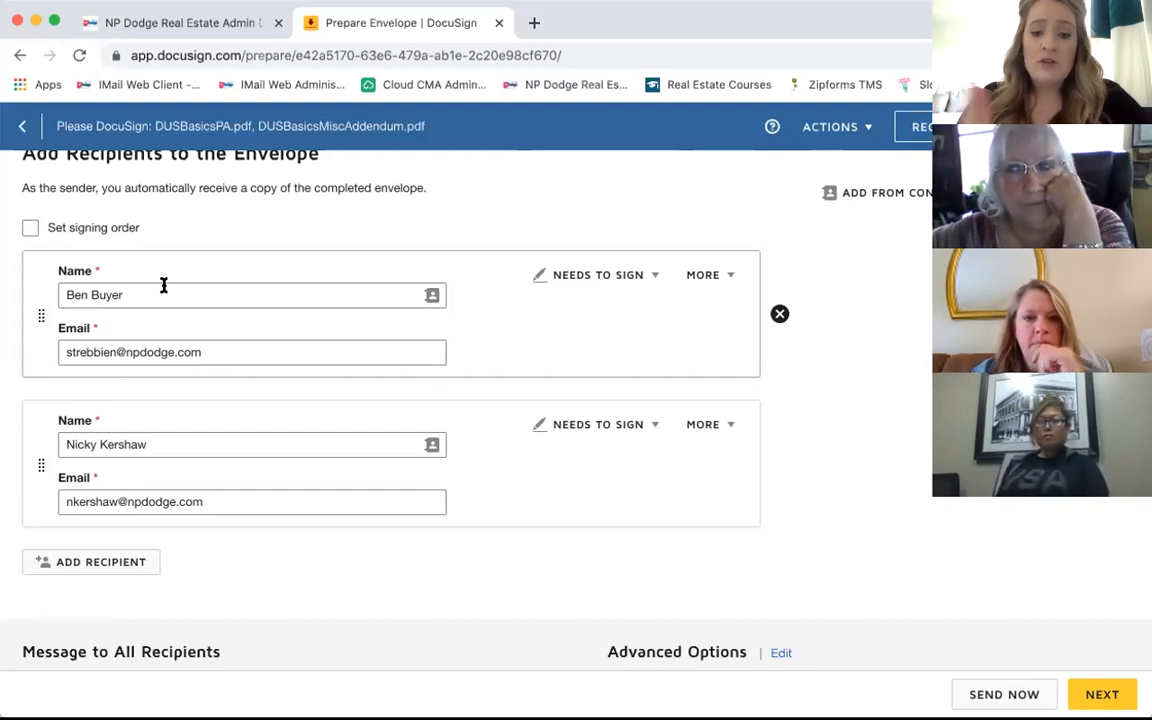
Step: Turn on Set signing order so the two signers are numbered 1 and 2
{"action": "left_click", "coordinate": [30, 228]}
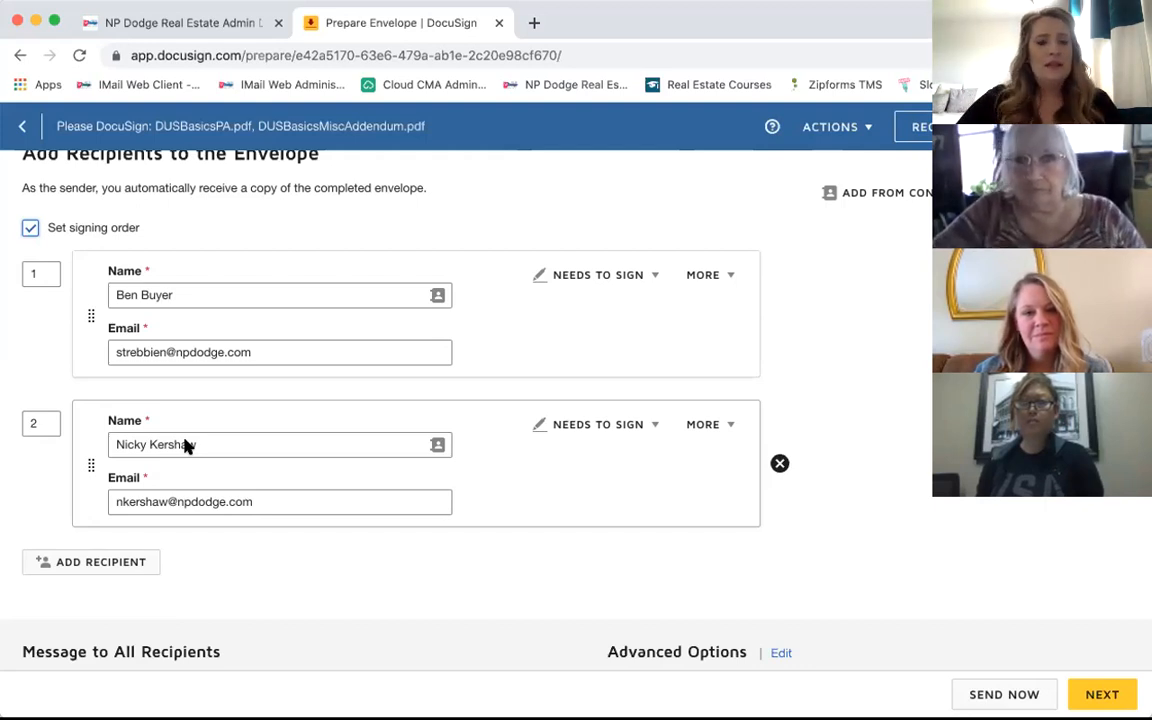
{"action": "scroll", "coordinate": [185, 445], "scroll_direction": "up", "scroll_amount": 5}
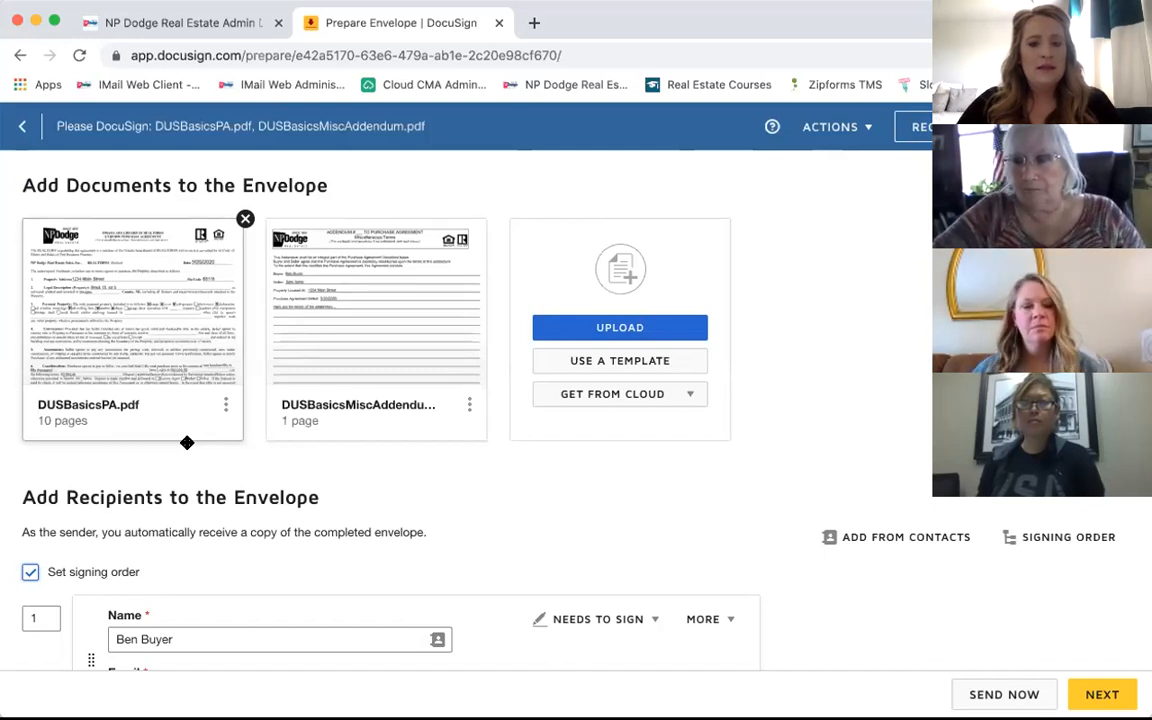
{"action": "scroll", "coordinate": [186, 444], "scroll_direction": "down", "scroll_amount": 4}
{"action": "scroll", "coordinate": [186, 447], "scroll_direction": "down", "scroll_amount": 1}
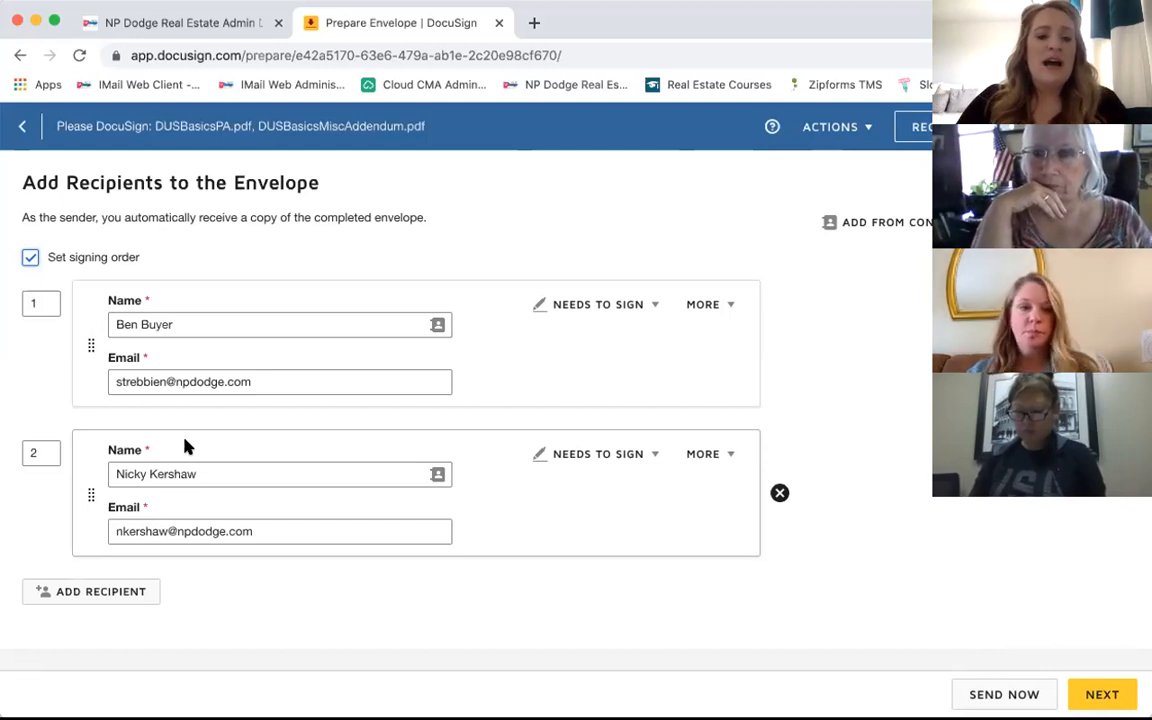
{"action": "scroll", "coordinate": [184, 447], "scroll_direction": "down", "scroll_amount": 5}
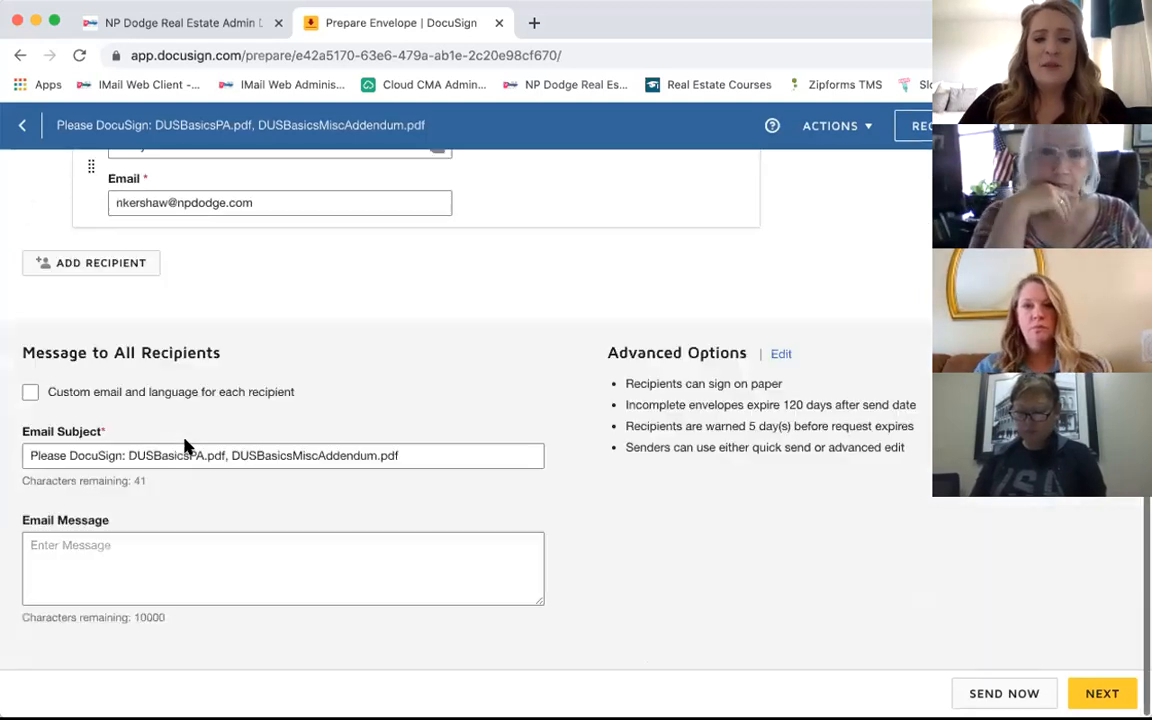
{"action": "scroll", "coordinate": [184, 447], "scroll_direction": "up", "scroll_amount": 10}
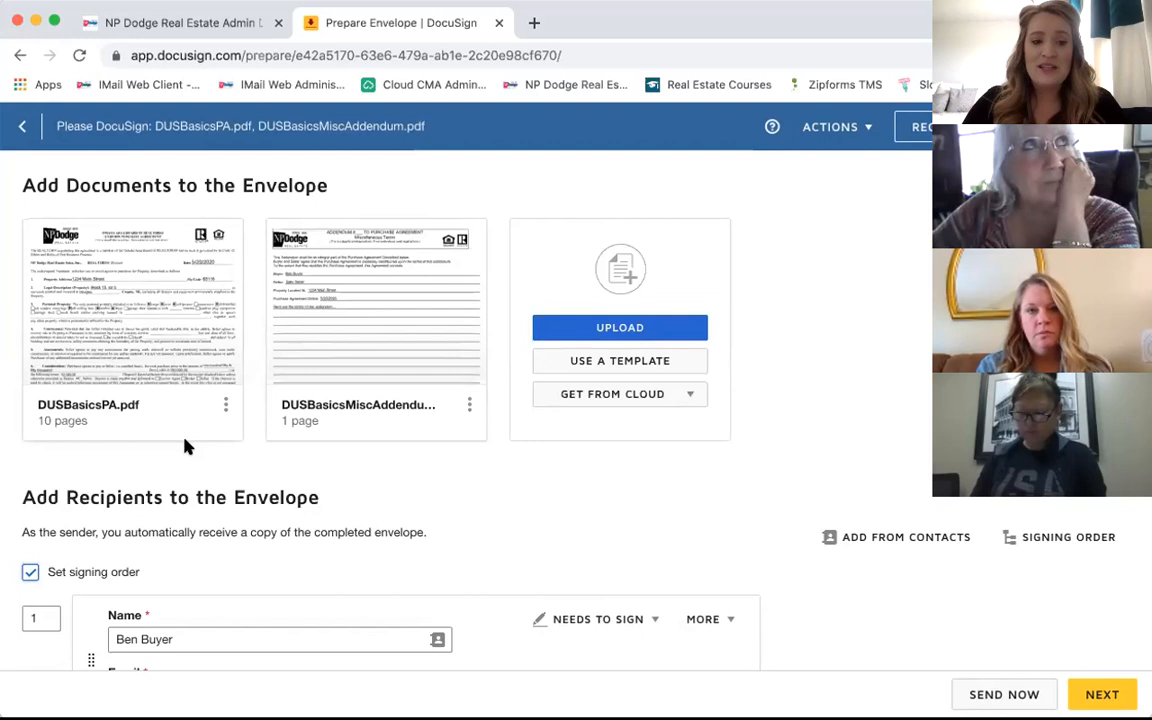
{"action": "scroll", "coordinate": [184, 447], "scroll_direction": "down", "scroll_amount": 2}
{"action": "scroll", "coordinate": [184, 447], "scroll_direction": "down", "scroll_amount": 3}
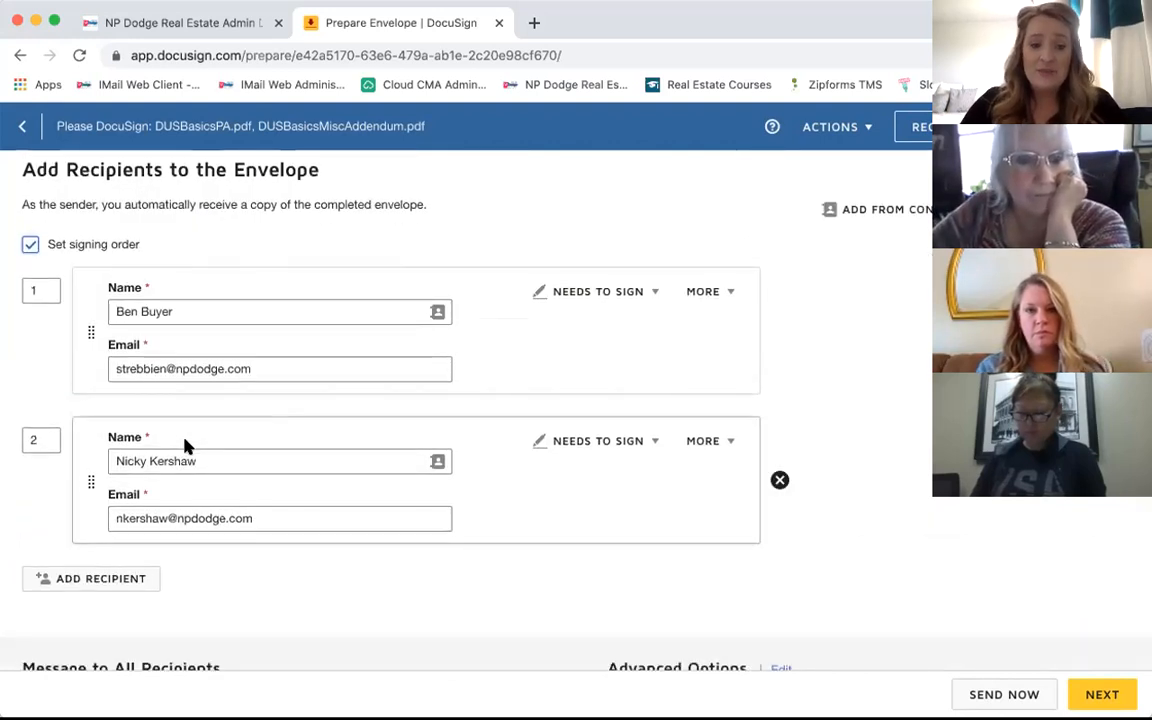
{"action": "scroll", "coordinate": [184, 447], "scroll_direction": "down", "scroll_amount": 2}
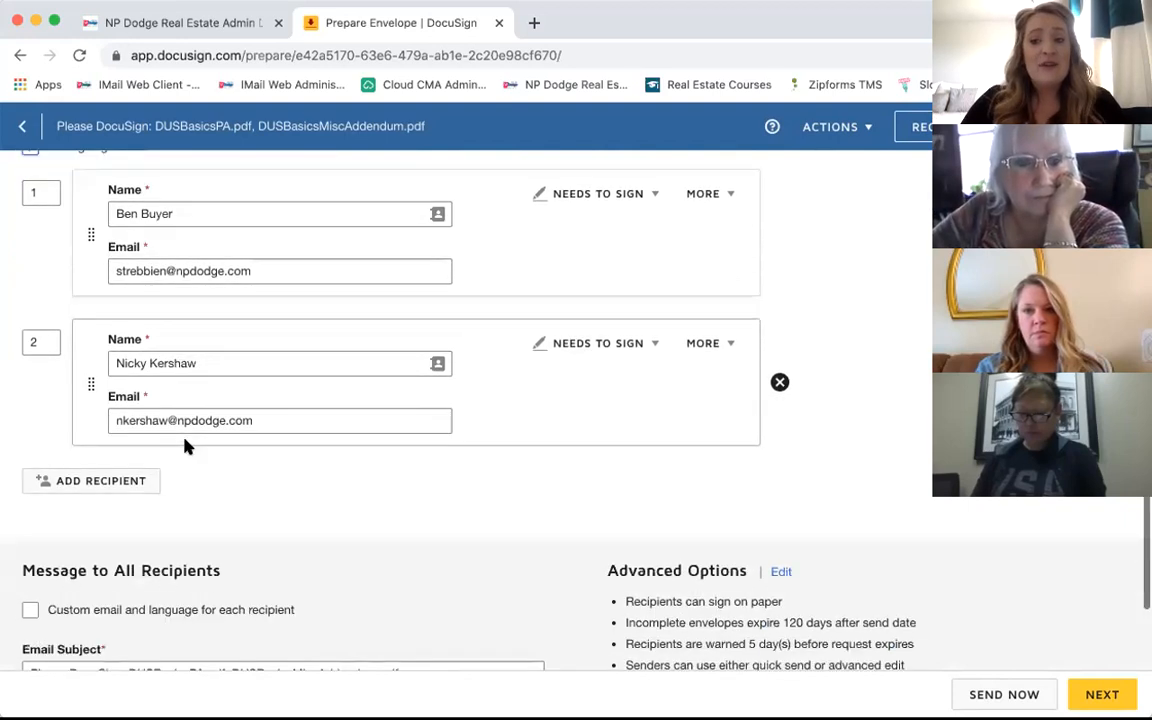
{"action": "scroll", "coordinate": [184, 447], "scroll_direction": "down", "scroll_amount": 3}
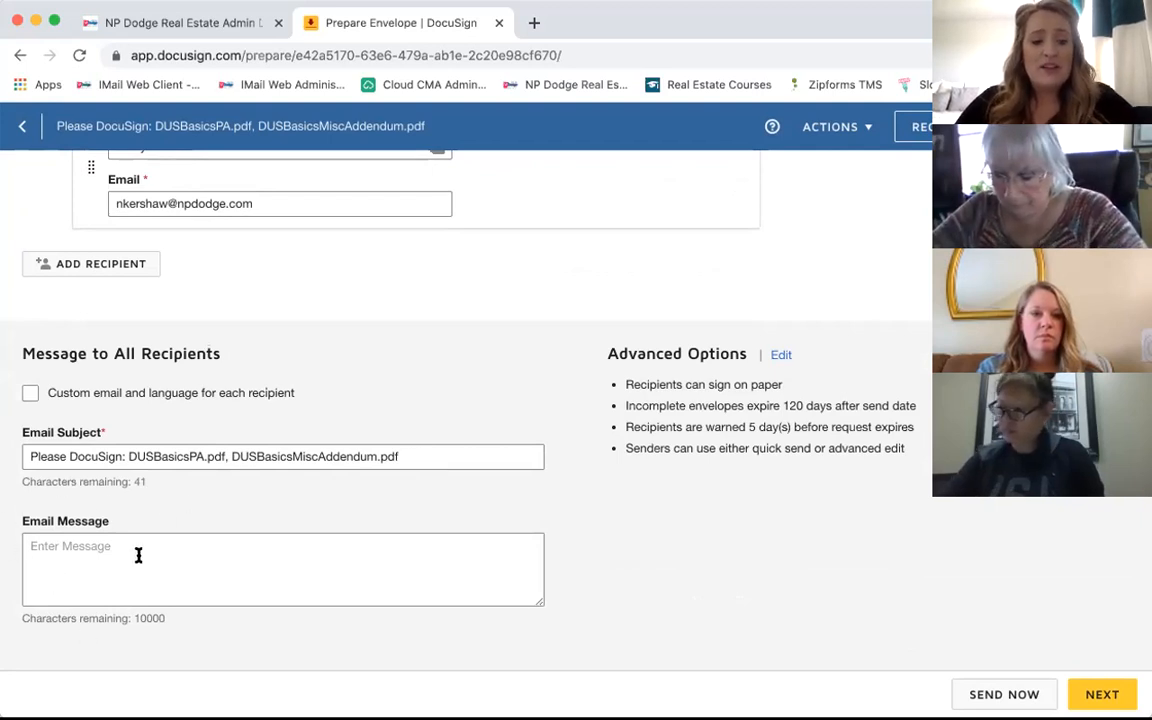
Step: Write the email message 'Custom message to my clients' and enable custom email and language per recipient
{"action": "left_click", "coordinate": [52, 546]}
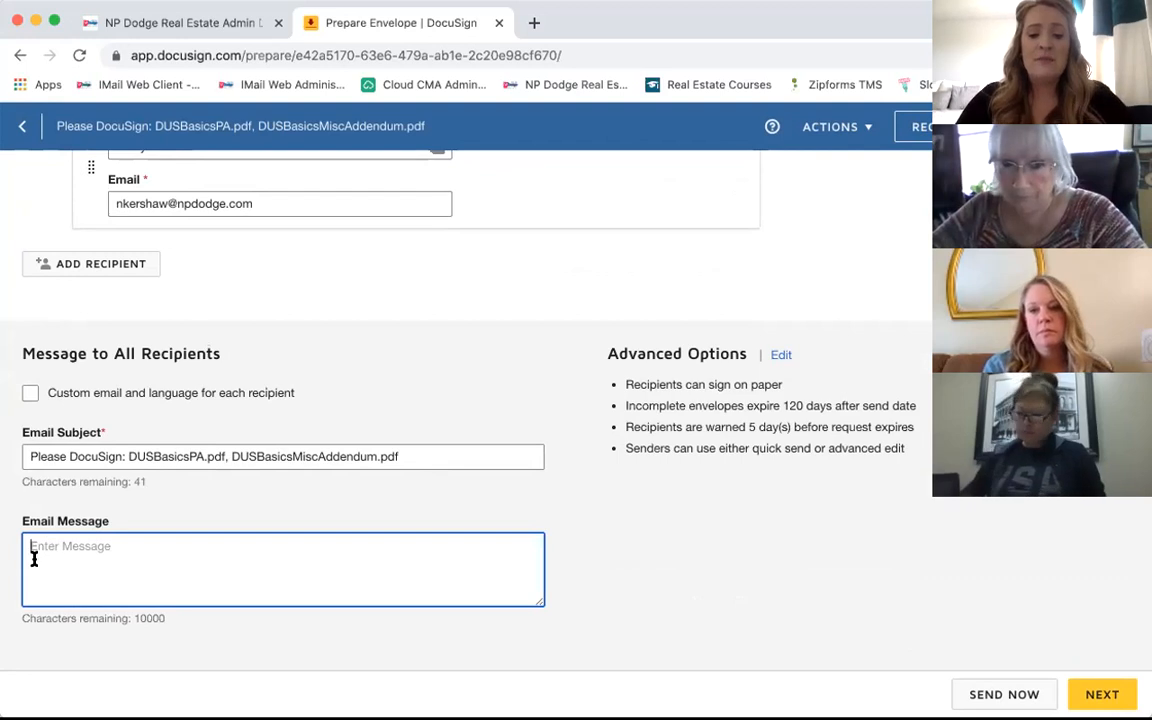
{"action": "type", "text": "Custom me"}
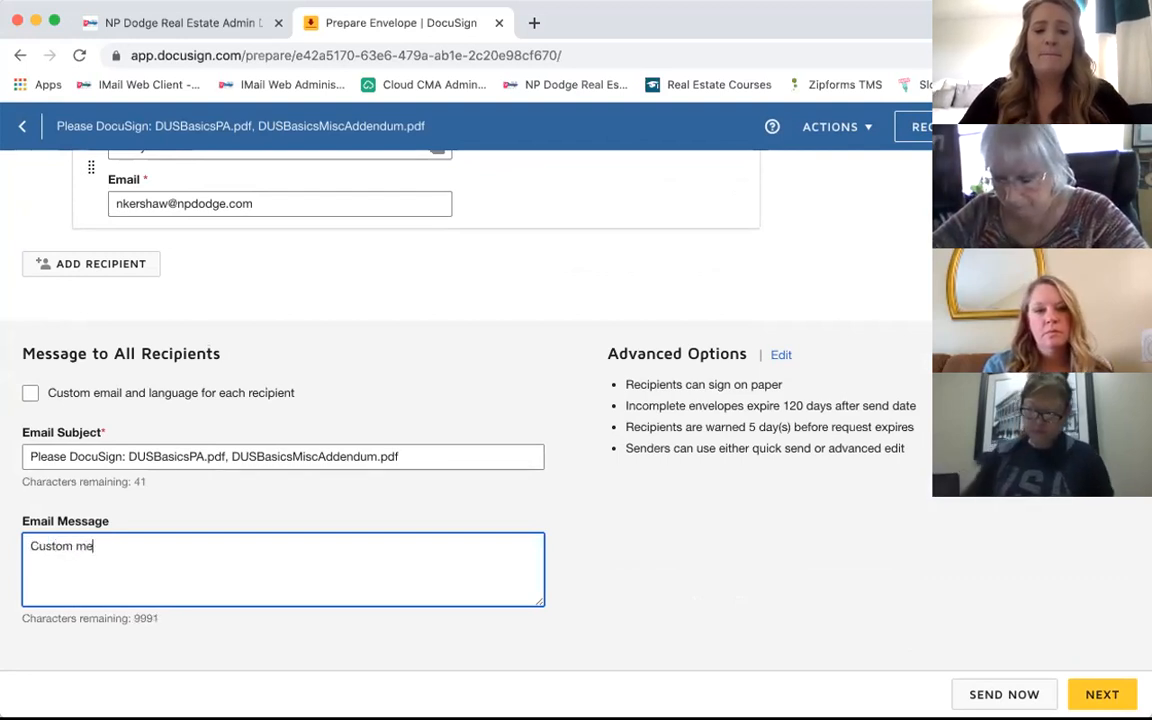
{"action": "type", "text": "ssage to my clients"}
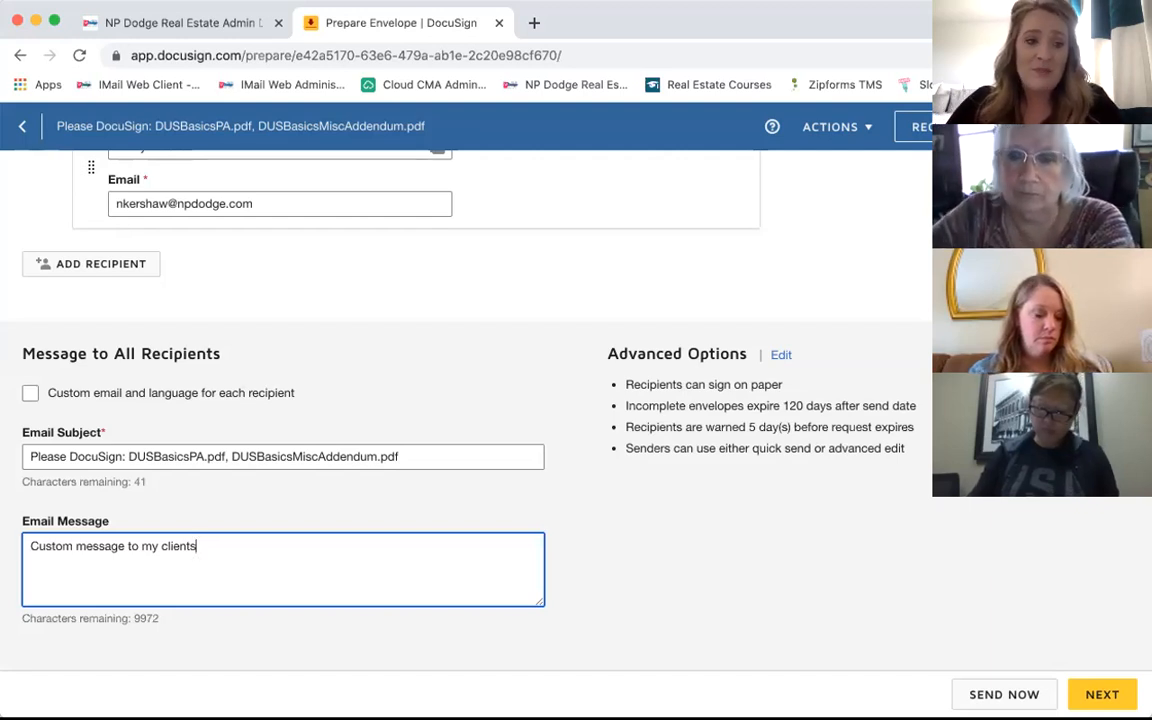
{"action": "left_click", "coordinate": [30, 394]}
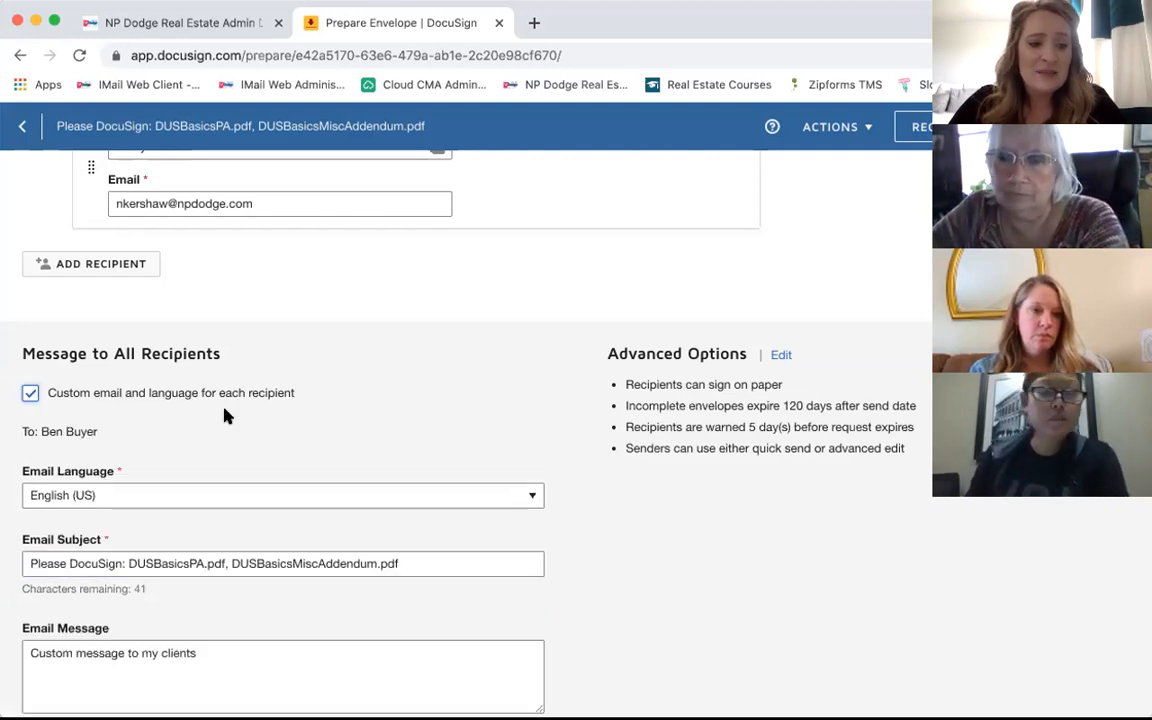
{"action": "scroll", "coordinate": [225, 410], "scroll_direction": "down", "scroll_amount": 5}
{"action": "scroll", "coordinate": [225, 410], "scroll_direction": "up", "scroll_amount": 1}
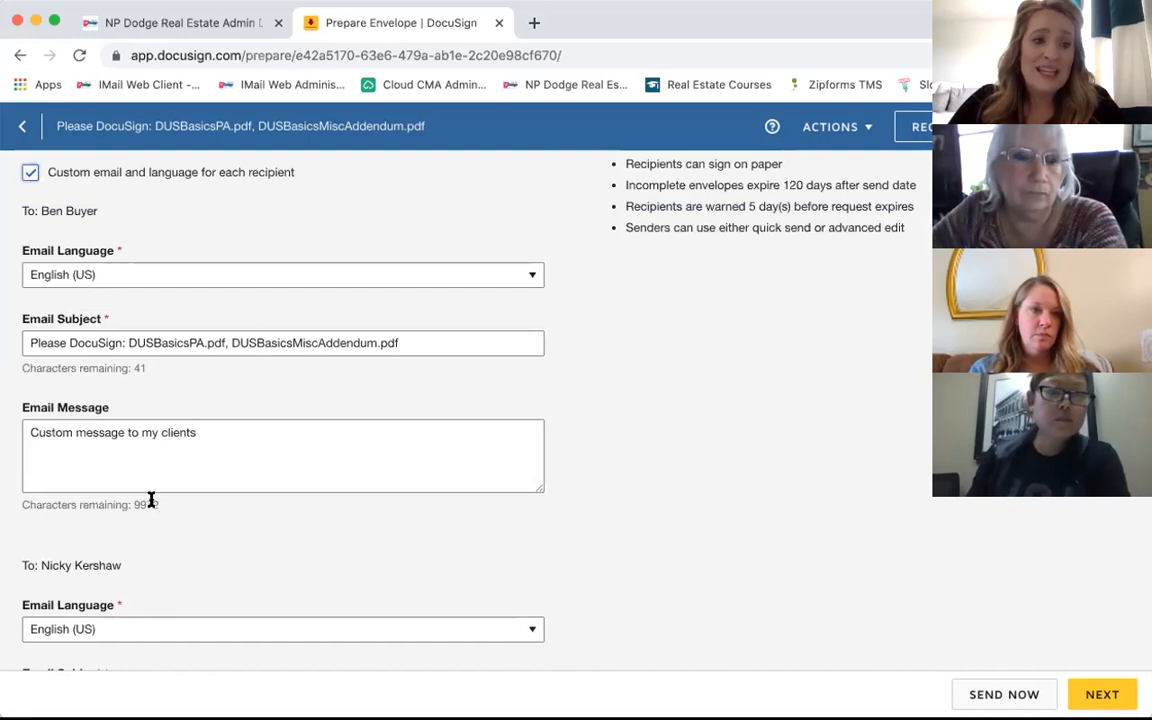
{"action": "scroll", "coordinate": [153, 500], "scroll_direction": "down", "scroll_amount": 5}
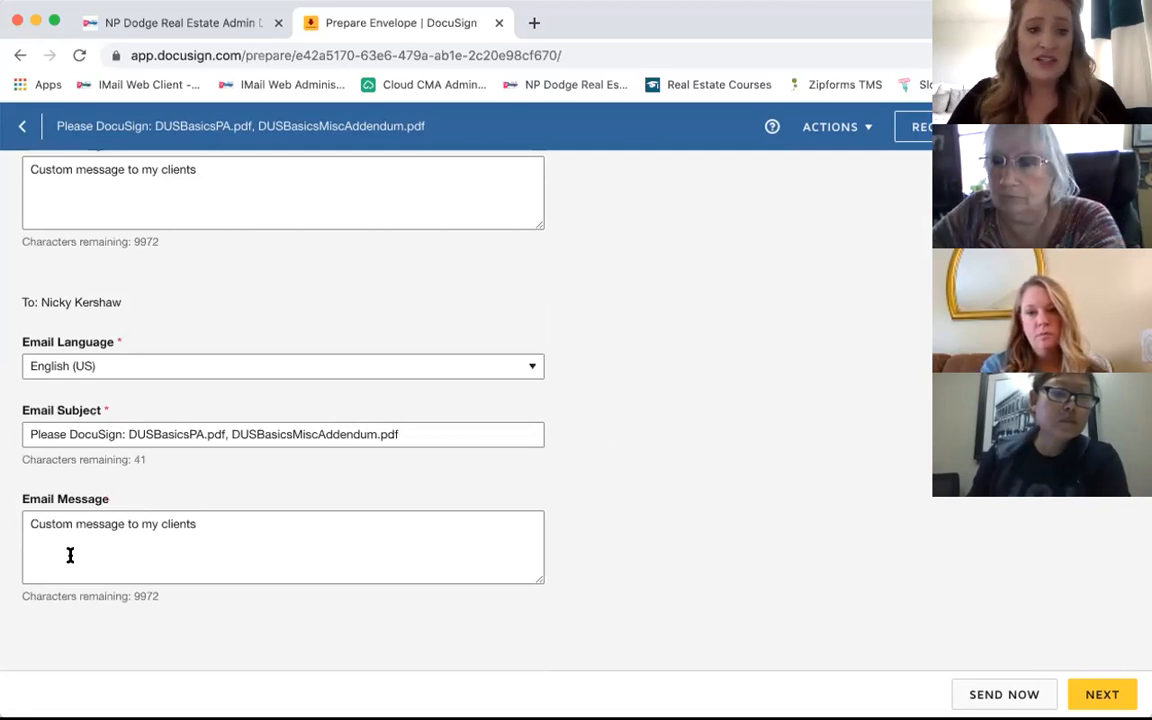
{"action": "scroll", "coordinate": [70, 555], "scroll_direction": "up", "scroll_amount": 5}
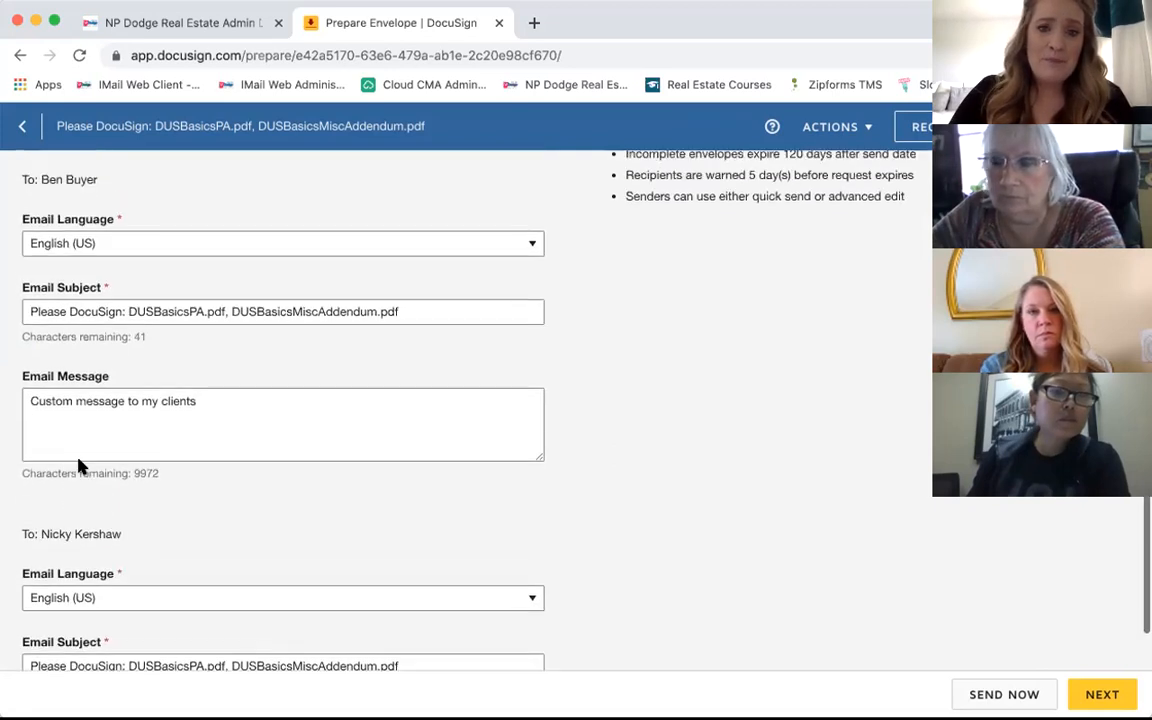
{"action": "scroll", "coordinate": [80, 466], "scroll_direction": "up", "scroll_amount": 3}
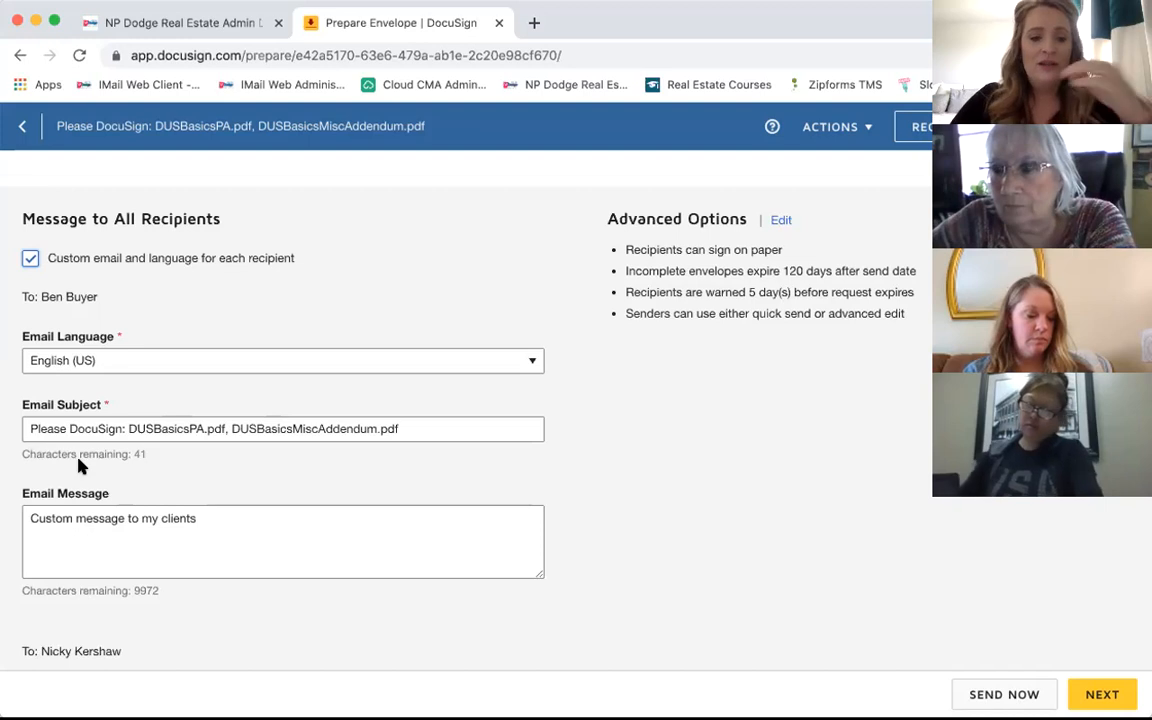
{"action": "scroll", "coordinate": [80, 465], "scroll_direction": "down", "scroll_amount": 1}
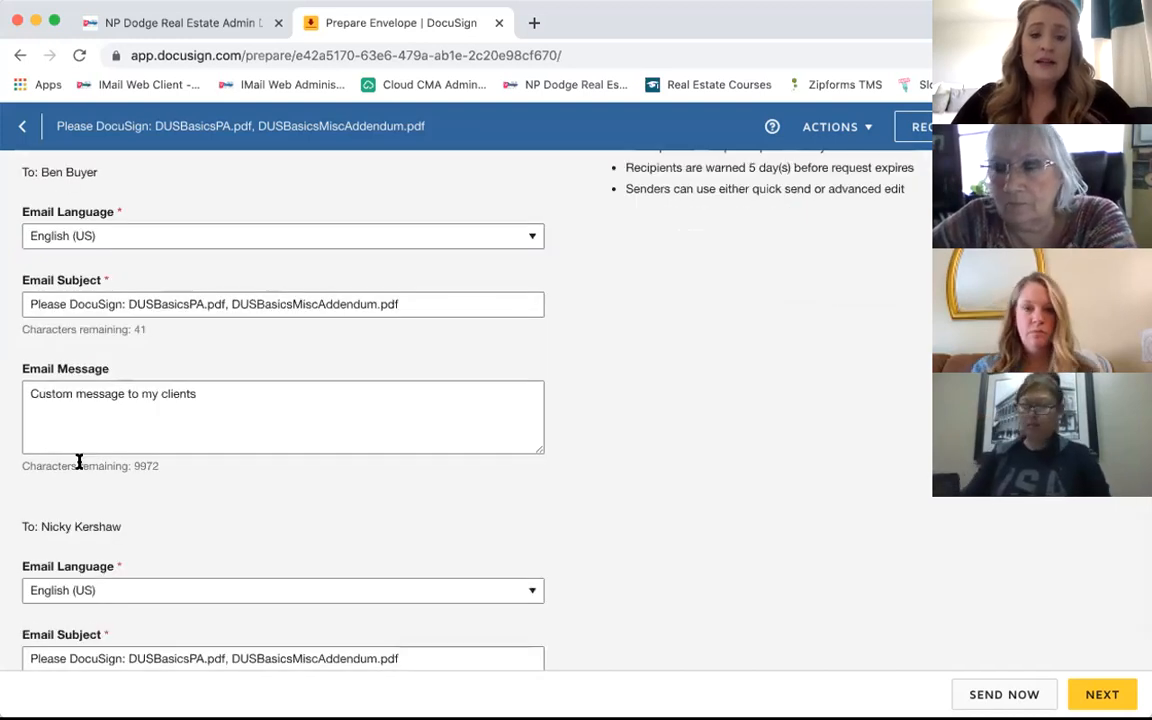
{"action": "scroll", "coordinate": [80, 465], "scroll_direction": "down", "scroll_amount": 5}
{"action": "scroll", "coordinate": [79, 462], "scroll_direction": "up", "scroll_amount": 8}
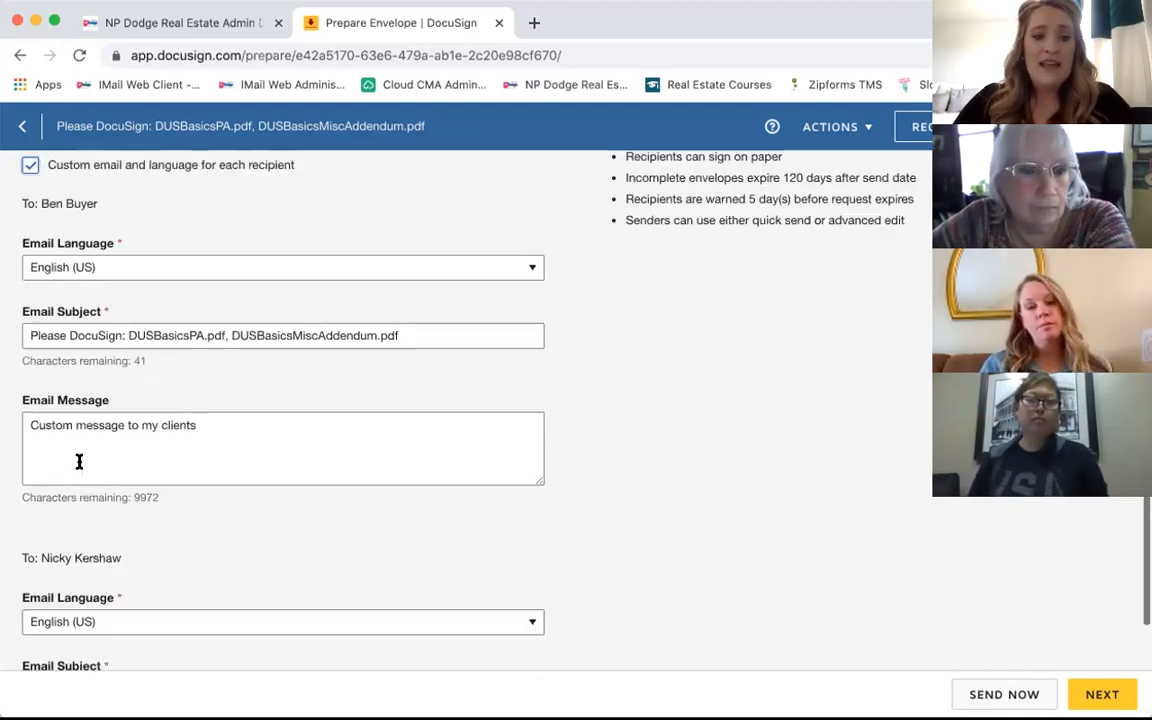
{"action": "scroll", "coordinate": [79, 462], "scroll_direction": "up", "scroll_amount": 3}
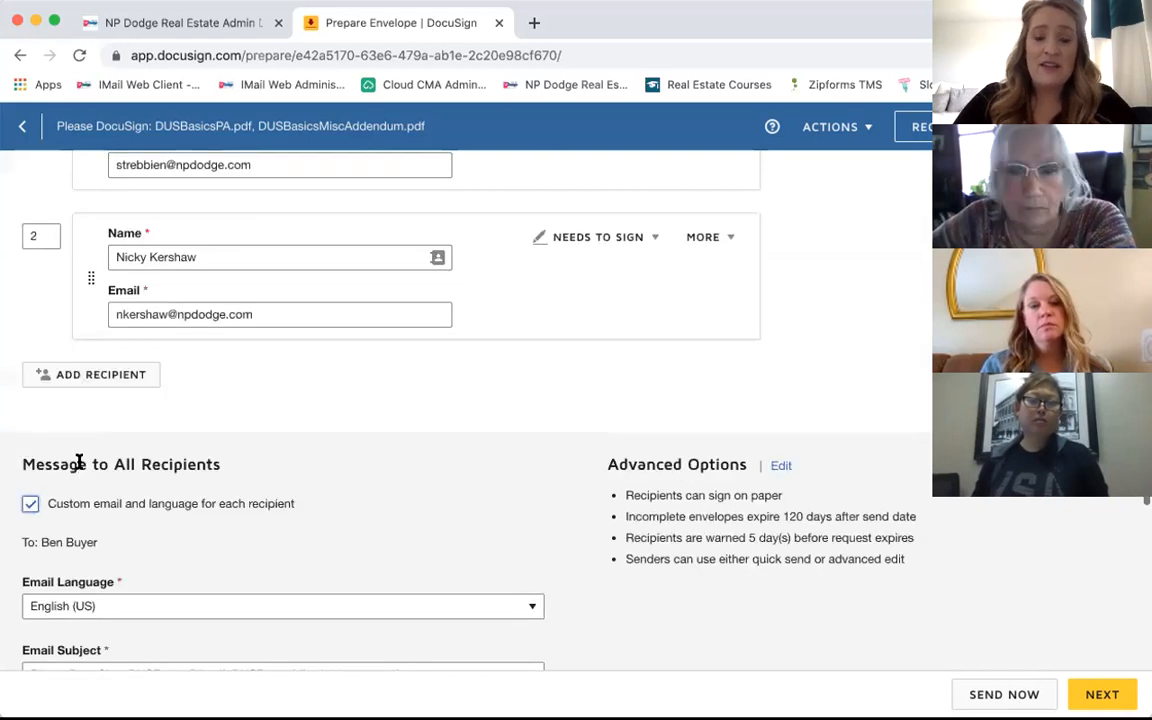
{"action": "scroll", "coordinate": [79, 462], "scroll_direction": "up", "scroll_amount": 3}
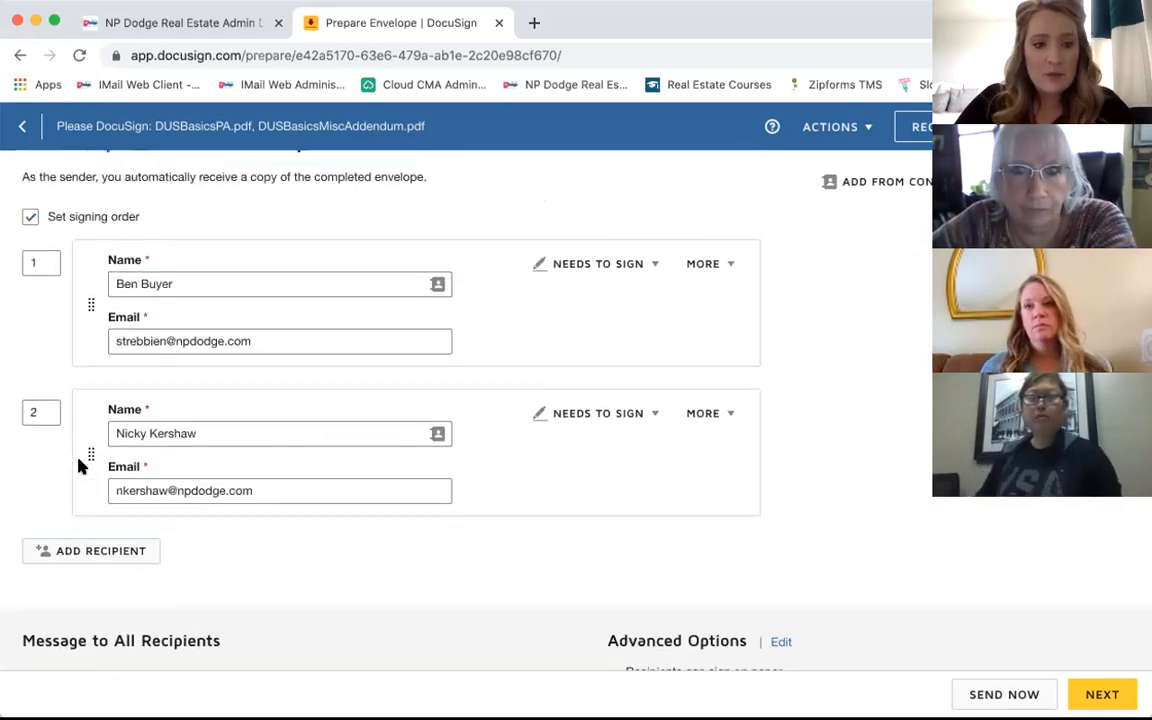
{"action": "scroll", "coordinate": [81, 465], "scroll_direction": "up", "scroll_amount": 1}
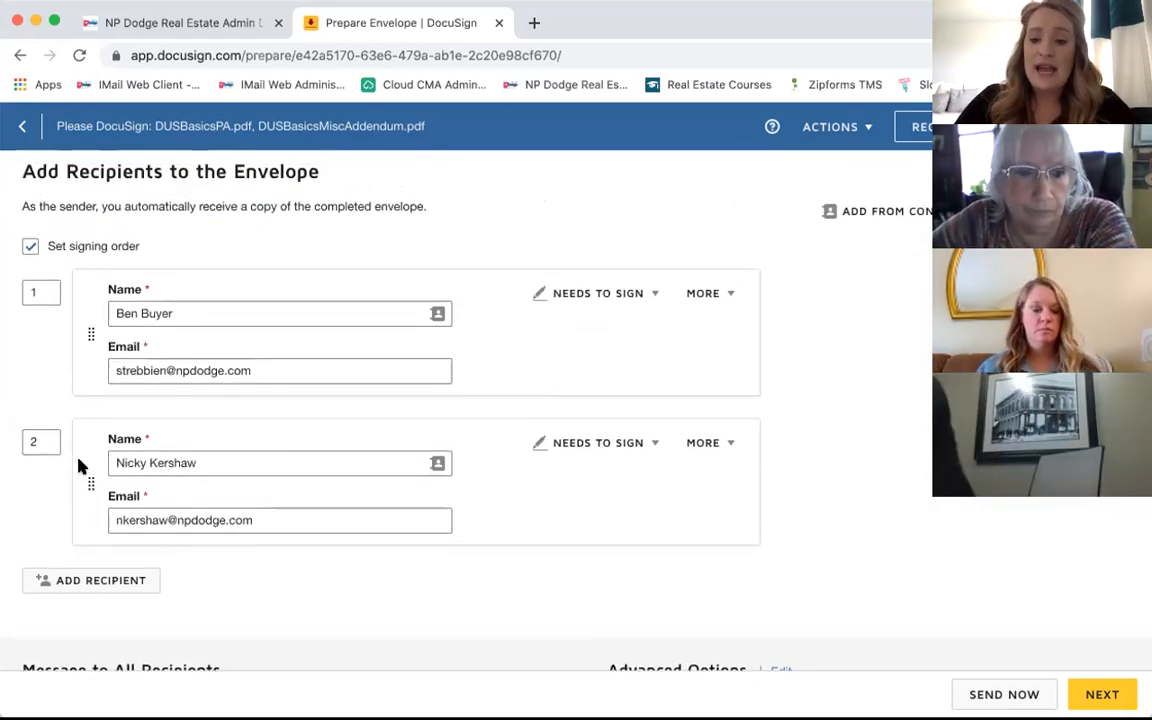
{"action": "scroll", "coordinate": [80, 465], "scroll_direction": "up", "scroll_amount": 2}
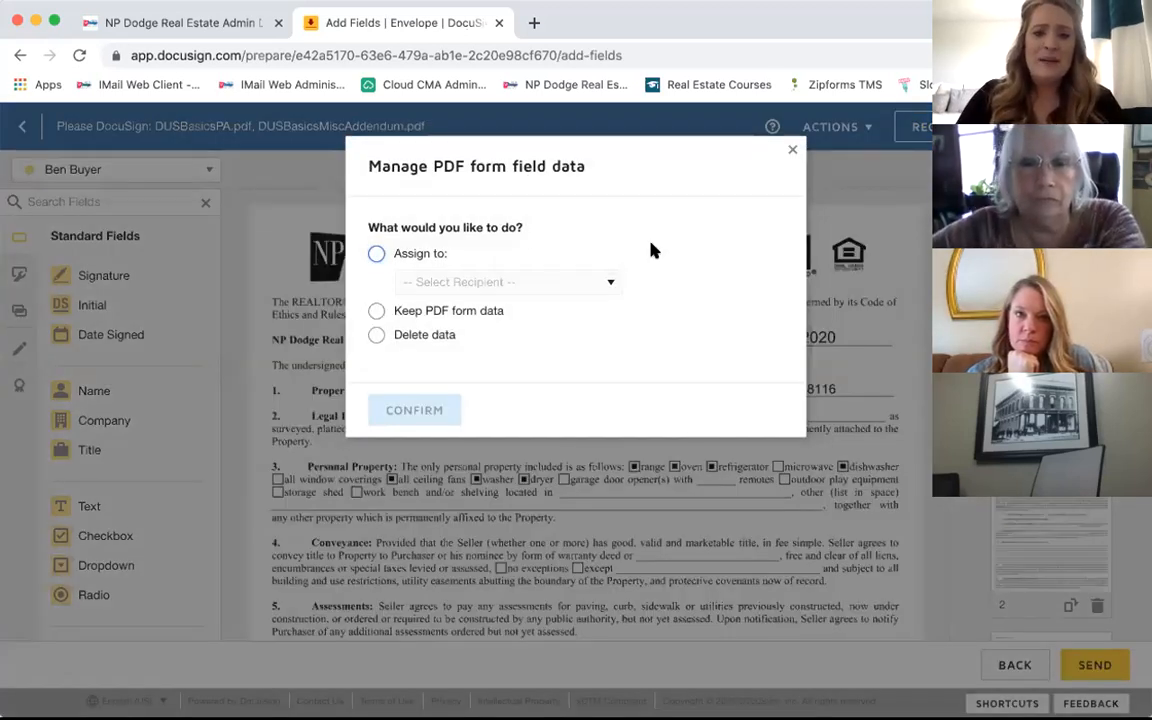
Step: Close the Manage PDF form field data dialog and view the agreement's prefilled entries
{"action": "left_click", "coordinate": [791, 154]}
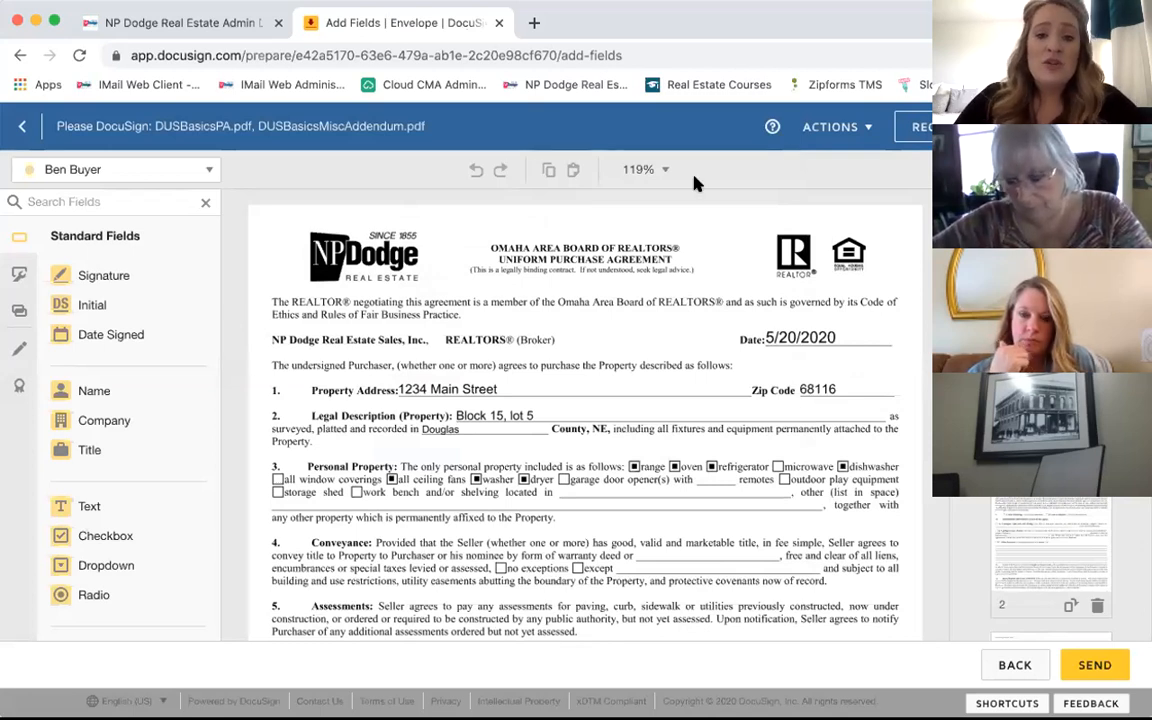
{"action": "scroll", "coordinate": [620, 280], "scroll_direction": "down", "scroll_amount": 1}
{"action": "scroll", "coordinate": [620, 280], "scroll_direction": "down", "scroll_amount": 8}
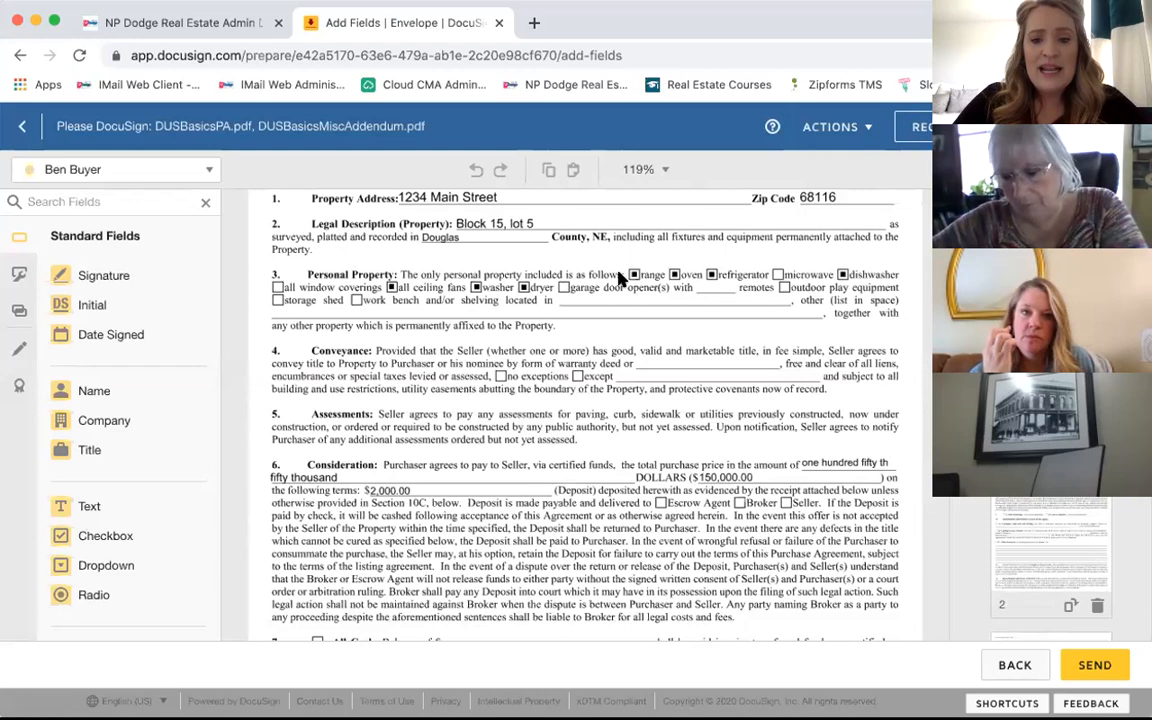
{"action": "scroll", "coordinate": [618, 278], "scroll_direction": "down", "scroll_amount": 3}
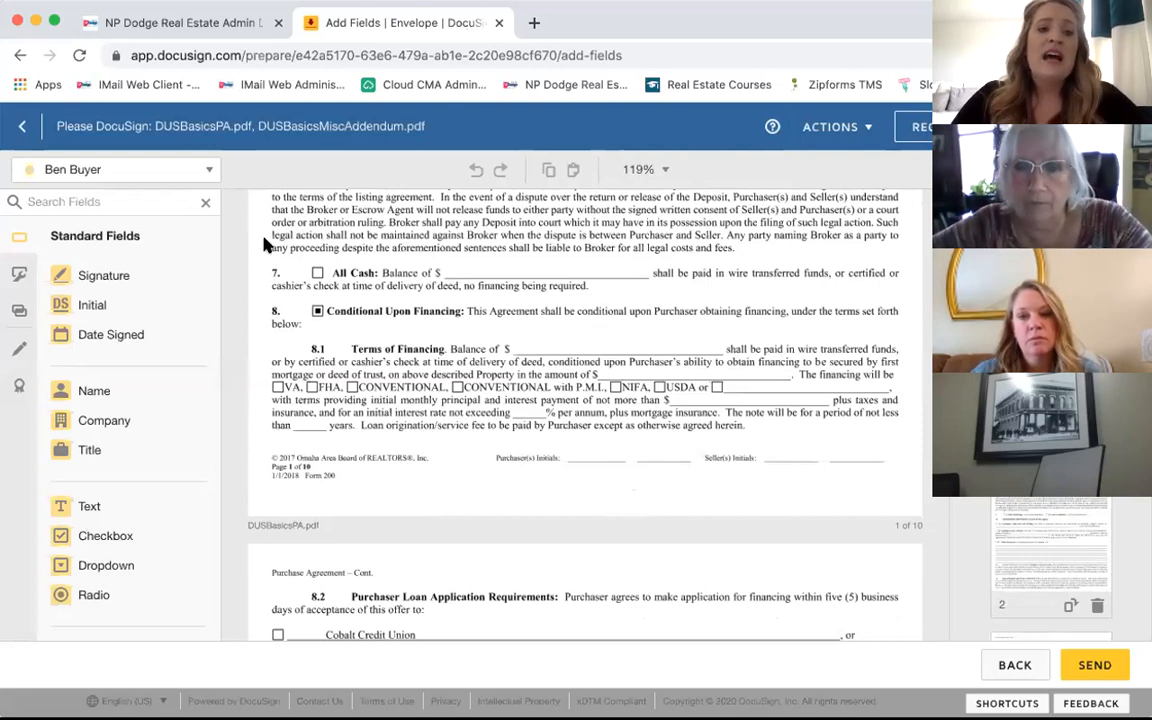
Step: Place first- and second-recipient Initial fields side by side on page 1's Purchaser(s) Initials line
{"action": "left_click", "coordinate": [207, 169]}
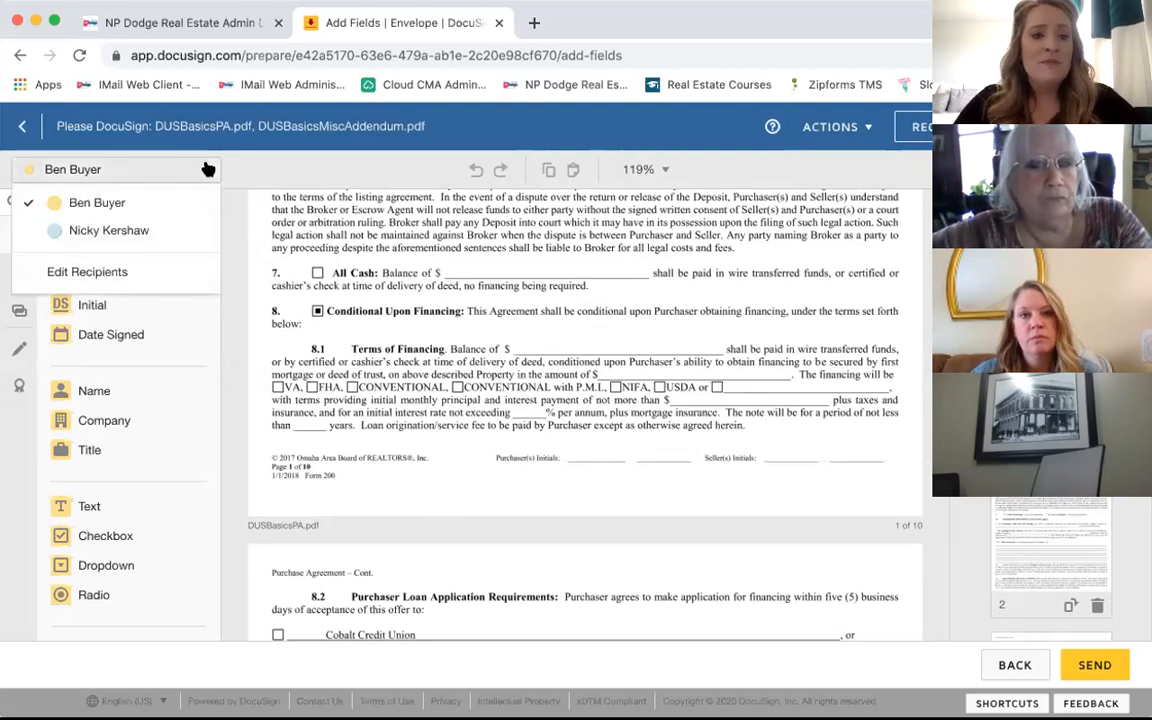
{"action": "left_click", "coordinate": [167, 210]}
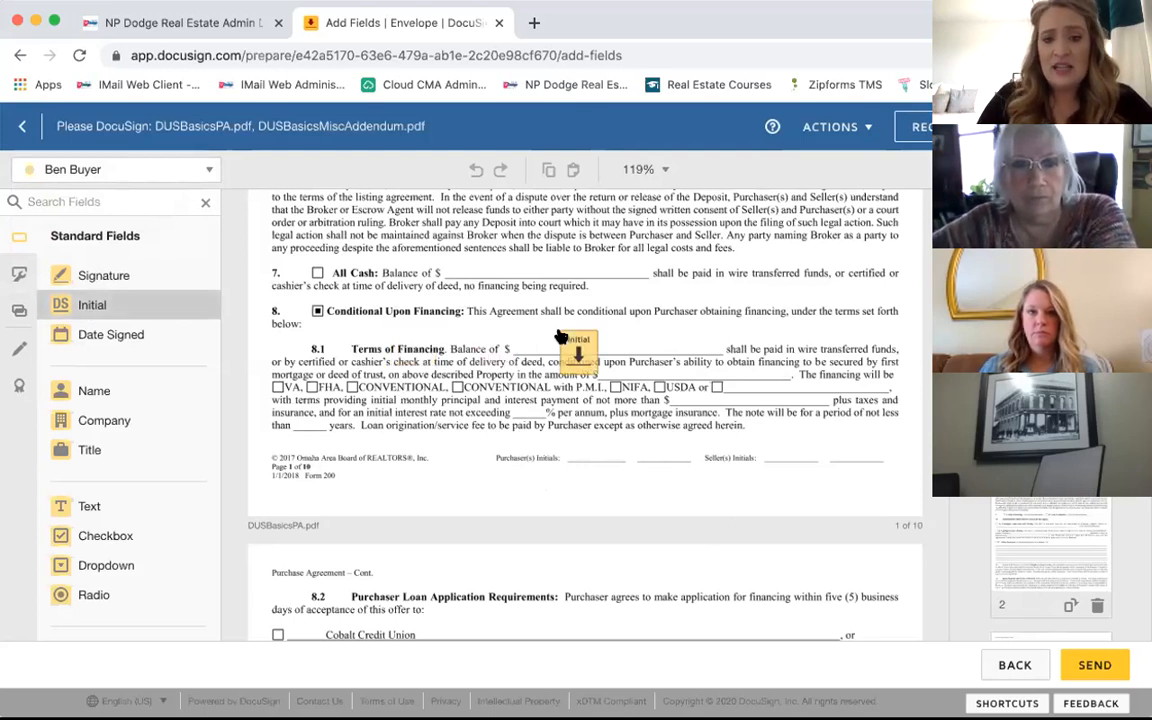
{"action": "scroll", "coordinate": [404, 347], "scroll_direction": "down", "scroll_amount": 1}
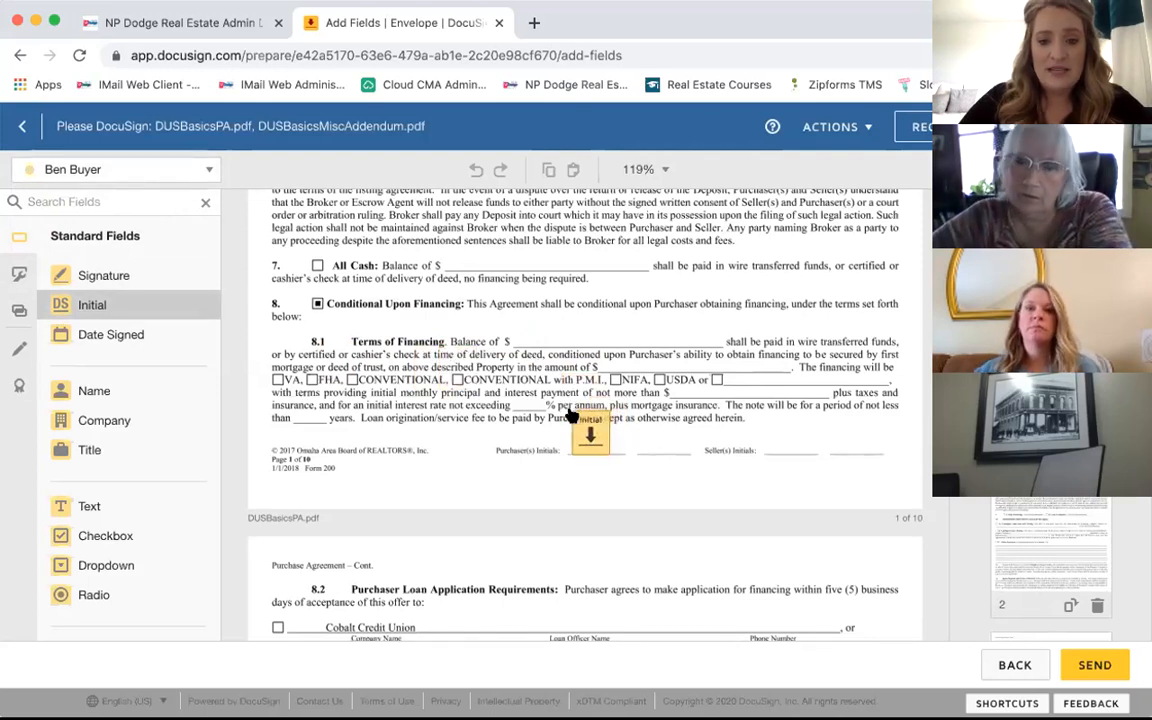
{"action": "left_click", "coordinate": [568, 411]}
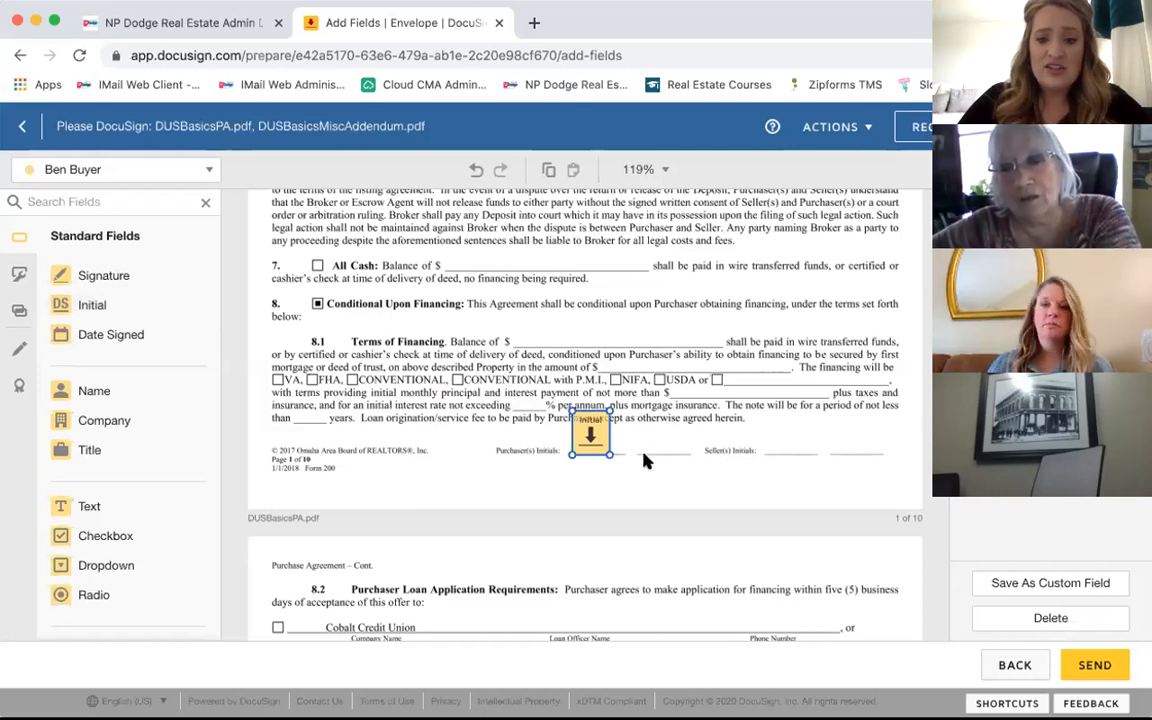
{"action": "left_click", "coordinate": [127, 177]}
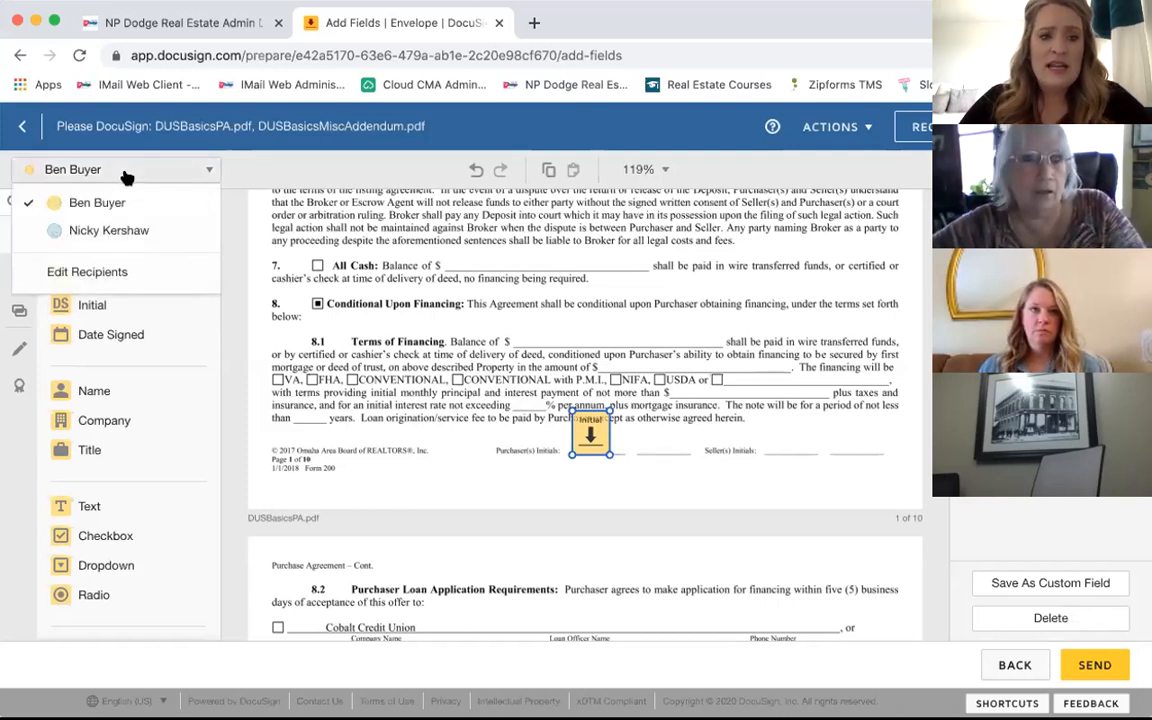
{"action": "left_click", "coordinate": [125, 231]}
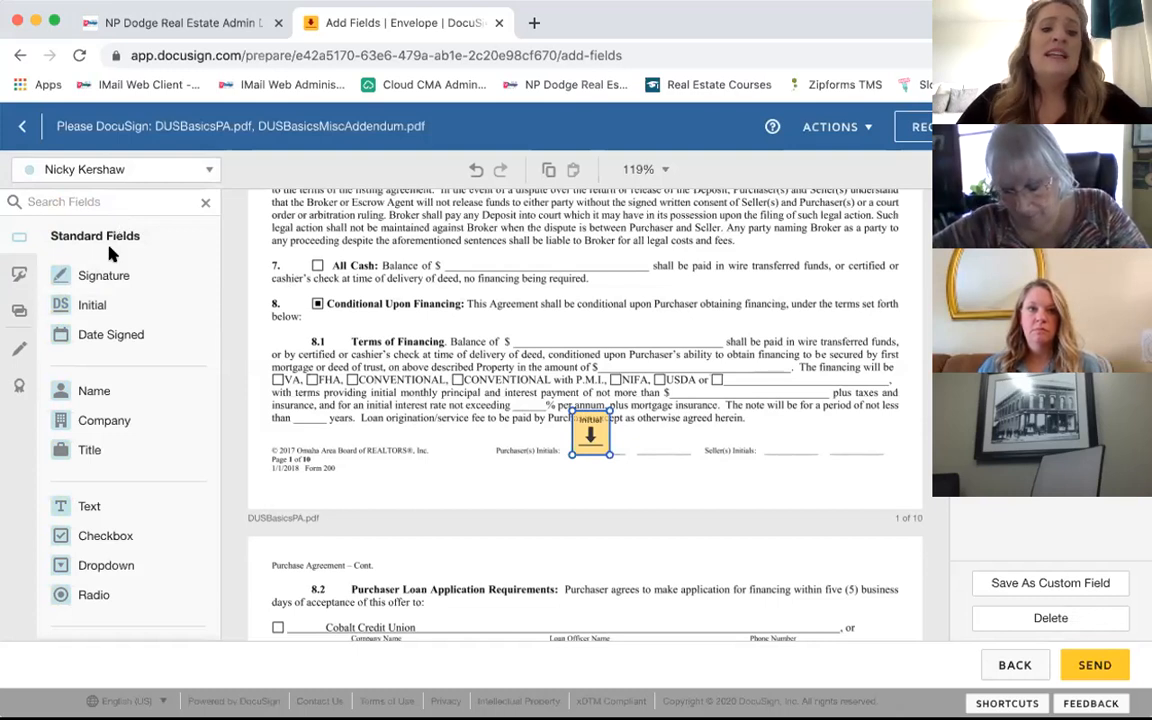
{"action": "left_click", "coordinate": [82, 304]}
{"action": "left_click_drag", "start_coordinate": [82, 304], "coordinate": [645, 412]}
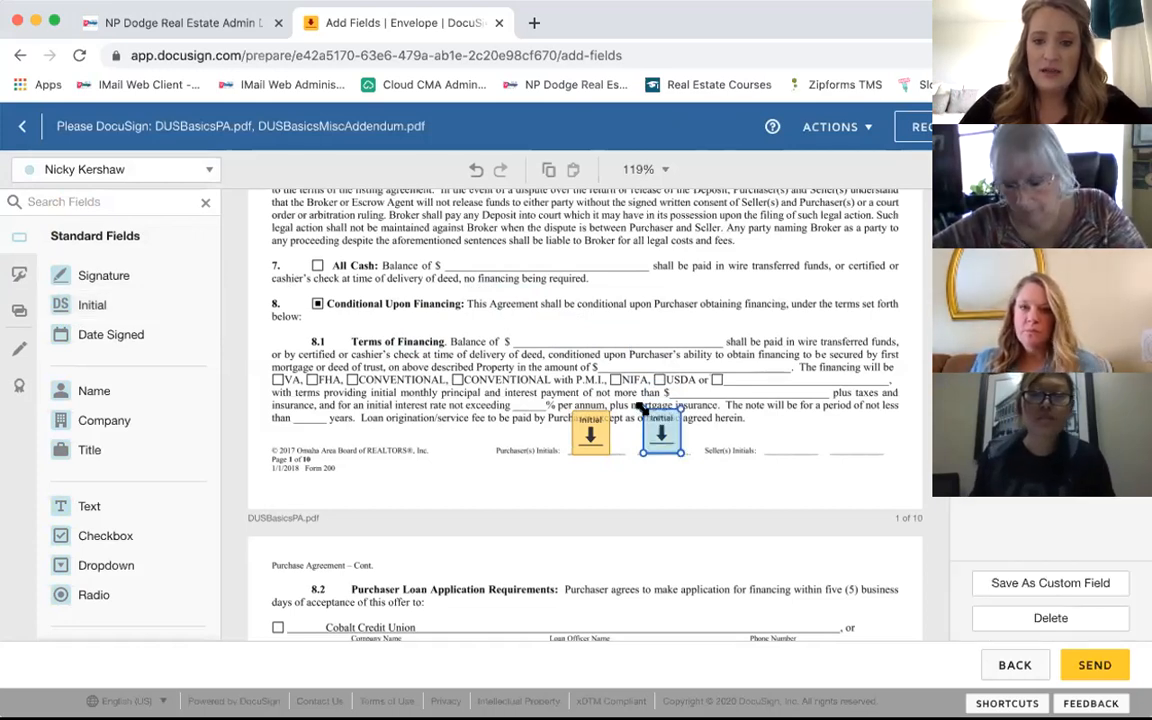
{"action": "left_click", "coordinate": [481, 429]}
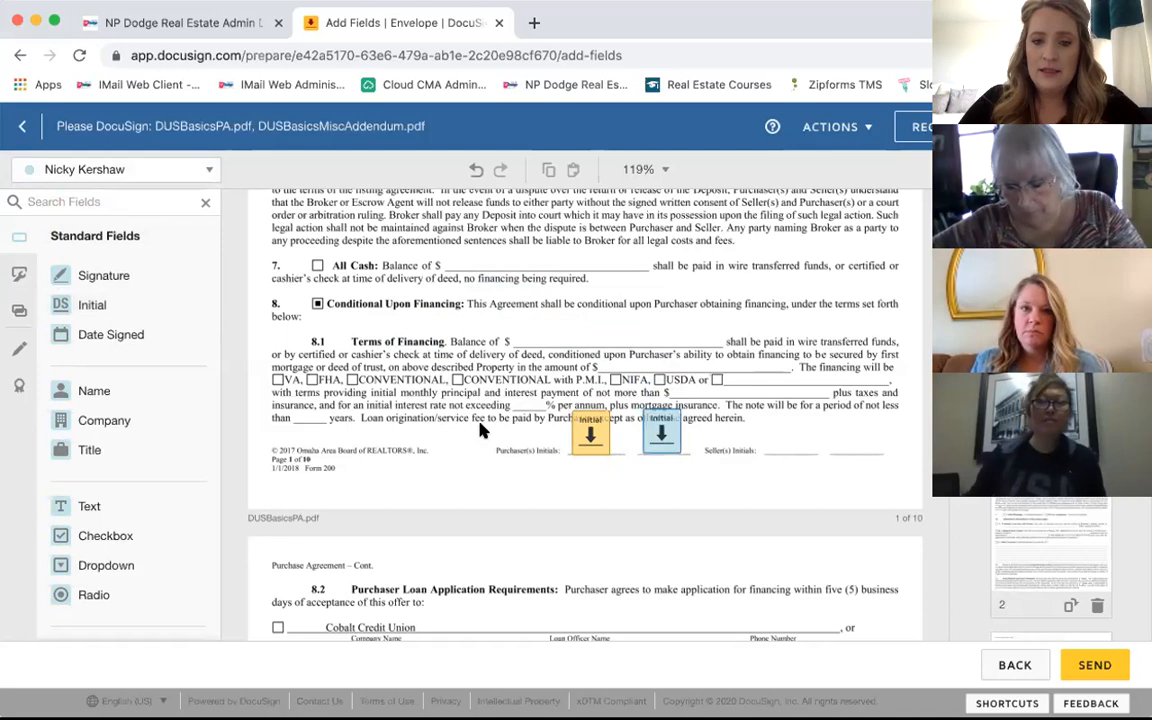
Step: Place Initial fields for both recipients on page 2's Purchaser(s) Initials line
{"action": "scroll", "coordinate": [481, 429], "scroll_direction": "down", "scroll_amount": 1}
{"action": "scroll", "coordinate": [481, 429], "scroll_direction": "down", "scroll_amount": 5}
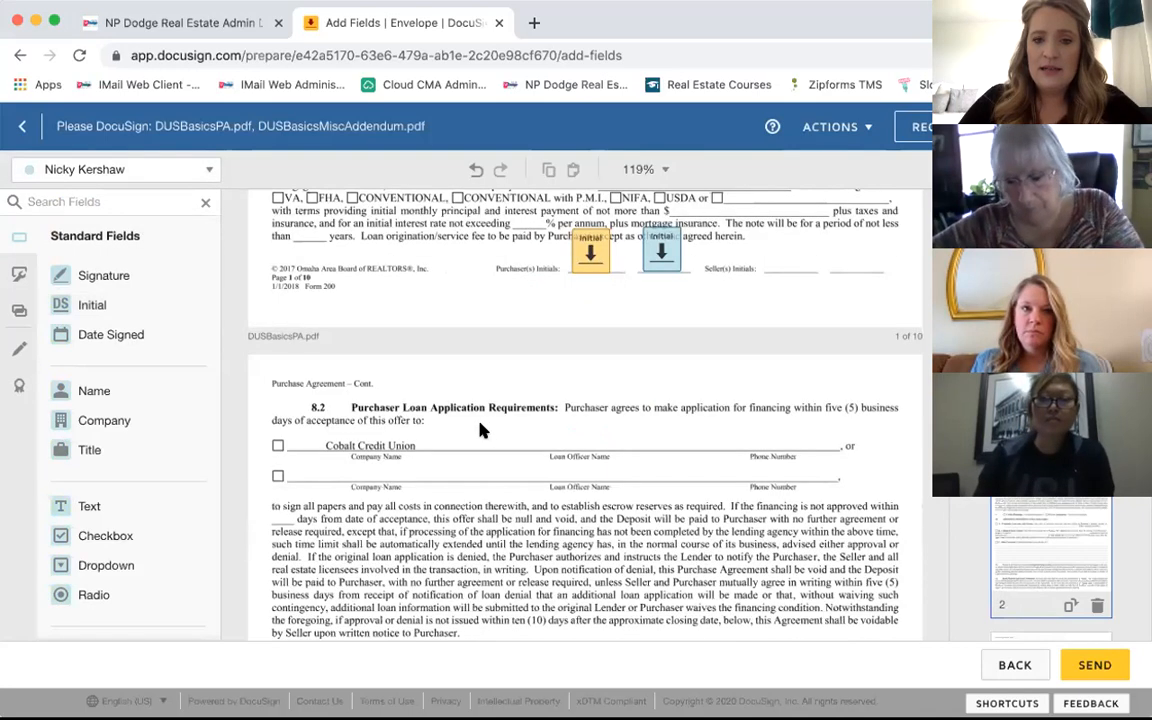
{"action": "scroll", "coordinate": [481, 429], "scroll_direction": "down", "scroll_amount": 2}
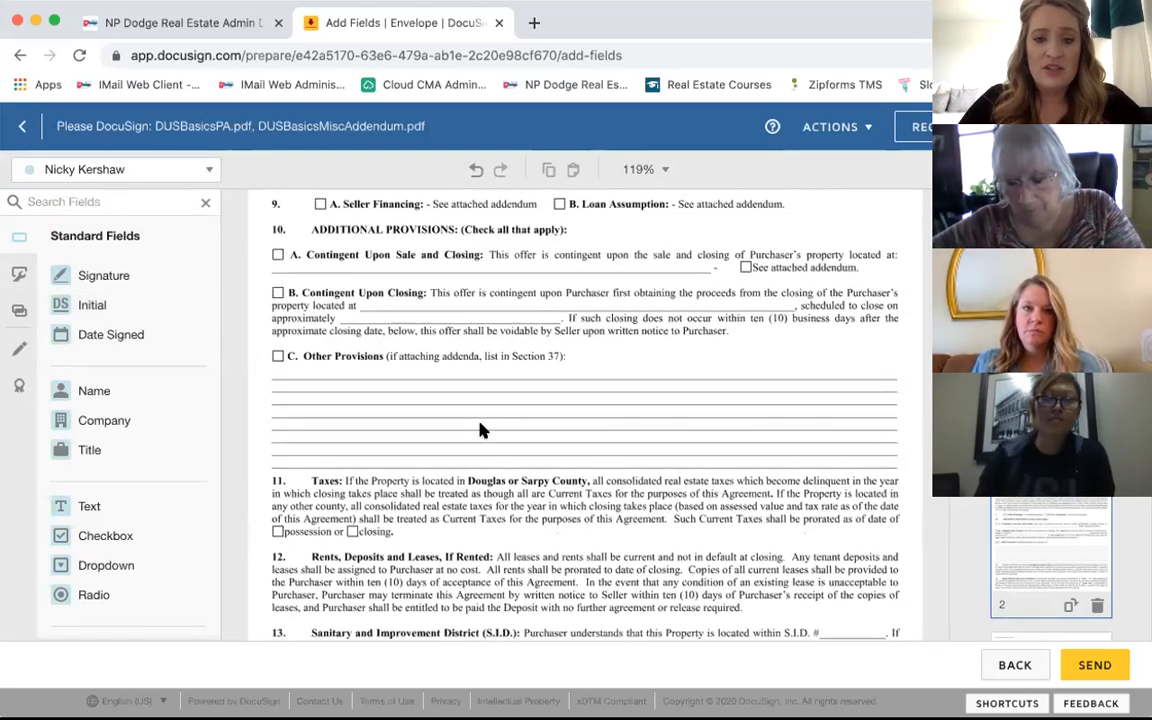
{"action": "scroll", "coordinate": [481, 429], "scroll_direction": "down", "scroll_amount": 1}
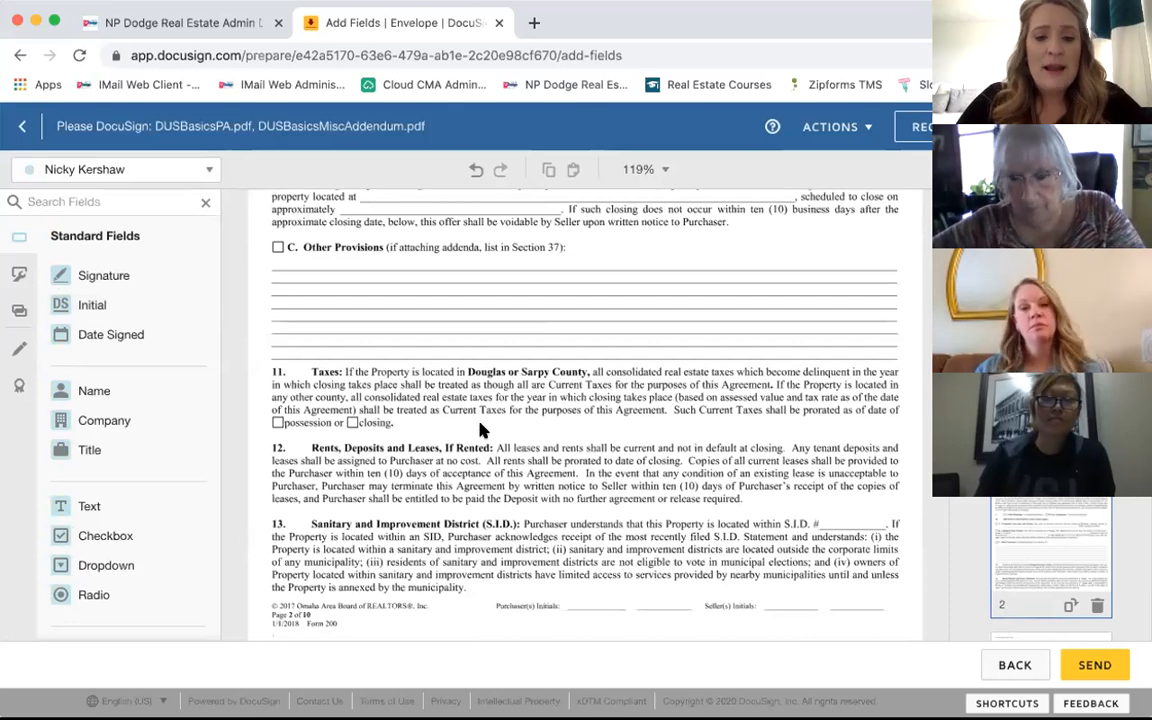
{"action": "scroll", "coordinate": [481, 429], "scroll_direction": "down", "scroll_amount": 2}
{"action": "scroll", "coordinate": [481, 430], "scroll_direction": "up", "scroll_amount": 1}
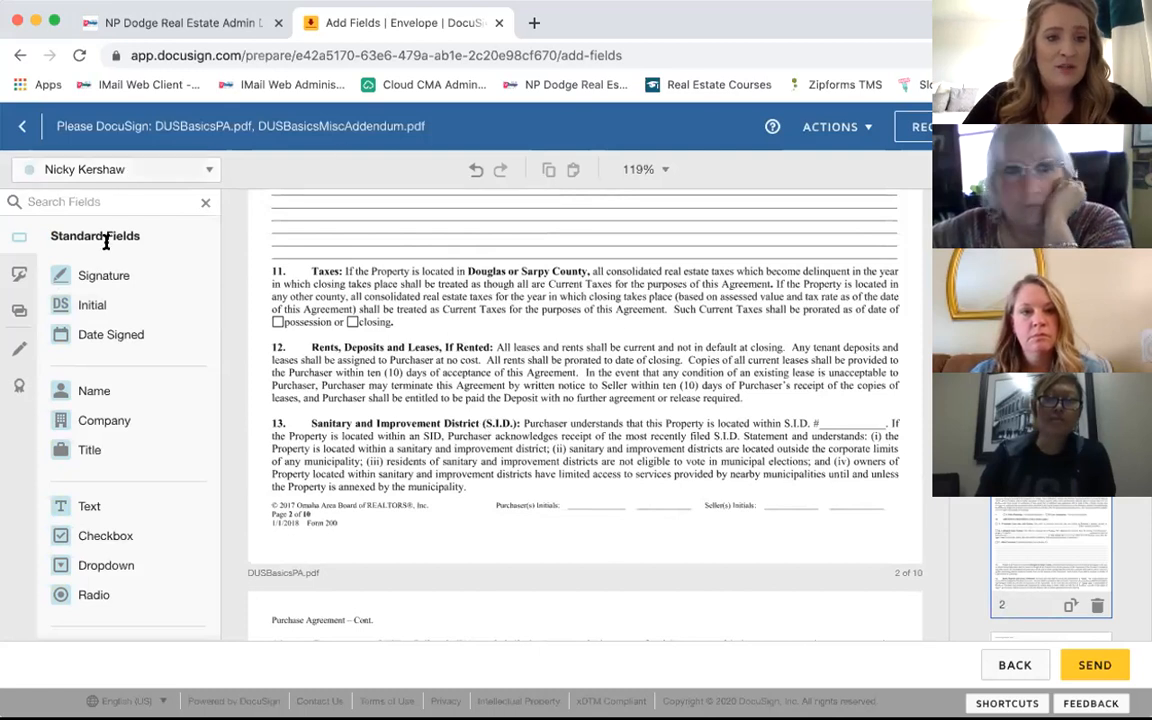
{"action": "left_click_drag", "start_coordinate": [97, 306], "coordinate": [645, 467]}
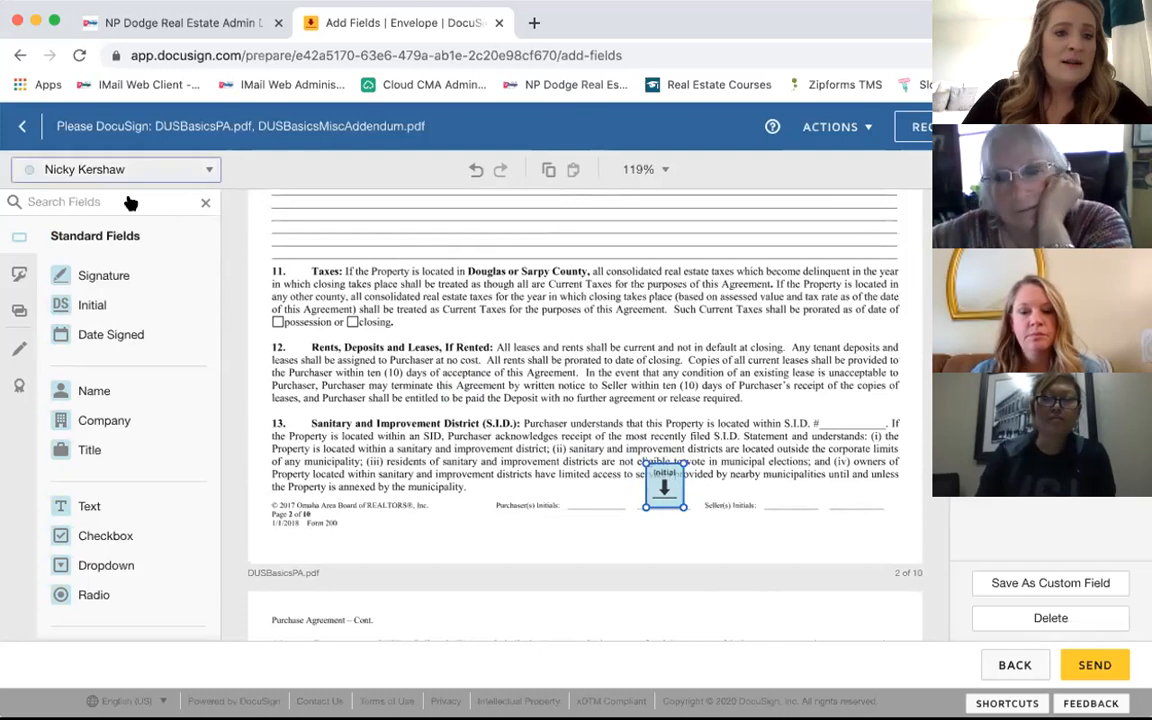
{"action": "left_click", "coordinate": [140, 170]}
{"action": "left_click", "coordinate": [97, 203]}
{"action": "left_click_drag", "start_coordinate": [85, 301], "coordinate": [580, 472]}
Step: Place Initial fields for both recipients on page 3's Purchaser(s) Initials line
{"action": "scroll", "coordinate": [443, 472], "scroll_direction": "down", "scroll_amount": 10}
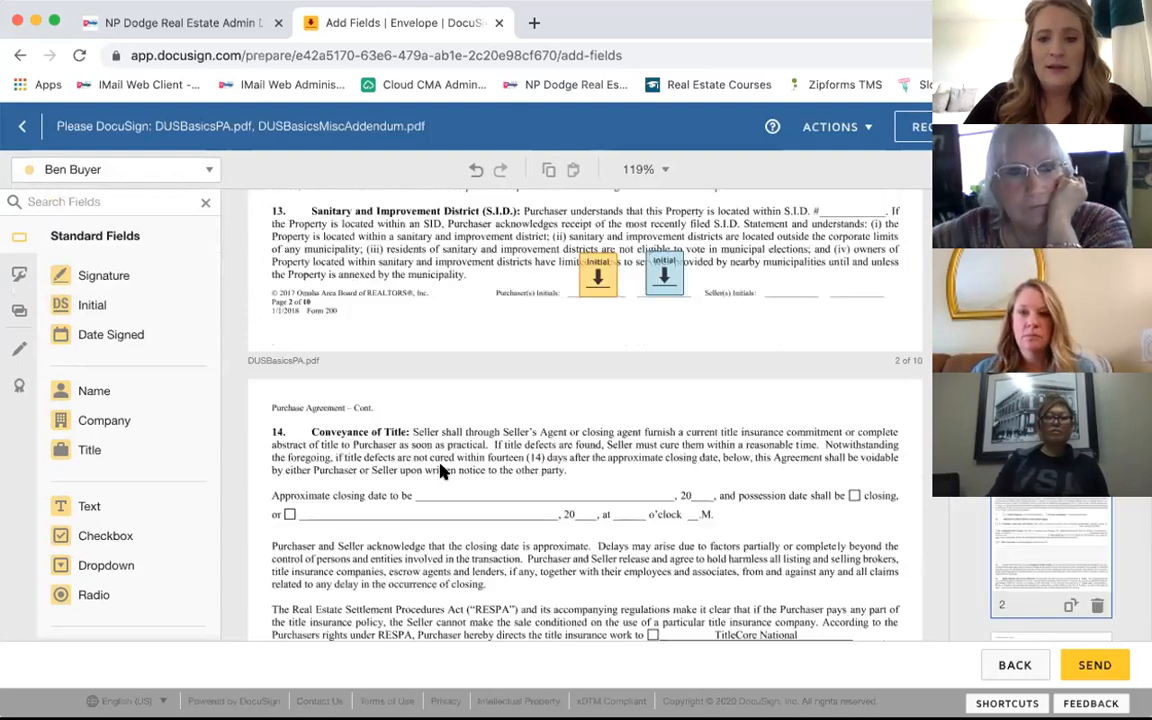
{"action": "scroll", "coordinate": [443, 472], "scroll_direction": "down", "scroll_amount": 10}
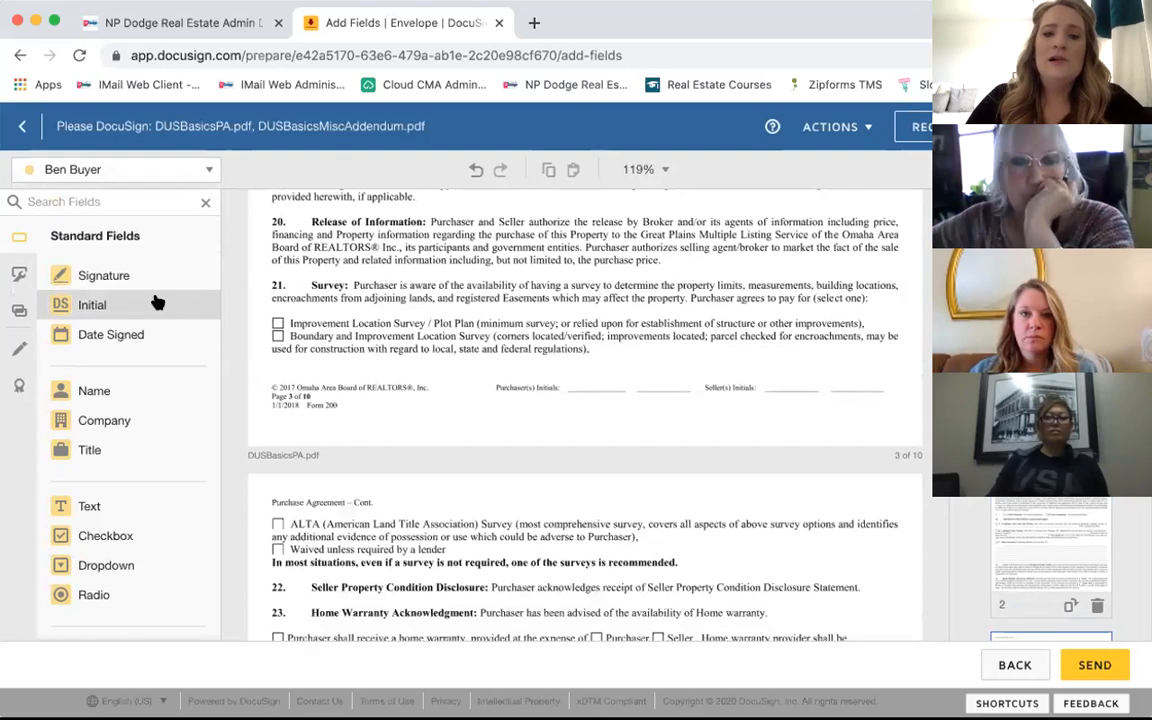
{"action": "left_click_drag", "start_coordinate": [157, 303], "coordinate": [598, 372]}
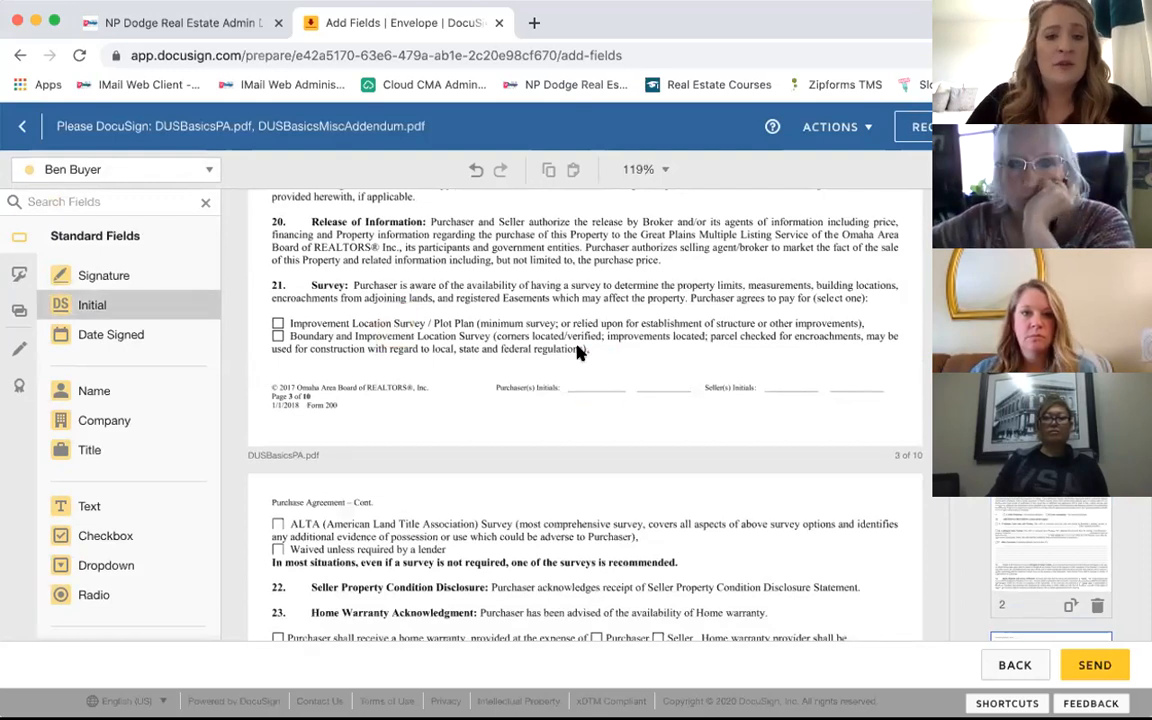
{"action": "left_click", "coordinate": [145, 171]}
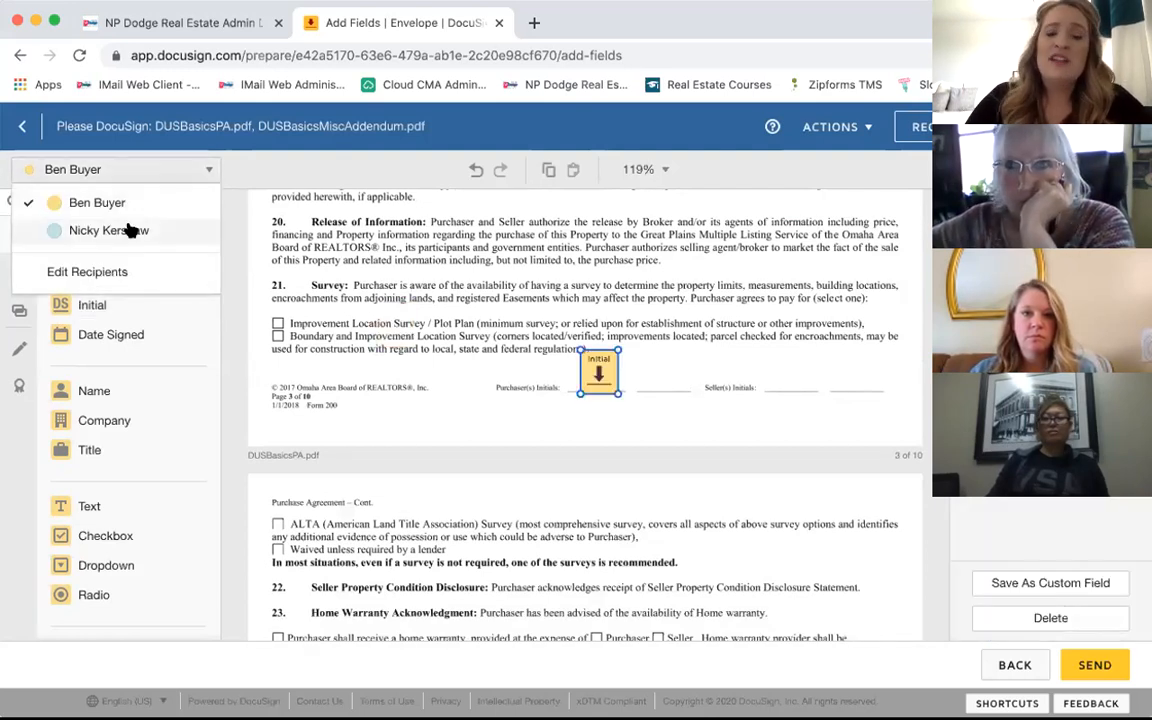
{"action": "left_click", "coordinate": [130, 230]}
{"action": "left_click_drag", "start_coordinate": [98, 306], "coordinate": [646, 342]}
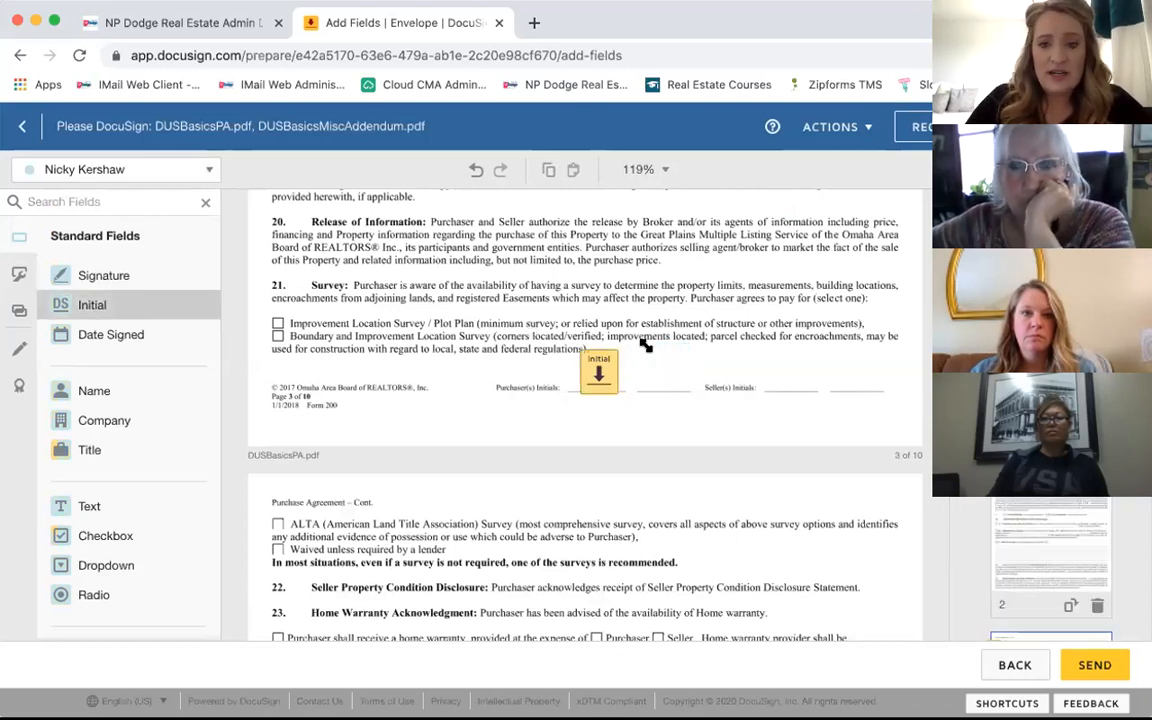
{"action": "scroll", "coordinate": [408, 398], "scroll_direction": "down", "scroll_amount": 15}
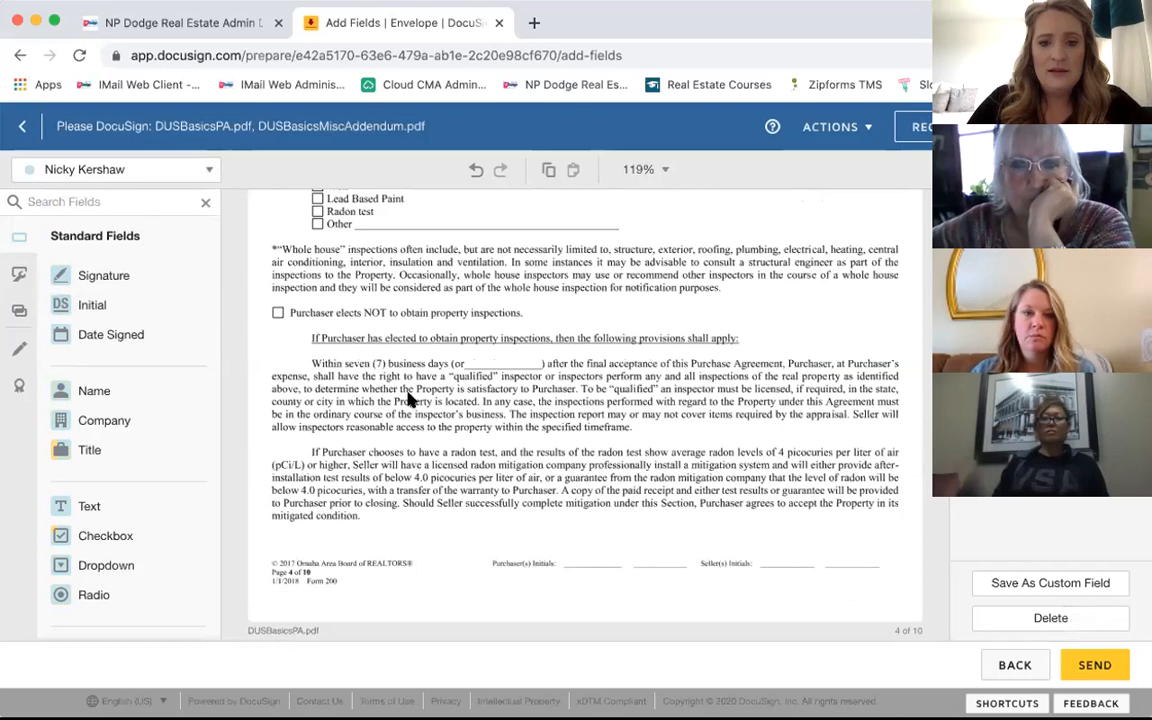
Step: Place Initial fields for both recipients on page 4's Purchaser(s) Initials line
{"action": "left_click_drag", "start_coordinate": [90, 304], "coordinate": [620, 420]}
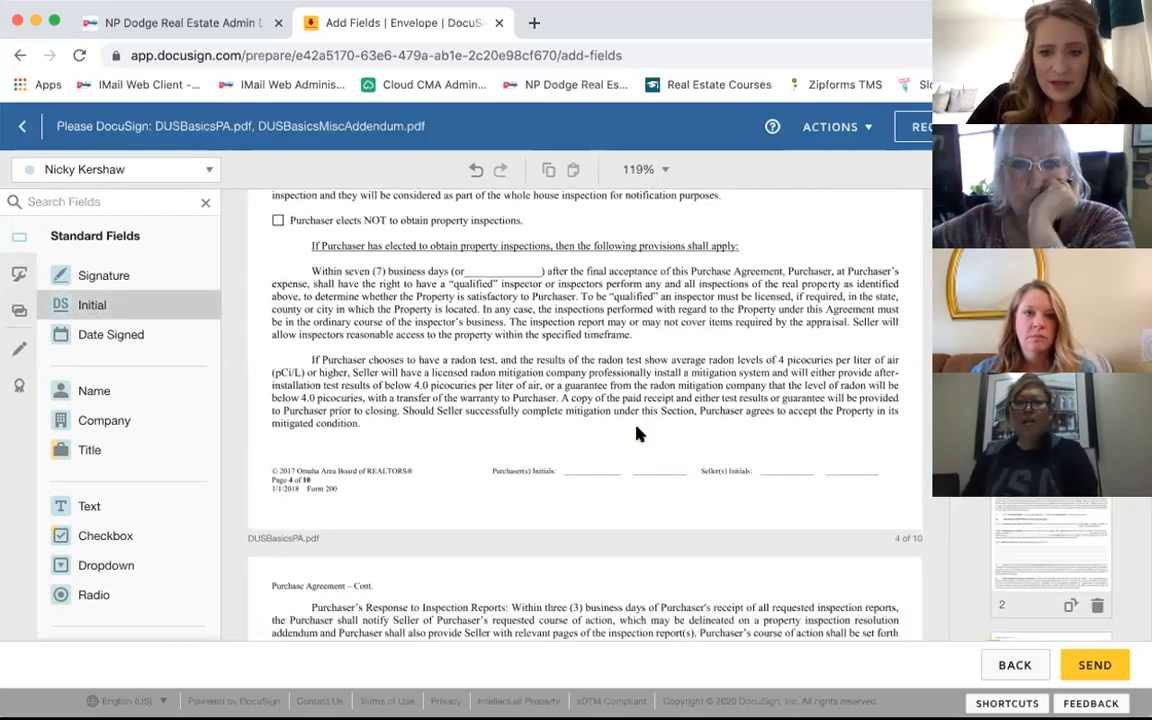
{"action": "left_click", "coordinate": [159, 177]}
{"action": "left_click", "coordinate": [108, 205]}
{"action": "left_click_drag", "start_coordinate": [139, 303], "coordinate": [576, 444]}
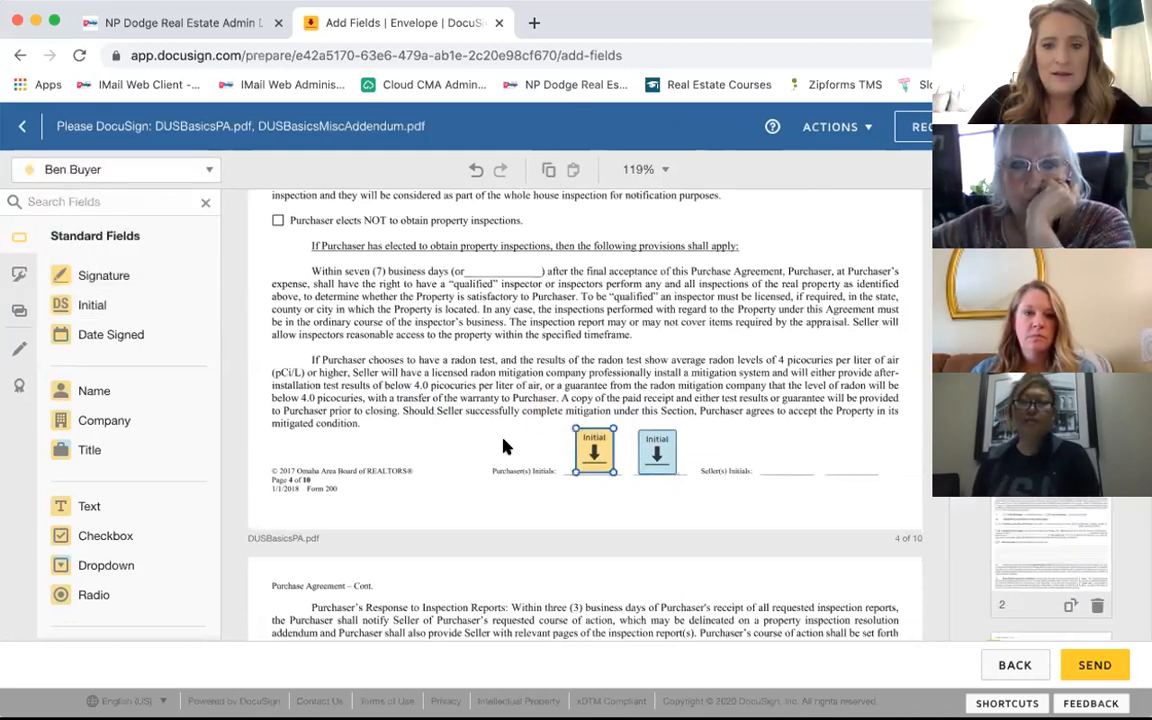
Step: Place Initial fields for both recipients on page 5's Purchaser(s) Initials line
{"action": "scroll", "coordinate": [505, 447], "scroll_direction": "down", "scroll_amount": 15}
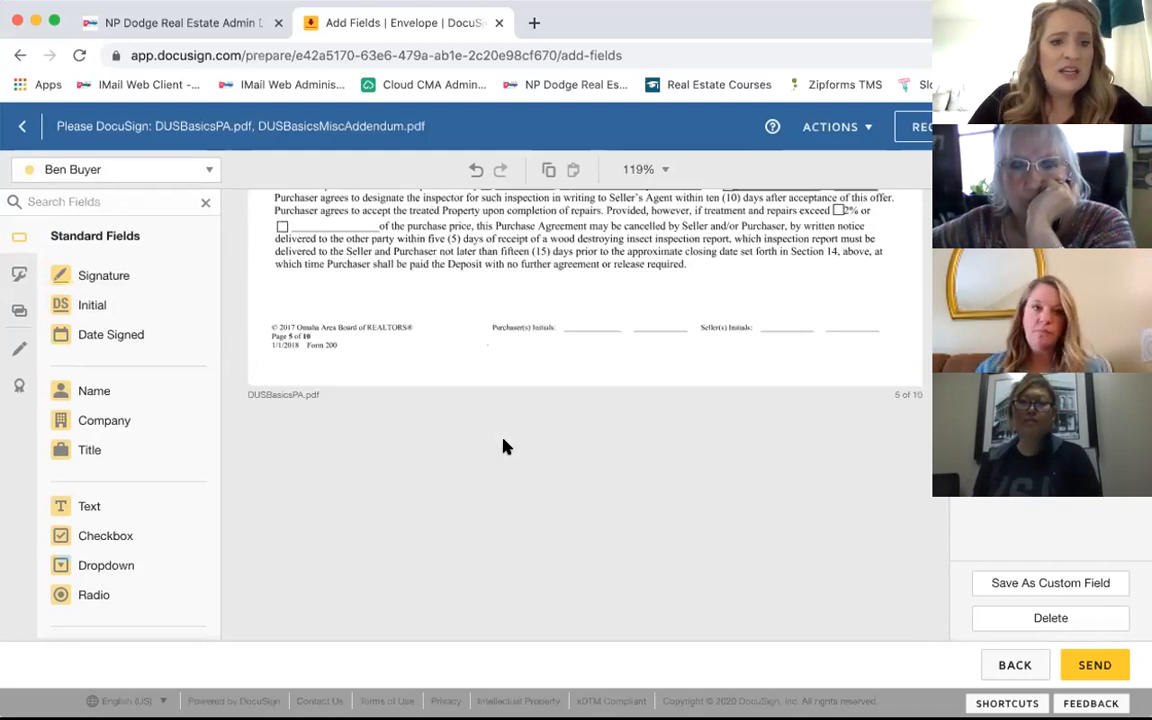
{"action": "scroll", "coordinate": [514, 321], "scroll_direction": "up", "scroll_amount": 1}
{"action": "left_click_drag", "start_coordinate": [92, 305], "coordinate": [574, 336]}
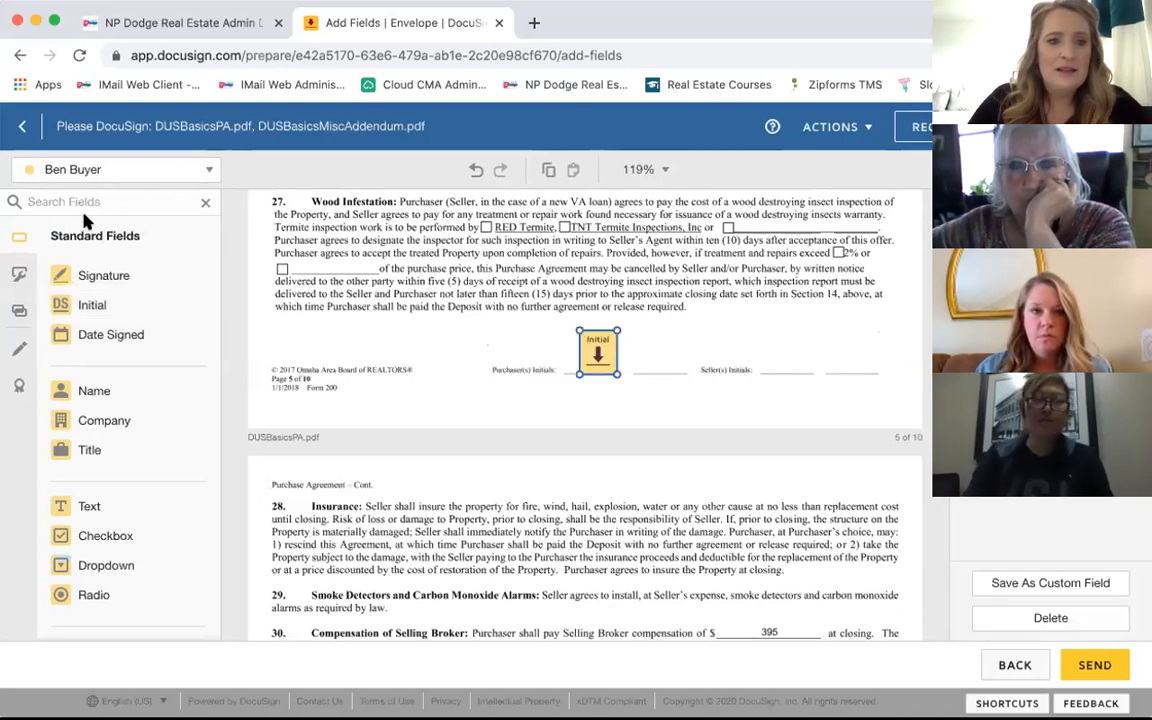
{"action": "left_click", "coordinate": [126, 172]}
{"action": "left_click", "coordinate": [107, 226]}
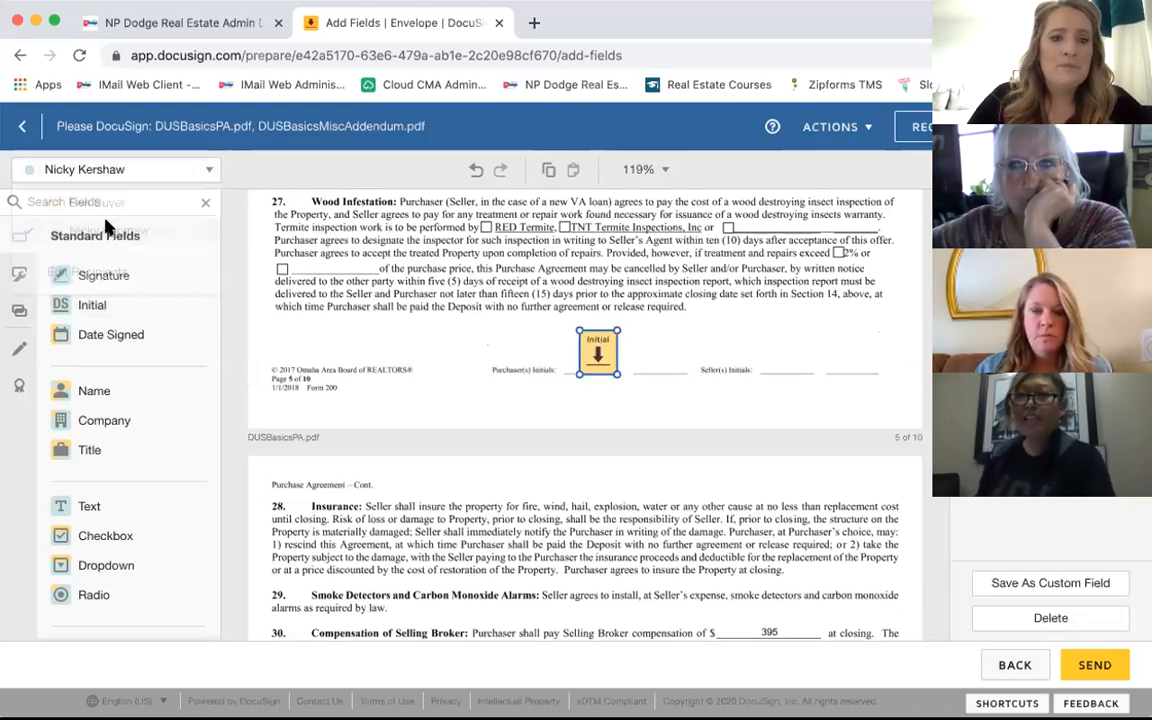
{"action": "left_click", "coordinate": [82, 304]}
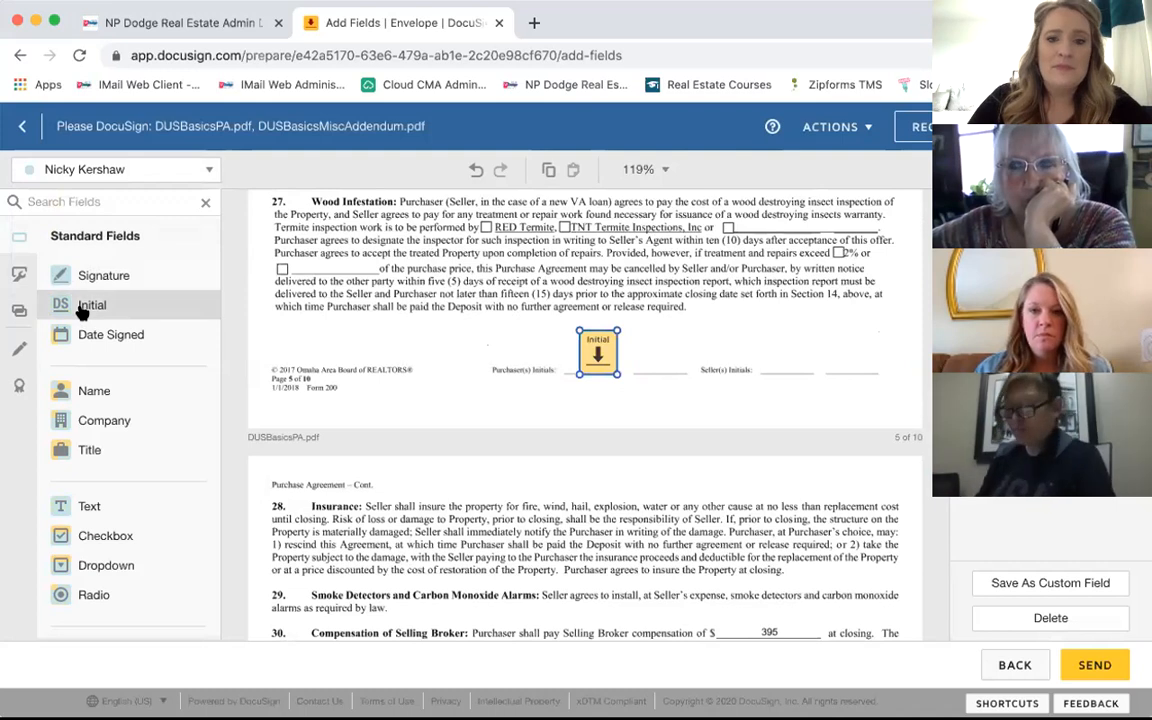
{"action": "left_click", "coordinate": [640, 330]}
{"action": "scroll", "coordinate": [437, 378], "scroll_direction": "down", "scroll_amount": 10}
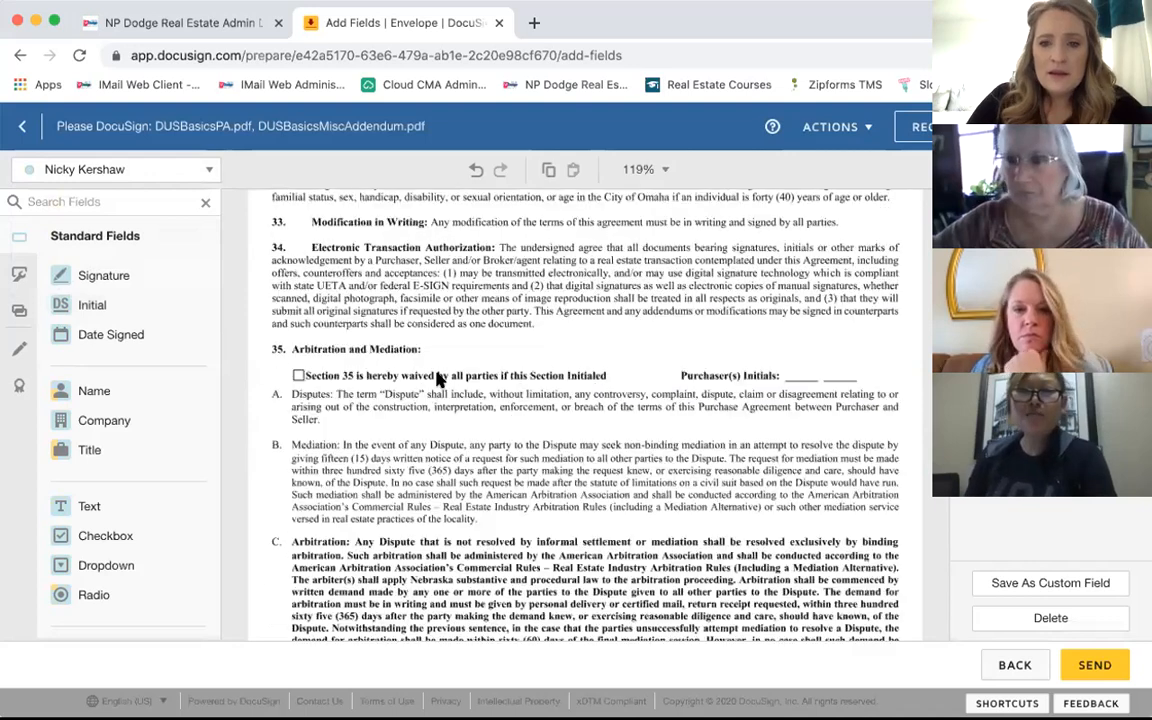
Step: Place the second signer's Initial field on page 6's second Purchaser's Initials blank
{"action": "scroll", "coordinate": [437, 378], "scroll_direction": "down", "scroll_amount": 5}
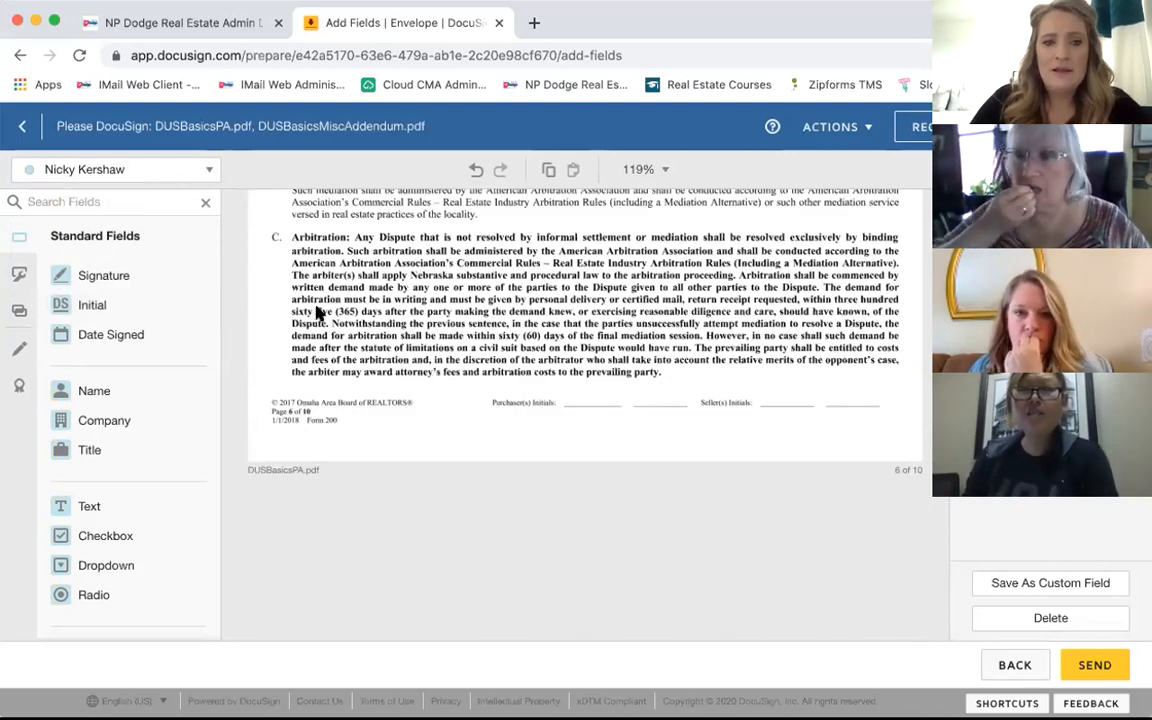
{"action": "left_click", "coordinate": [92, 303]}
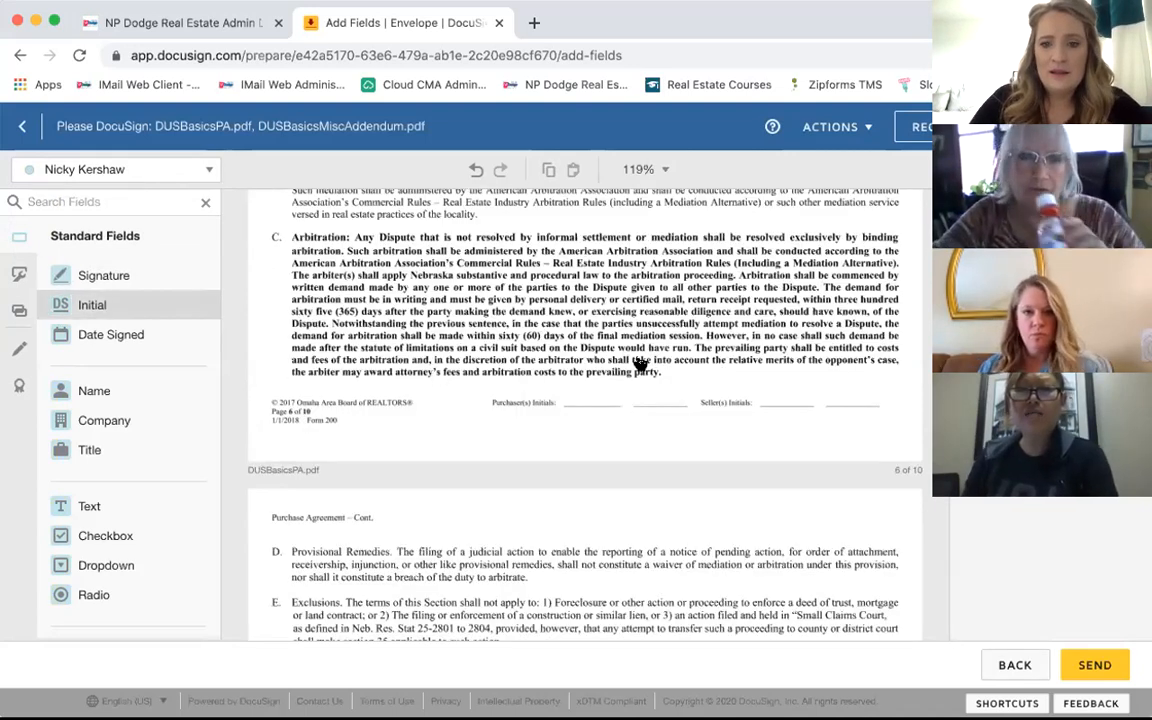
{"action": "left_click", "coordinate": [638, 366]}
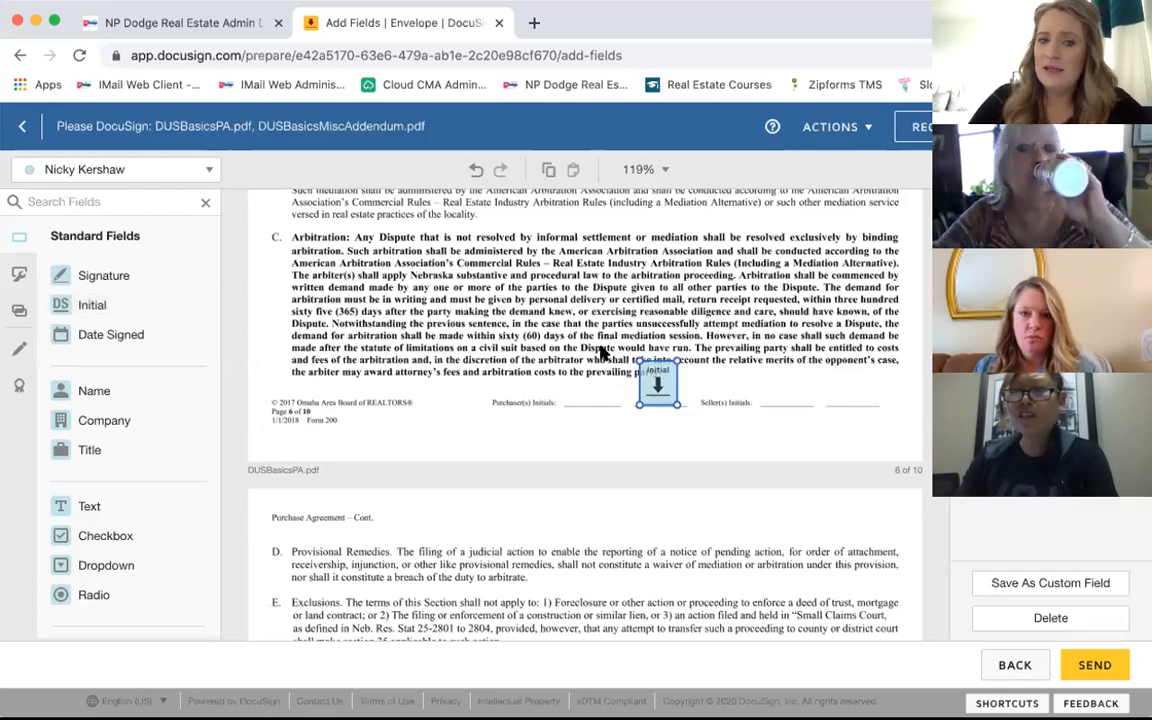
Step: Switch to the first signer and place their Initial on page 6's first initials blank
{"action": "left_click", "coordinate": [118, 170]}
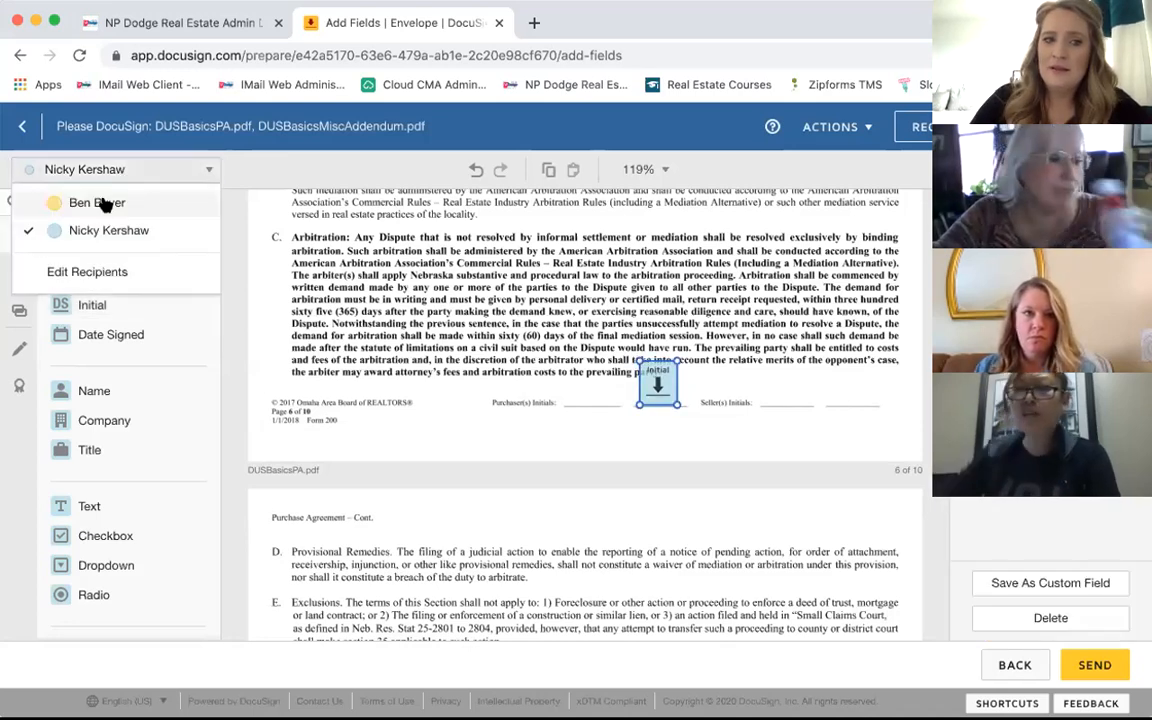
{"action": "left_click", "coordinate": [101, 201]}
{"action": "left_click", "coordinate": [93, 305]}
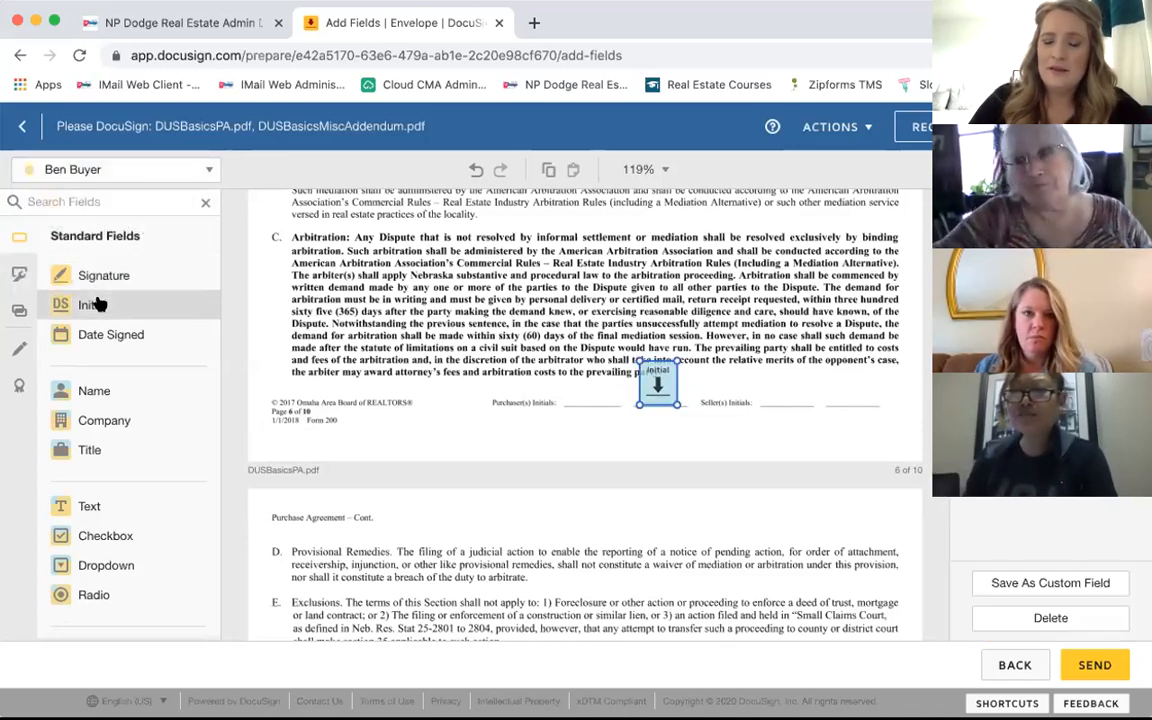
{"action": "left_click", "coordinate": [575, 372]}
{"action": "left_click", "coordinate": [572, 362]}
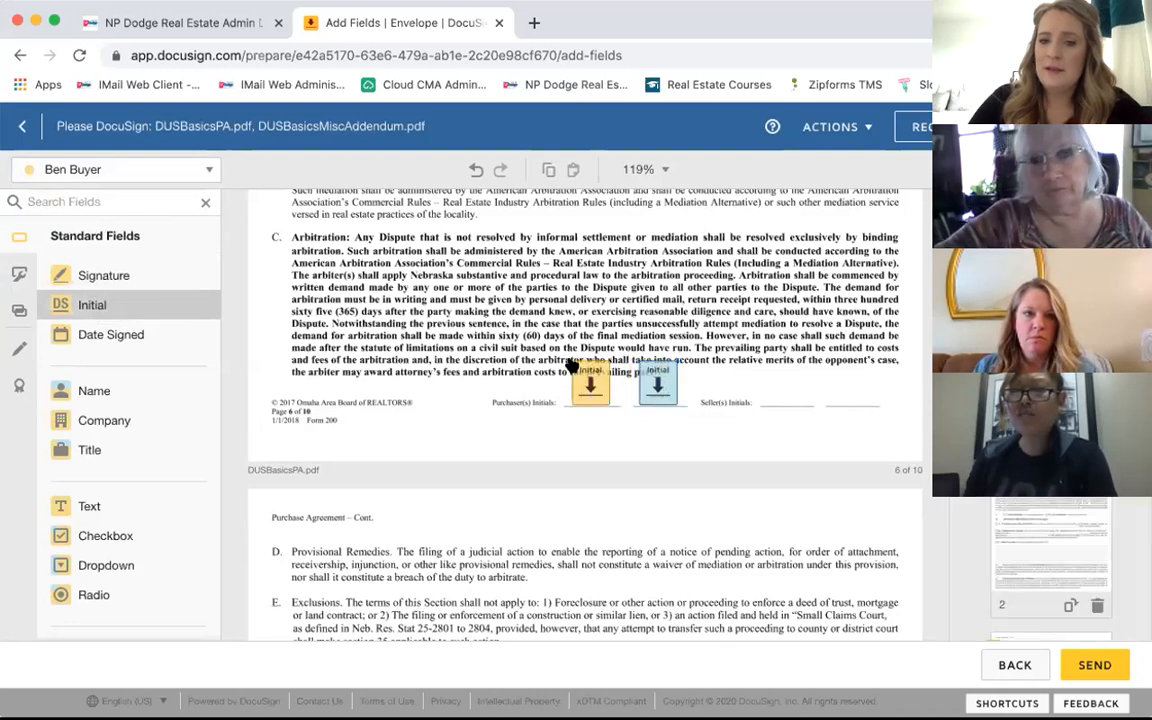
{"action": "left_click", "coordinate": [568, 360]}
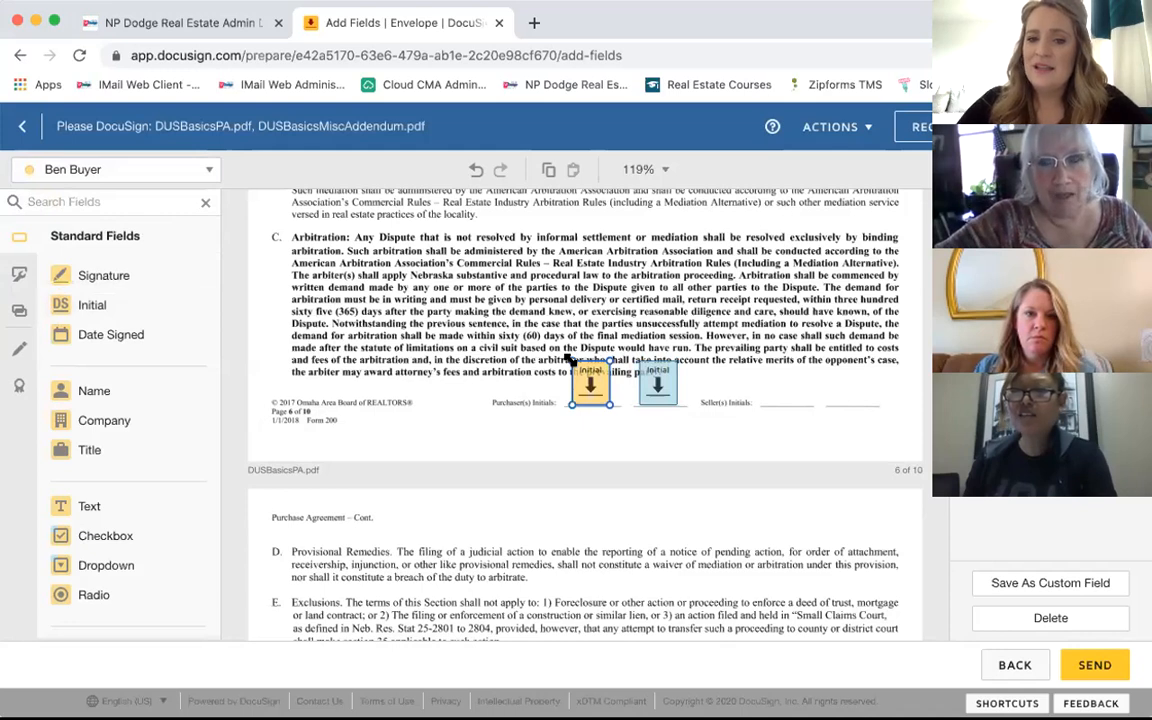
{"action": "left_click", "coordinate": [441, 369]}
{"action": "scroll", "coordinate": [443, 369], "scroll_direction": "down", "scroll_amount": 1}
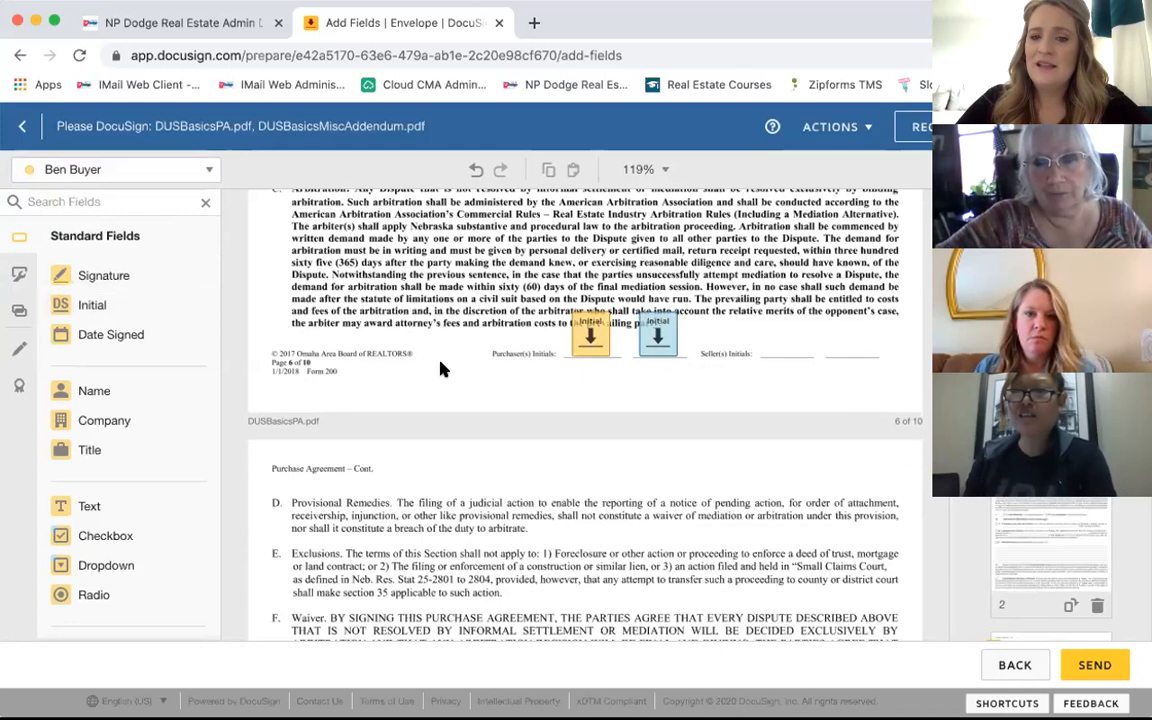
{"action": "scroll", "coordinate": [441, 369], "scroll_direction": "down", "scroll_amount": 4}
{"action": "scroll", "coordinate": [442, 369], "scroll_direction": "down", "scroll_amount": 9}
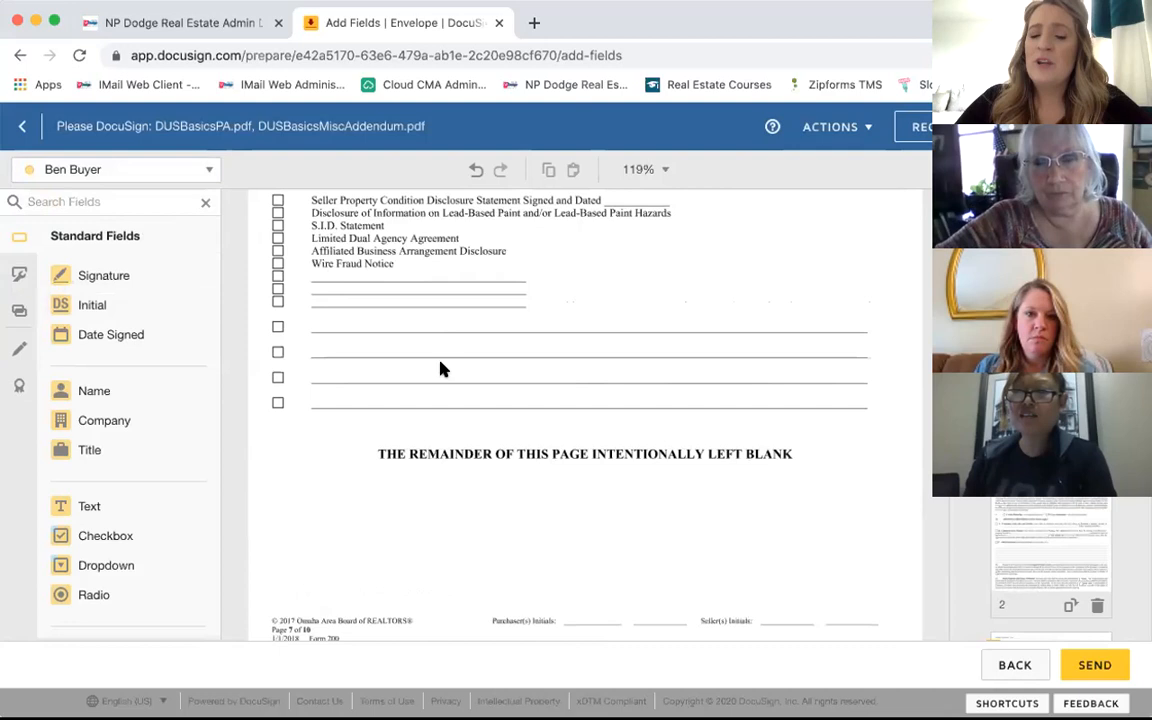
{"action": "scroll", "coordinate": [443, 369], "scroll_direction": "down", "scroll_amount": 4}
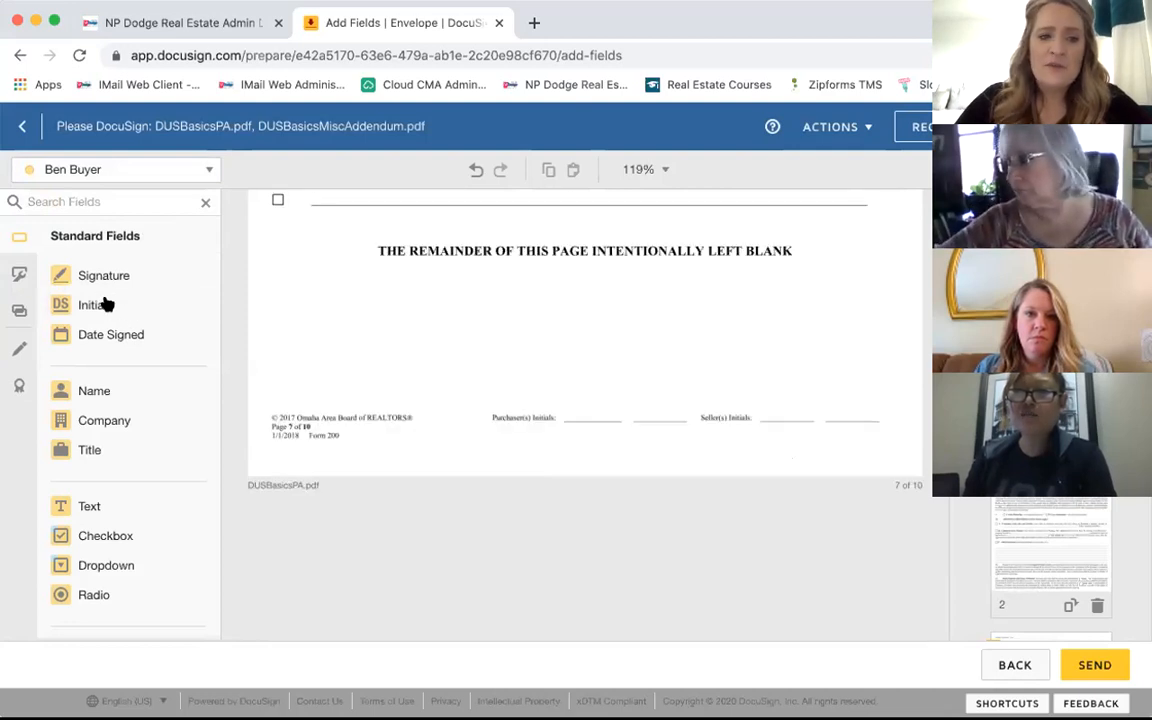
Step: Place side-by-side Initial fields for the first and second signers on page 7's Purchaser's Initials line
{"action": "left_click", "coordinate": [100, 304]}
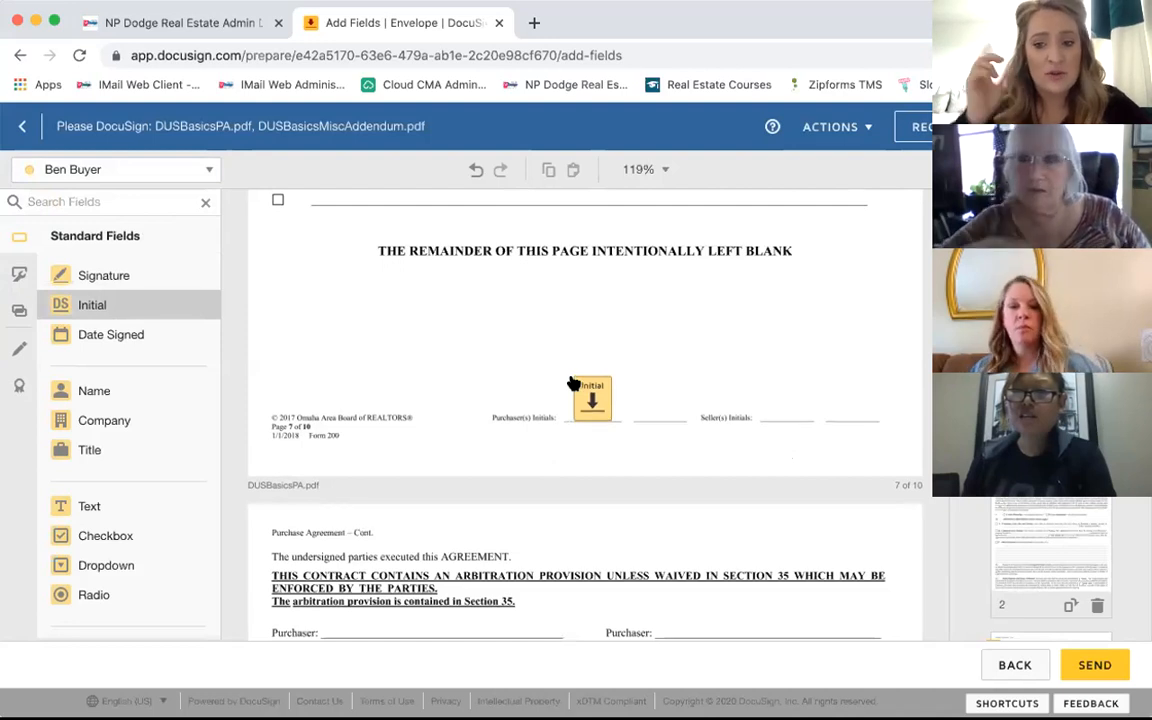
{"action": "left_click", "coordinate": [570, 374]}
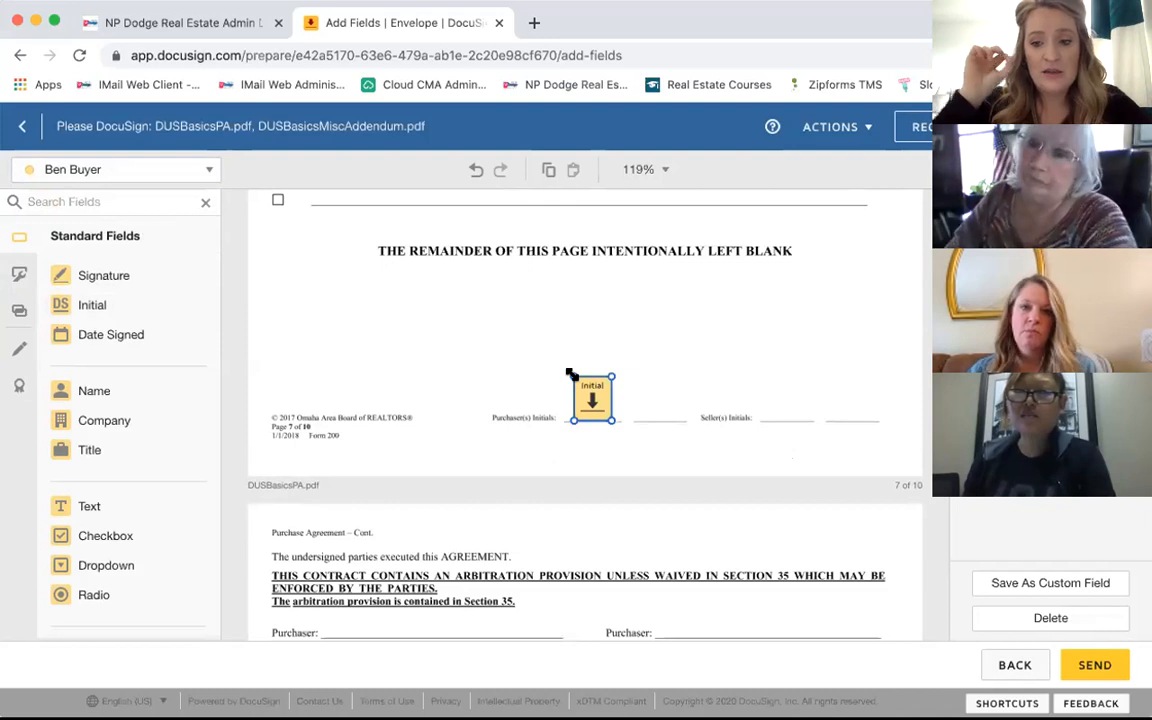
{"action": "left_click", "coordinate": [95, 173]}
{"action": "left_click", "coordinate": [80, 236]}
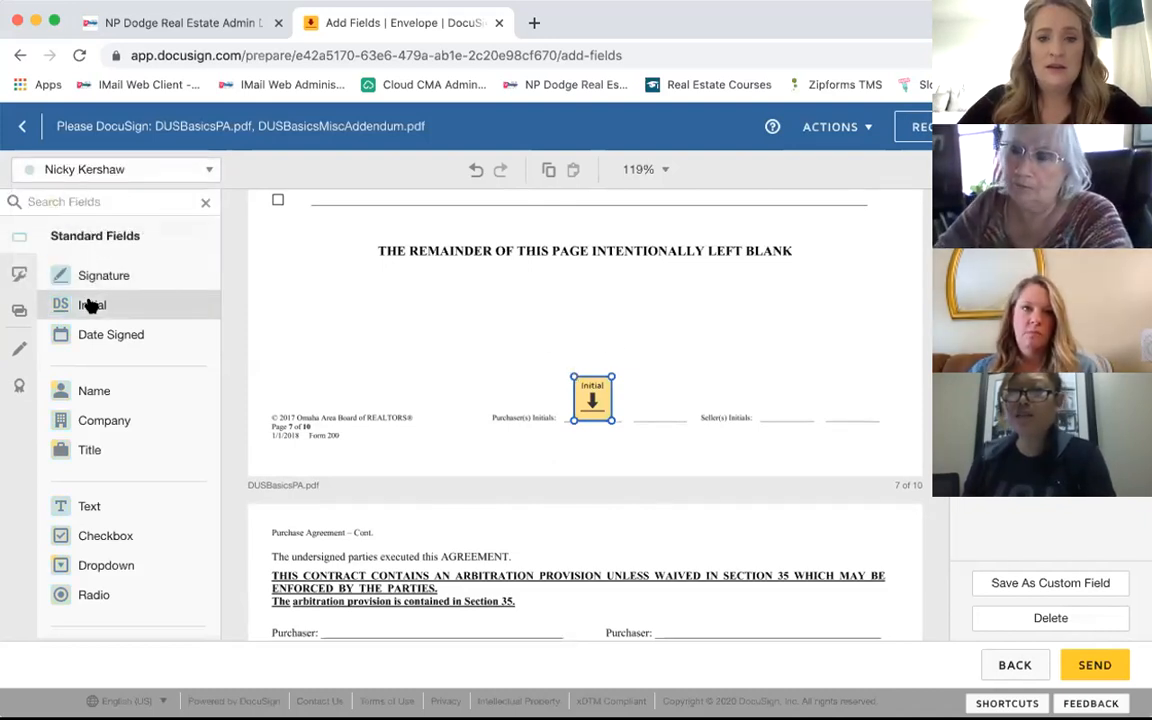
{"action": "left_click", "coordinate": [87, 304]}
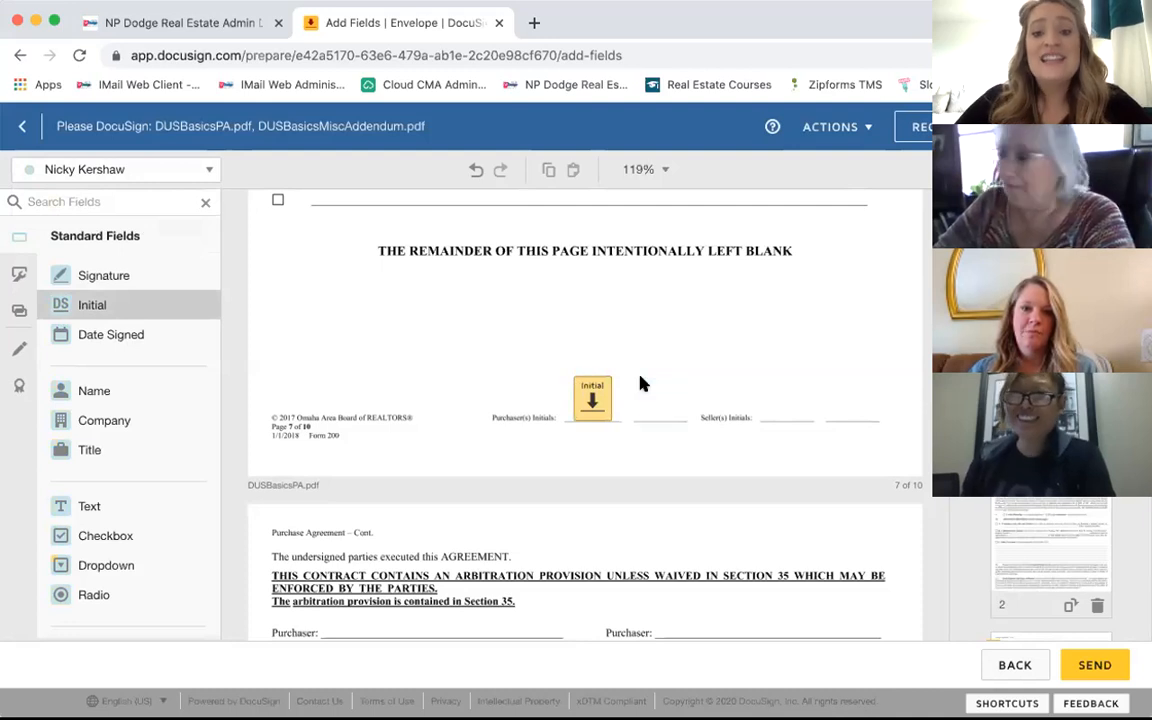
{"action": "left_click", "coordinate": [639, 380]}
{"action": "left_click", "coordinate": [540, 363]}
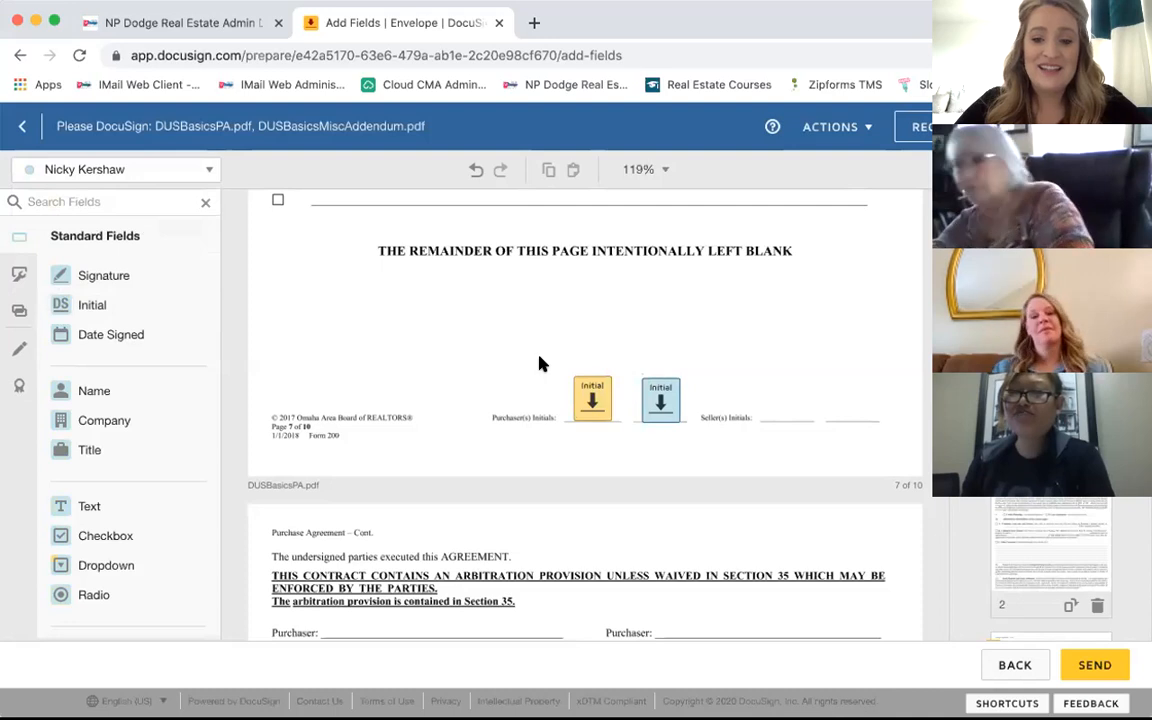
Step: Add a Signature field on the left Purchaser line for the first signer, right line for the second
{"action": "scroll", "coordinate": [540, 360], "scroll_direction": "down", "scroll_amount": 5}
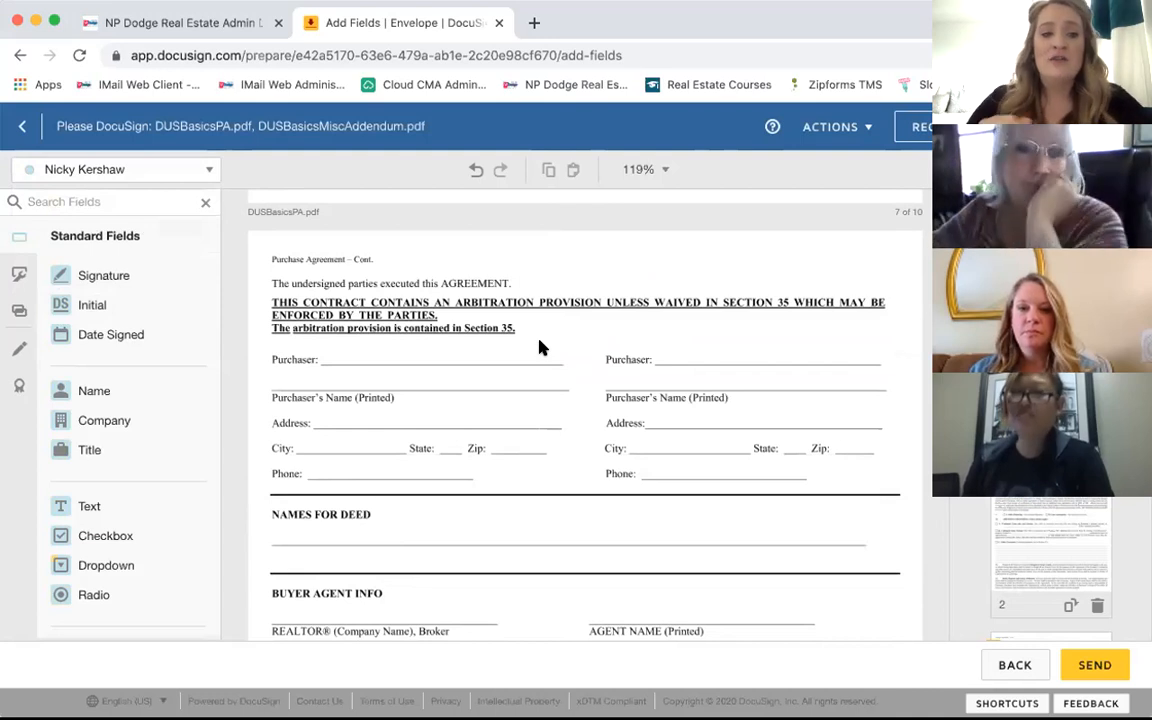
{"action": "scroll", "coordinate": [540, 347], "scroll_direction": "down", "scroll_amount": 3}
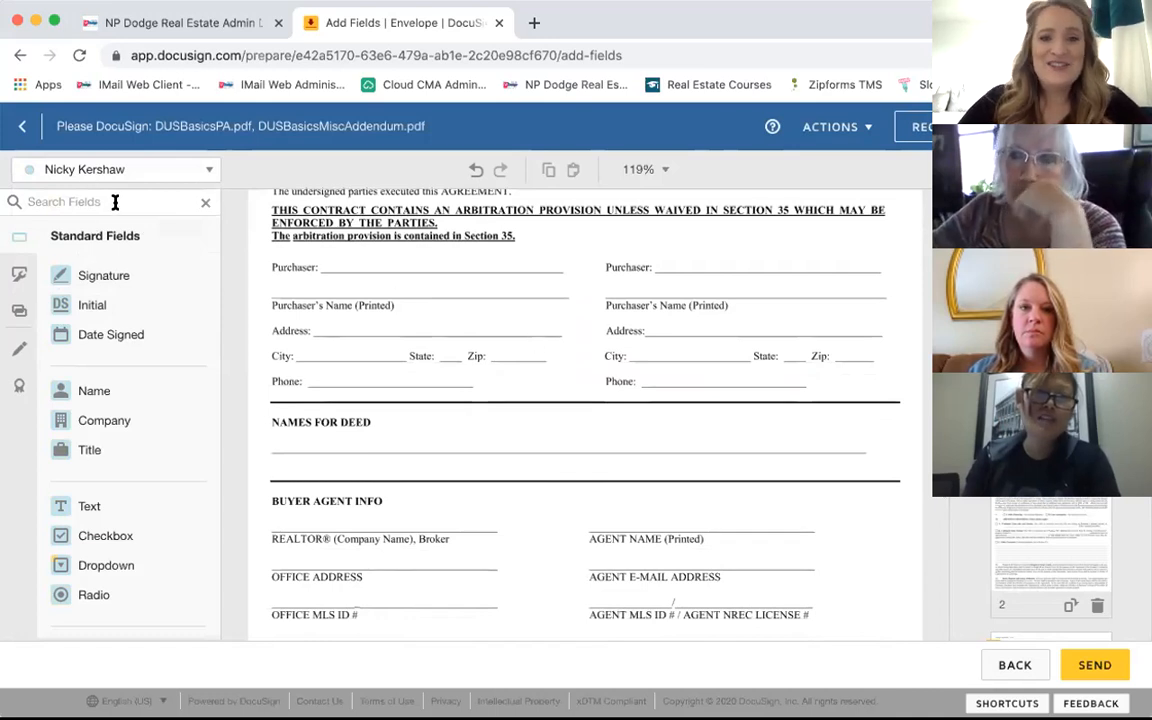
{"action": "left_click", "coordinate": [146, 179]}
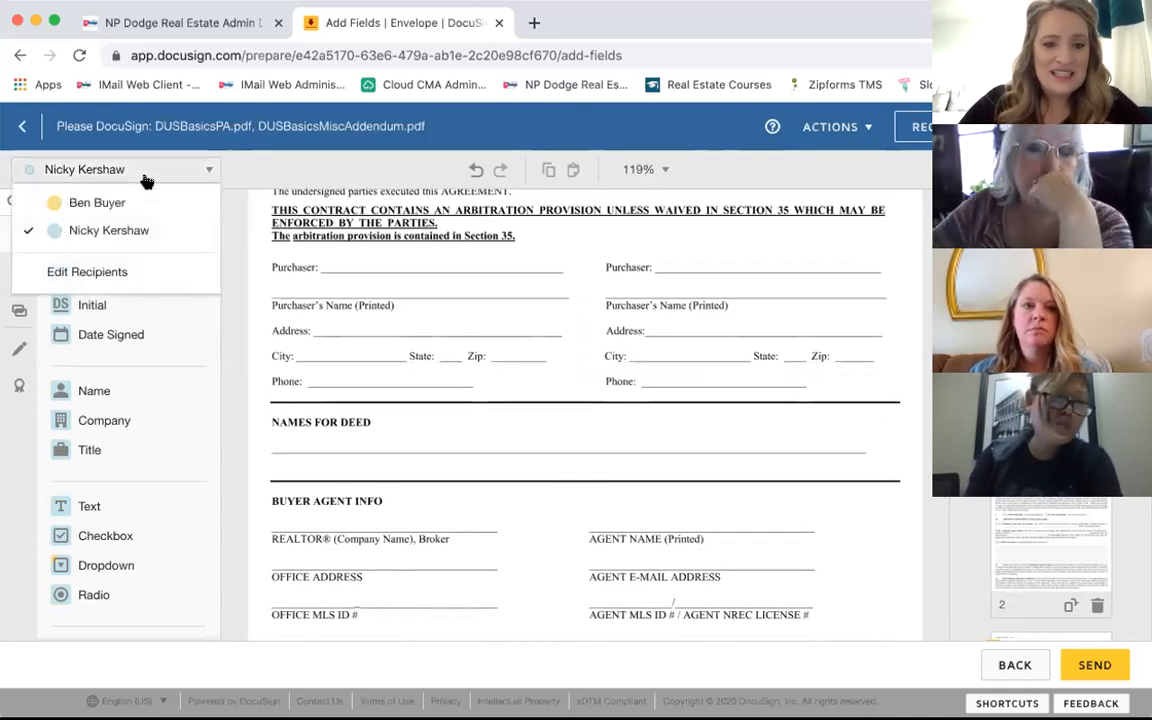
{"action": "left_click", "coordinate": [130, 204]}
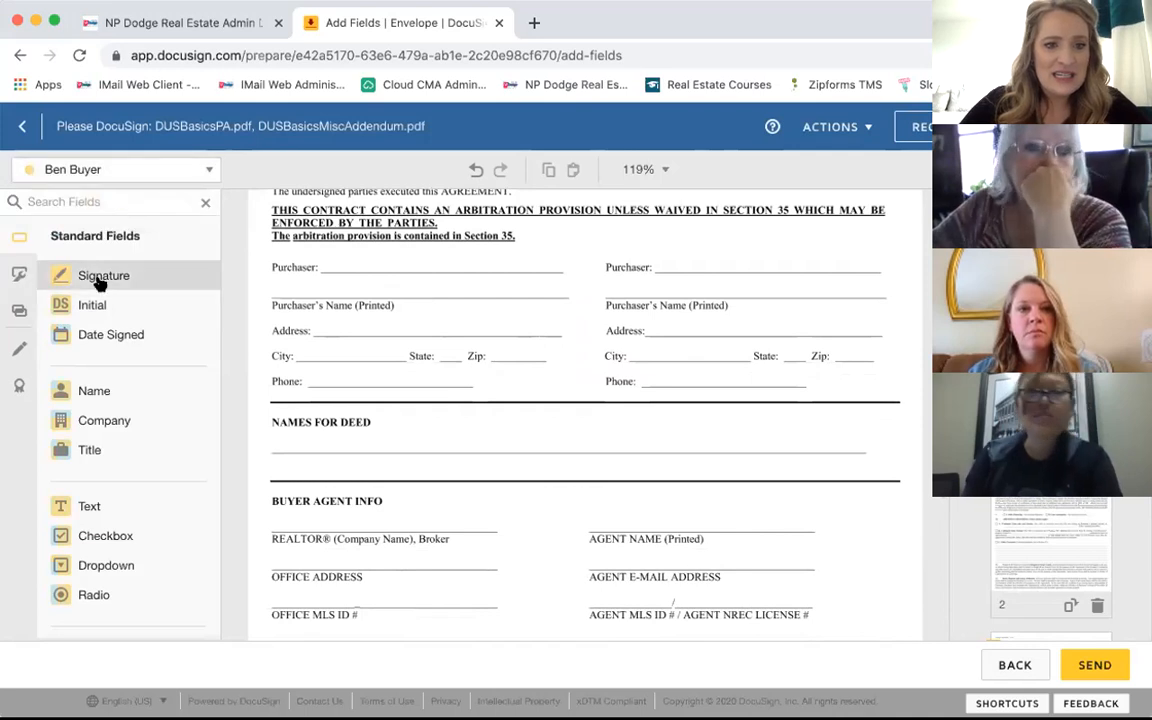
{"action": "mouse_move", "coordinate": [135, 281]}
{"action": "left_mouse_down"}
{"action": "mouse_move", "coordinate": [318, 255]}
{"action": "mouse_move", "coordinate": [350, 225]}
{"action": "mouse_move", "coordinate": [344, 240]}
{"action": "left_mouse_up"}
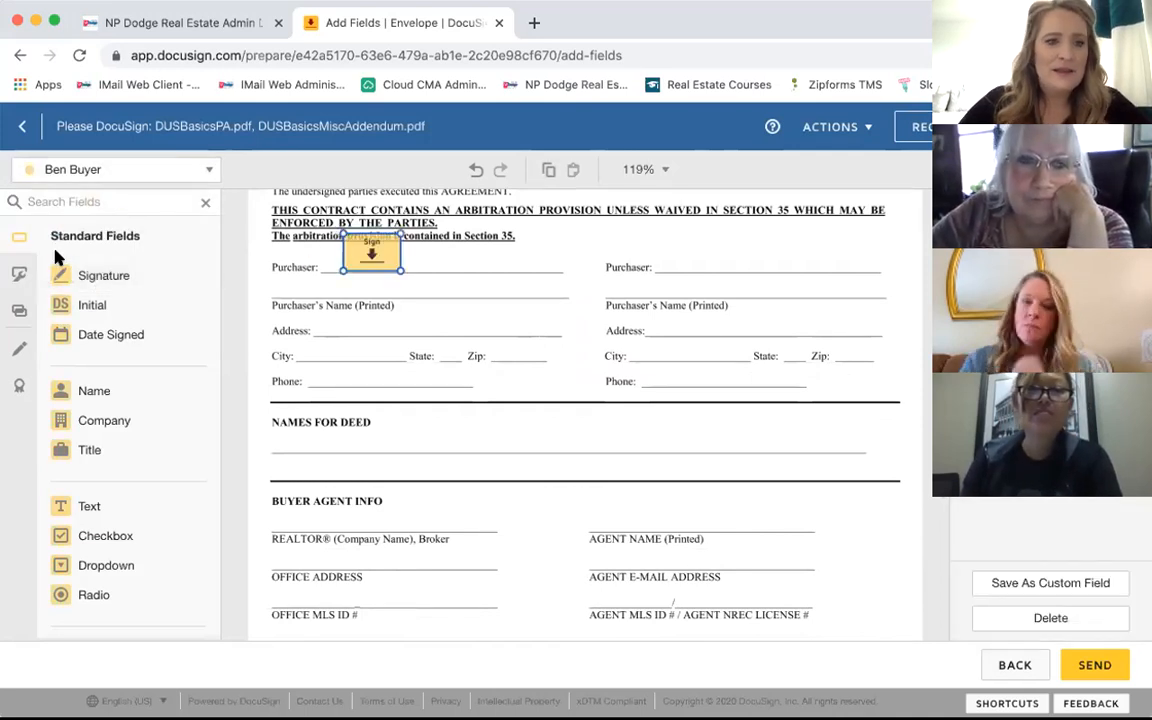
{"action": "left_click", "coordinate": [104, 170]}
{"action": "left_click", "coordinate": [91, 228]}
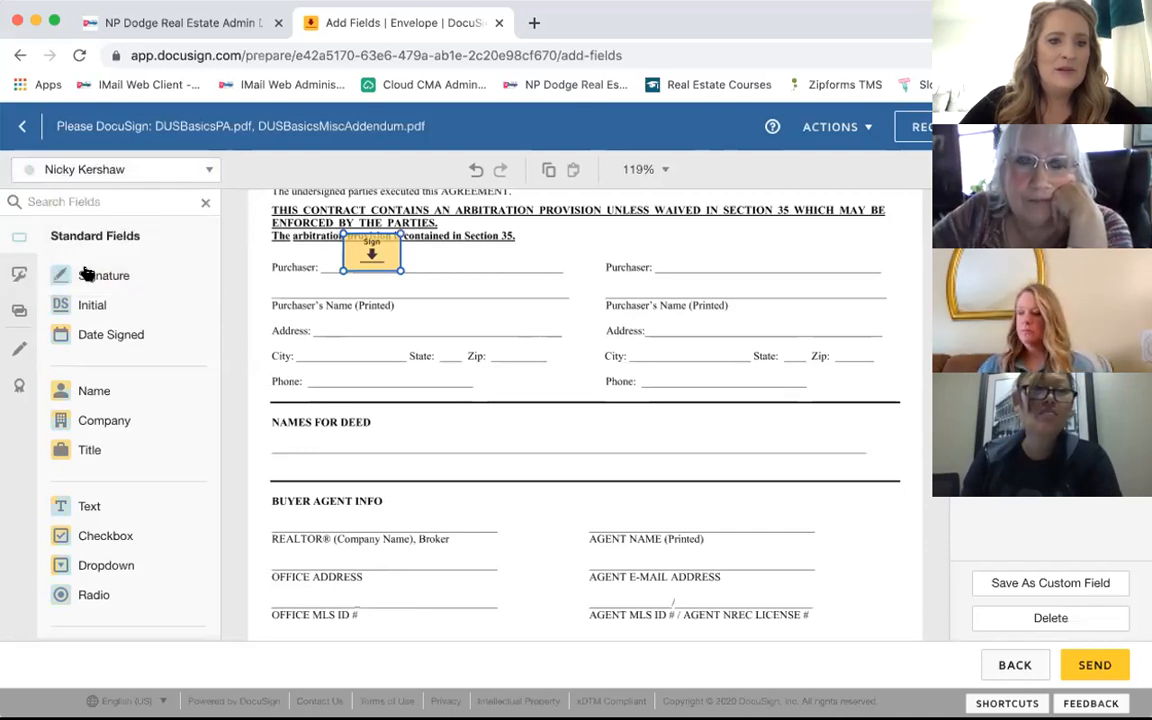
{"action": "left_click", "coordinate": [666, 240]}
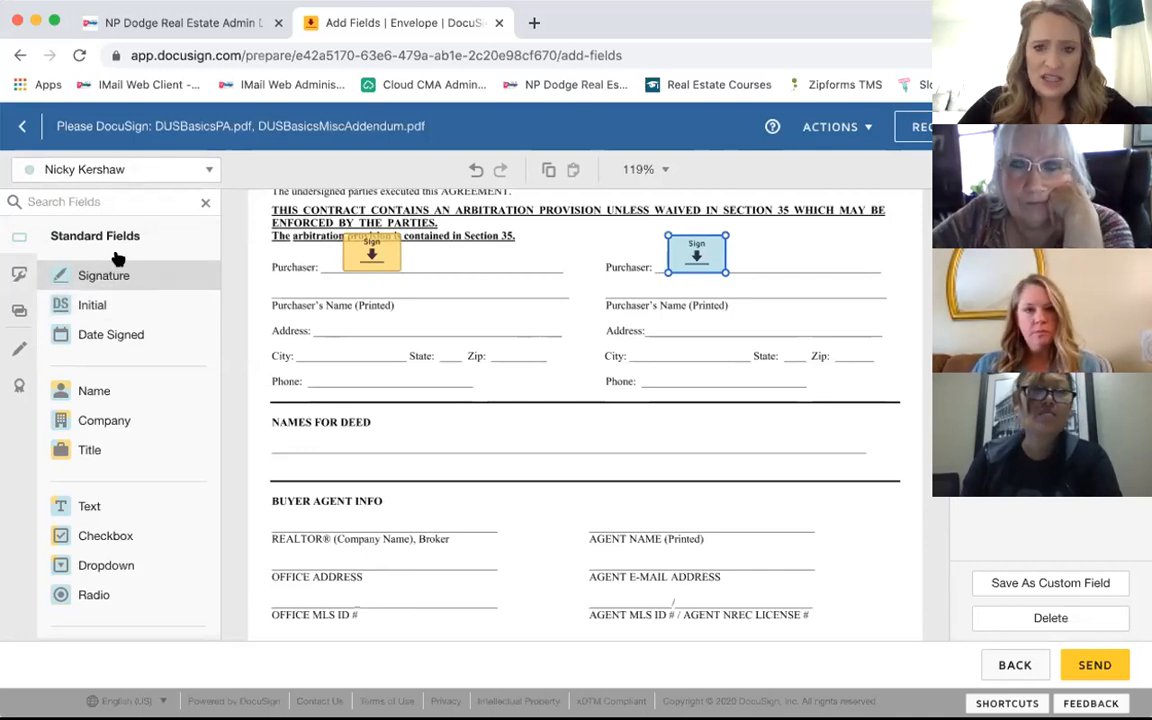
{"action": "scroll", "coordinate": [388, 403], "scroll_direction": "down", "scroll_amount": 8}
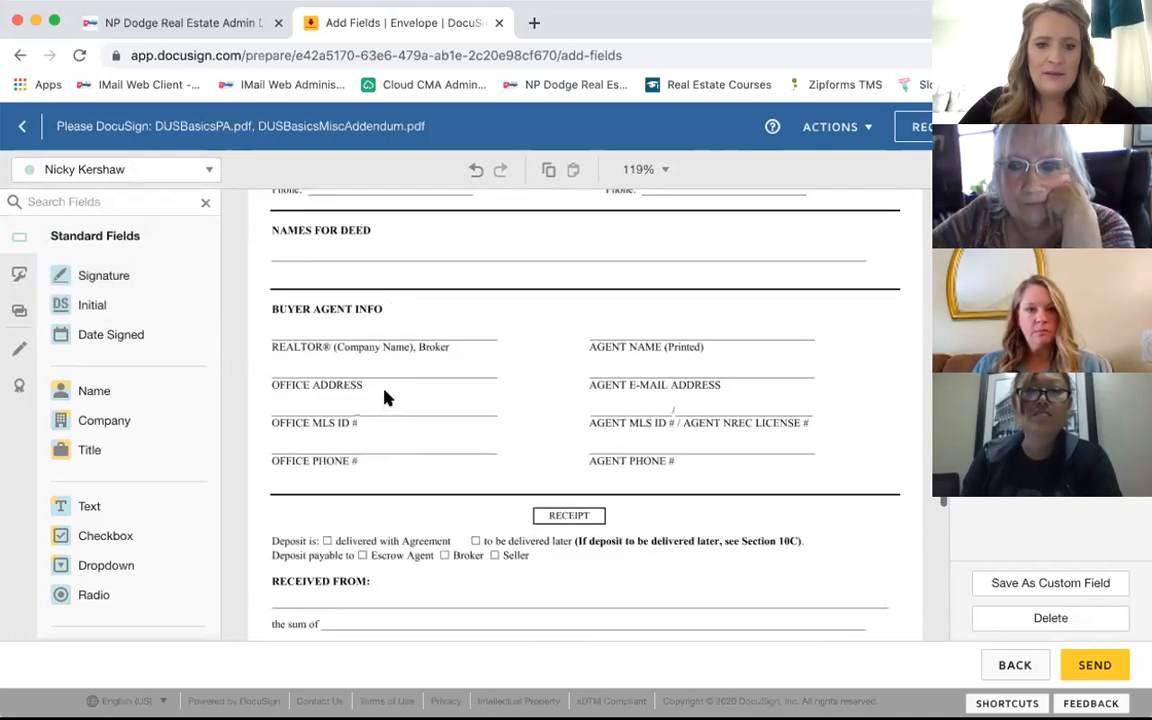
Step: Place Initial fields for the second signer and the buyer on page 9's Purchaser's Initials line
{"action": "scroll", "coordinate": [388, 398], "scroll_direction": "down", "scroll_amount": 7}
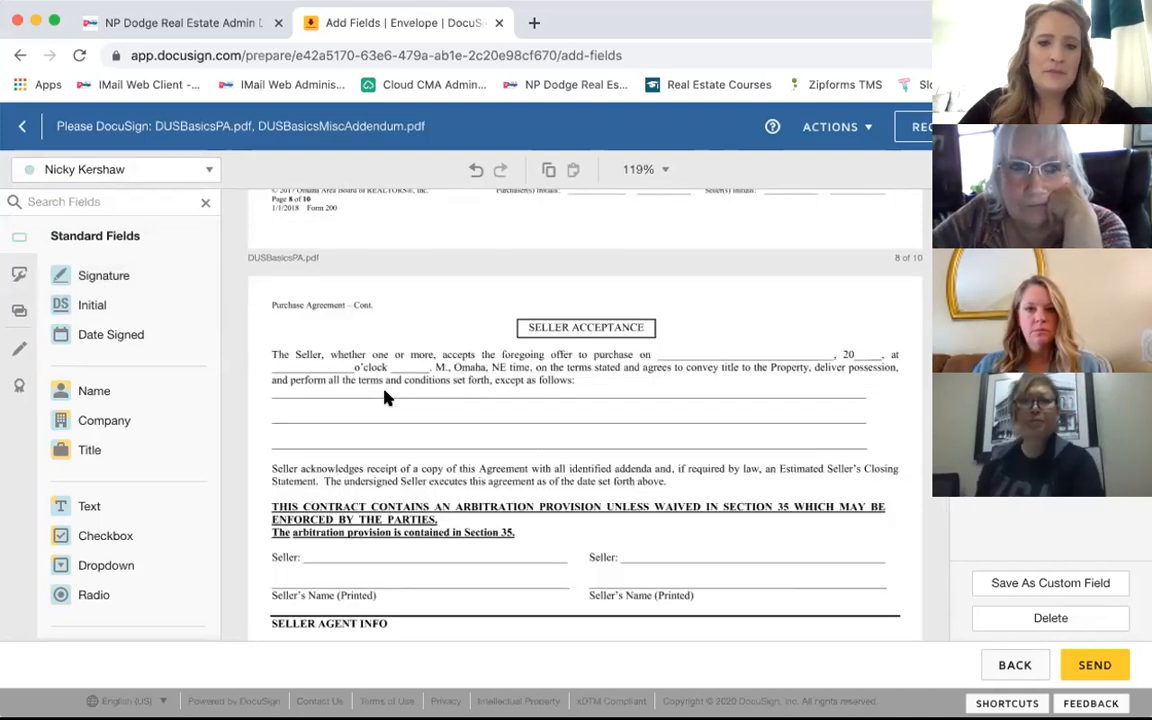
{"action": "scroll", "coordinate": [386, 398], "scroll_direction": "down", "scroll_amount": 2}
{"action": "scroll", "coordinate": [388, 398], "scroll_direction": "down", "scroll_amount": 10}
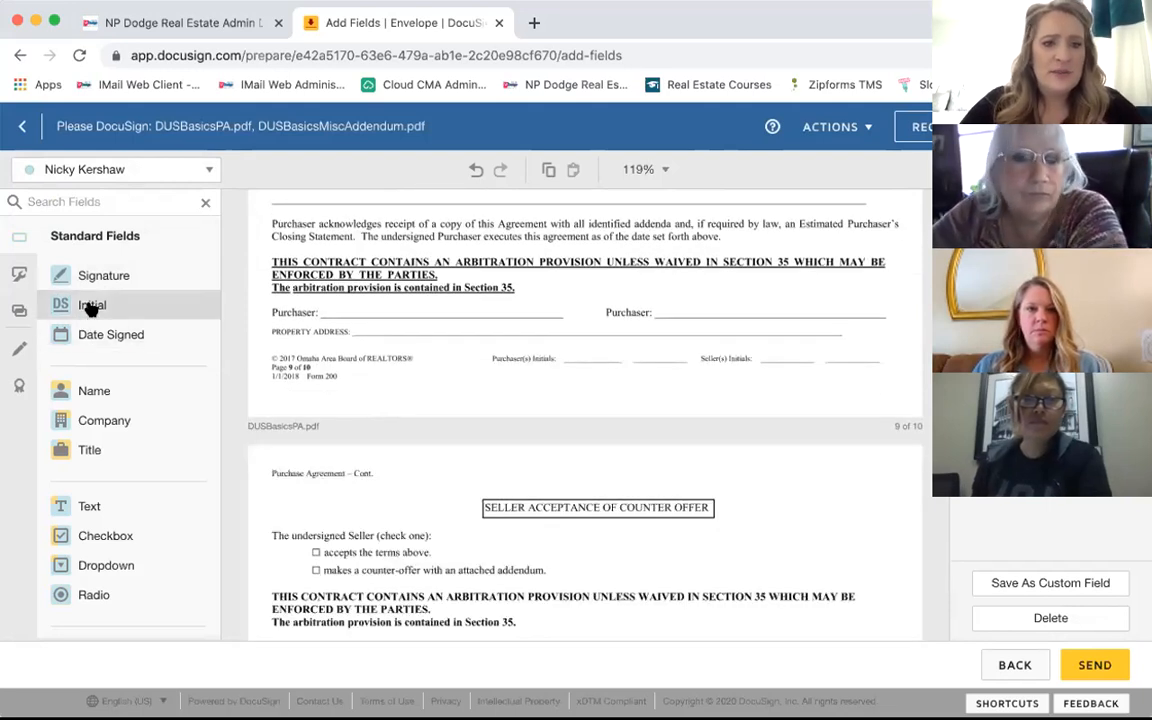
{"action": "left_click", "coordinate": [90, 305]}
{"action": "left_click", "coordinate": [652, 322]}
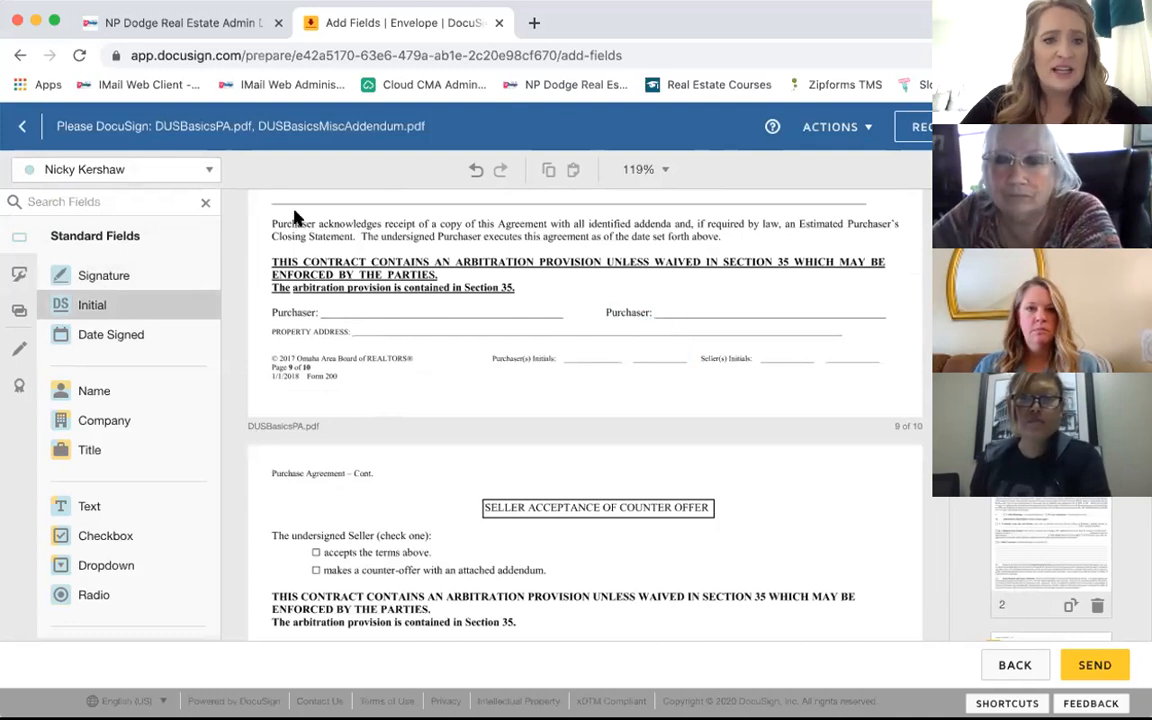
{"action": "left_click", "coordinate": [120, 172]}
{"action": "left_click", "coordinate": [115, 198]}
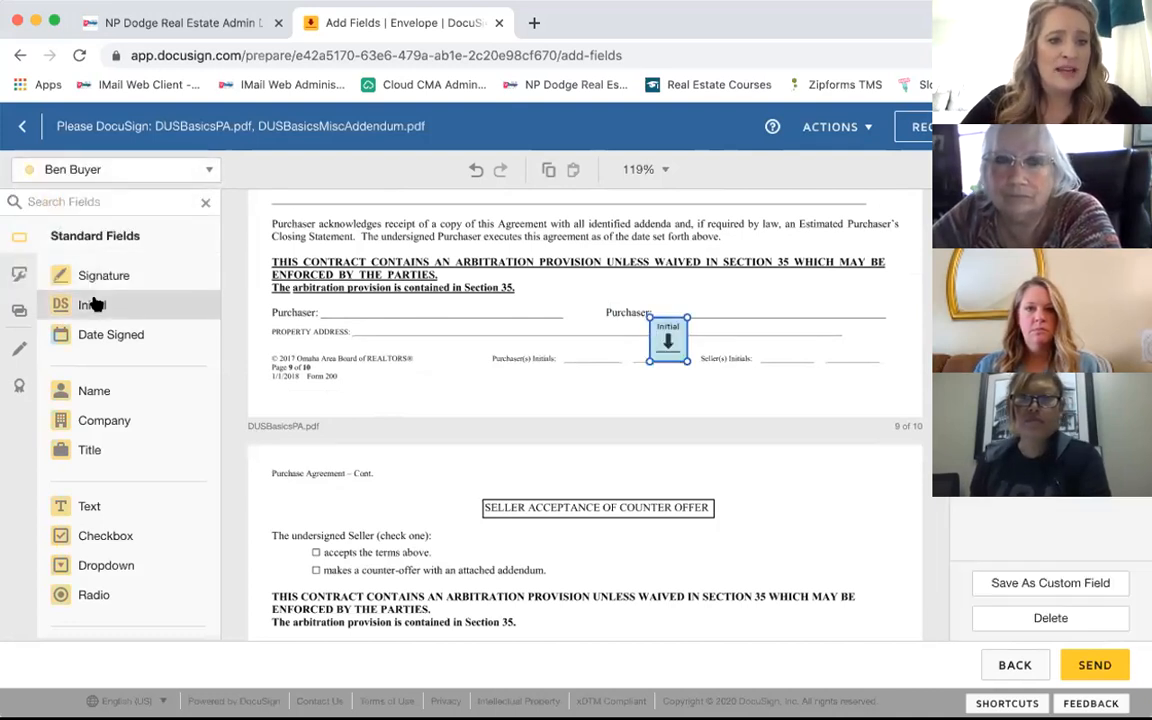
{"action": "left_click", "coordinate": [176, 300]}
{"action": "left_click", "coordinate": [576, 320]}
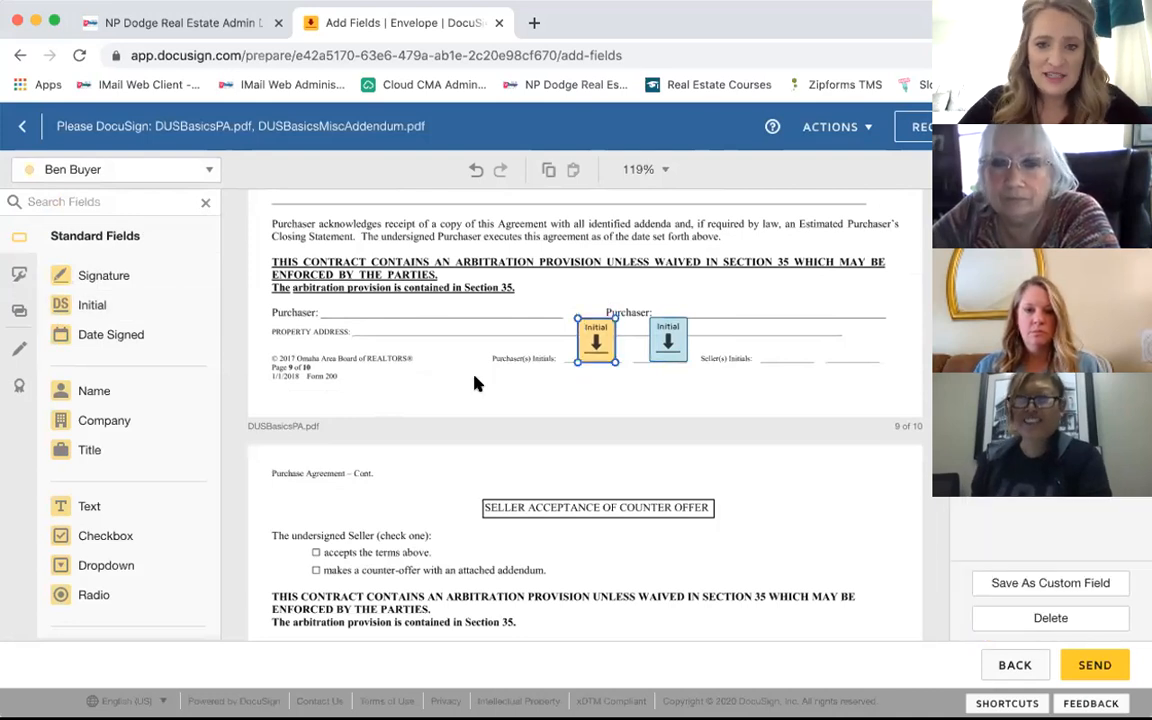
Step: Add the buyer's and second signer's Initial fields on page 8's Purchaser's Initials line
{"action": "scroll", "coordinate": [475, 381], "scroll_direction": "up", "scroll_amount": 10}
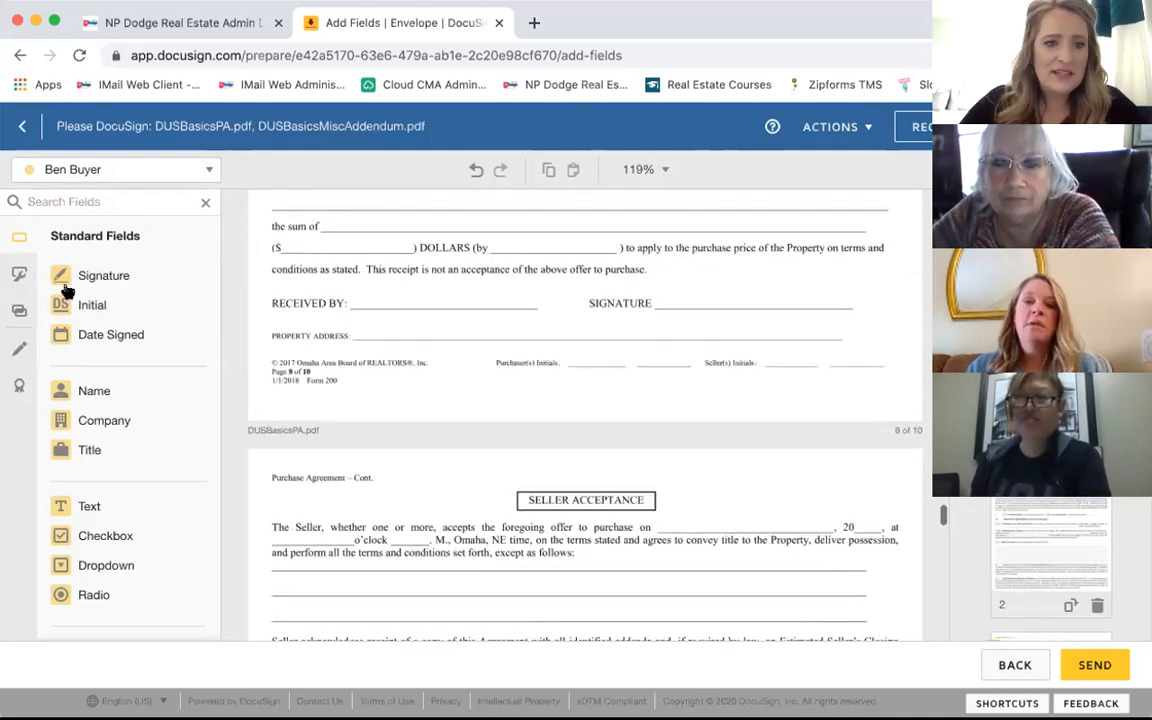
{"action": "left_click", "coordinate": [72, 302]}
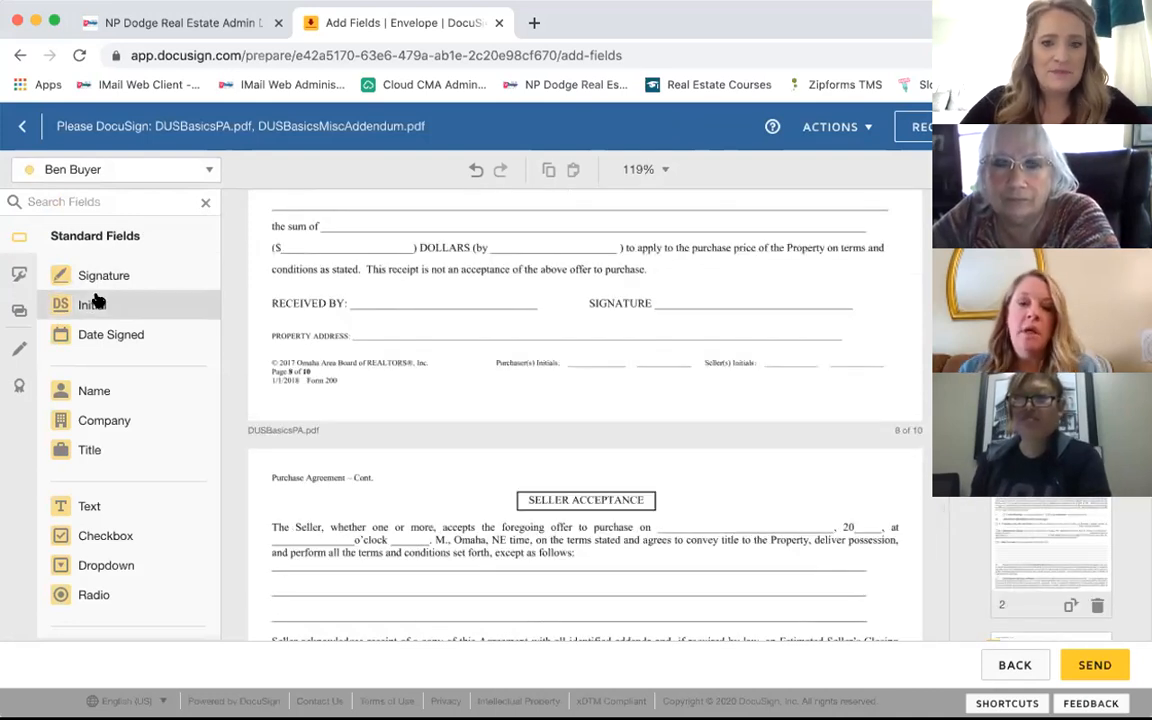
{"action": "left_click", "coordinate": [575, 325]}
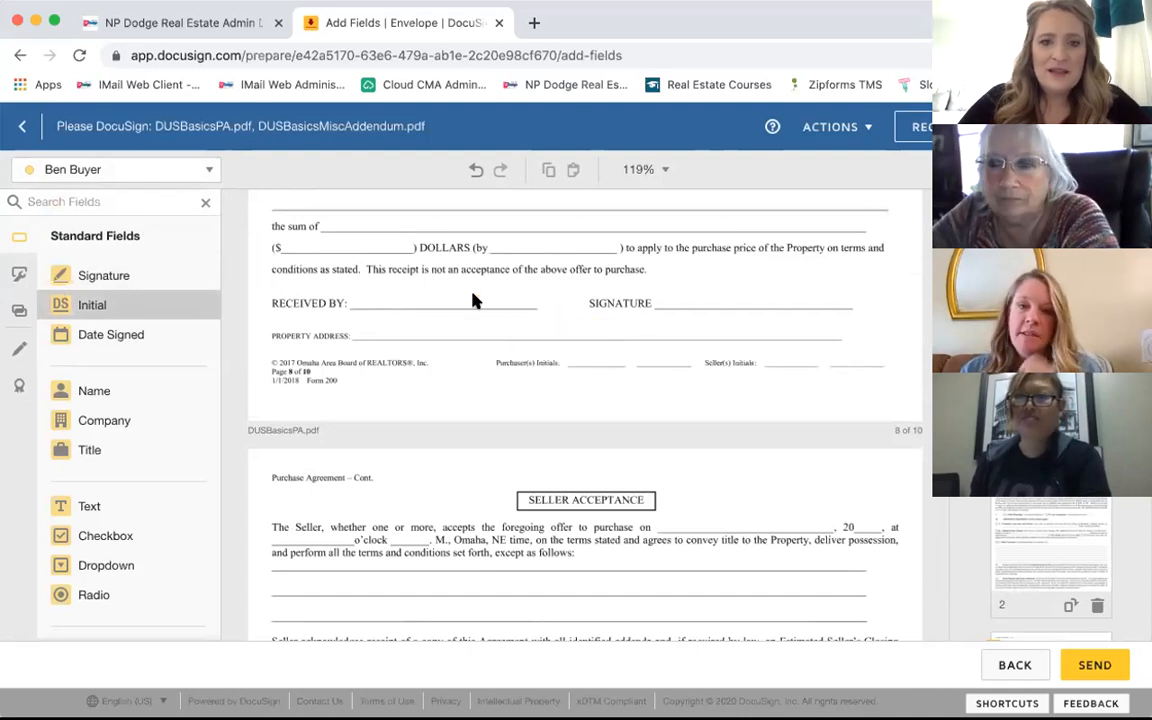
{"action": "left_click", "coordinate": [153, 172]}
{"action": "left_click", "coordinate": [95, 228]}
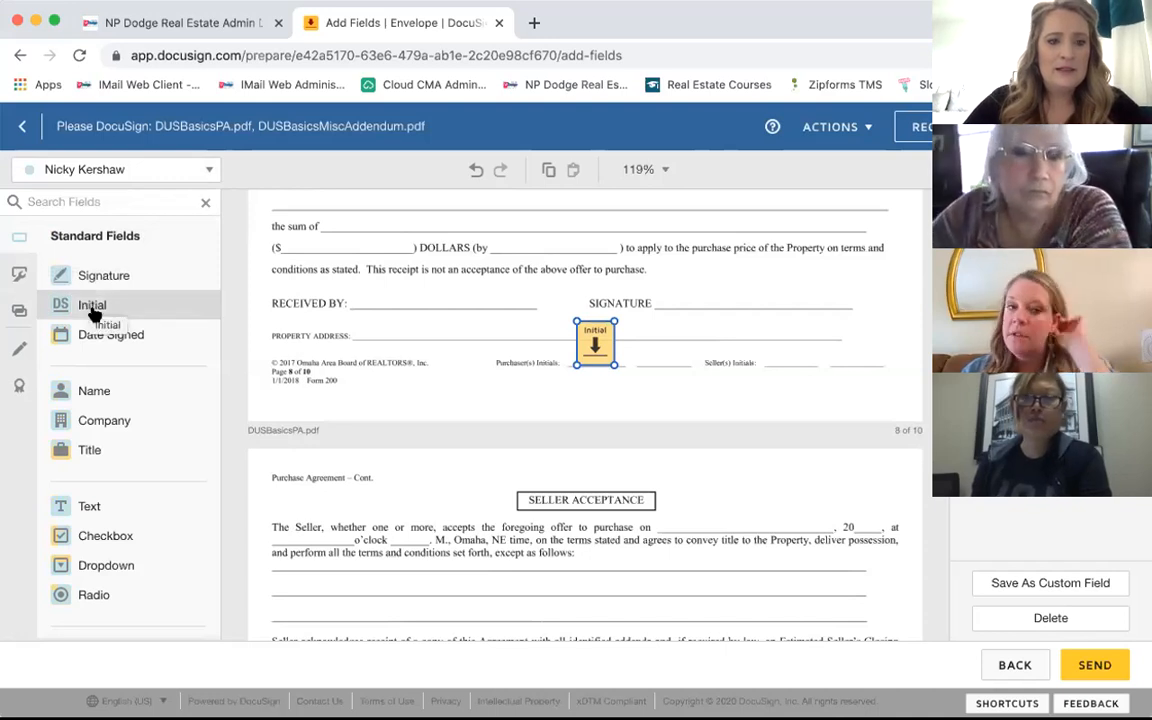
{"action": "left_click", "coordinate": [648, 330]}
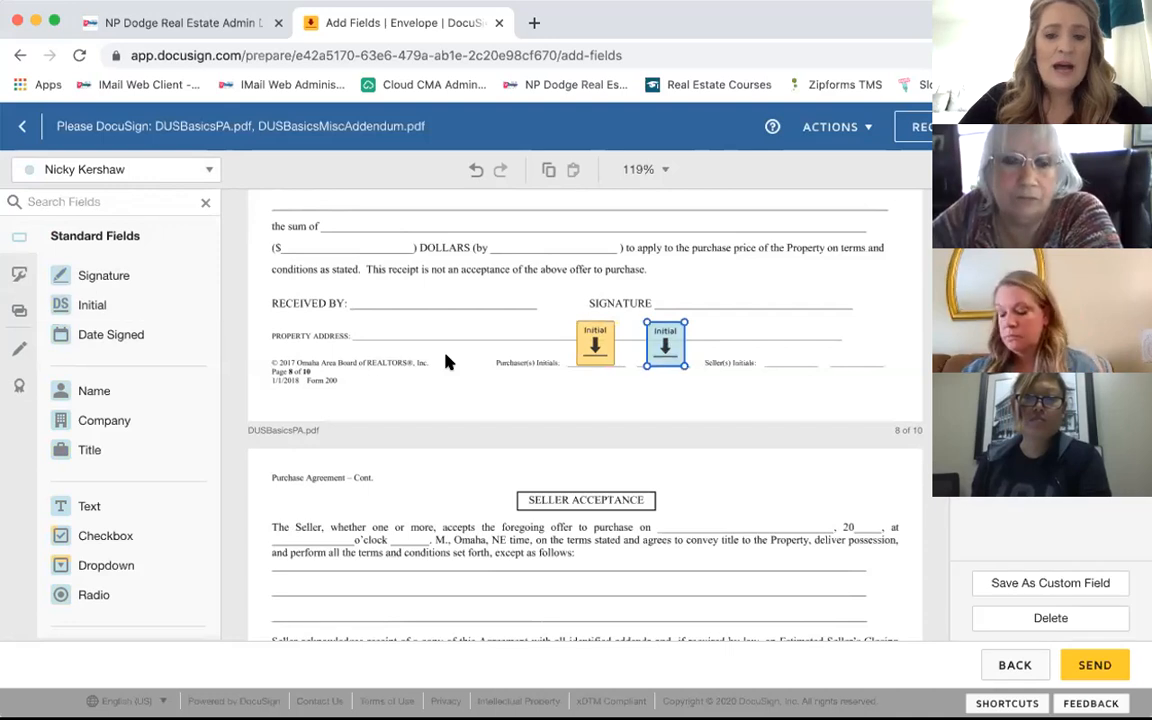
{"action": "scroll", "coordinate": [447, 362], "scroll_direction": "down", "scroll_amount": 3}
Step: Place Initial fields for the second signer and the buyer on page 10's Purchaser's Initials line
{"action": "scroll", "coordinate": [447, 362], "scroll_direction": "down", "scroll_amount": 3}
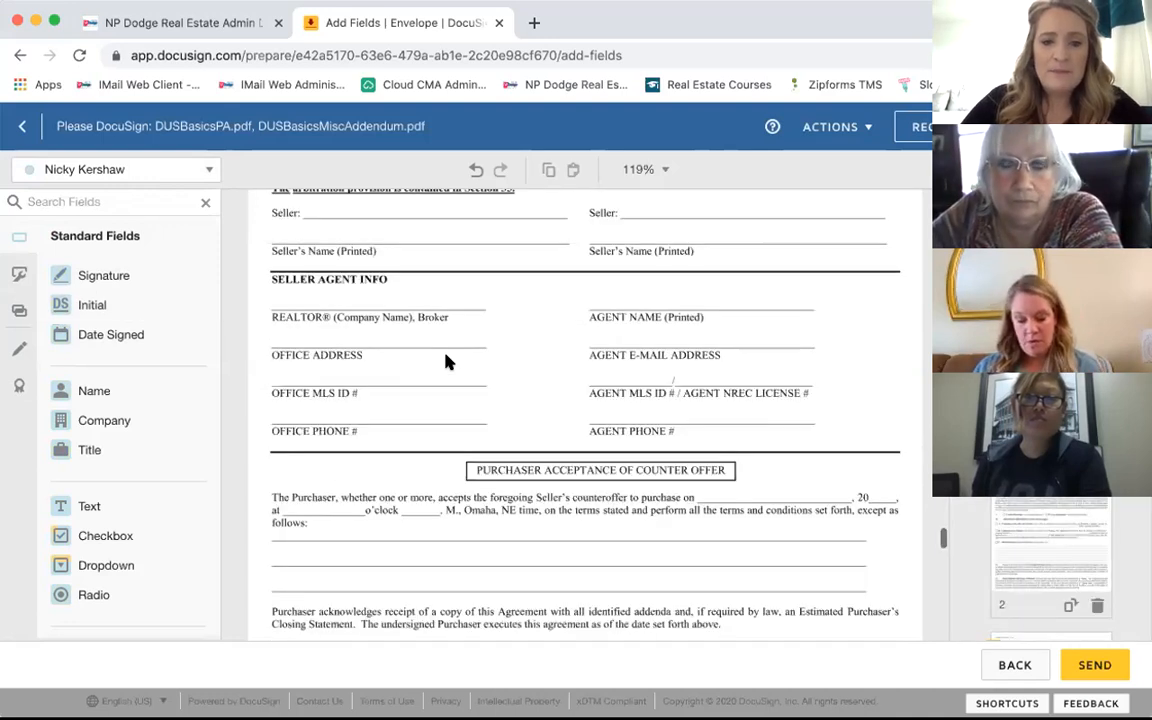
{"action": "scroll", "coordinate": [447, 362], "scroll_direction": "down", "scroll_amount": 4}
{"action": "scroll", "coordinate": [447, 362], "scroll_direction": "down", "scroll_amount": 4}
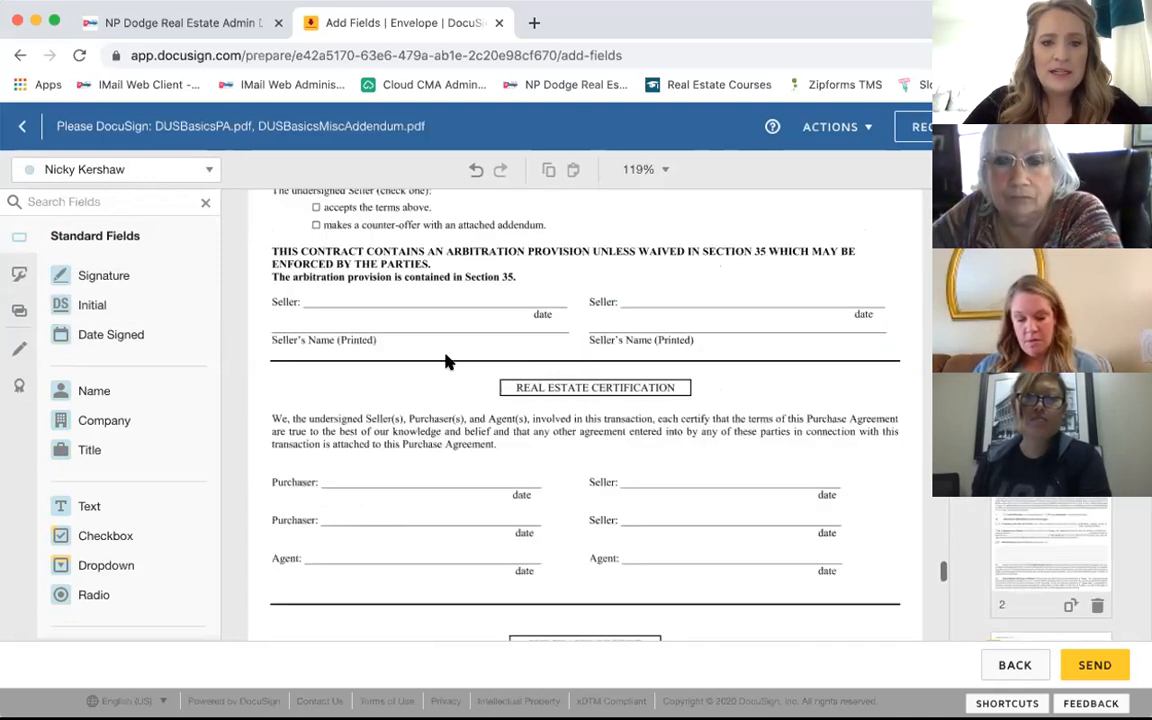
{"action": "scroll", "coordinate": [447, 362], "scroll_direction": "down", "scroll_amount": 3}
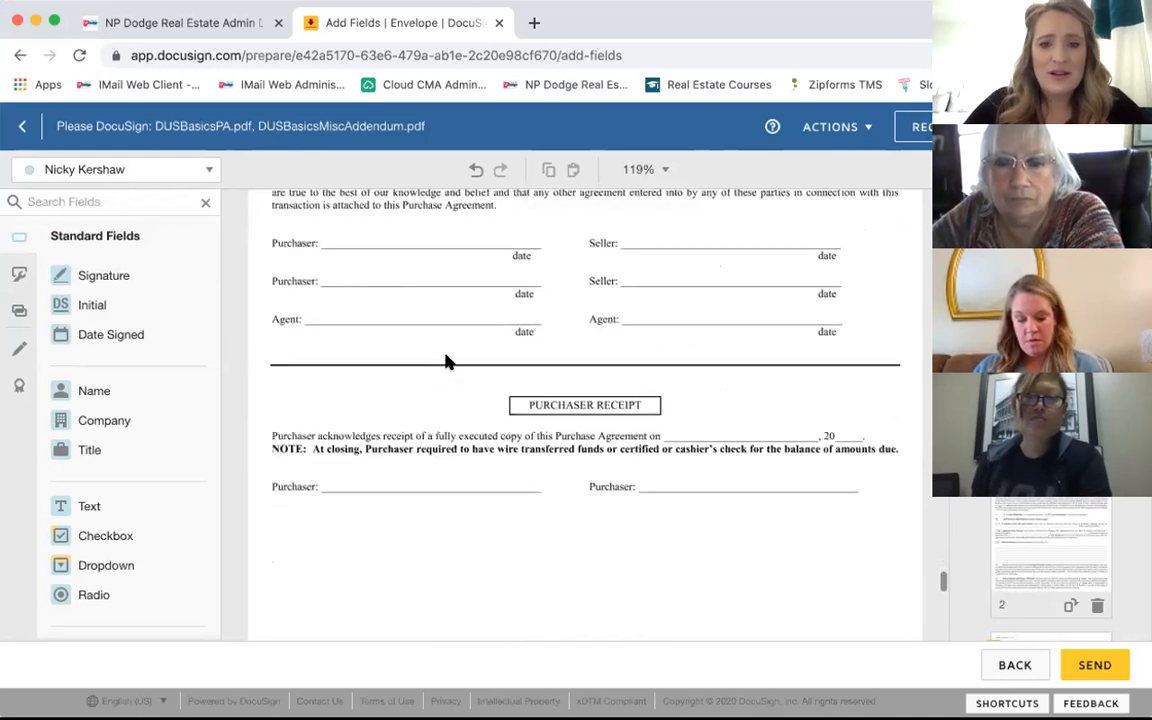
{"action": "scroll", "coordinate": [447, 362], "scroll_direction": "down", "scroll_amount": 3}
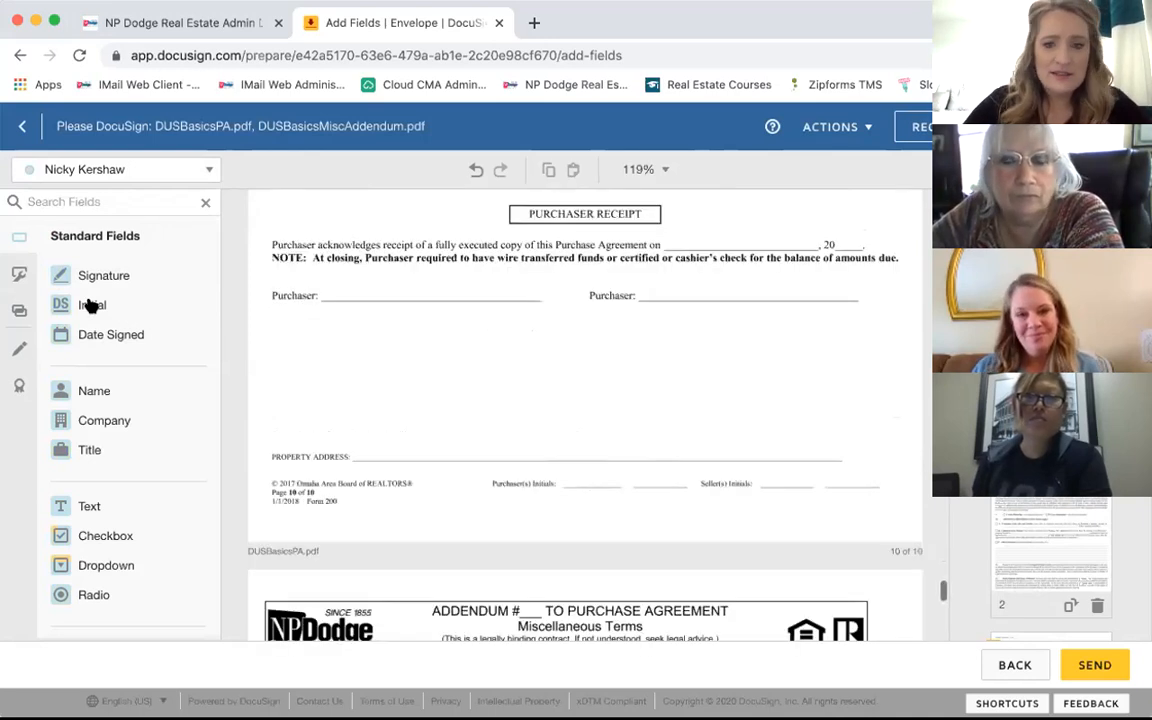
{"action": "left_click", "coordinate": [90, 305]}
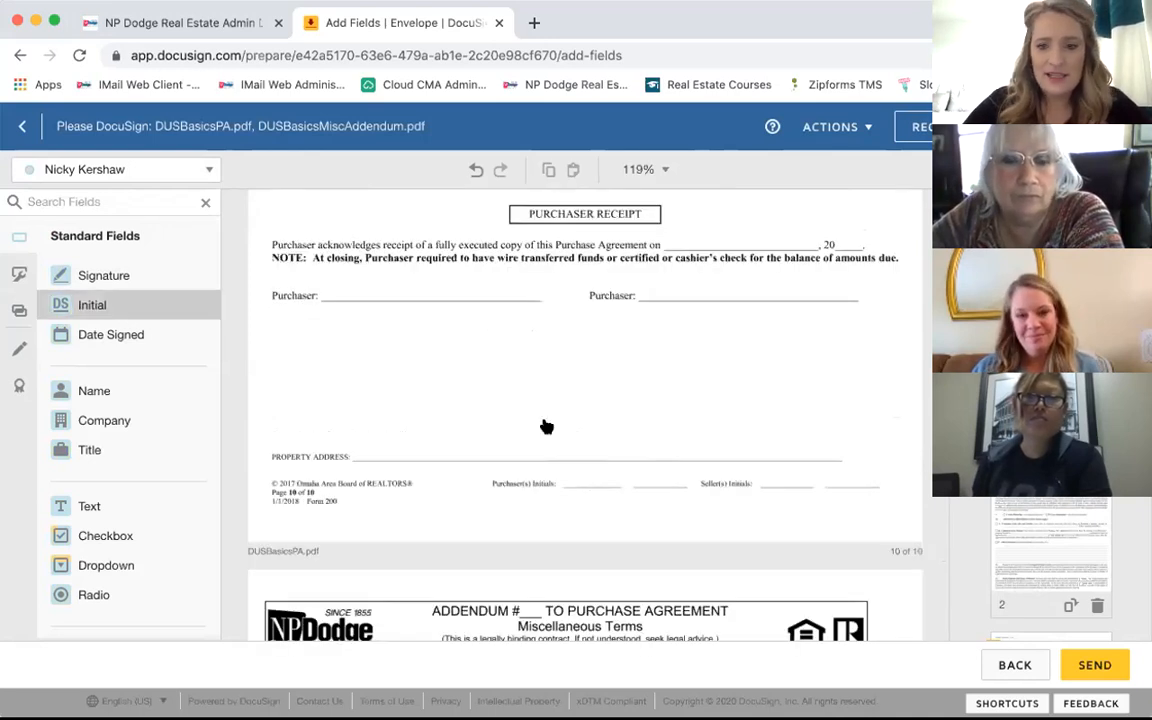
{"action": "left_click", "coordinate": [643, 446]}
{"action": "left_click", "coordinate": [155, 170]}
{"action": "left_click", "coordinate": [105, 193]}
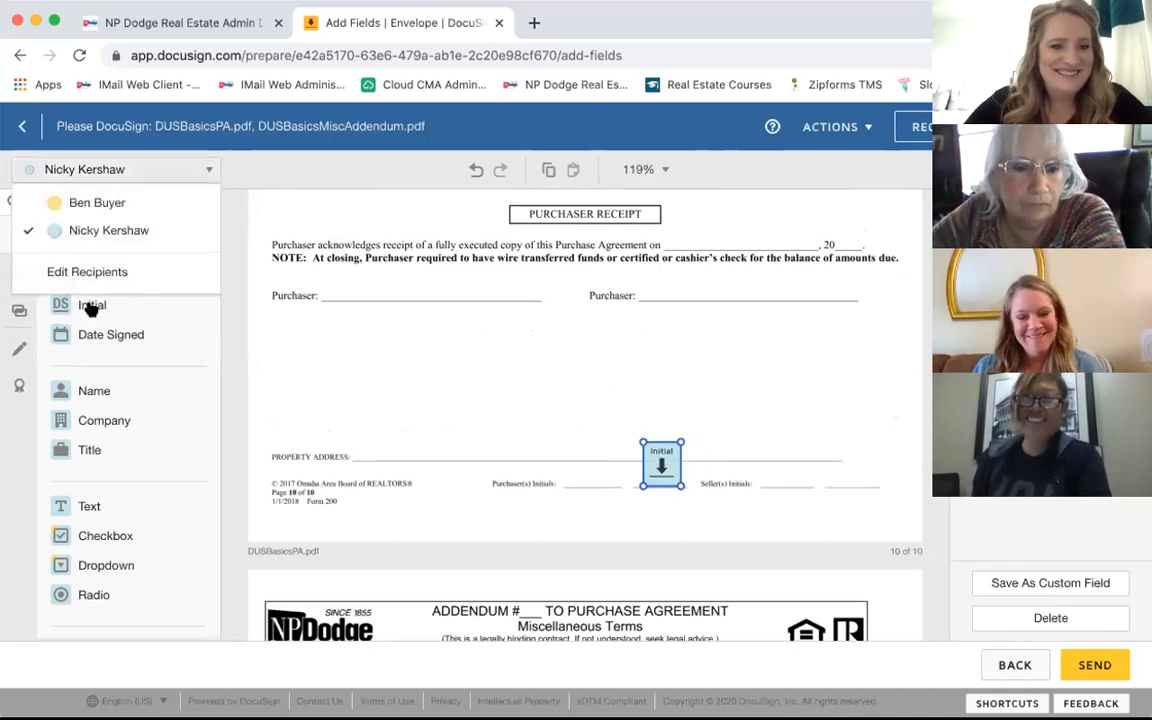
{"action": "left_click", "coordinate": [573, 447]}
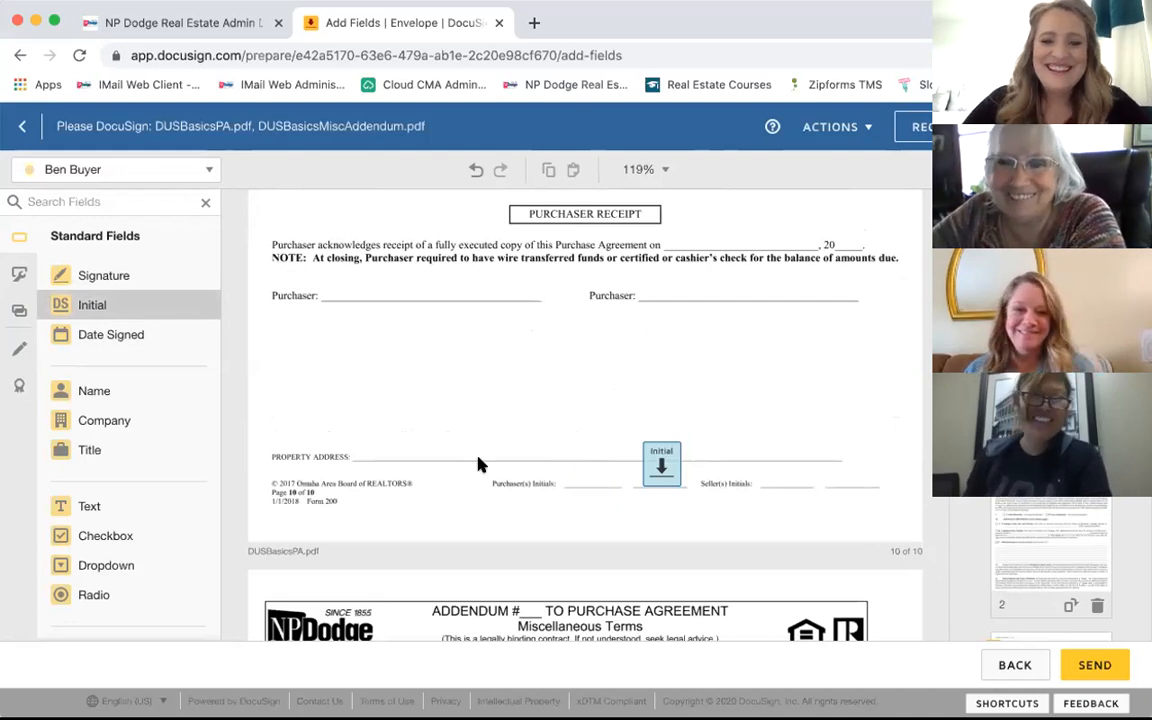
{"action": "scroll", "coordinate": [478, 462], "scroll_direction": "down", "scroll_amount": 3}
{"action": "scroll", "coordinate": [478, 464], "scroll_direction": "down", "scroll_amount": 1}
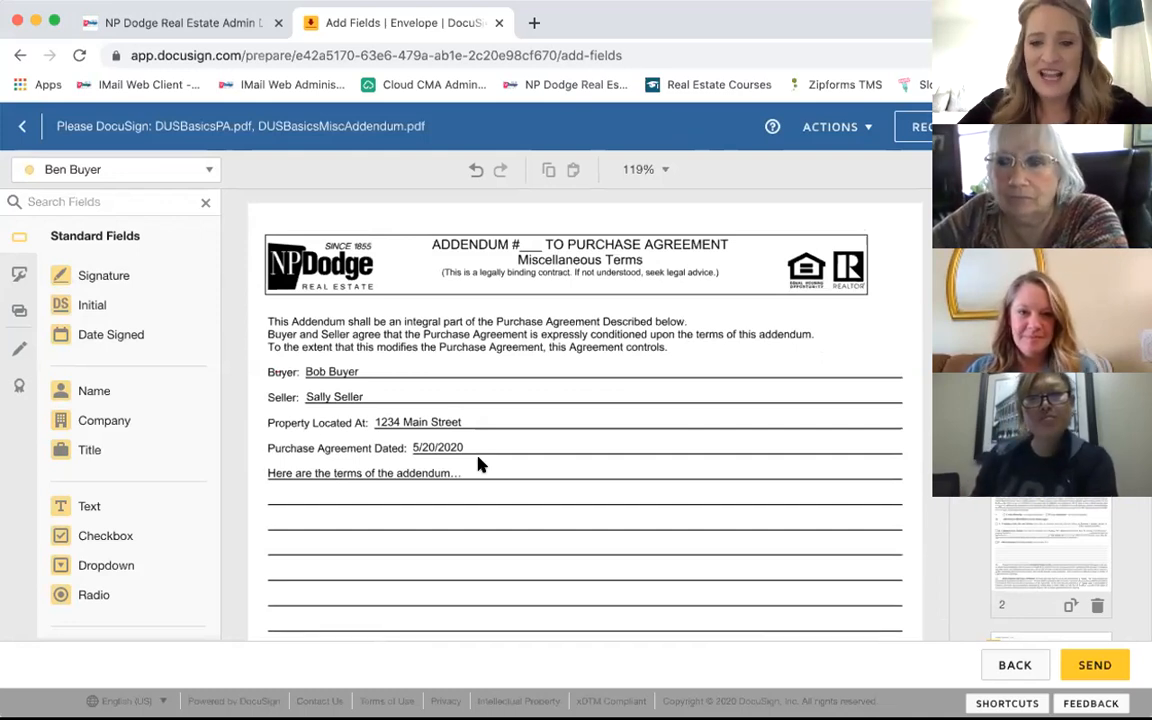
Step: Add the buyer's Signature and Date Signed fields on the addendum's first Buyer line
{"action": "scroll", "coordinate": [478, 464], "scroll_direction": "down", "scroll_amount": 5}
{"action": "scroll", "coordinate": [478, 464], "scroll_direction": "down", "scroll_amount": 4}
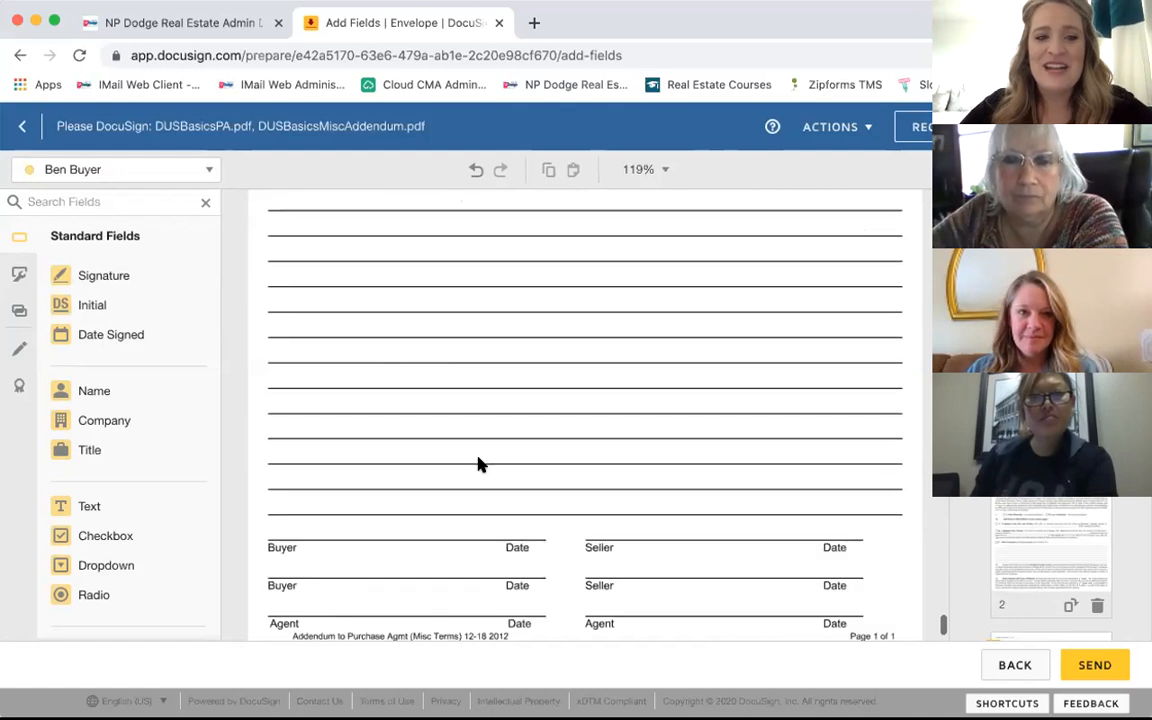
{"action": "scroll", "coordinate": [478, 464], "scroll_direction": "down", "scroll_amount": 1}
{"action": "left_click", "coordinate": [108, 283]}
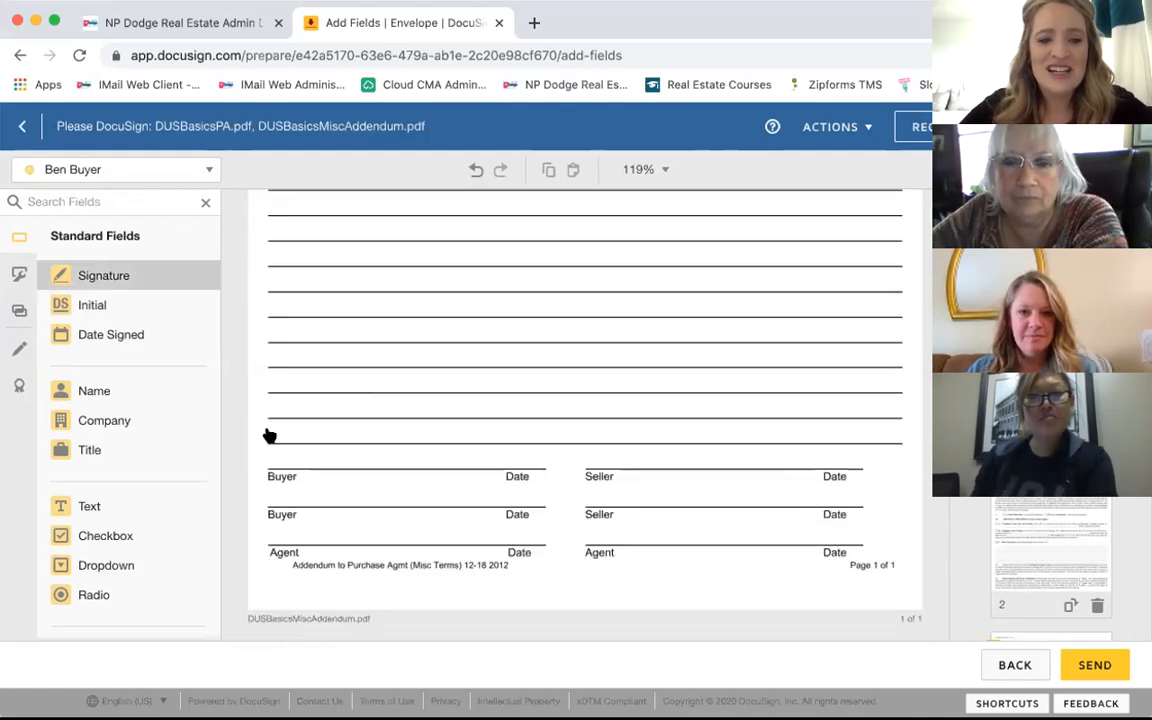
{"action": "left_click", "coordinate": [268, 434]}
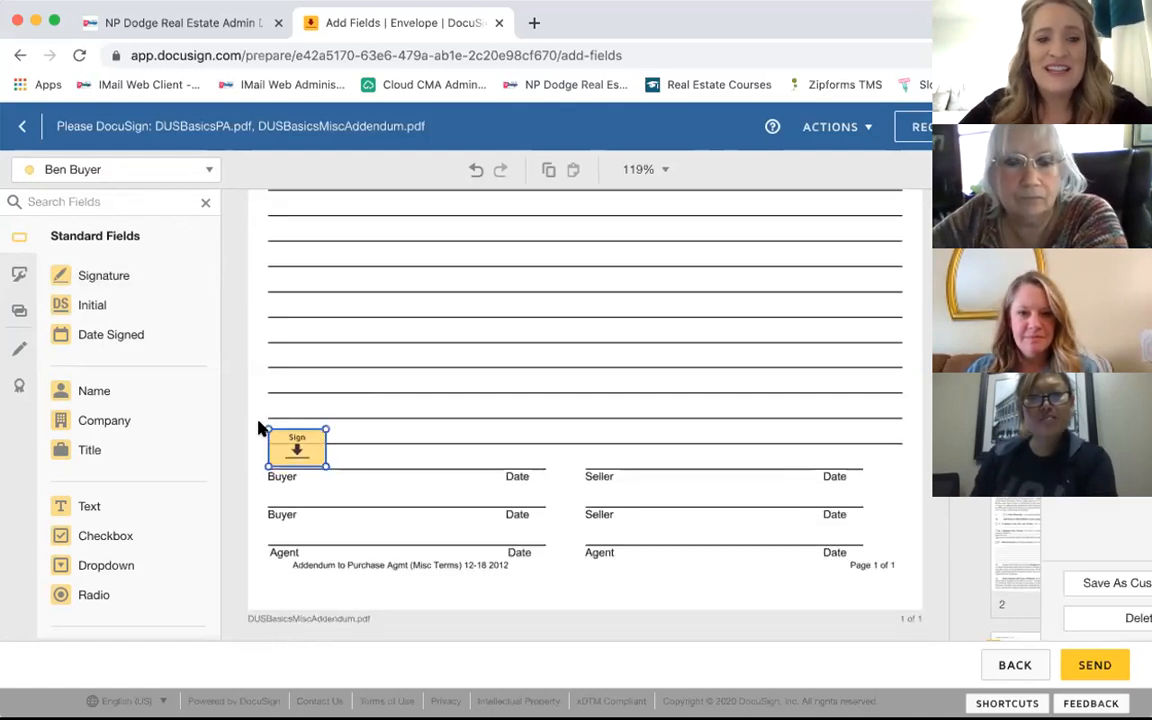
{"action": "left_click", "coordinate": [113, 335]}
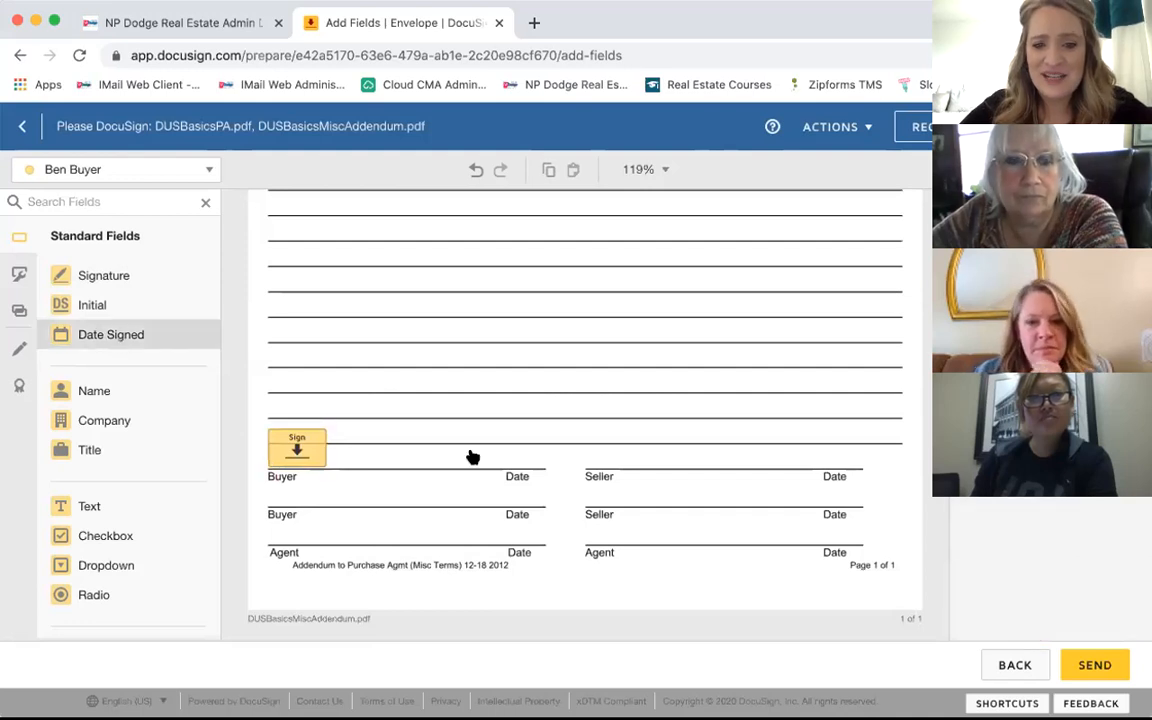
{"action": "left_click", "coordinate": [472, 457]}
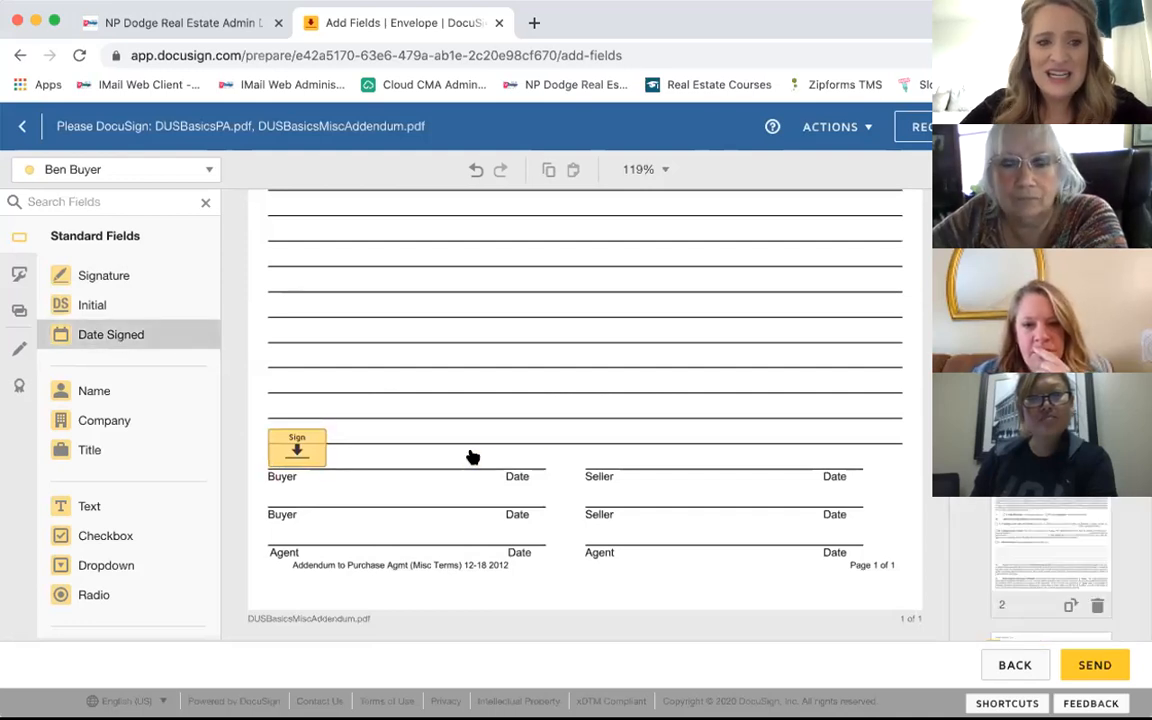
Step: Add the second signer's Signature and Date Signed fields on the addendum's second Buyer line
{"action": "left_click", "coordinate": [121, 172]}
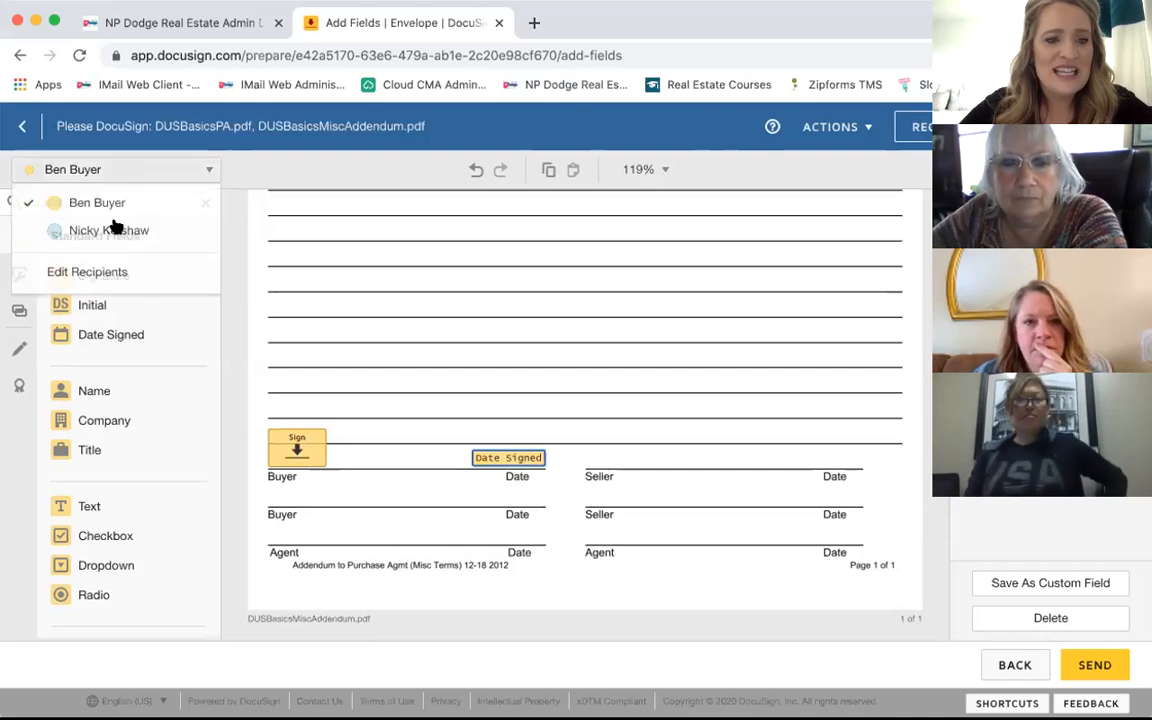
{"action": "left_click", "coordinate": [114, 229]}
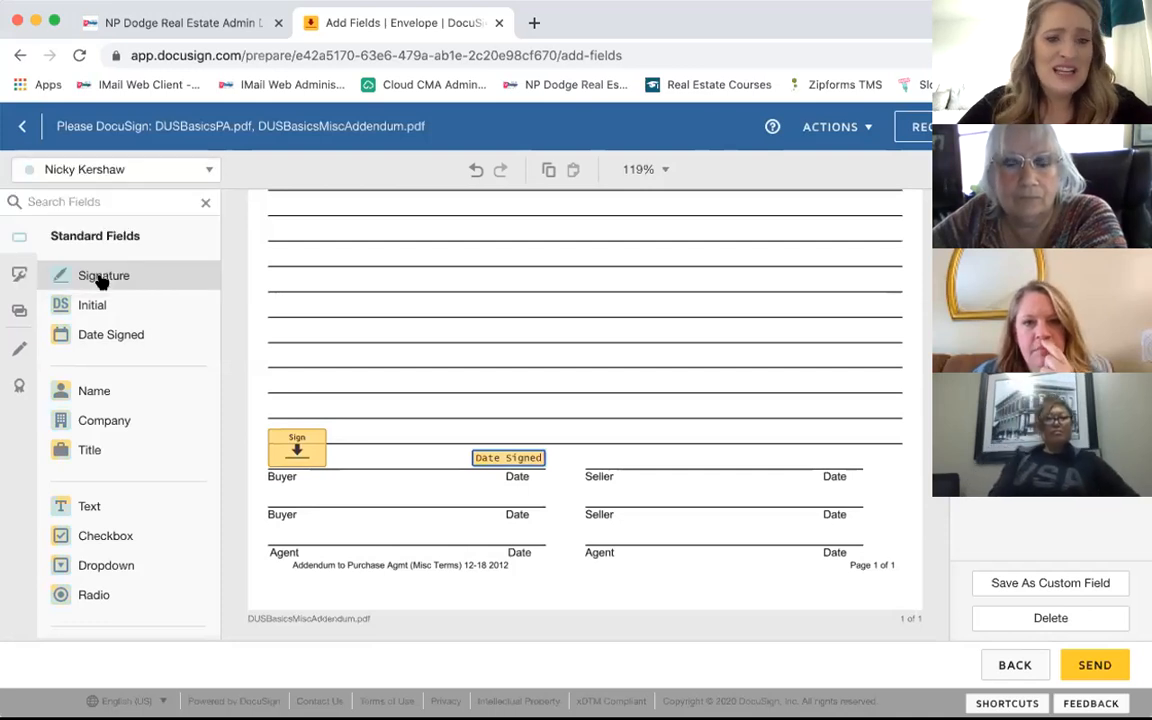
{"action": "left_click", "coordinate": [102, 280]}
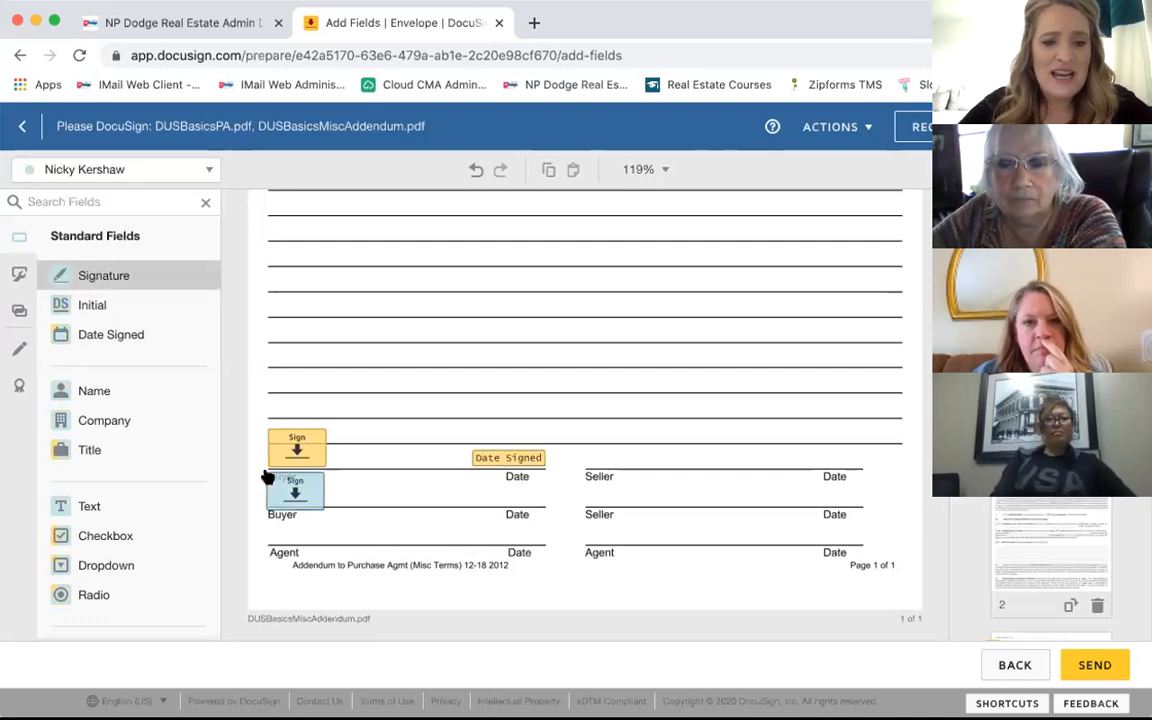
{"action": "left_click", "coordinate": [268, 476]}
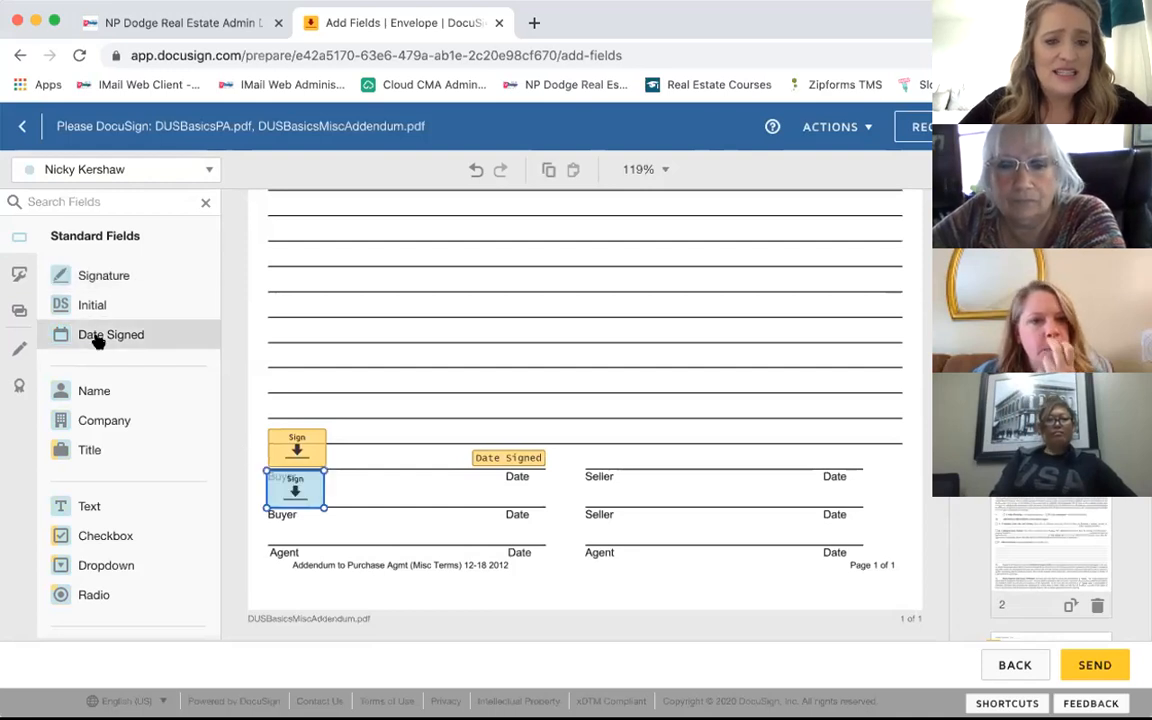
{"action": "left_click", "coordinate": [97, 341]}
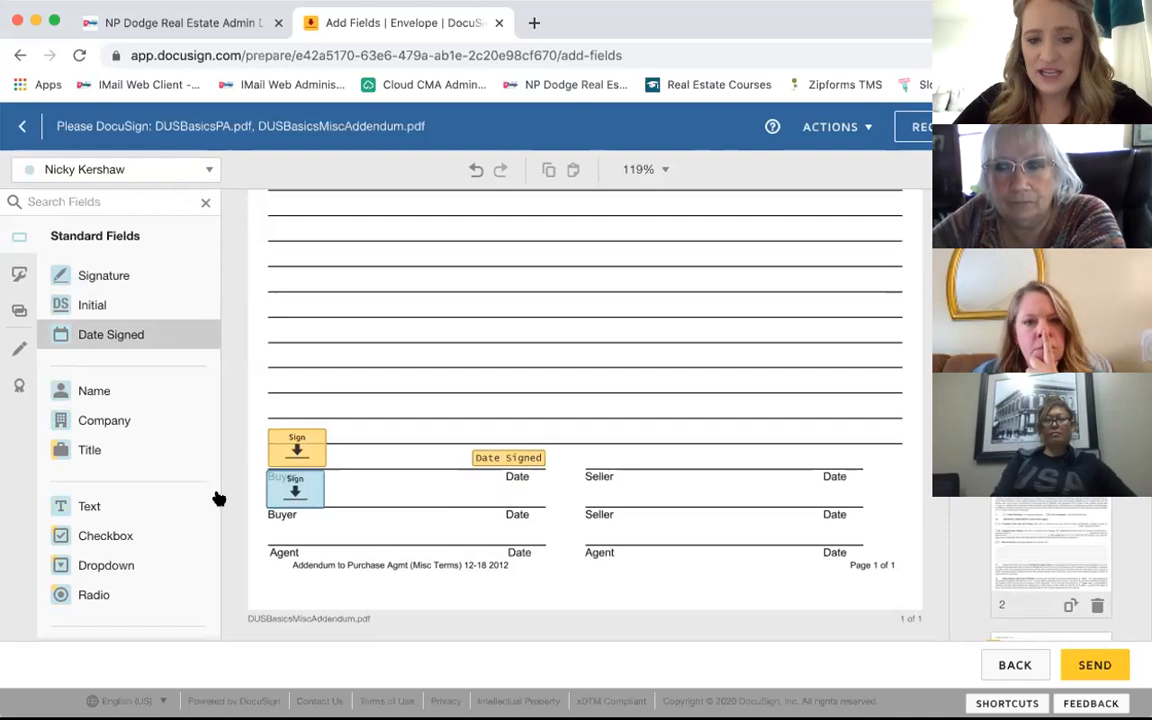
{"action": "left_click", "coordinate": [507, 496]}
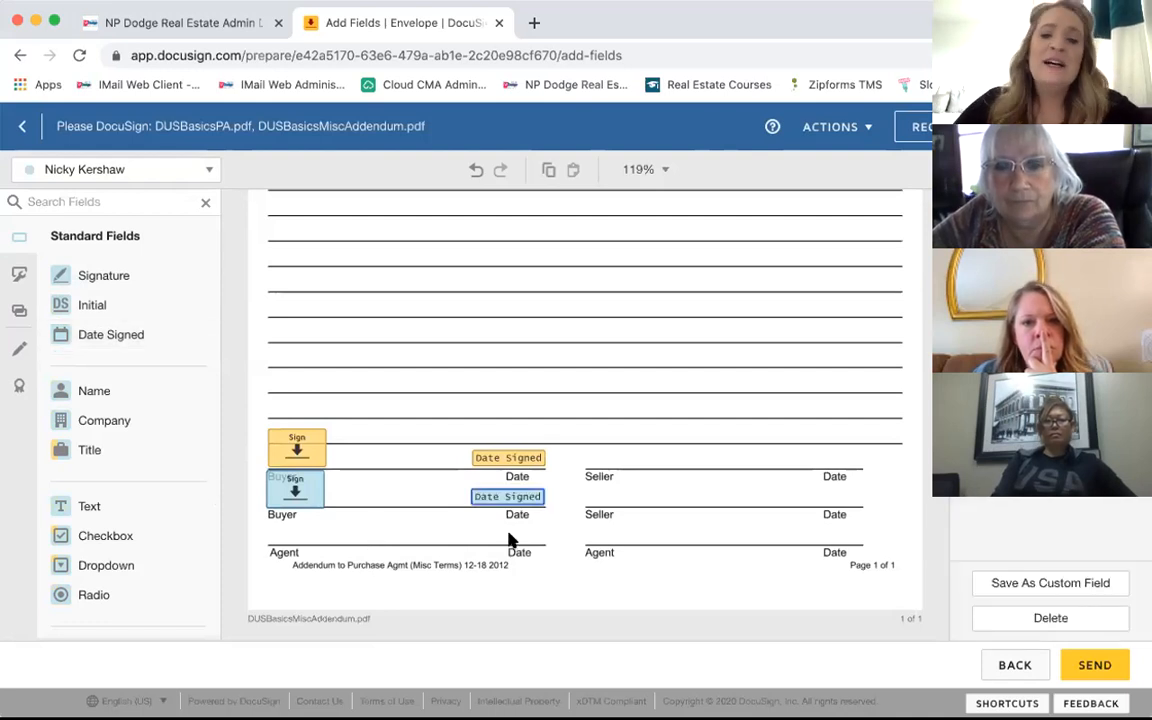
{"action": "left_click", "coordinate": [436, 428]}
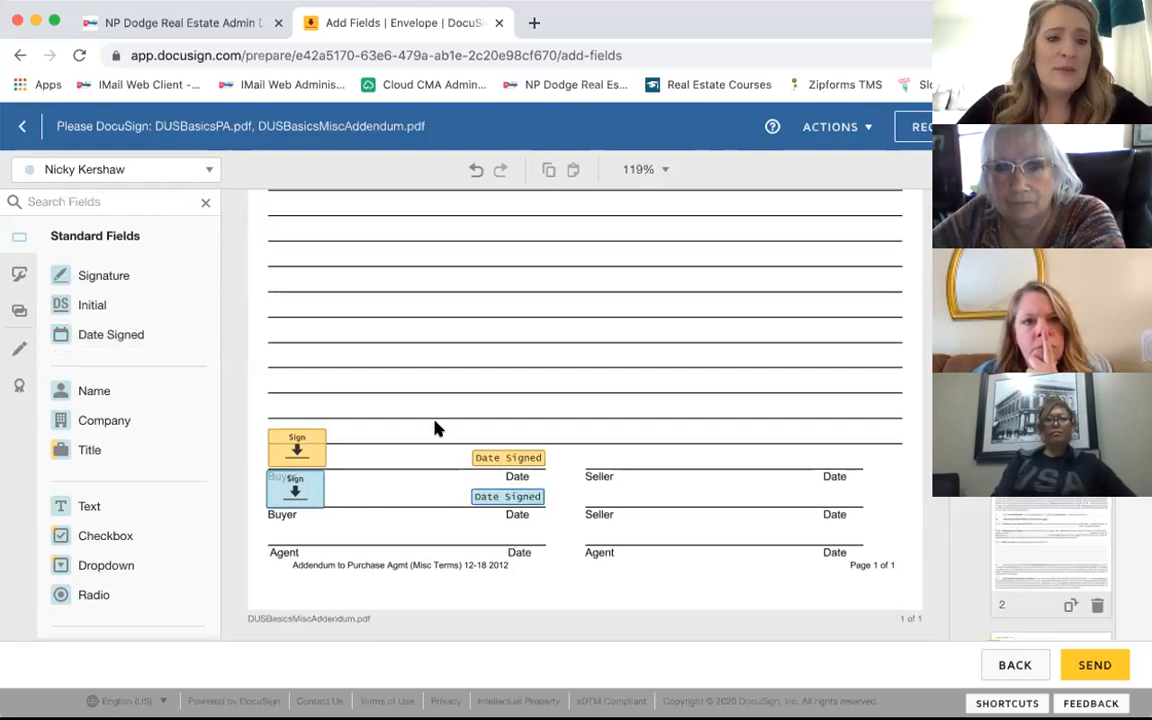
{"action": "scroll", "coordinate": [436, 428], "scroll_direction": "up", "scroll_amount": 1}
{"action": "left_click", "coordinate": [172, 169]}
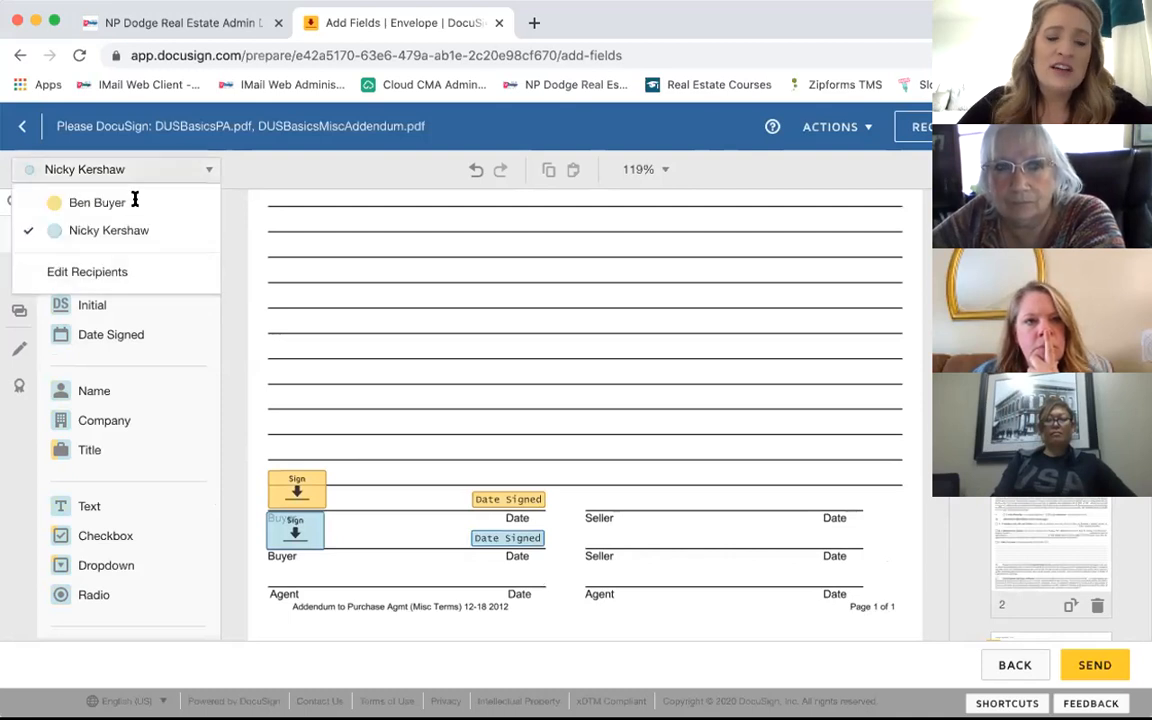
Step: Assign to the first signer and drop a Text field on the first addendum terms blank line
{"action": "left_click", "coordinate": [135, 200]}
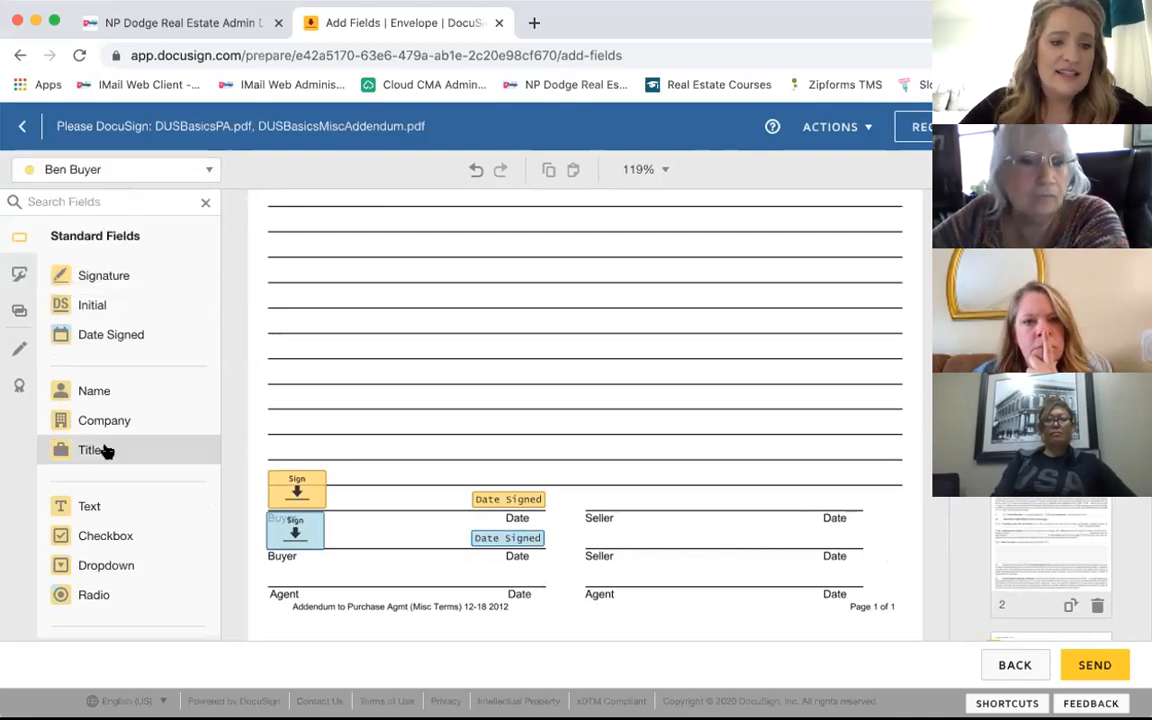
{"action": "scroll", "coordinate": [107, 451], "scroll_direction": "down", "scroll_amount": 1}
{"action": "scroll", "coordinate": [107, 451], "scroll_direction": "down", "scroll_amount": 1}
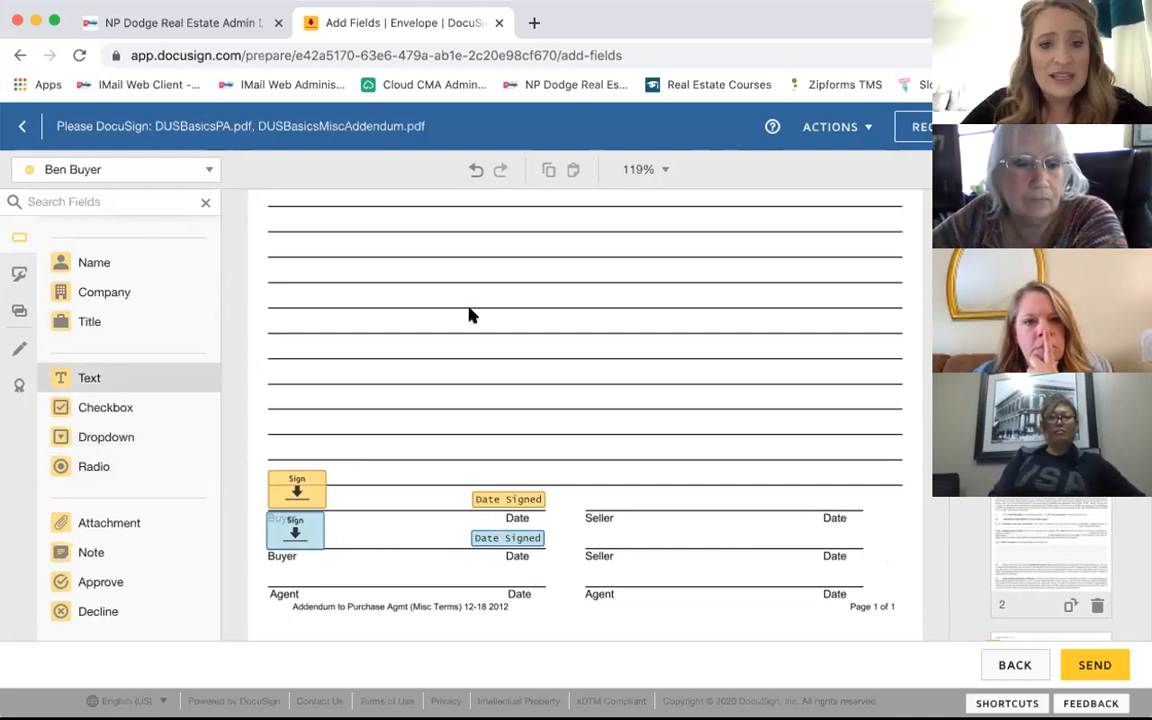
{"action": "scroll", "coordinate": [470, 315], "scroll_direction": "up", "scroll_amount": 3}
{"action": "scroll", "coordinate": [470, 315], "scroll_direction": "up", "scroll_amount": 1}
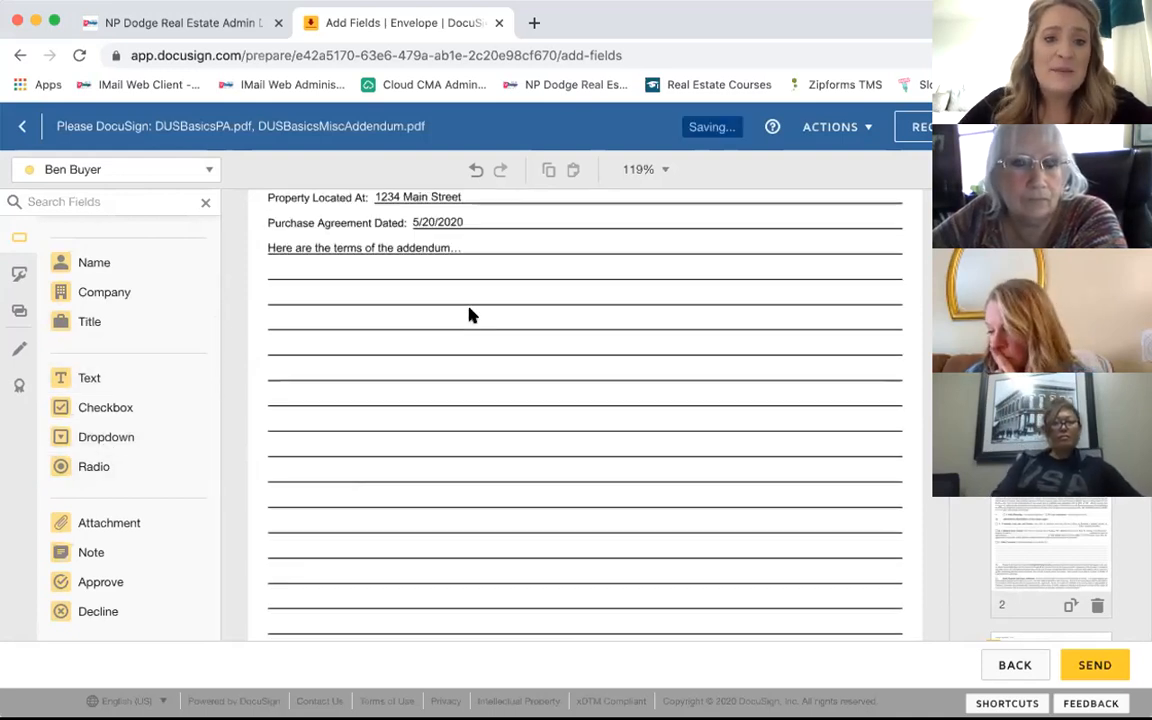
{"action": "scroll", "coordinate": [470, 315], "scroll_direction": "up", "scroll_amount": 2}
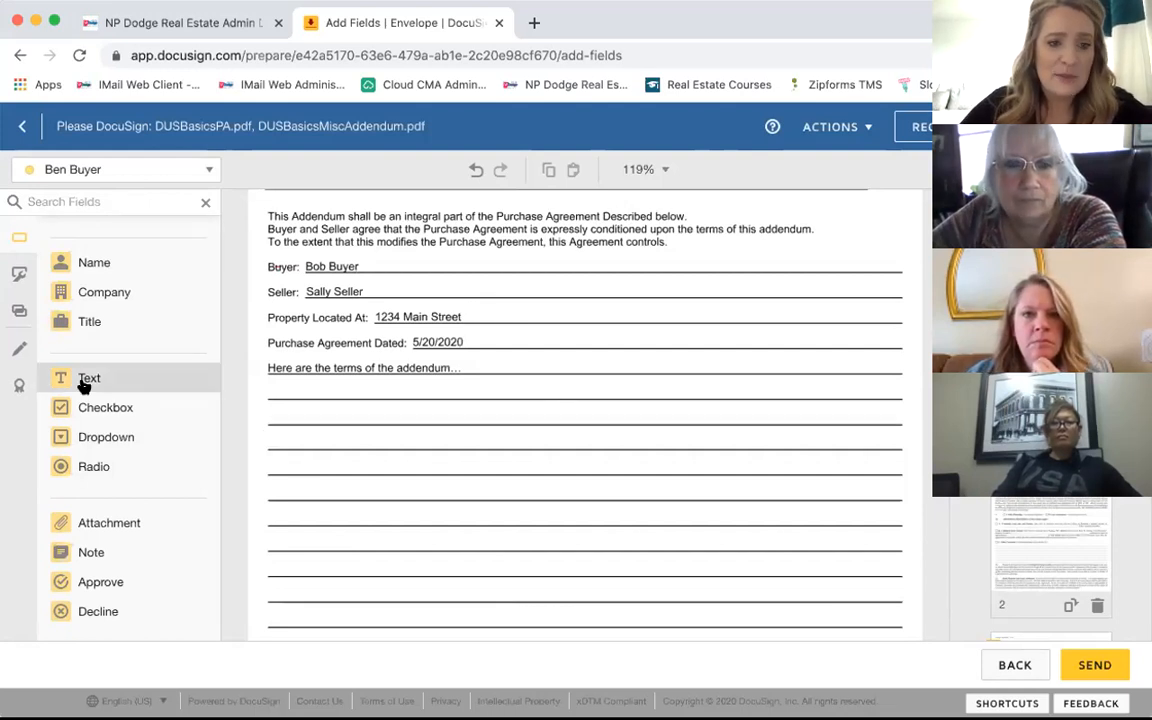
{"action": "left_click", "coordinate": [178, 378]}
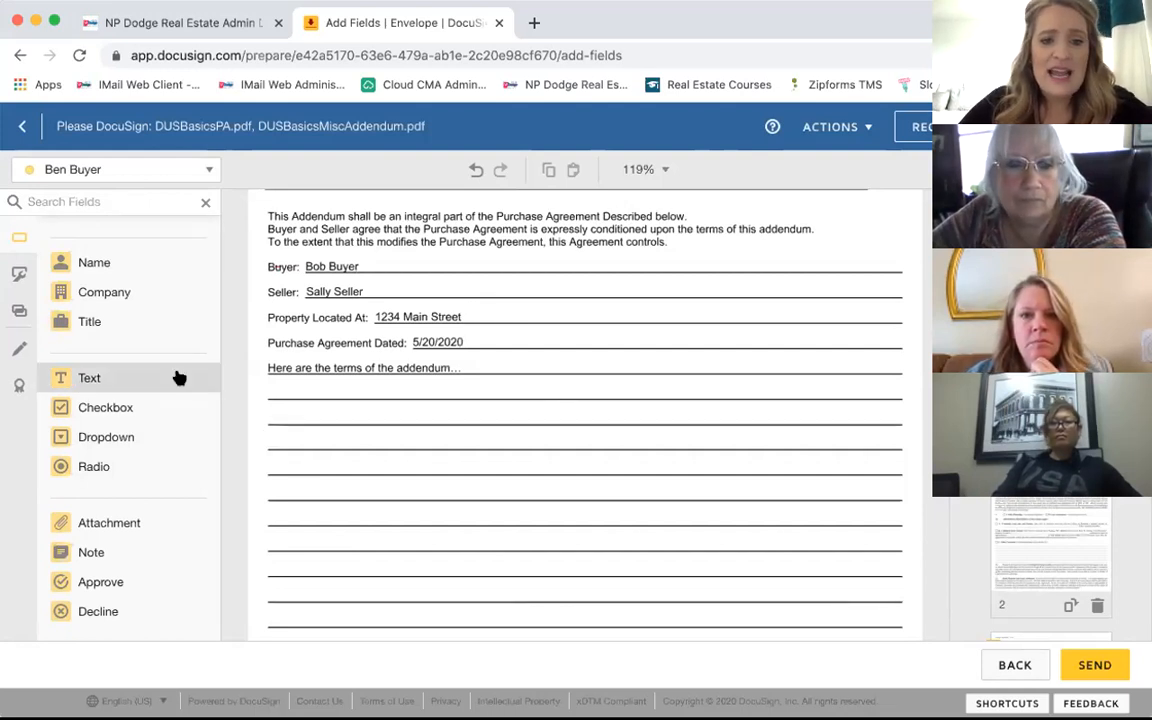
{"action": "left_click", "coordinate": [270, 386]}
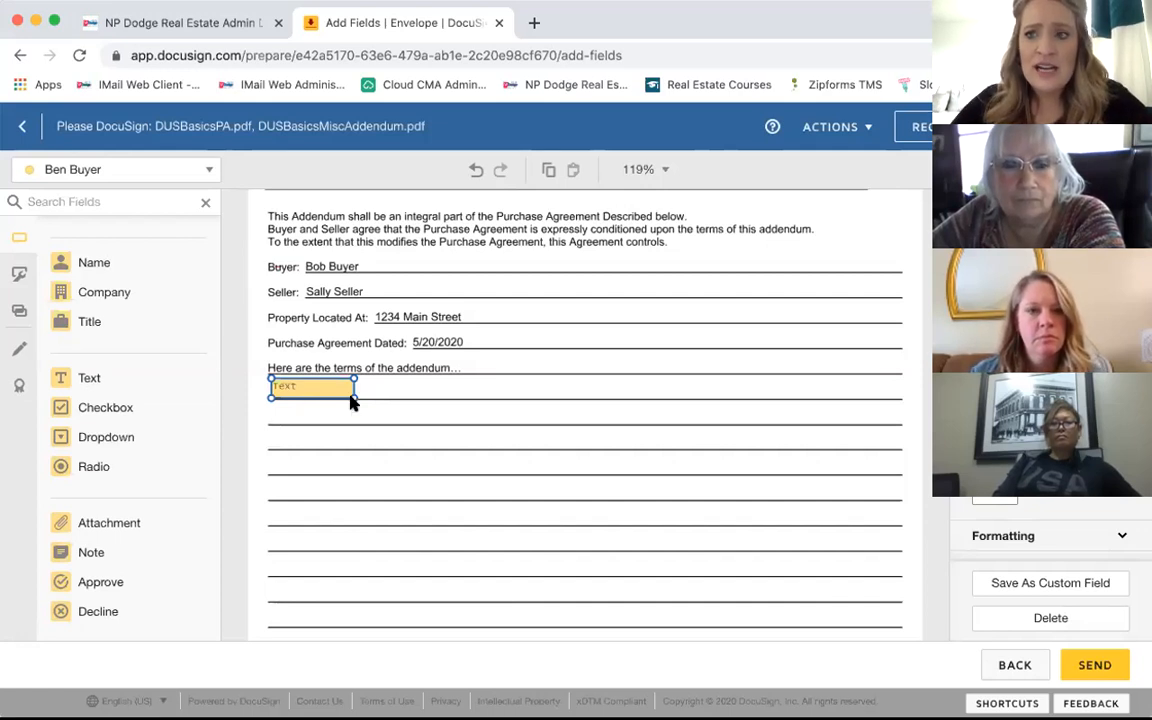
Step: Stretch the addendum Text field over the blank lines and enter 'This is where i can add the terms of my addendum'
{"action": "left_click_drag", "start_coordinate": [354, 396], "coordinate": [486, 479]}
{"action": "left_click_drag", "start_coordinate": [631, 554], "coordinate": [775, 576]}
{"action": "left_click_drag", "start_coordinate": [852, 575], "coordinate": [901, 578]}
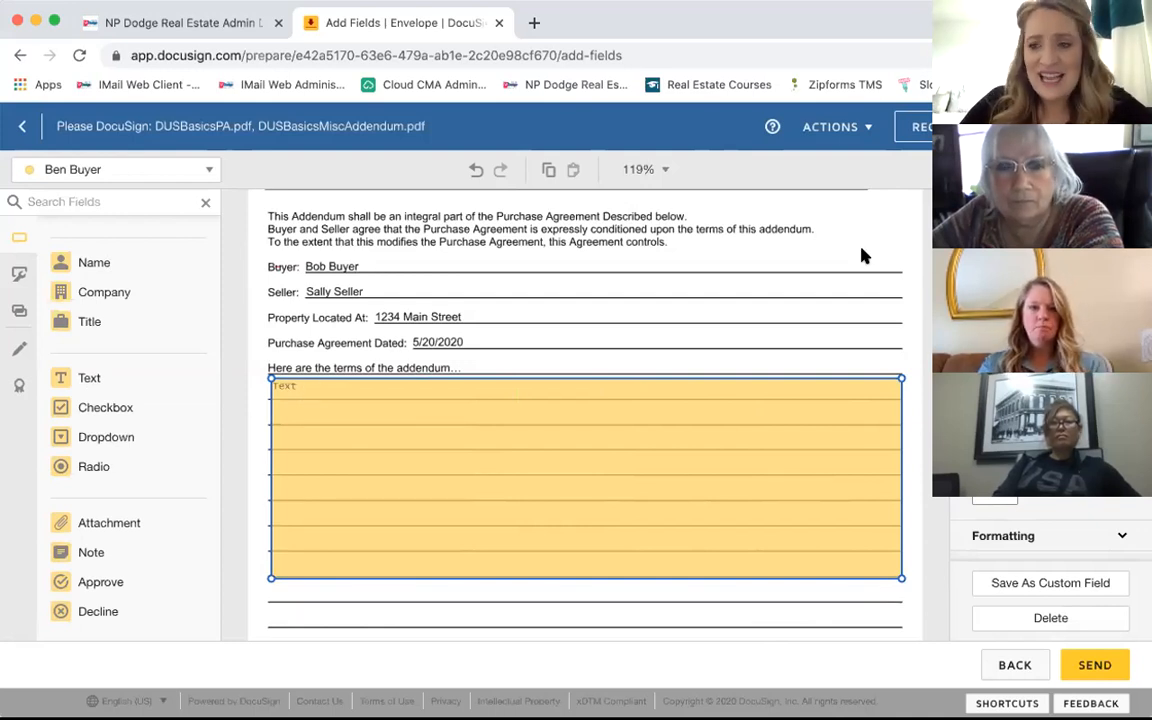
{"action": "scroll", "coordinate": [1000, 450], "scroll_direction": "down", "scroll_amount": 2}
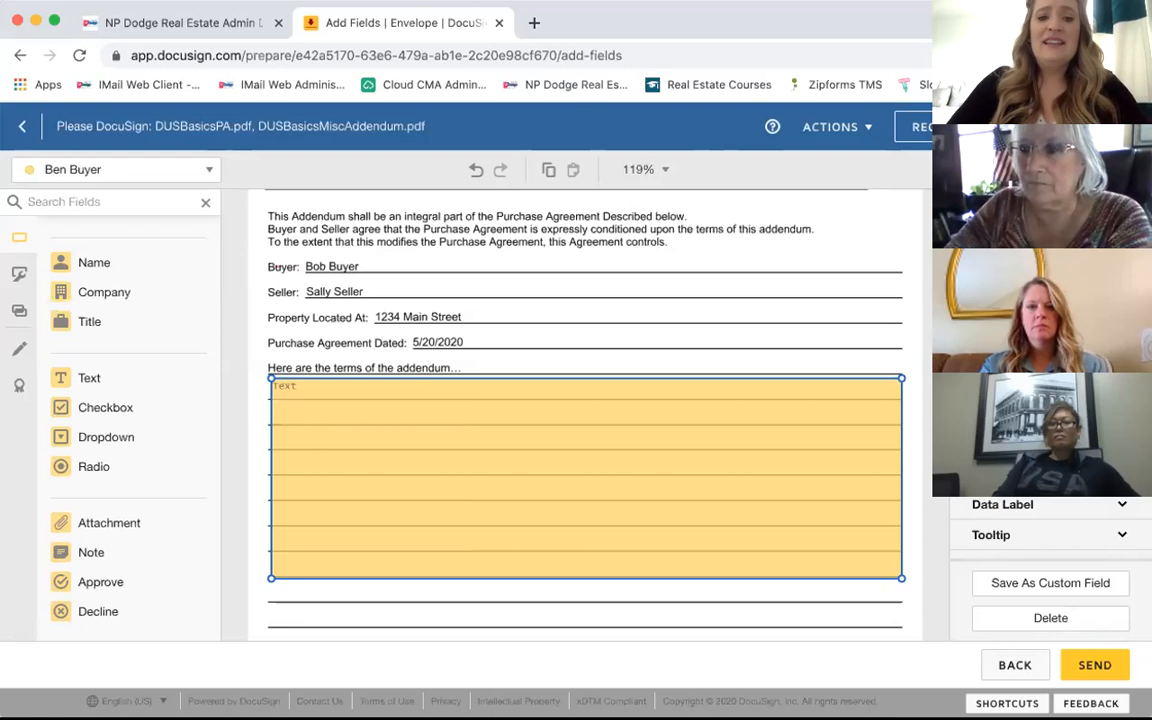
{"action": "type", "text": "This is where i can"}
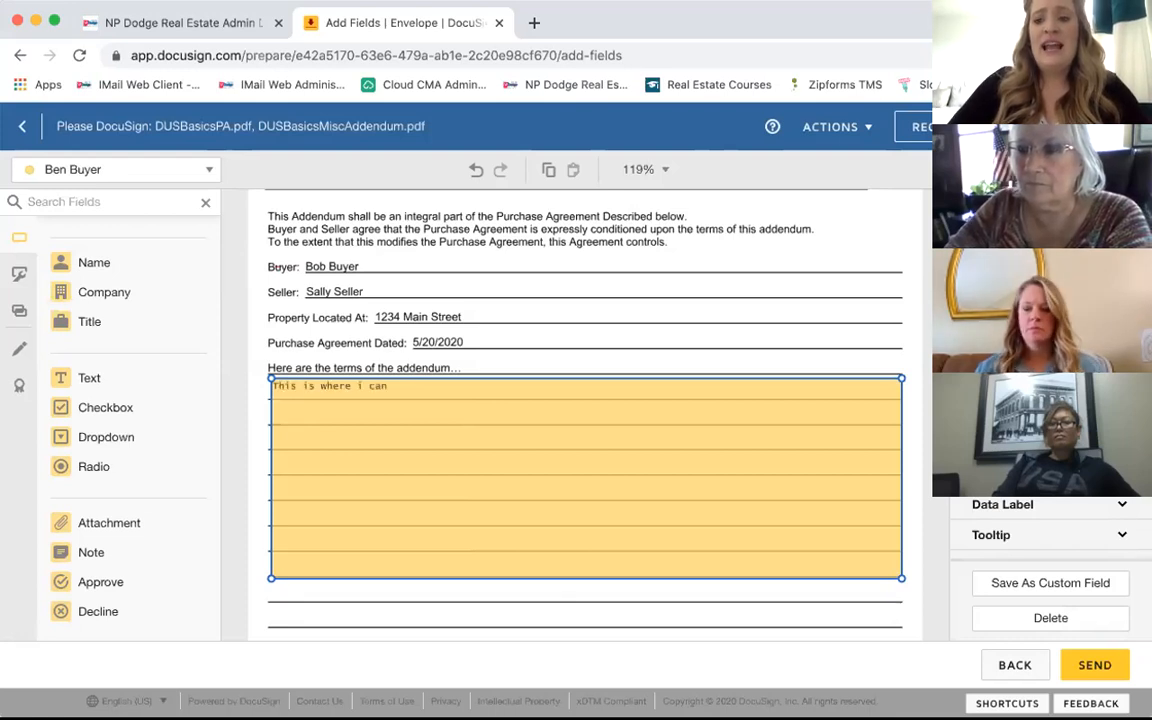
{"action": "type", "text": " add the terms of my addendum"}
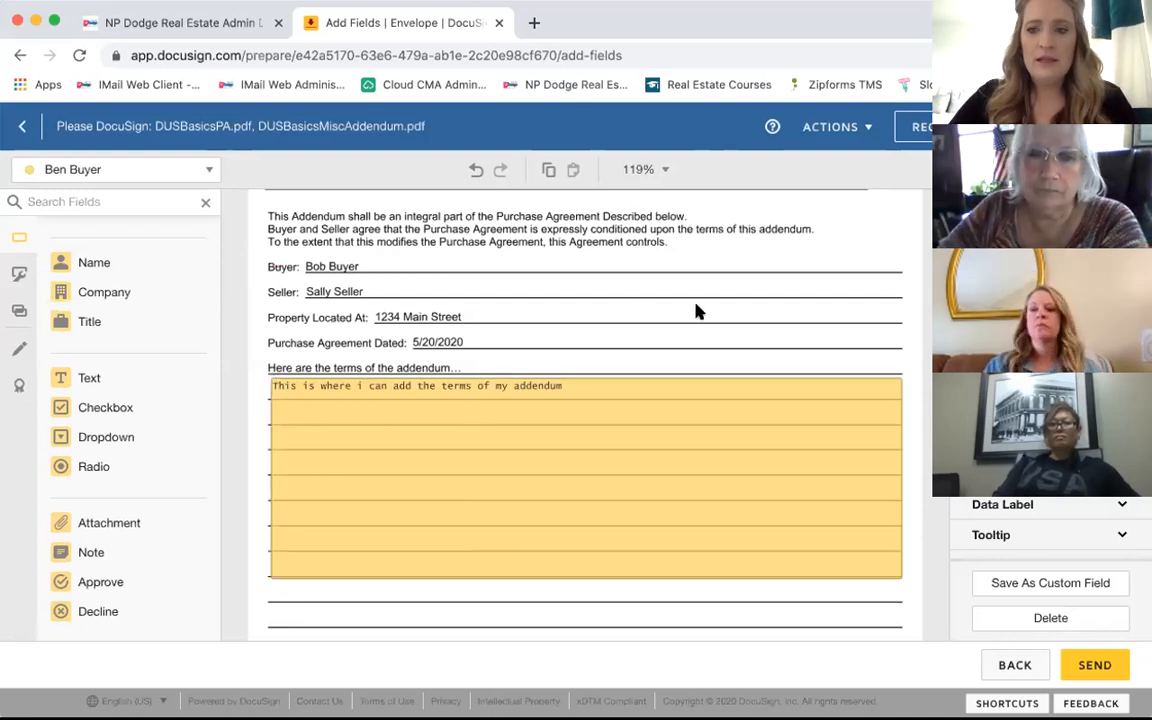
{"action": "left_click", "coordinate": [697, 312]}
{"action": "left_click", "coordinate": [508, 462]}
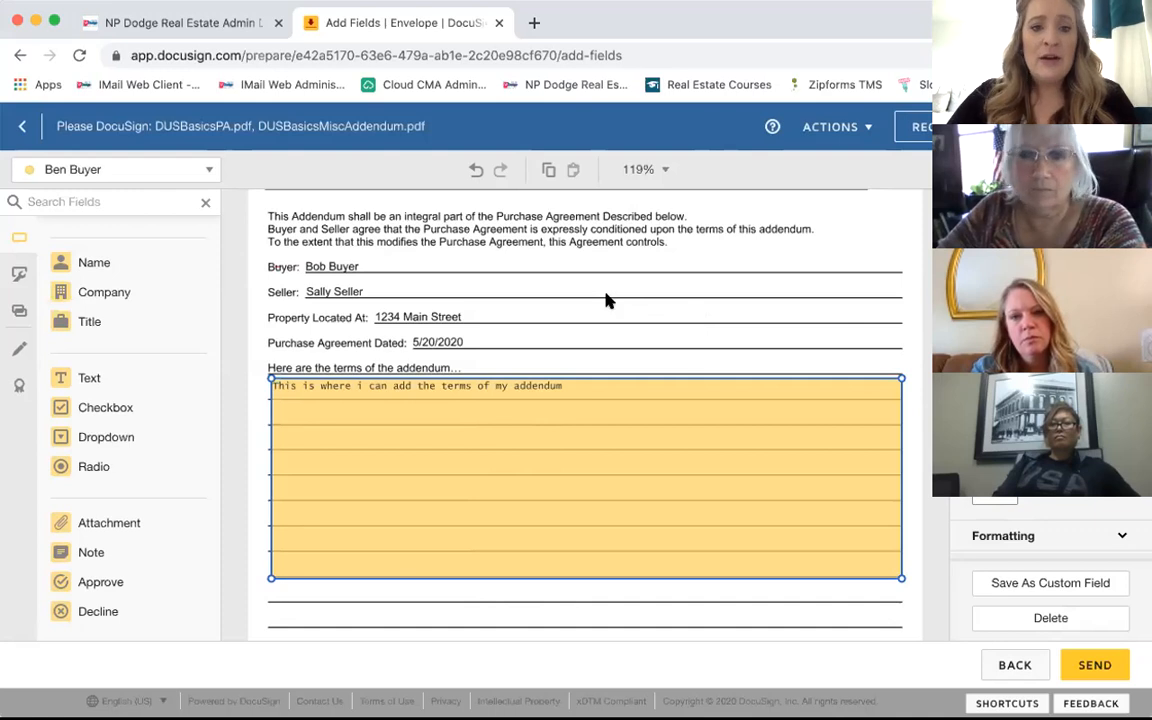
Step: Scroll back up the purchase agreement to the page 7 Purchaser signature block
{"action": "scroll", "coordinate": [607, 300], "scroll_direction": "up", "scroll_amount": 5}
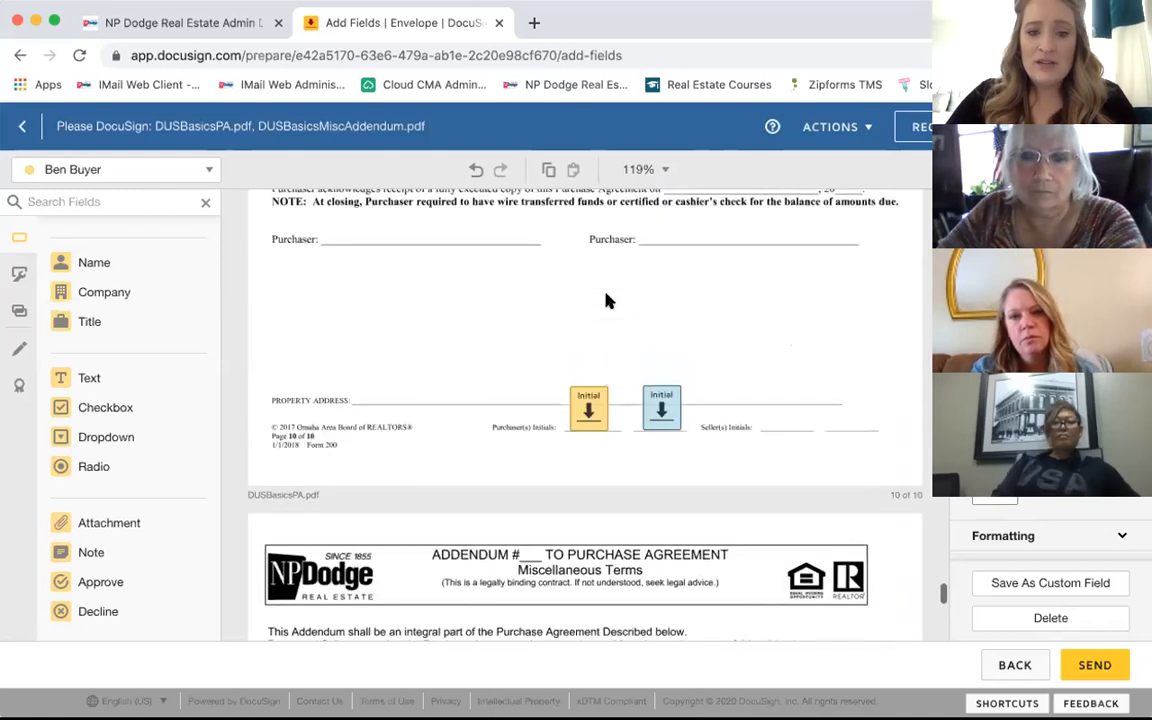
{"action": "scroll", "coordinate": [607, 300], "scroll_direction": "up", "scroll_amount": 5}
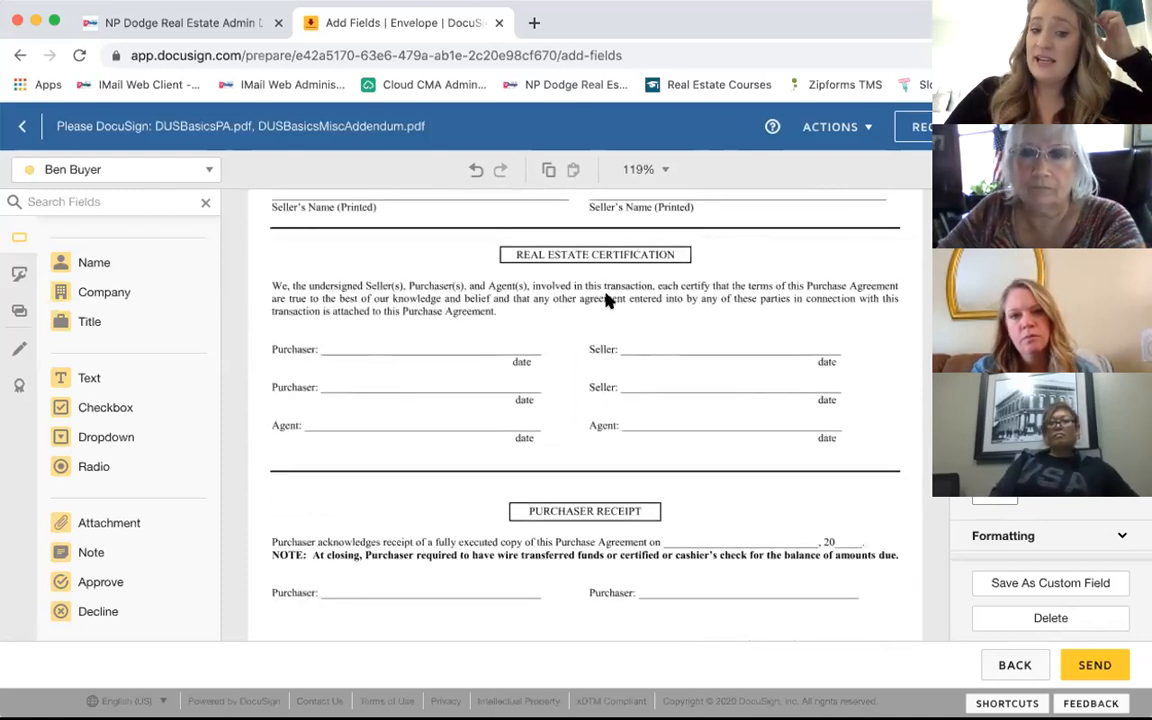
{"action": "scroll", "coordinate": [607, 300], "scroll_direction": "up", "scroll_amount": 3}
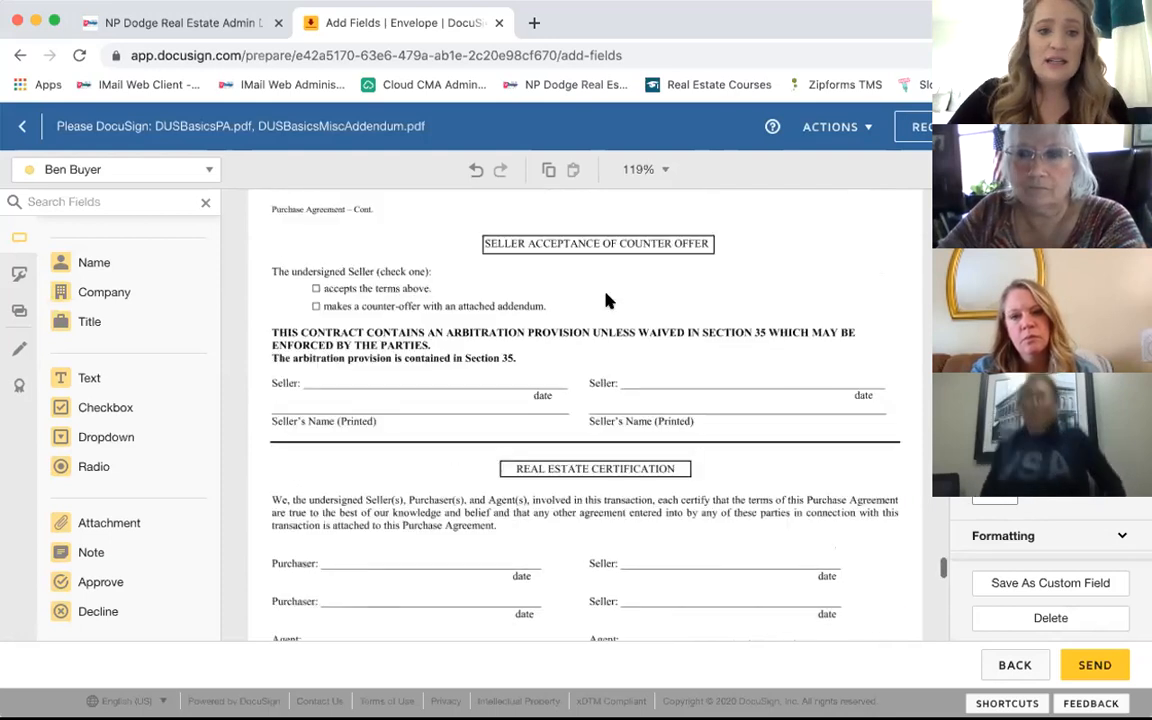
{"action": "scroll", "coordinate": [607, 300], "scroll_direction": "up", "scroll_amount": 5}
{"action": "scroll", "coordinate": [607, 300], "scroll_direction": "up", "scroll_amount": 8}
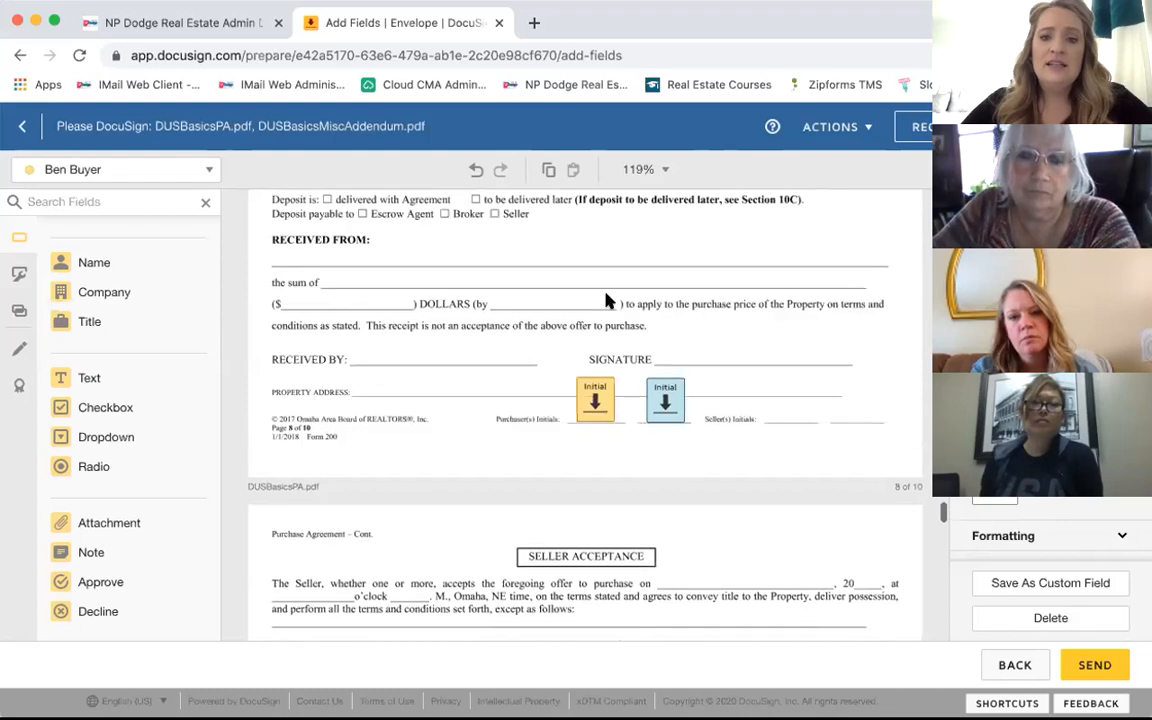
{"action": "scroll", "coordinate": [607, 300], "scroll_direction": "up", "scroll_amount": 8}
{"action": "scroll", "coordinate": [607, 300], "scroll_direction": "up", "scroll_amount": 5}
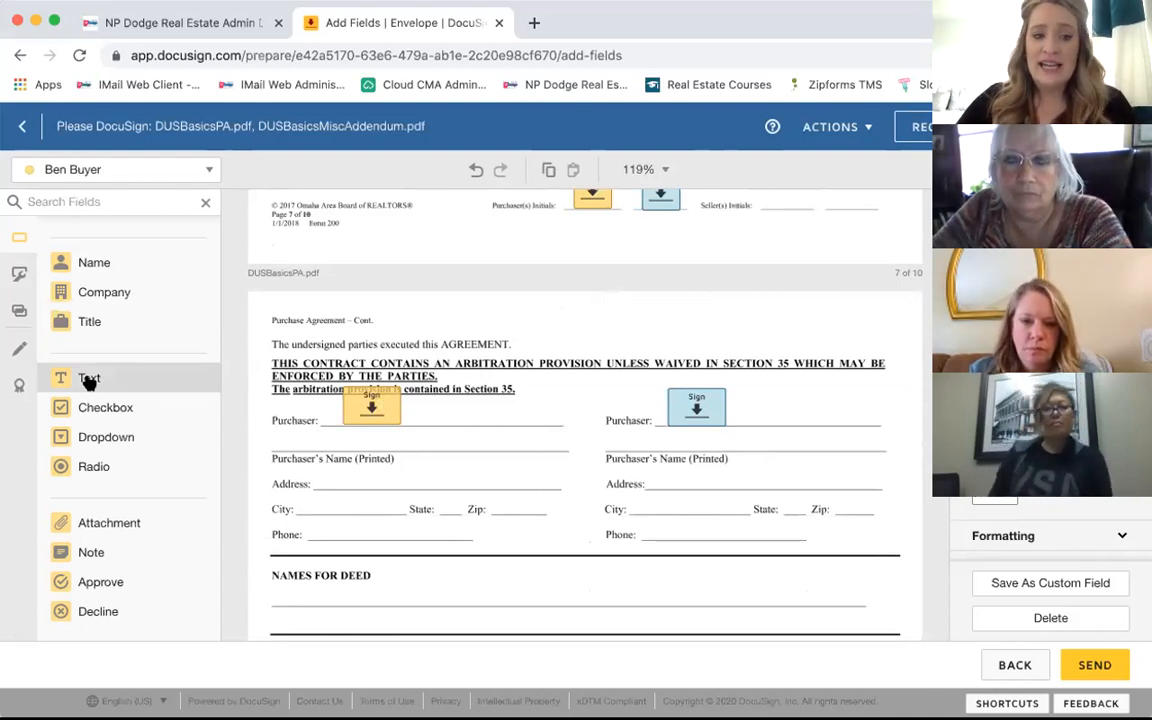
Step: Add a resized Text field beside the first Purchaser's Sign field reading 'POA for' plus the second signer's name
{"action": "left_click_drag", "start_coordinate": [89, 380], "coordinate": [458, 407]}
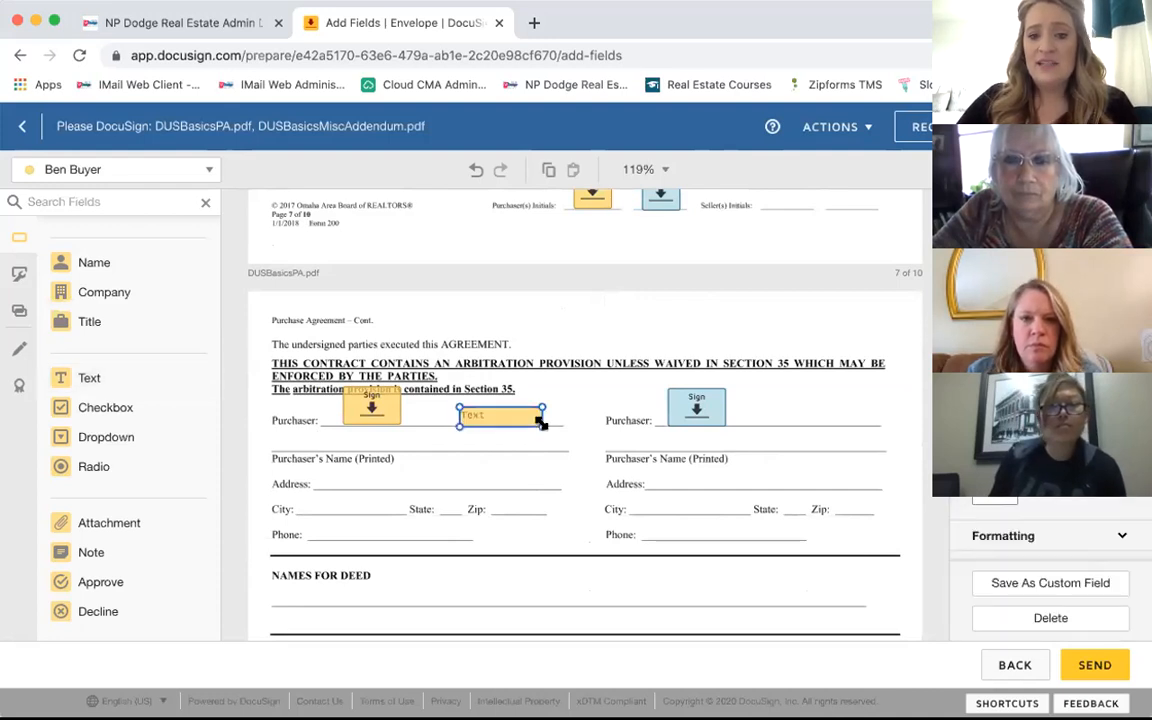
{"action": "left_click_drag", "start_coordinate": [571, 438], "coordinate": [588, 471]}
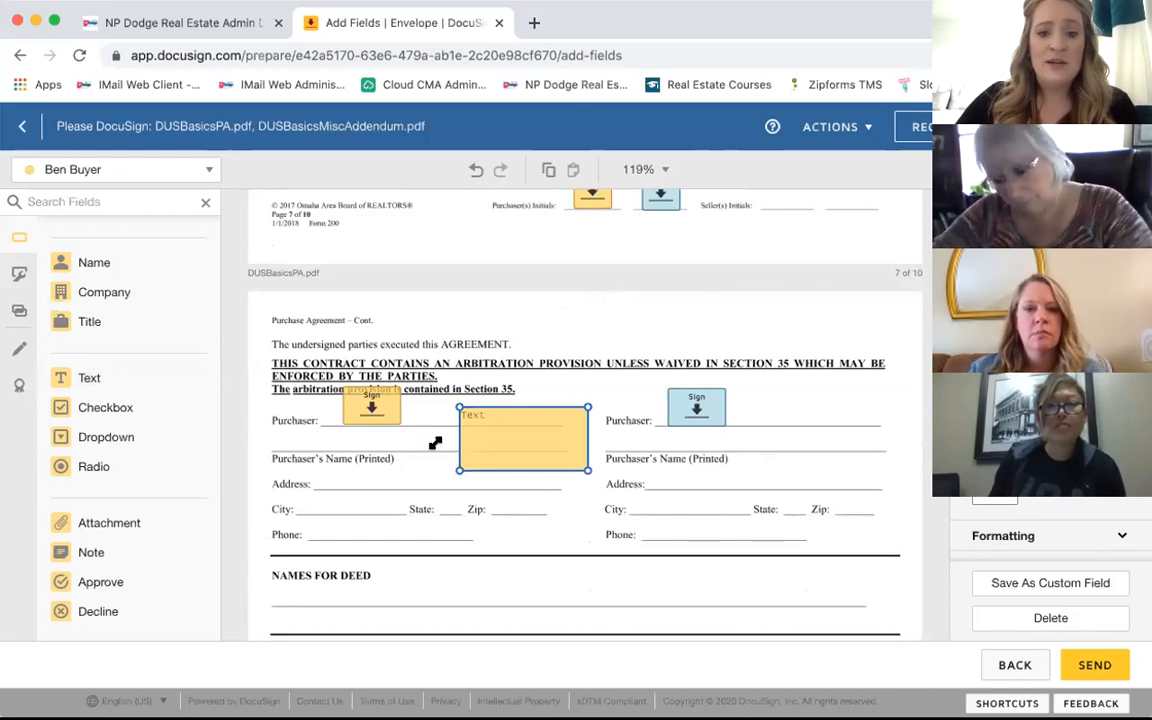
{"action": "left_click_drag", "start_coordinate": [435, 443], "coordinate": [398, 450]}
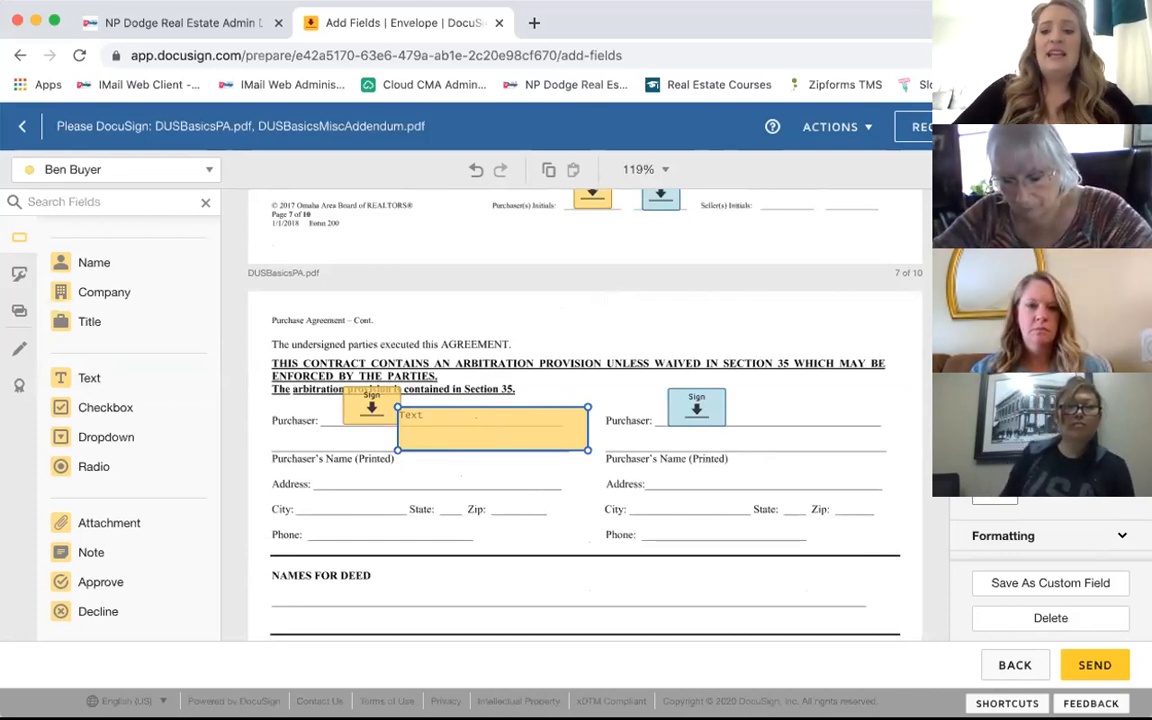
{"action": "type", "text": "POA for"}
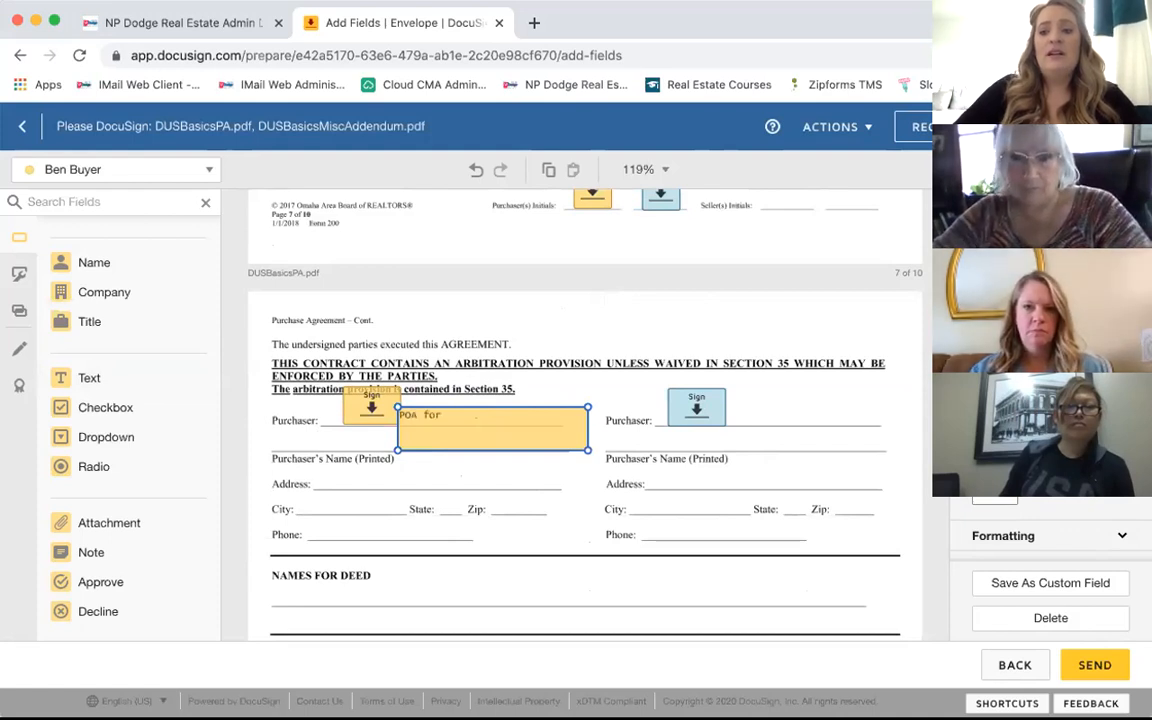
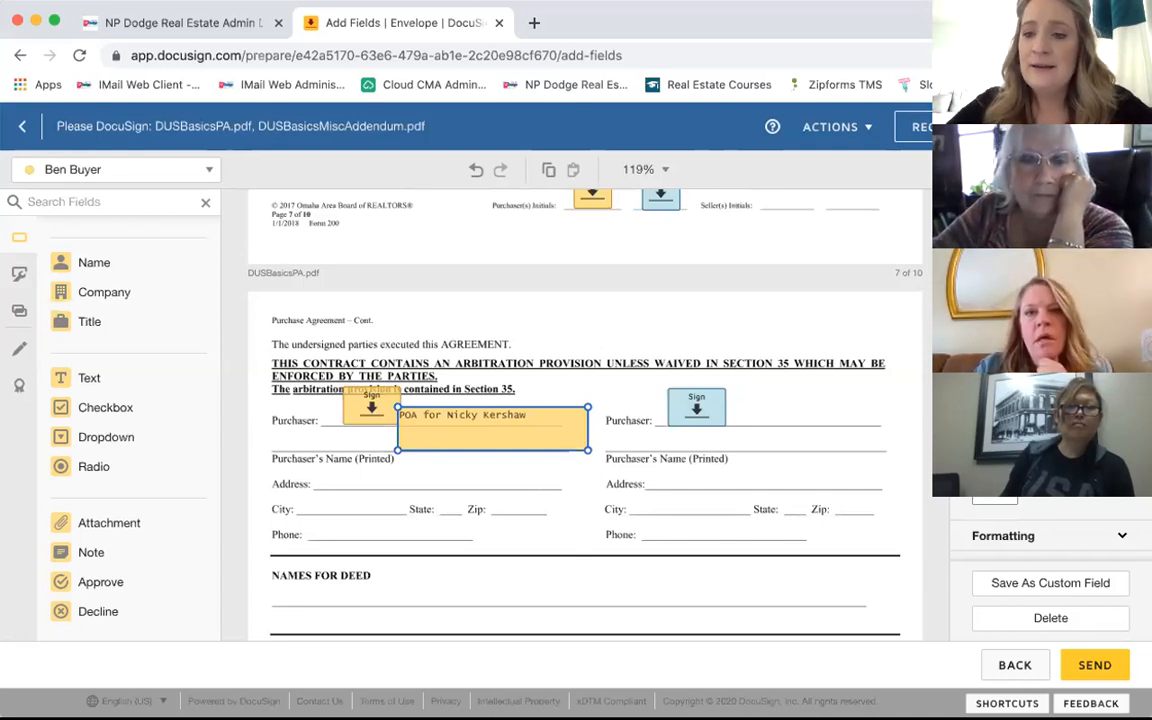
Step: Move the POA text field snug against the first purchaser's Sign tag and shorten it
{"action": "left_click", "coordinate": [867, 306]}
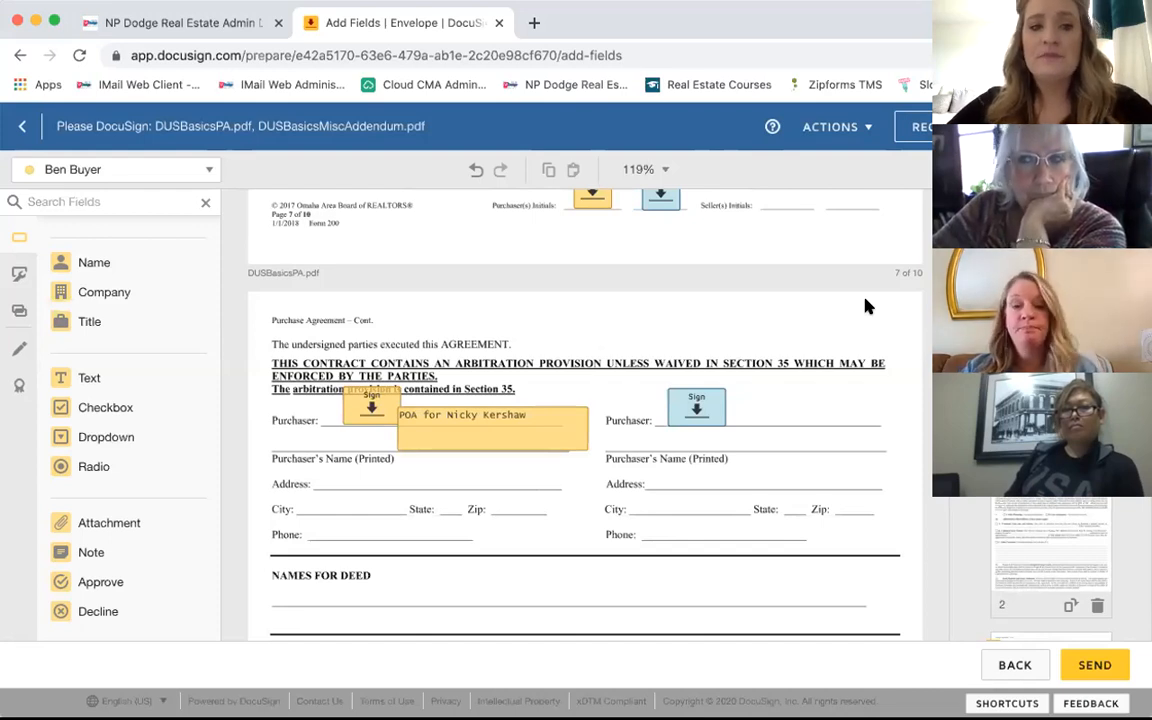
{"action": "left_click", "coordinate": [476, 411]}
{"action": "left_click_drag", "start_coordinate": [431, 440], "coordinate": [443, 436]}
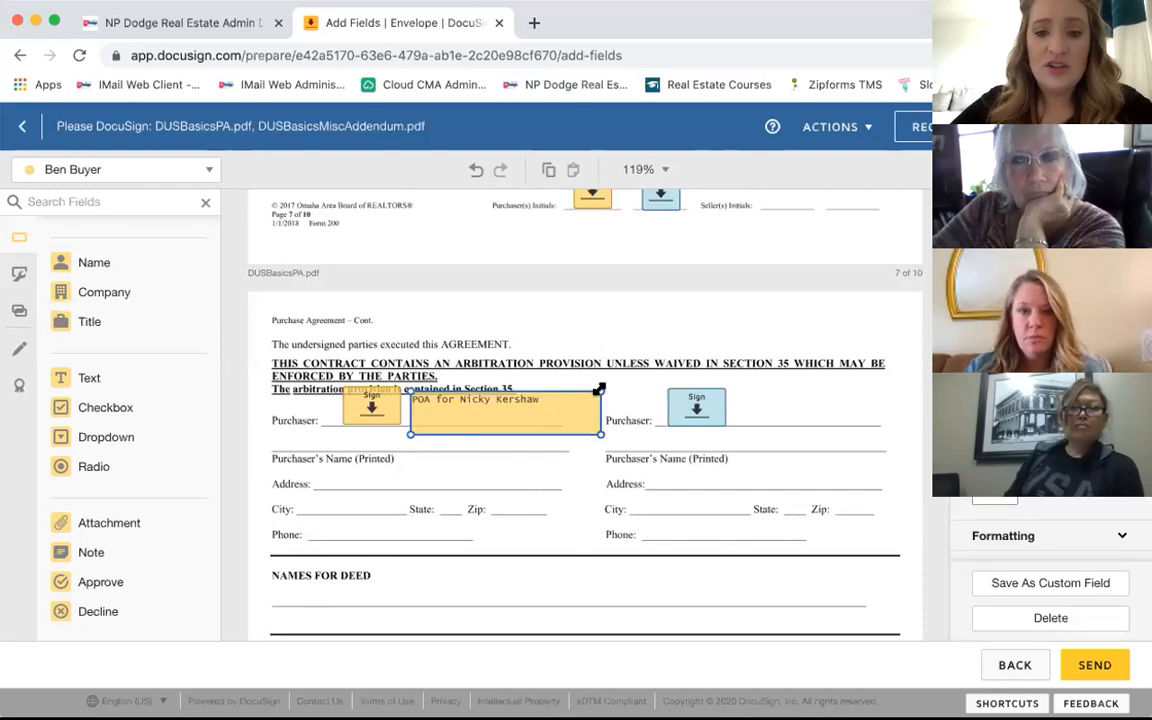
{"action": "left_click_drag", "start_coordinate": [599, 388], "coordinate": [604, 404]}
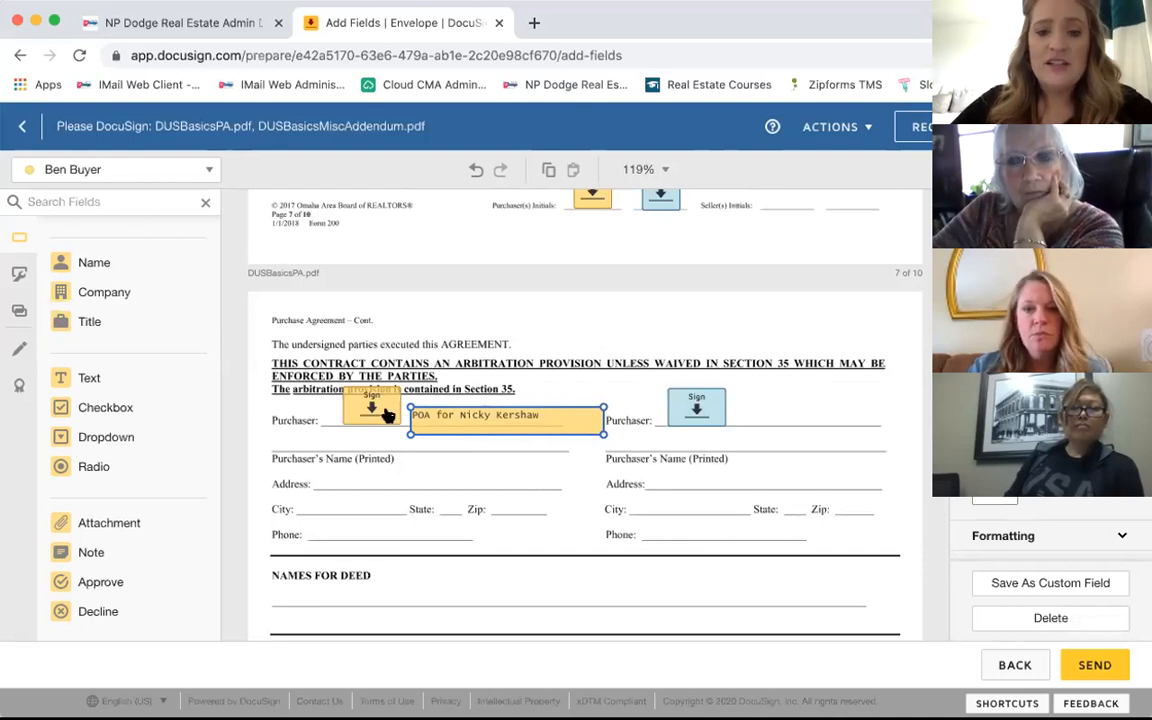
{"action": "left_click", "coordinate": [160, 172]}
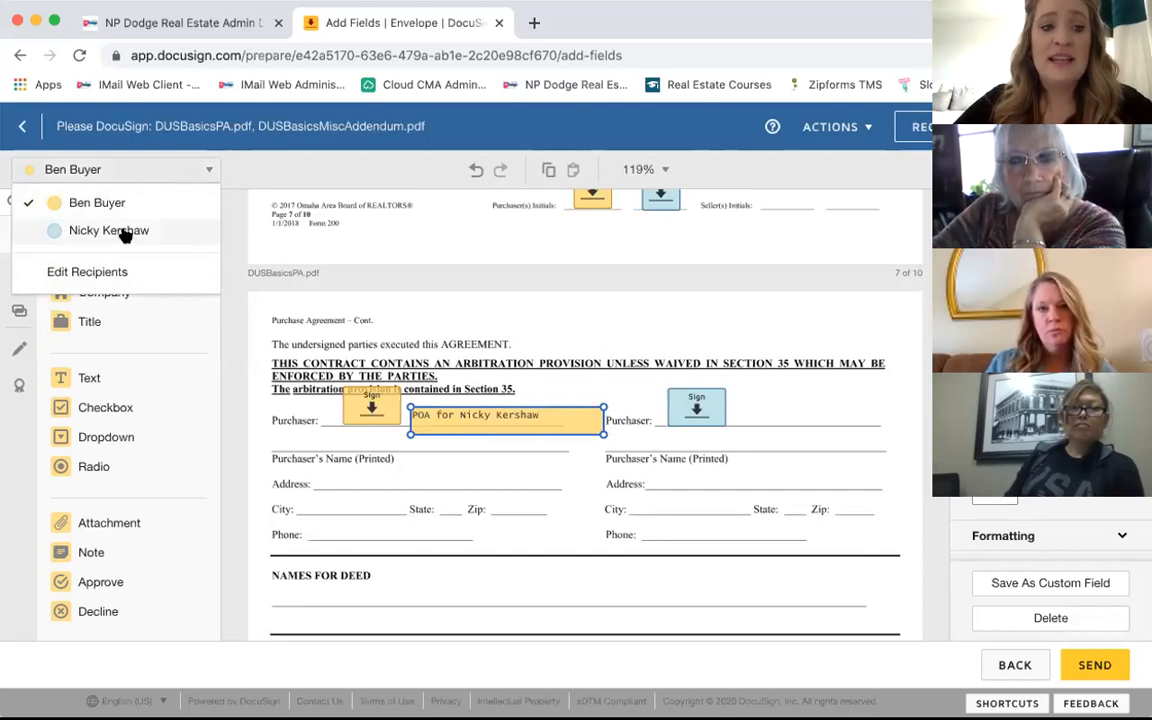
Step: Add an enlarged second-recipient Text field beside their Sign tag reading 'HEre is the trust information'
{"action": "left_click", "coordinate": [125, 233]}
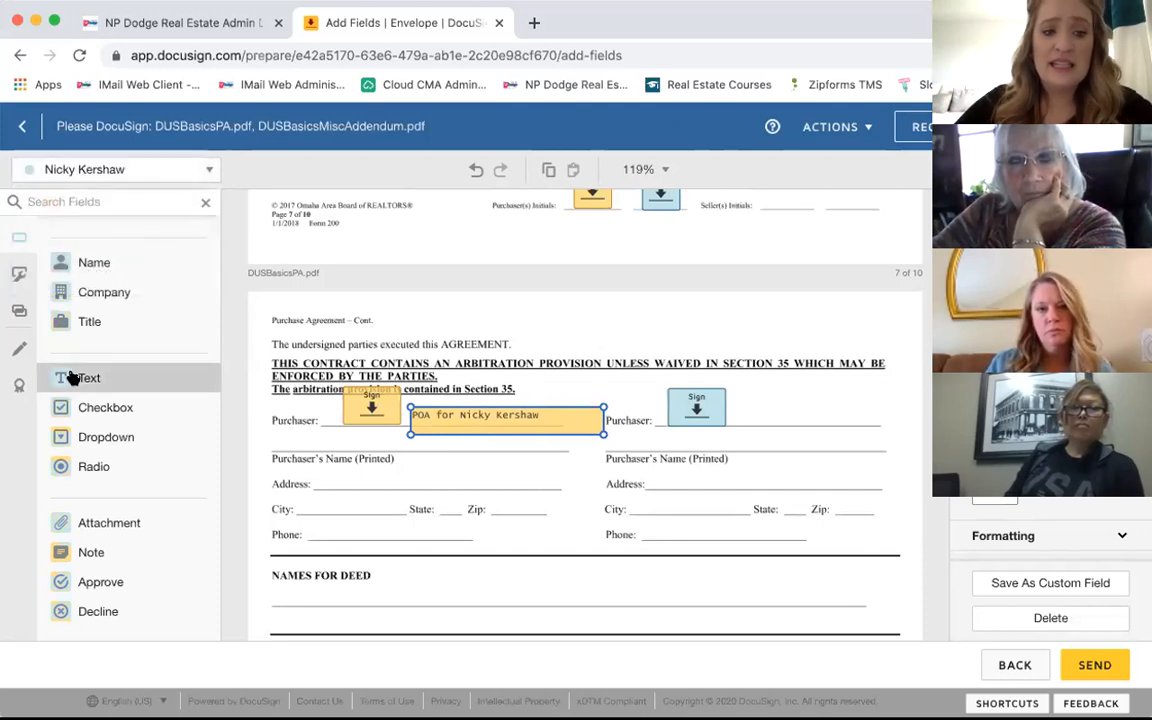
{"action": "left_click", "coordinate": [560, 358]}
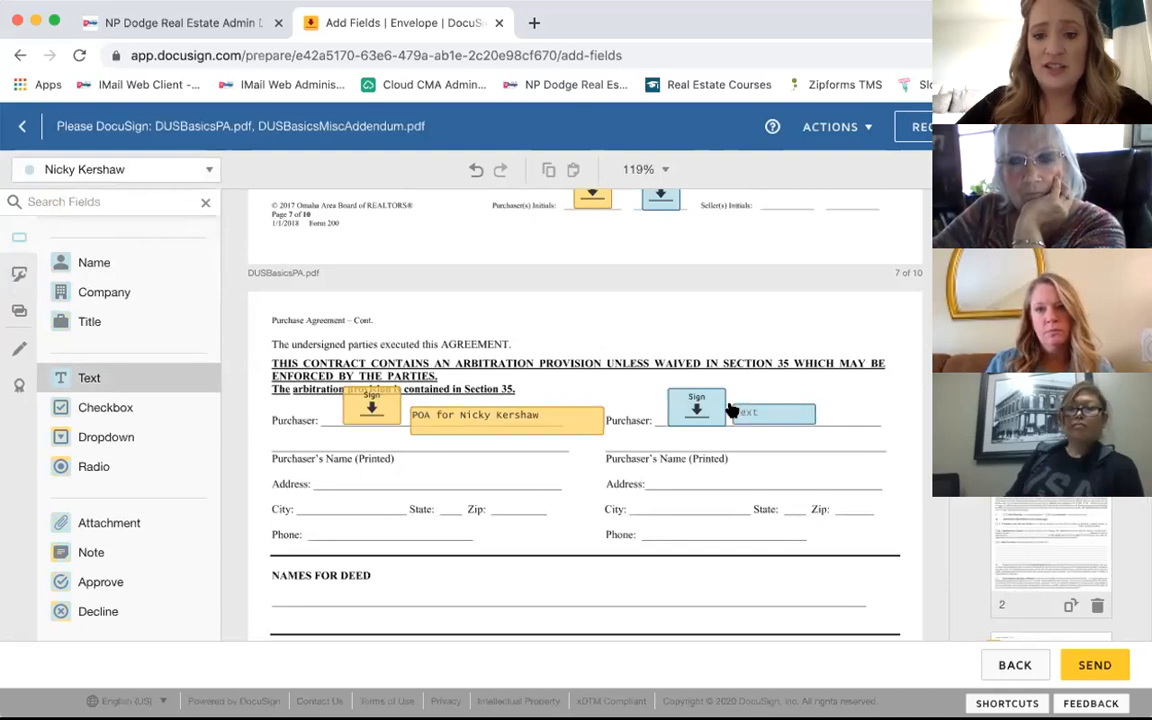
{"action": "left_click", "coordinate": [734, 410]}
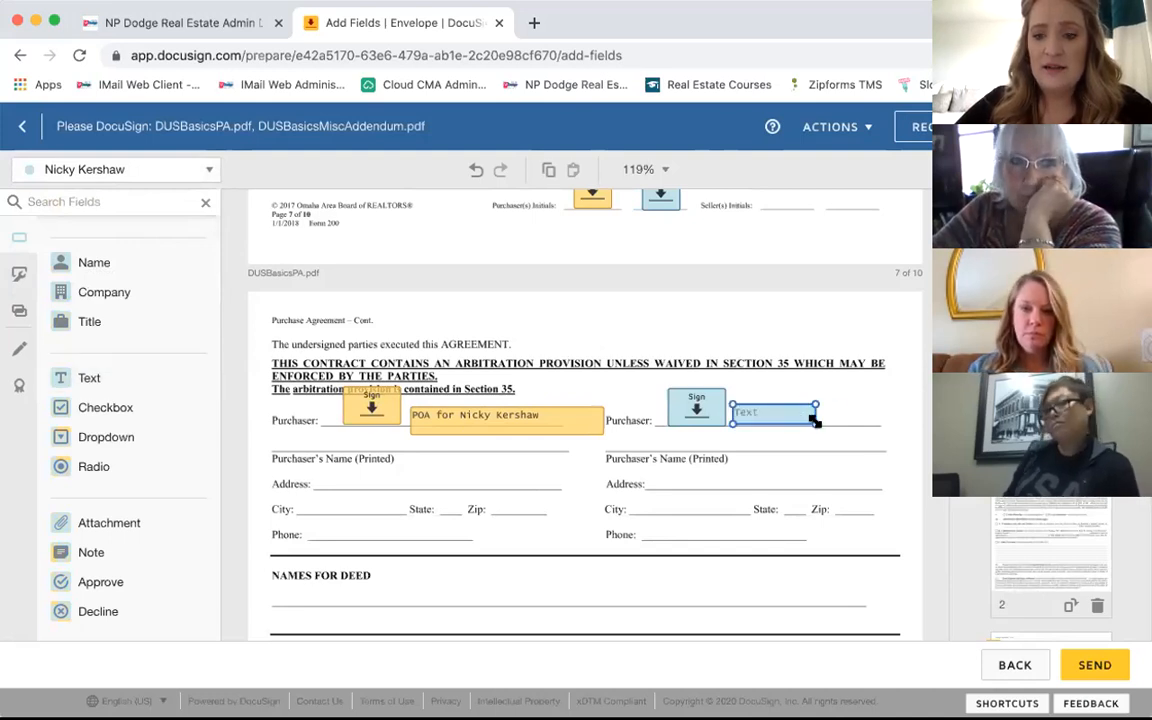
{"action": "left_click_drag", "start_coordinate": [846, 422], "coordinate": [884, 449]}
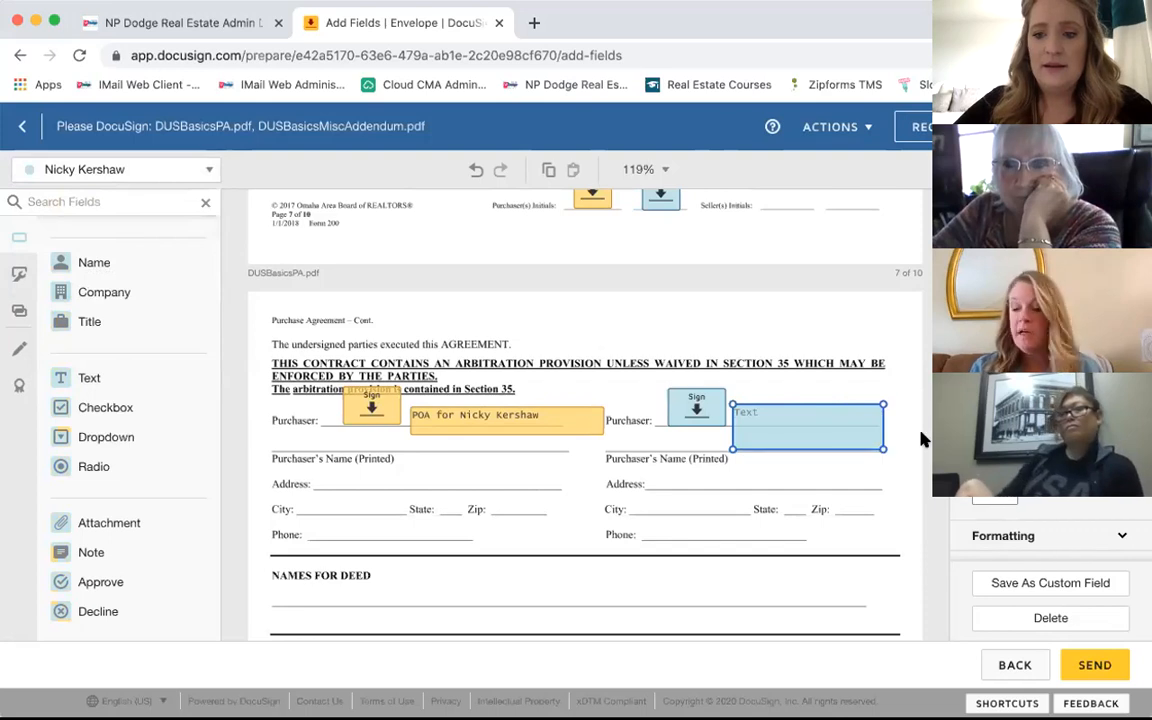
{"action": "type", "text": "HEre is the trust information"}
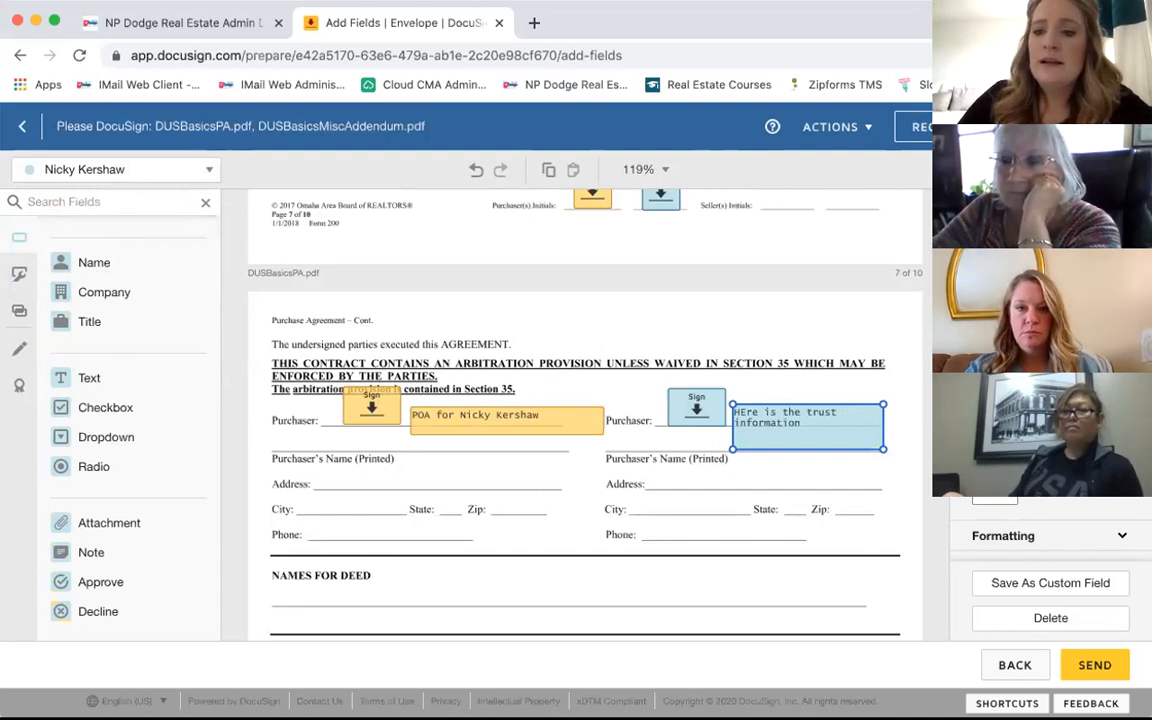
{"action": "left_click", "coordinate": [855, 331]}
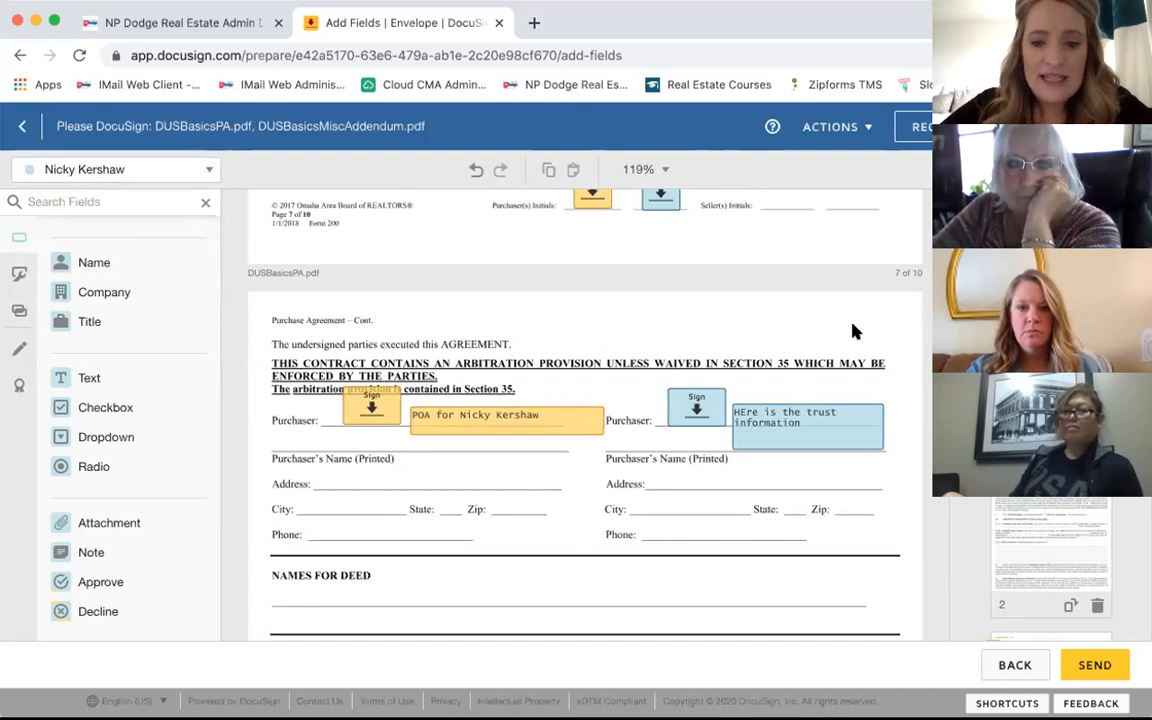
{"action": "scroll", "coordinate": [812, 334], "scroll_direction": "down", "scroll_amount": 5}
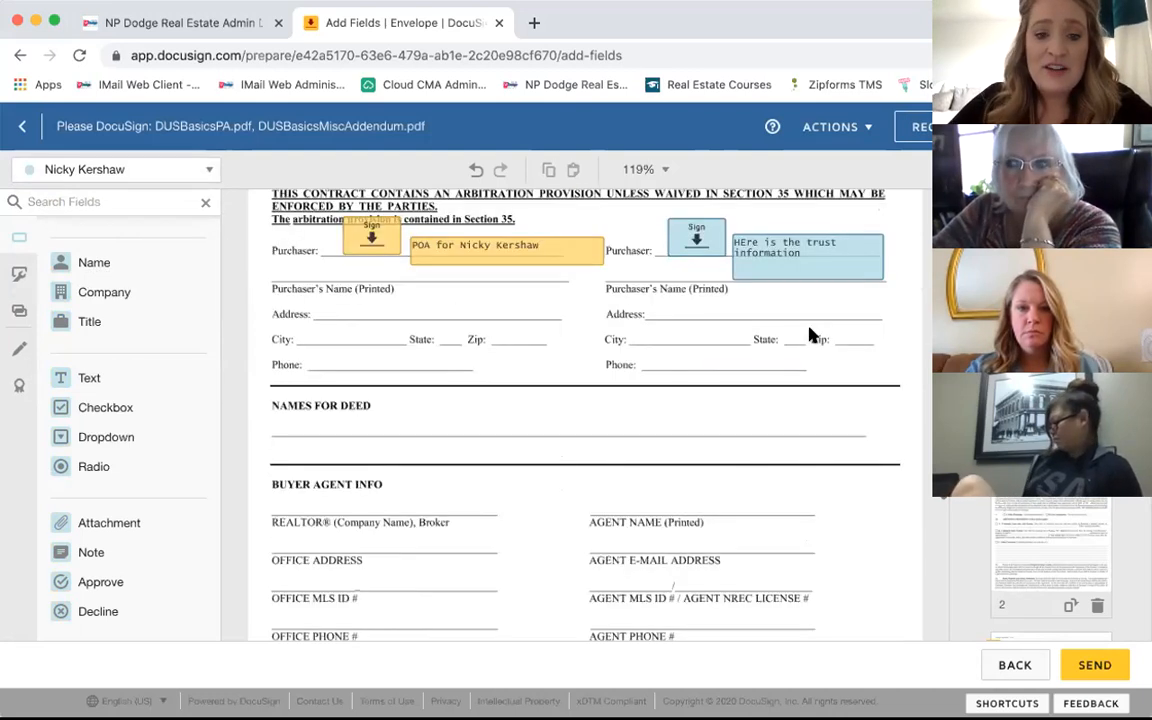
{"action": "scroll", "coordinate": [812, 334], "scroll_direction": "up", "scroll_amount": 3}
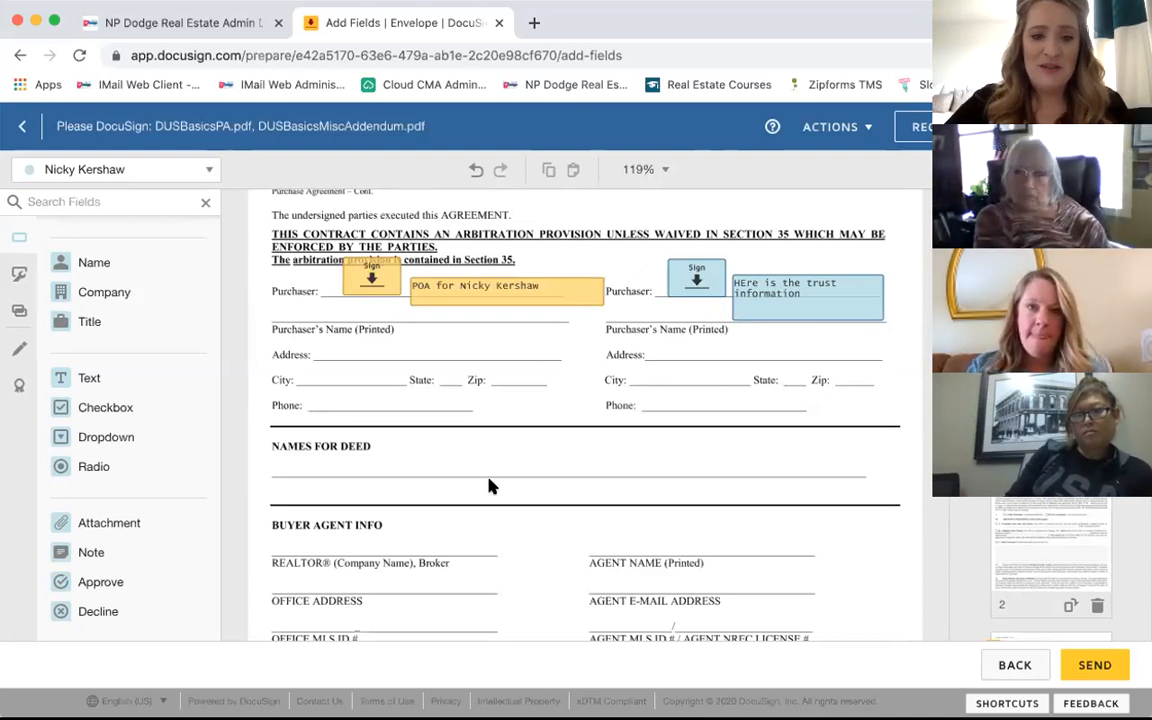
{"action": "scroll", "coordinate": [489, 485], "scroll_direction": "down", "scroll_amount": 8}
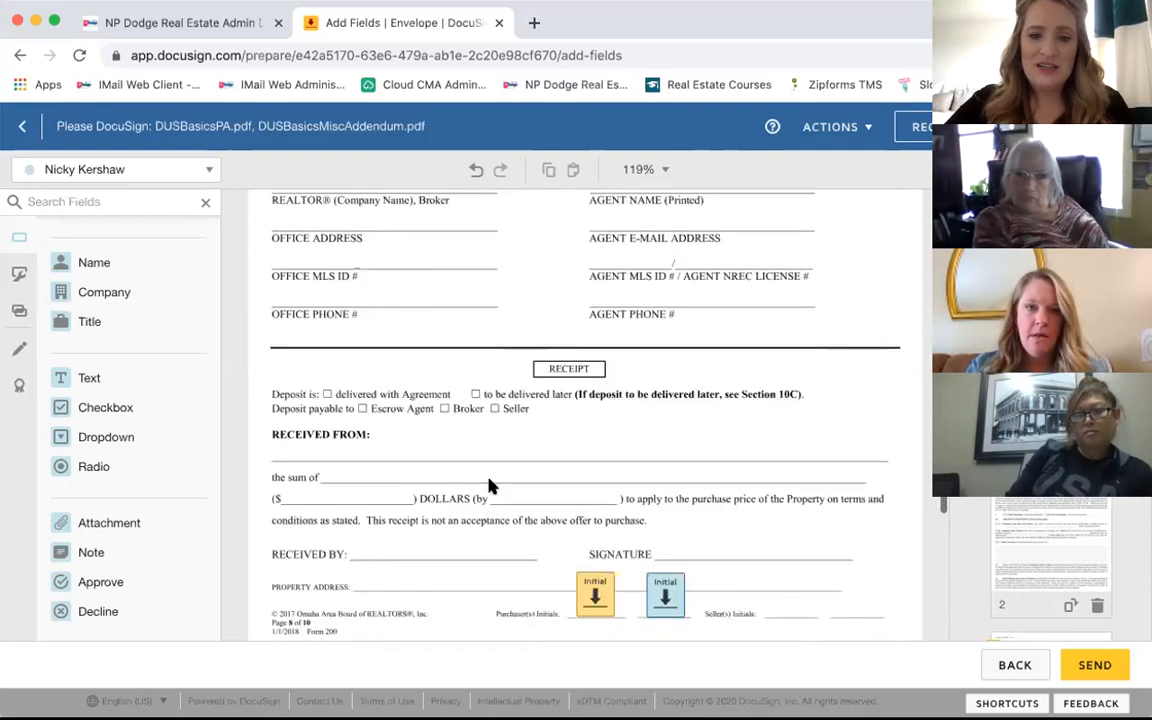
{"action": "scroll", "coordinate": [489, 485], "scroll_direction": "down", "scroll_amount": 1}
{"action": "scroll", "coordinate": [489, 485], "scroll_direction": "up", "scroll_amount": 11}
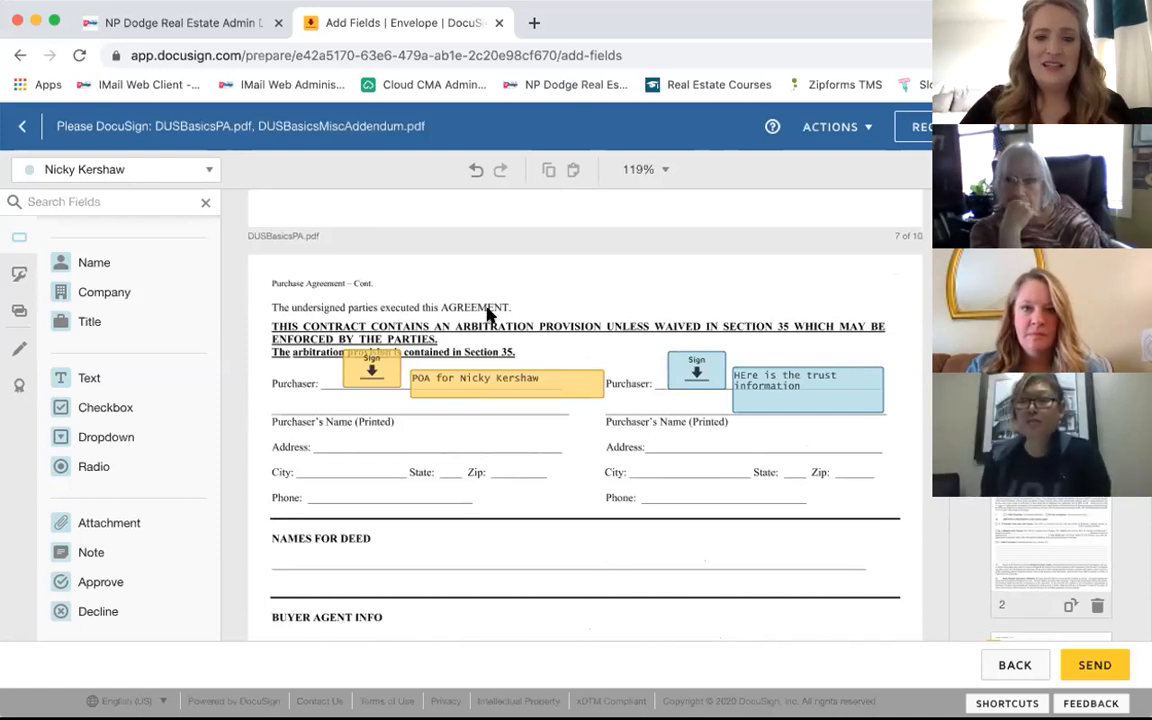
{"action": "scroll", "coordinate": [488, 300], "scroll_direction": "up", "scroll_amount": 5}
{"action": "scroll", "coordinate": [488, 316], "scroll_direction": "up", "scroll_amount": 10}
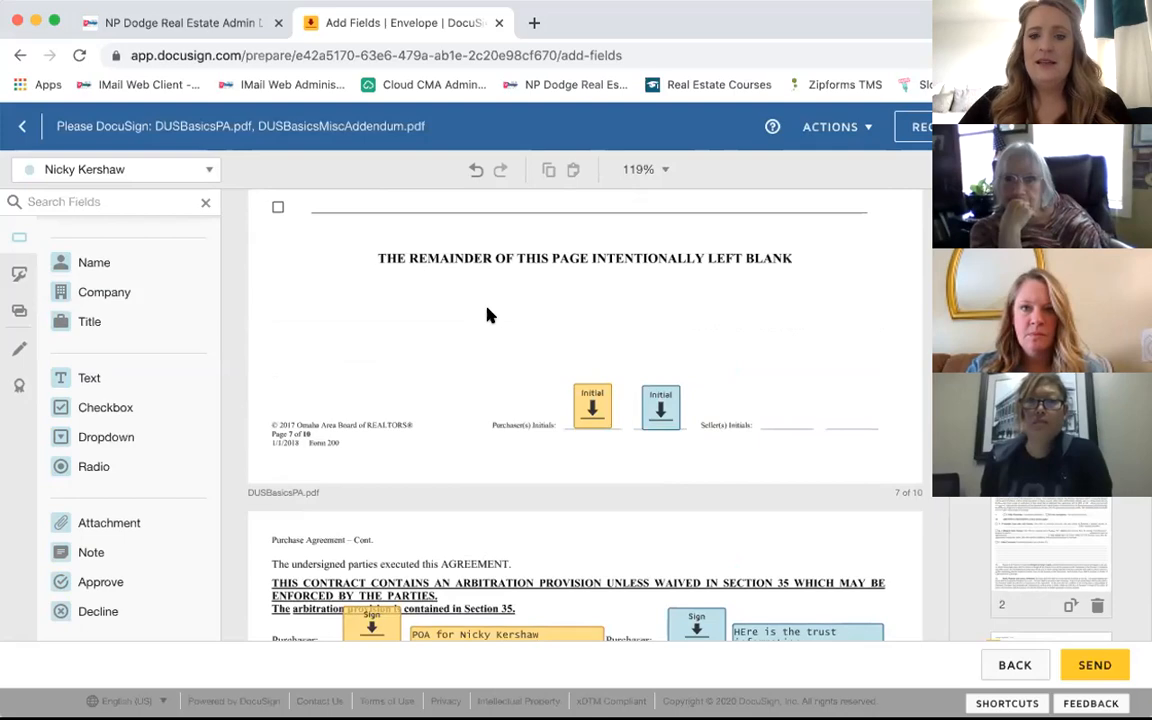
{"action": "scroll", "coordinate": [488, 316], "scroll_direction": "up", "scroll_amount": 8}
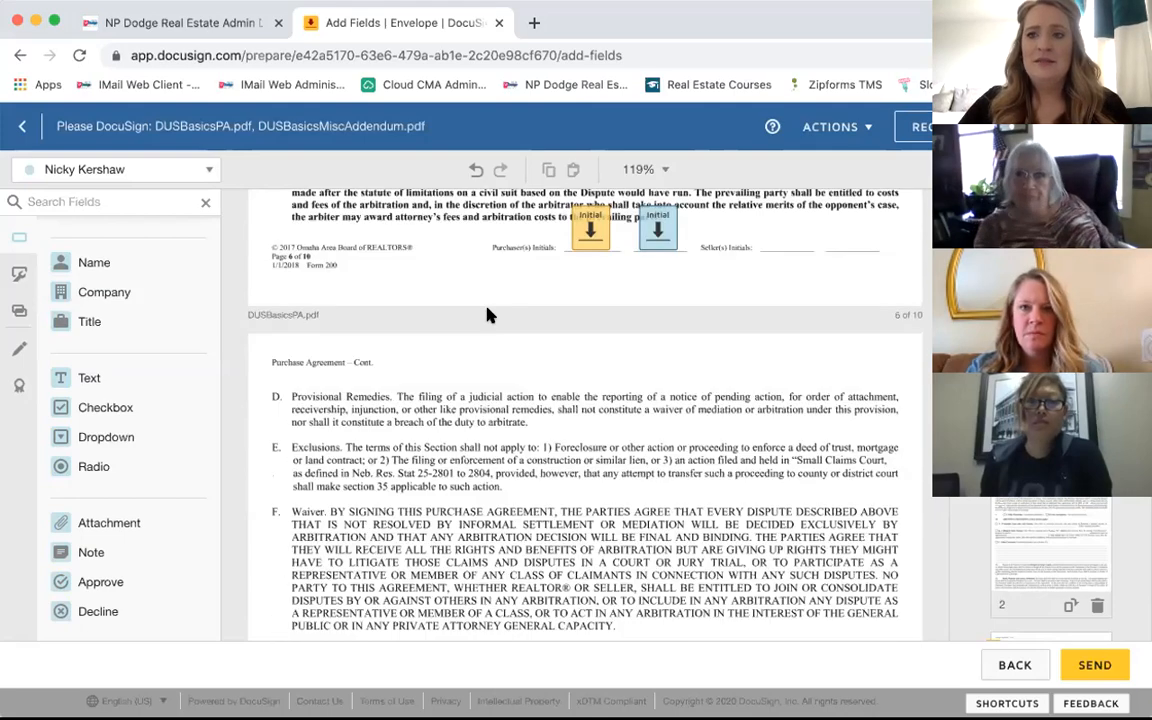
{"action": "scroll", "coordinate": [488, 316], "scroll_direction": "up", "scroll_amount": 12}
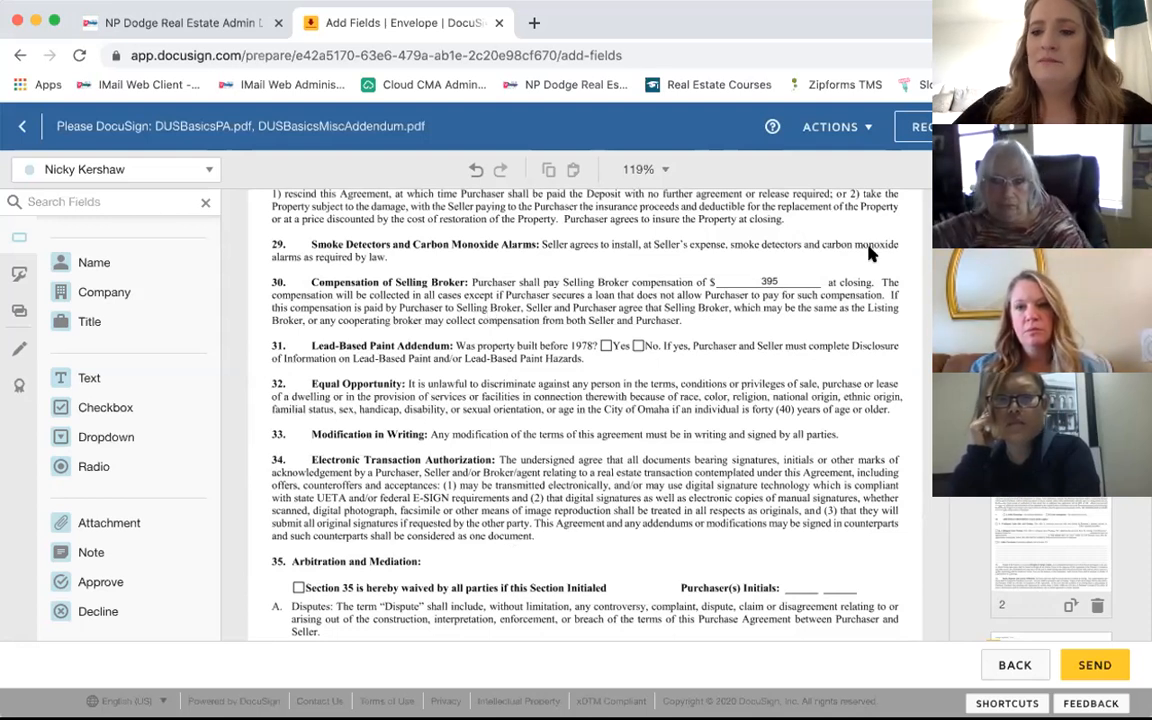
{"action": "key", "text": "Home"}
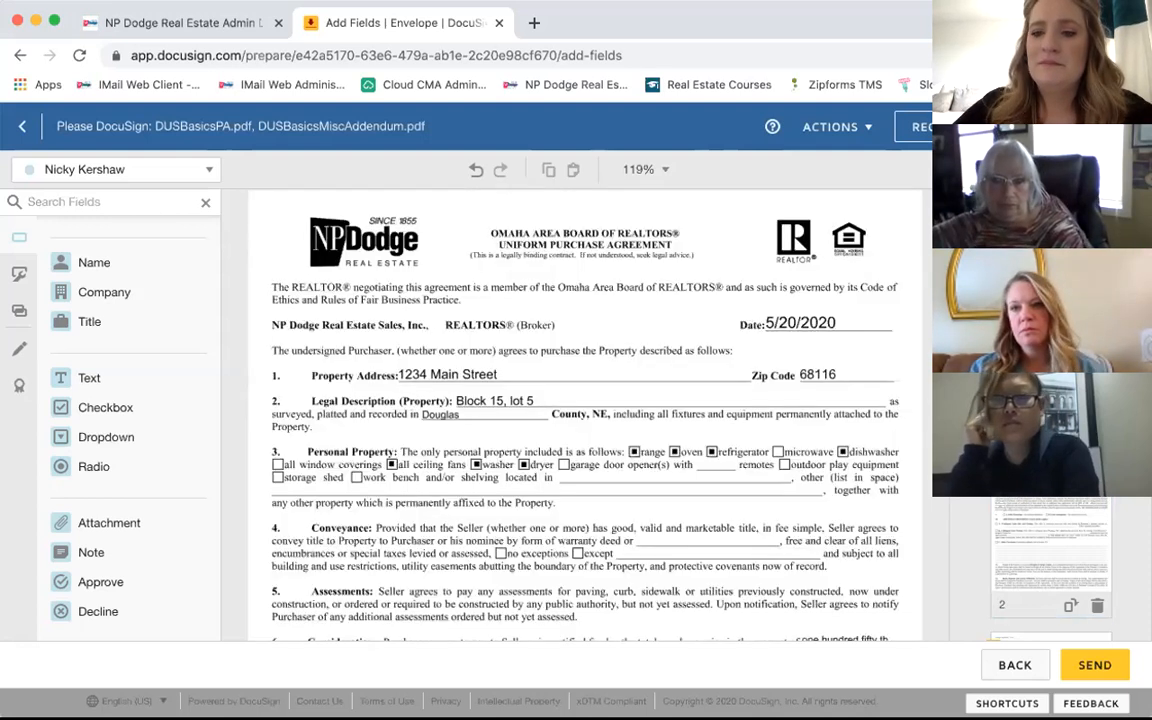
{"action": "scroll", "coordinate": [714, 399], "scroll_direction": "down", "scroll_amount": 10}
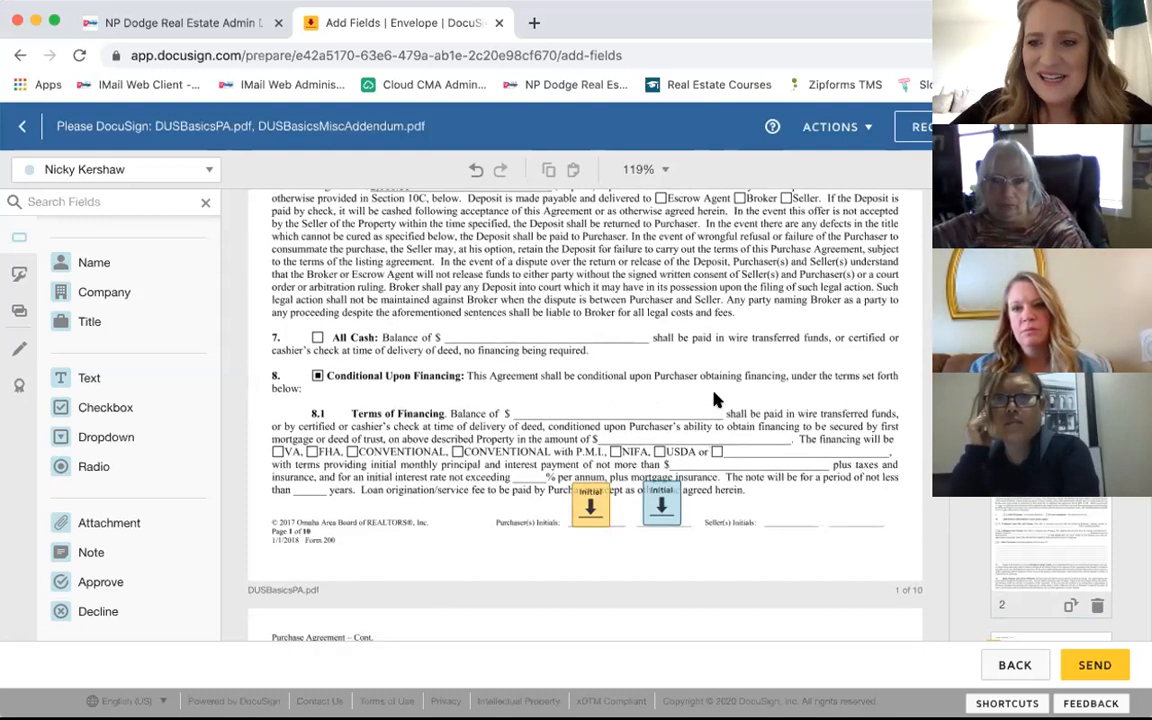
{"action": "scroll", "coordinate": [1050, 560], "scroll_direction": "down", "scroll_amount": 5}
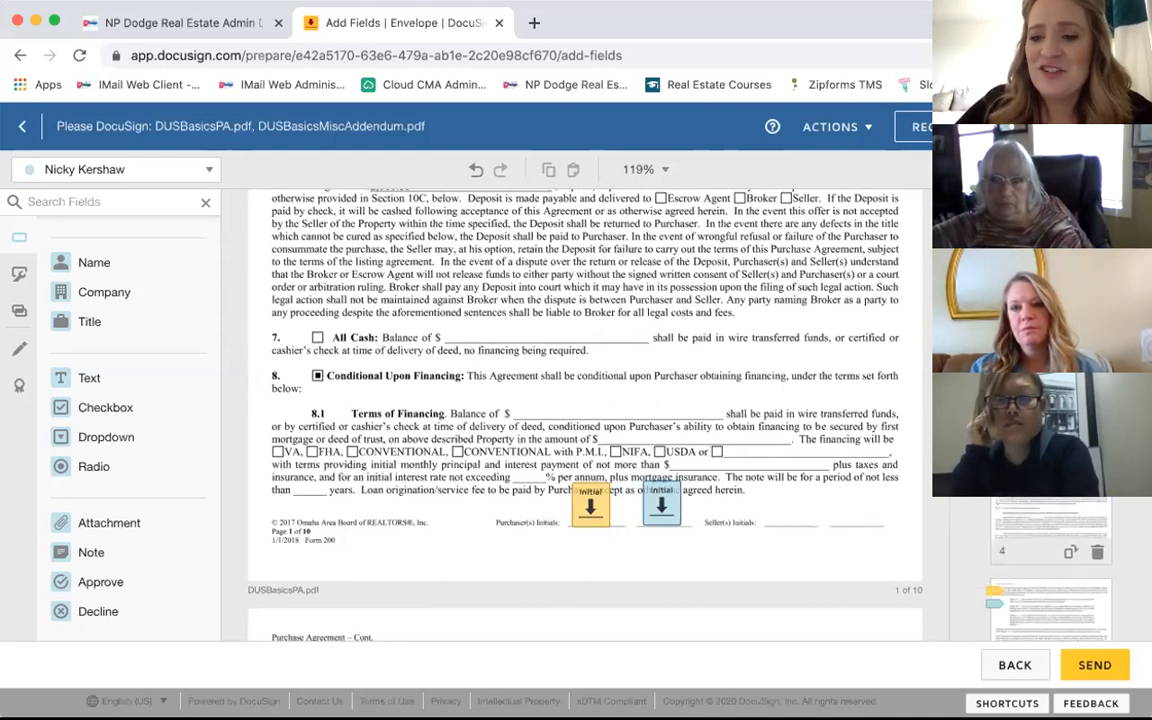
{"action": "scroll", "coordinate": [1050, 570], "scroll_direction": "up", "scroll_amount": 4}
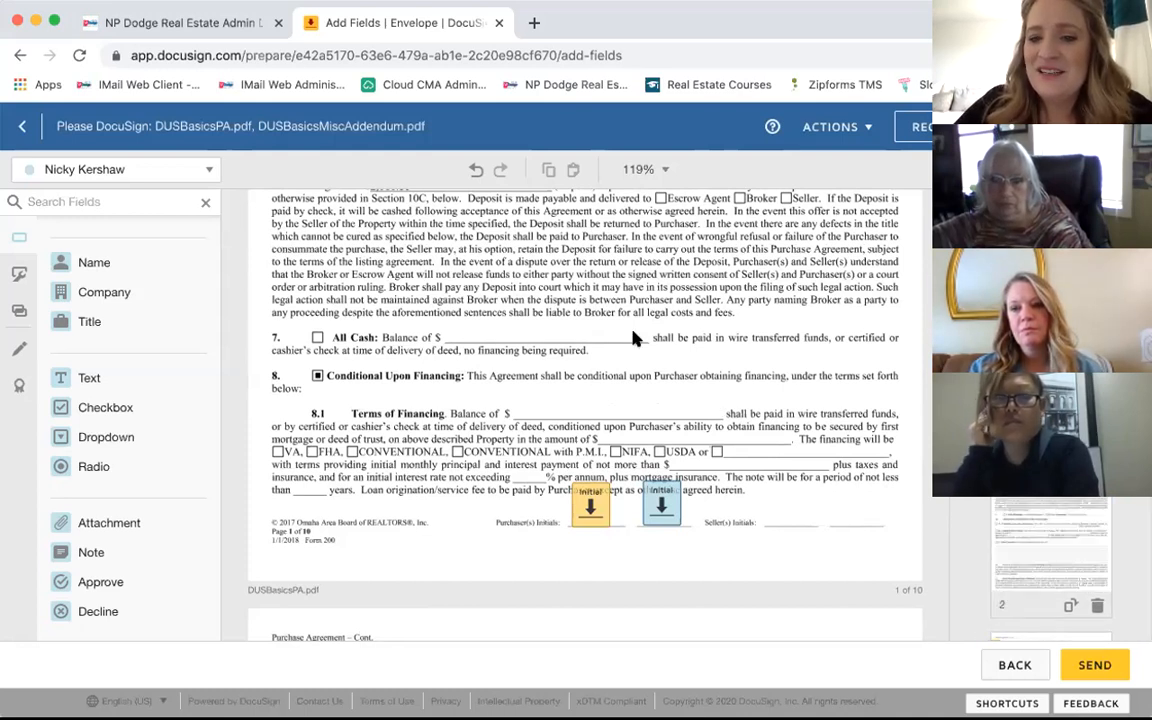
{"action": "scroll", "coordinate": [633, 338], "scroll_direction": "down", "scroll_amount": 6}
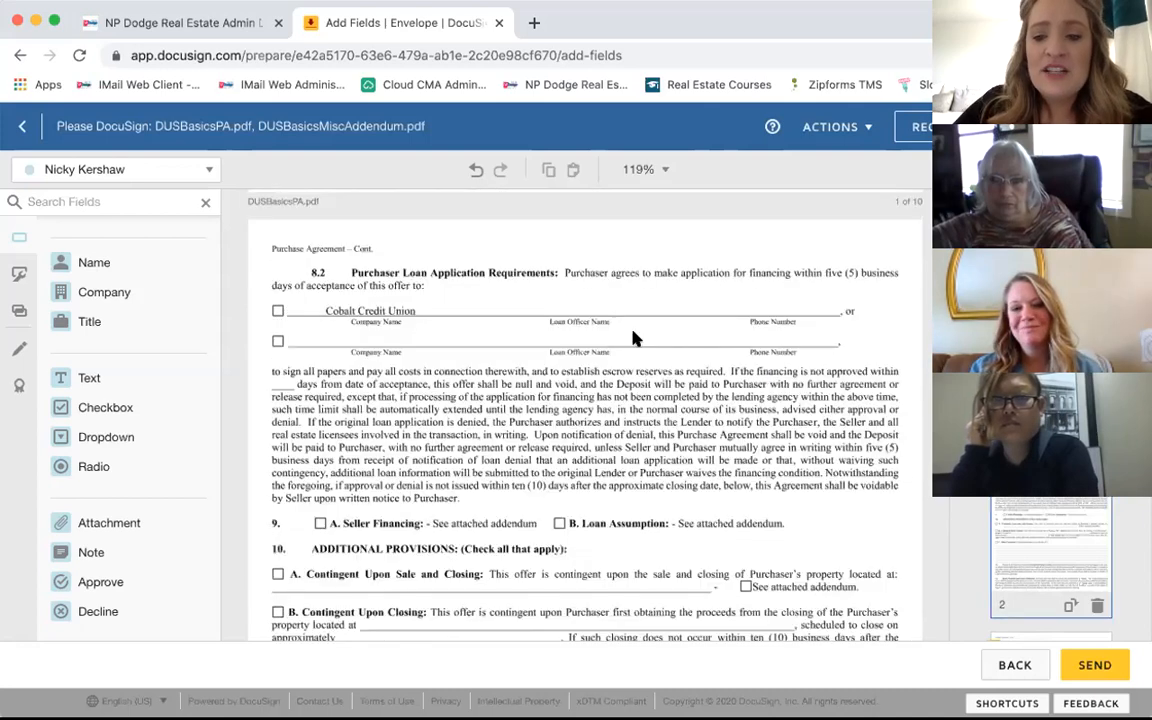
{"action": "scroll", "coordinate": [633, 338], "scroll_direction": "down", "scroll_amount": 8}
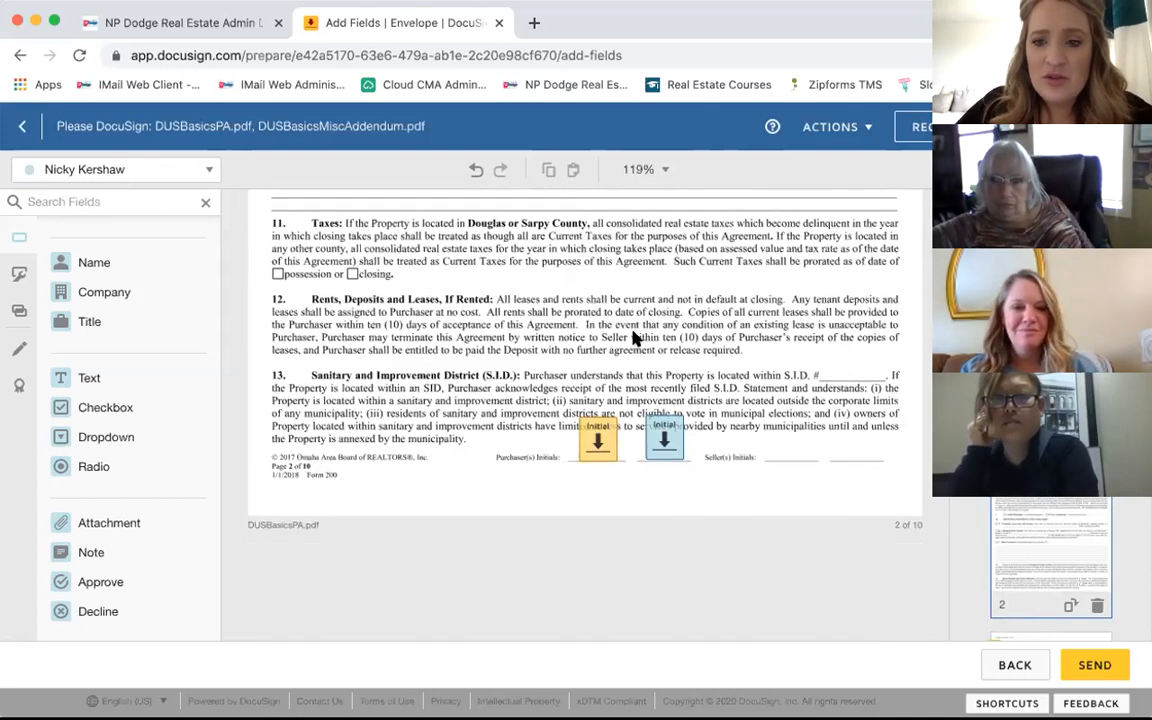
{"action": "scroll", "coordinate": [633, 338], "scroll_direction": "down", "scroll_amount": 5}
{"action": "scroll", "coordinate": [633, 338], "scroll_direction": "down", "scroll_amount": 4}
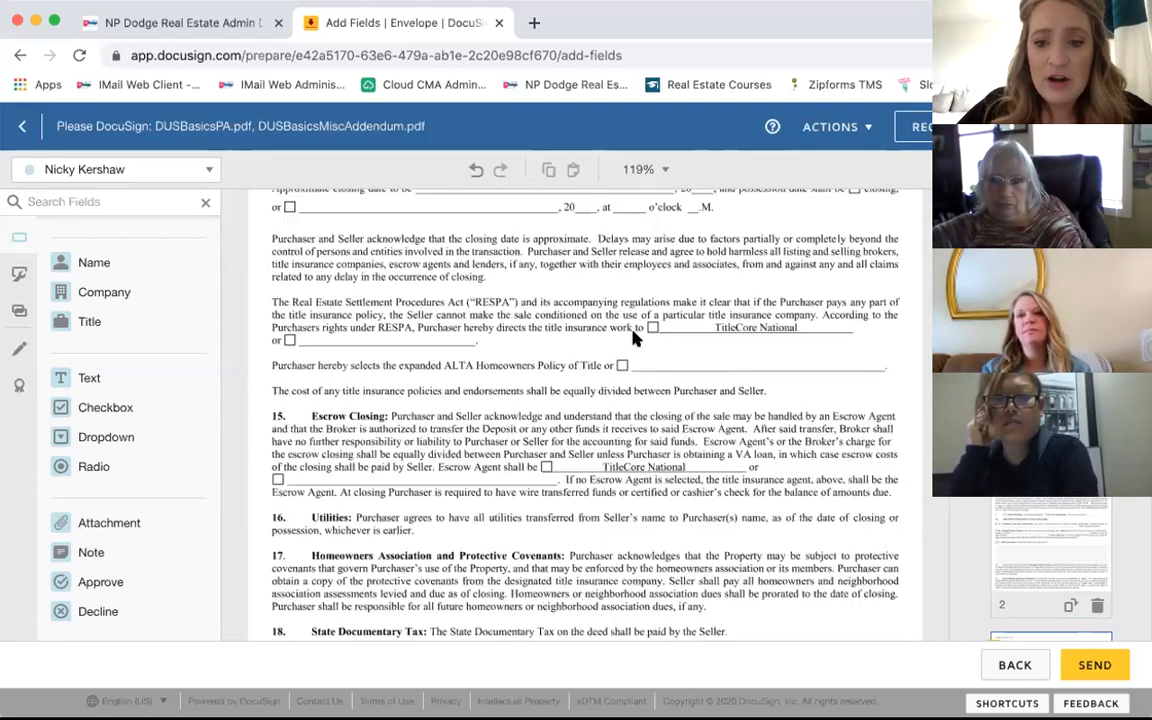
{"action": "scroll", "coordinate": [633, 338], "scroll_direction": "down", "scroll_amount": 8}
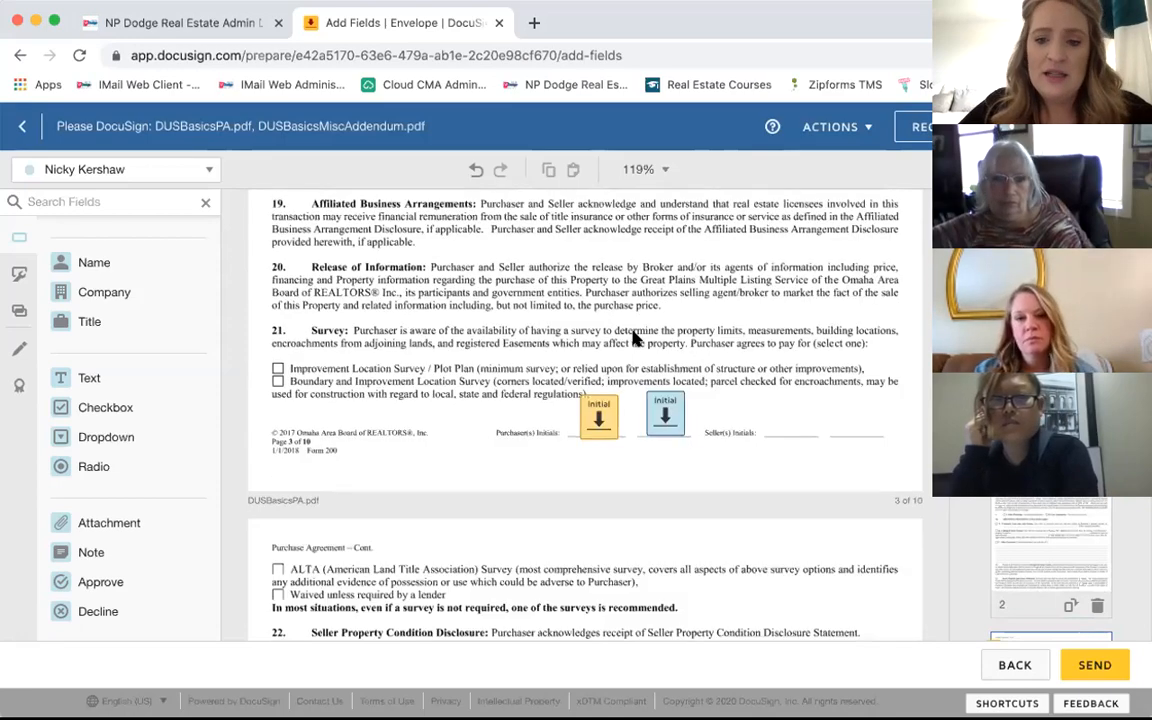
{"action": "scroll", "coordinate": [633, 338], "scroll_direction": "down", "scroll_amount": 10}
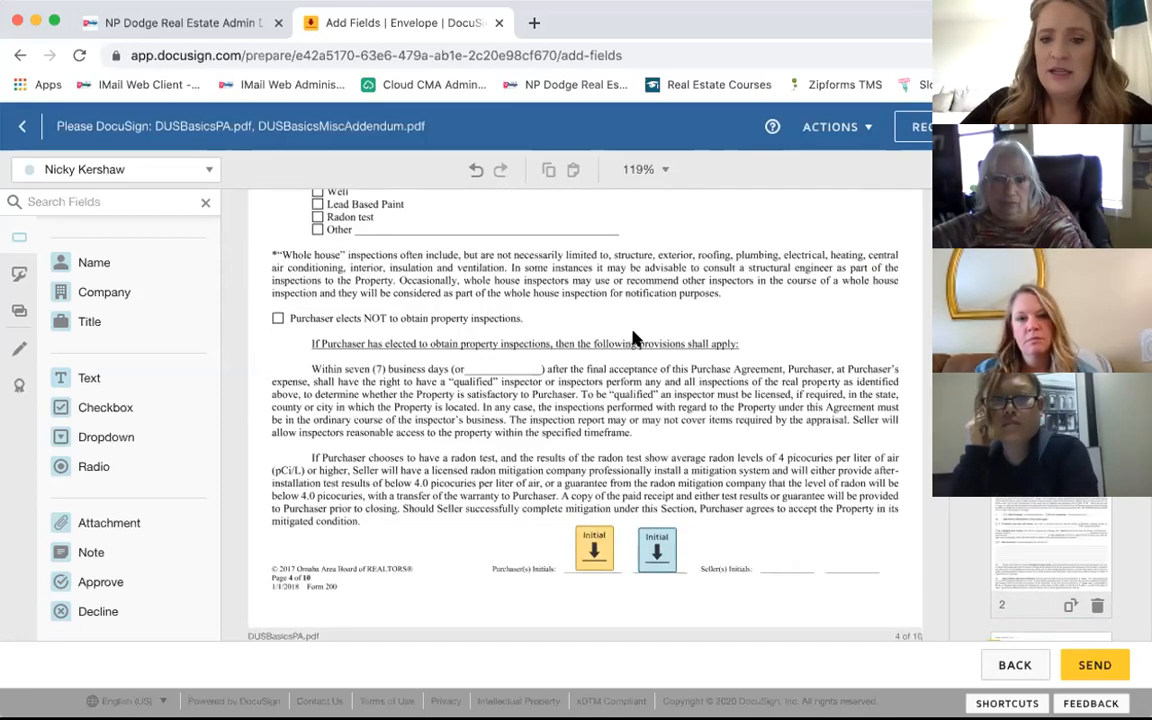
{"action": "scroll", "coordinate": [633, 338], "scroll_direction": "down", "scroll_amount": 10}
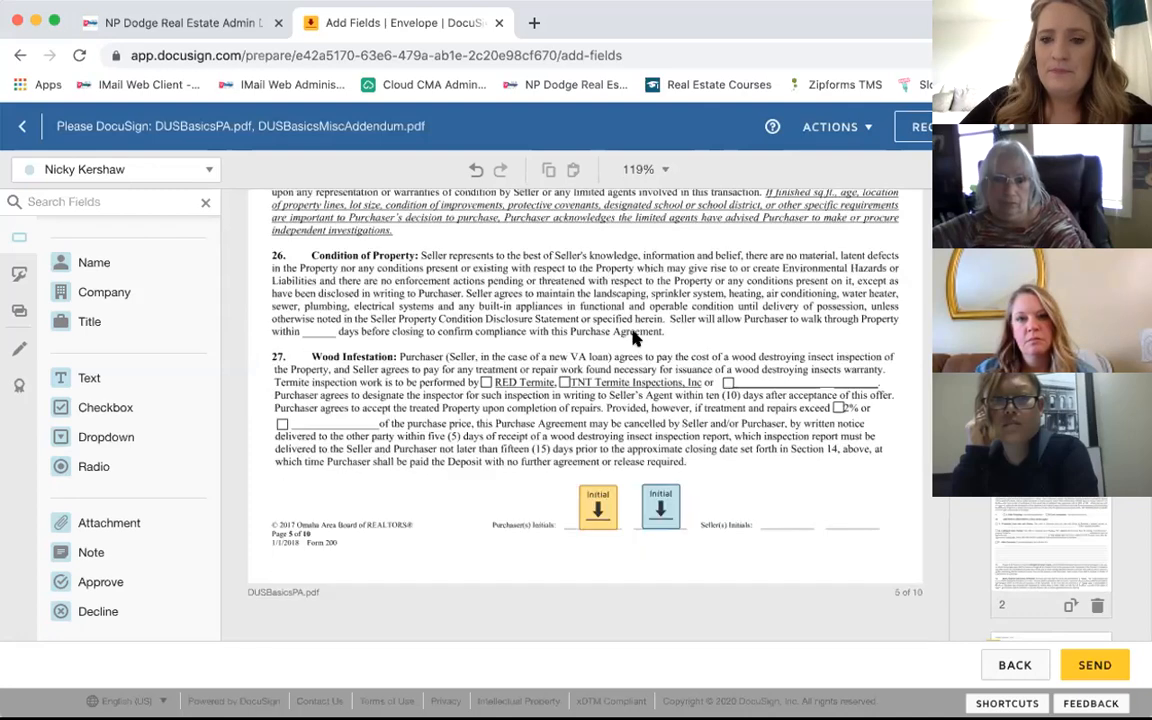
{"action": "scroll", "coordinate": [633, 338], "scroll_direction": "down", "scroll_amount": 5}
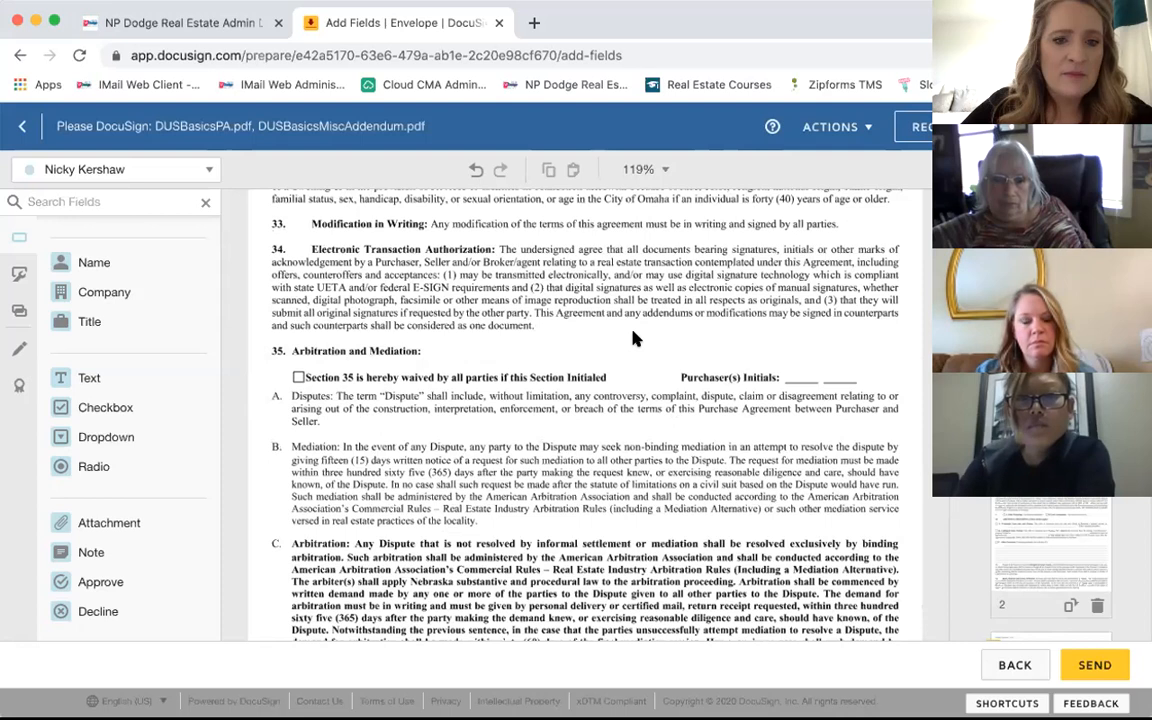
{"action": "scroll", "coordinate": [633, 338], "scroll_direction": "down", "scroll_amount": 2}
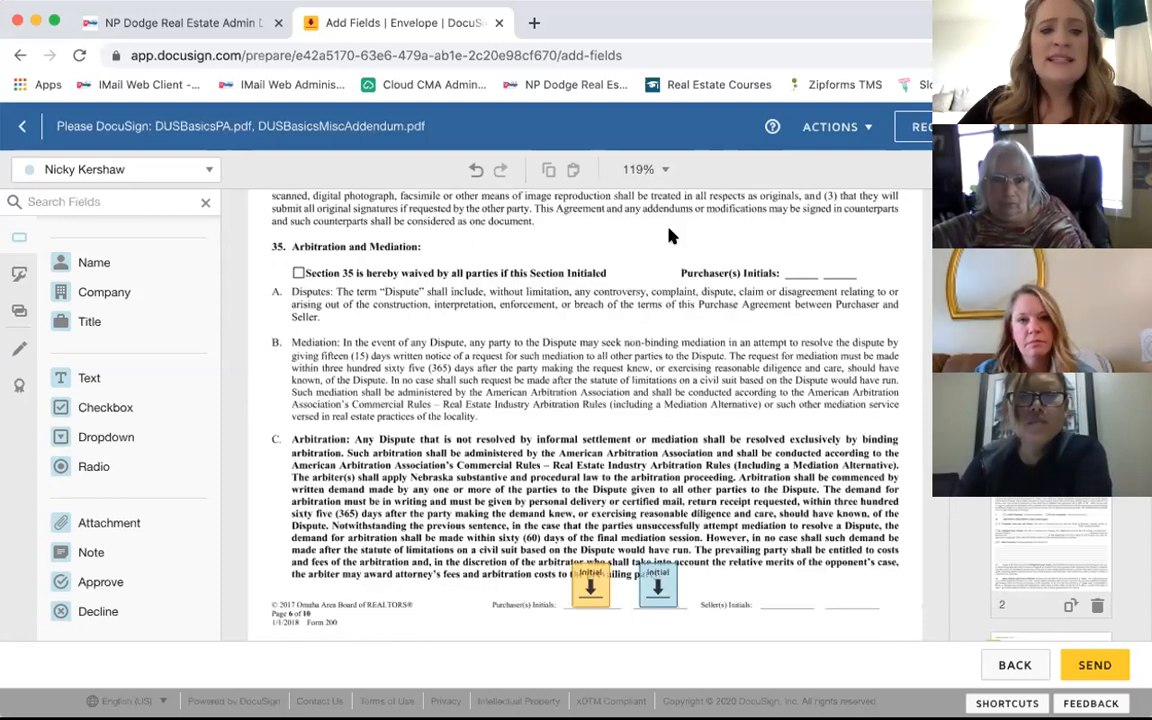
Step: Place the first buyer's Initial field beside Purchaser(s) Initials in section 35
{"action": "left_click", "coordinate": [122, 168]}
{"action": "left_click", "coordinate": [80, 198]}
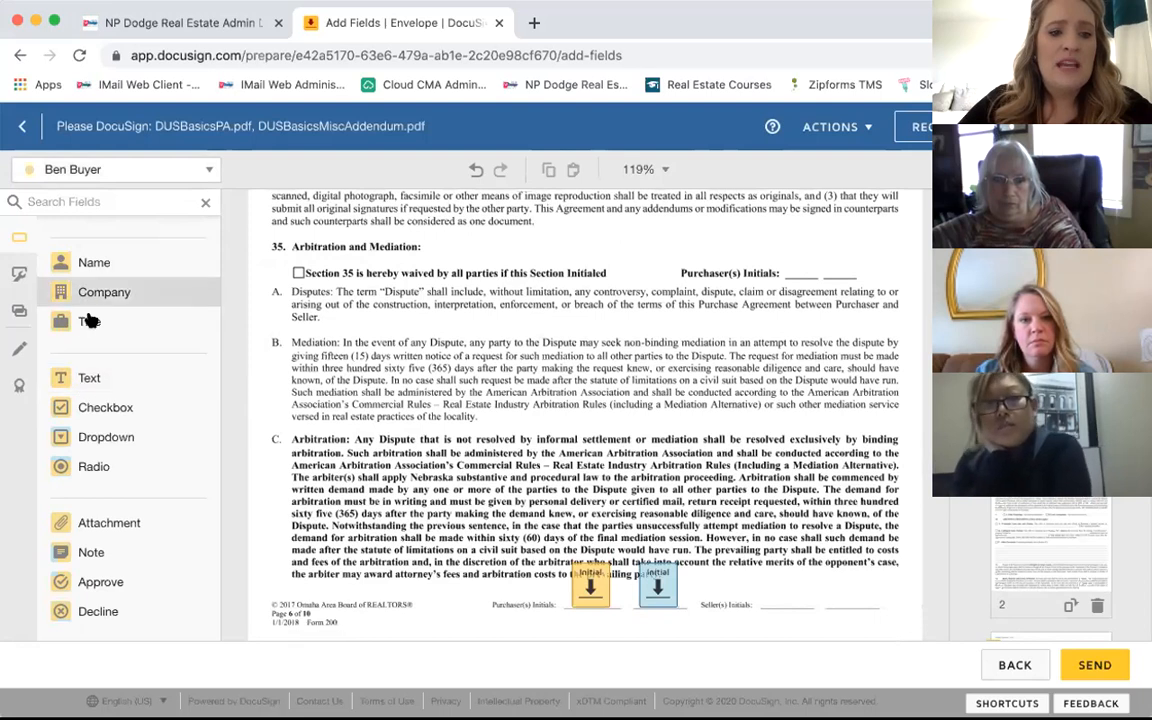
{"action": "scroll", "coordinate": [90, 310], "scroll_direction": "up", "scroll_amount": 3}
{"action": "left_click_drag", "start_coordinate": [92, 310], "coordinate": [783, 241]}
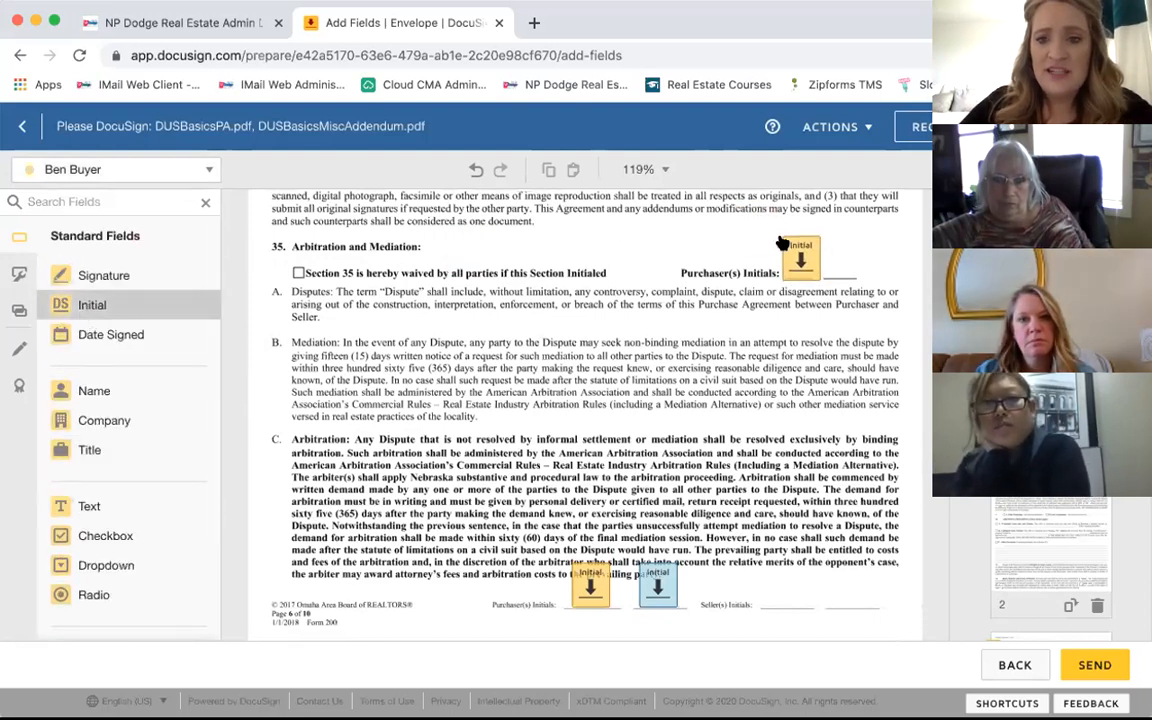
Step: Add the second recipient's Initial field right next to the buyer's Initial
{"action": "left_click", "coordinate": [125, 167]}
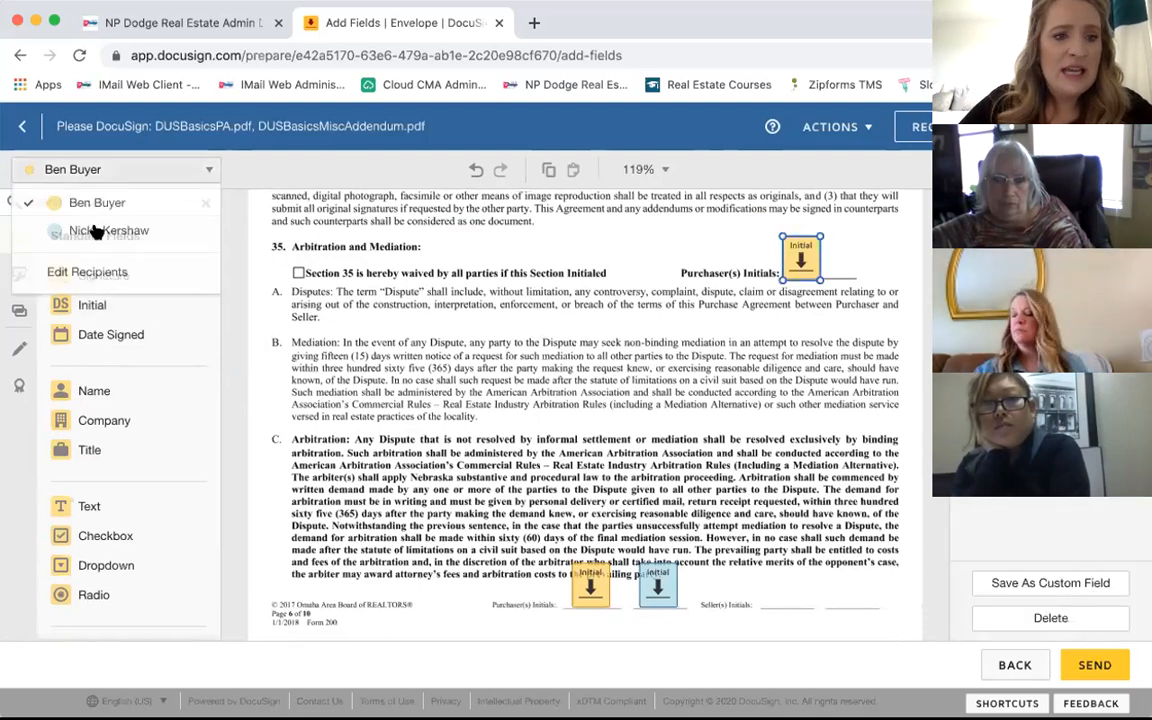
{"action": "left_click", "coordinate": [93, 232]}
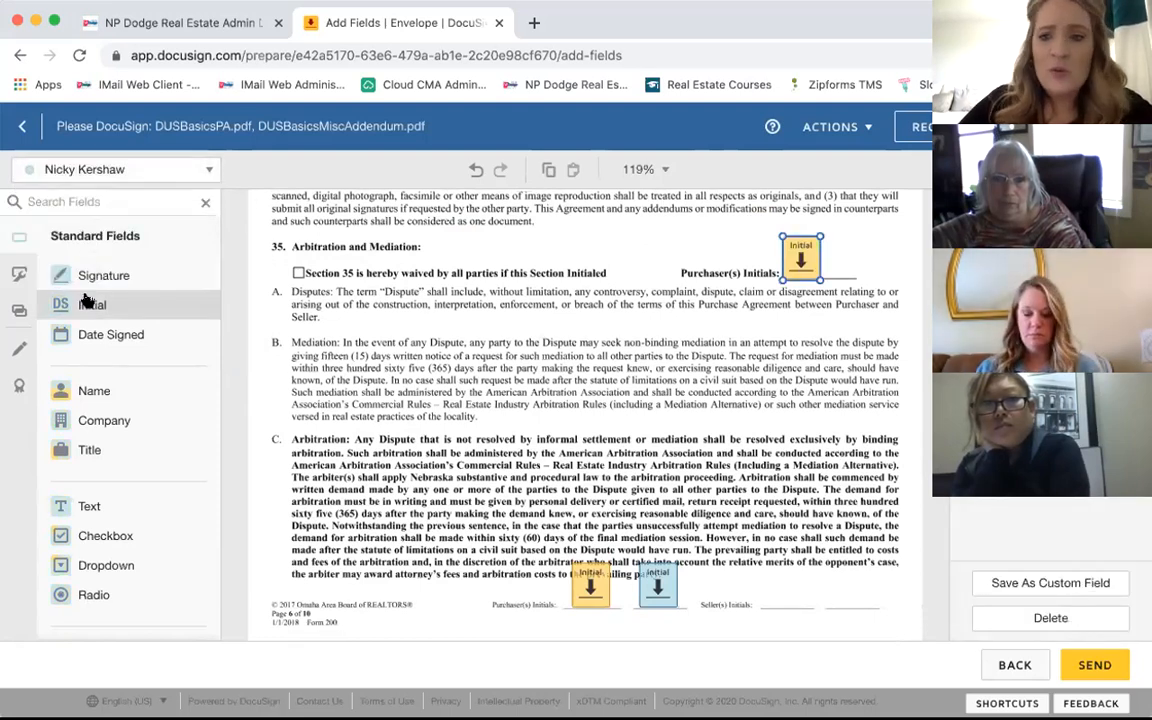
{"action": "left_click_drag", "start_coordinate": [90, 305], "coordinate": [838, 237]}
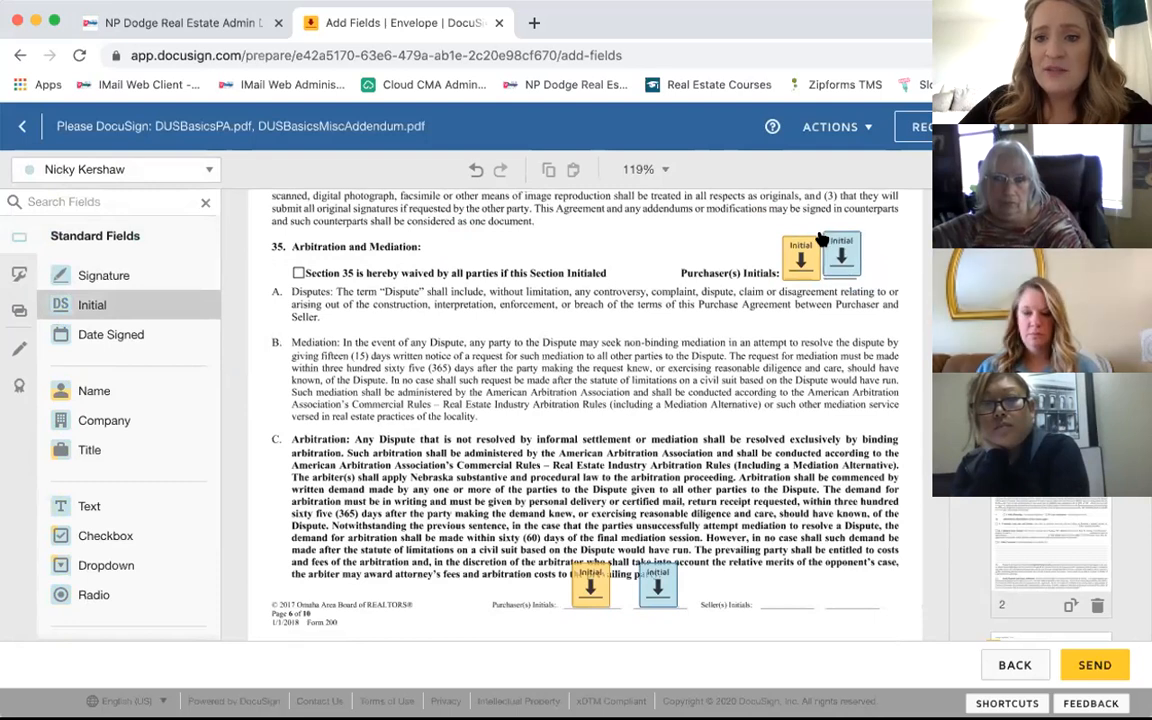
{"action": "key", "text": "Delete"}
{"action": "left_click", "coordinate": [823, 239]}
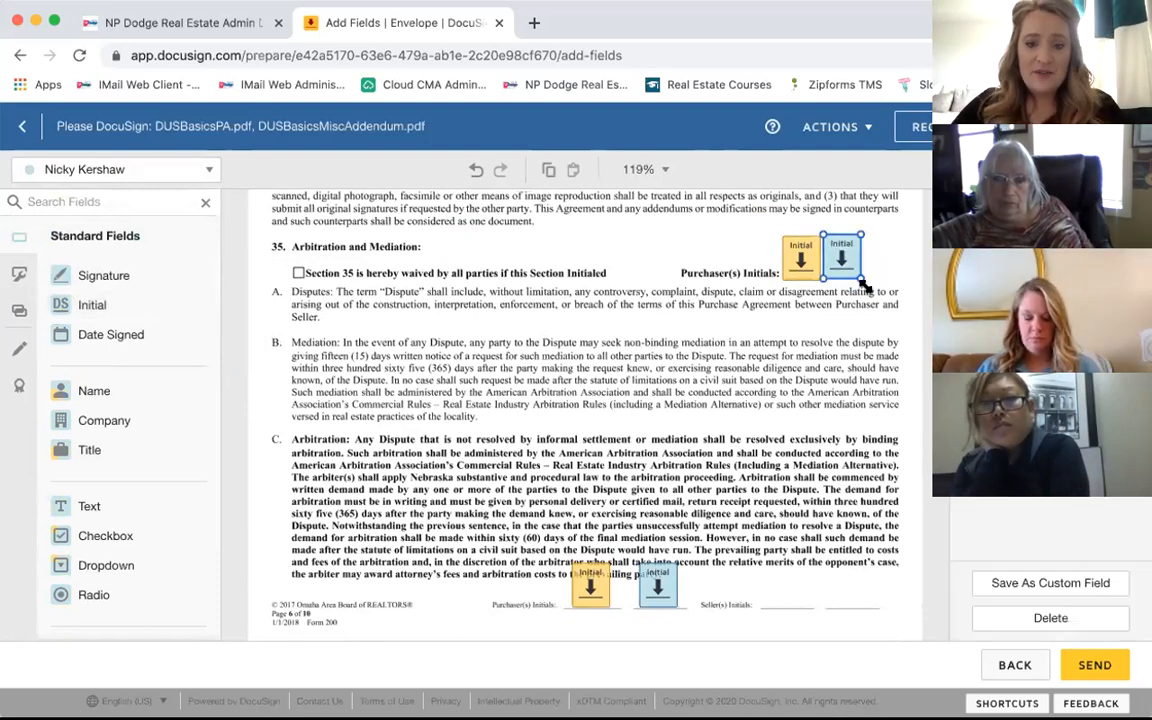
{"action": "left_click", "coordinate": [880, 321]}
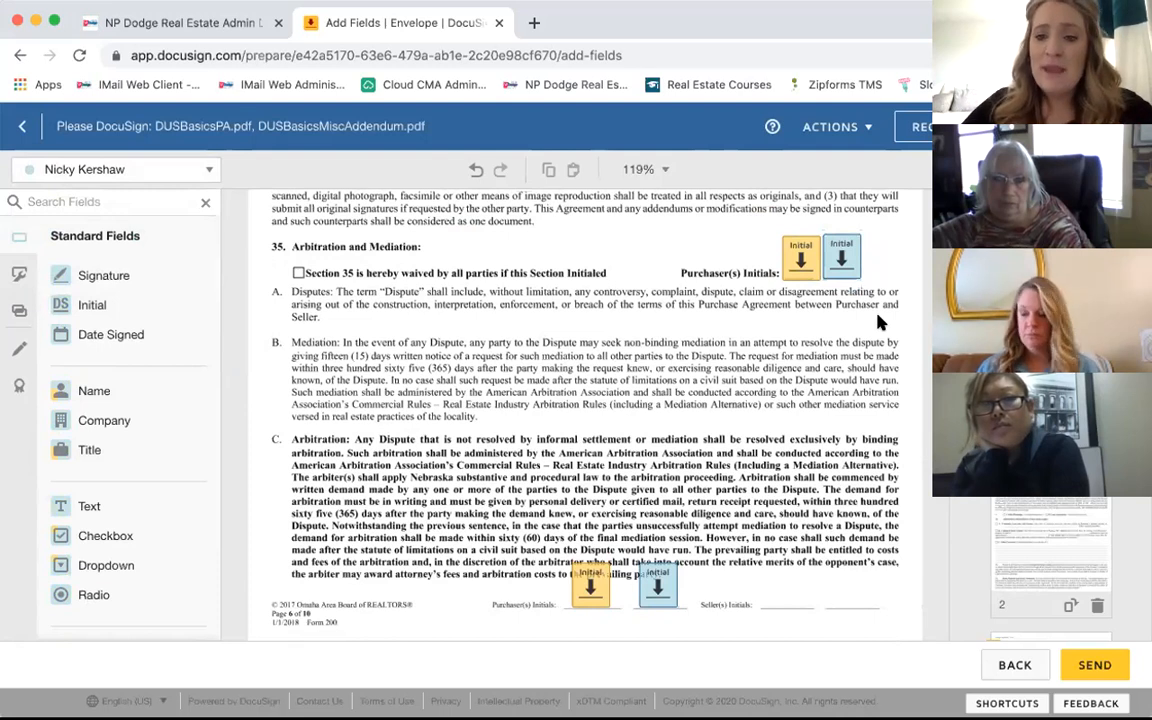
{"action": "left_click", "coordinate": [845, 260]}
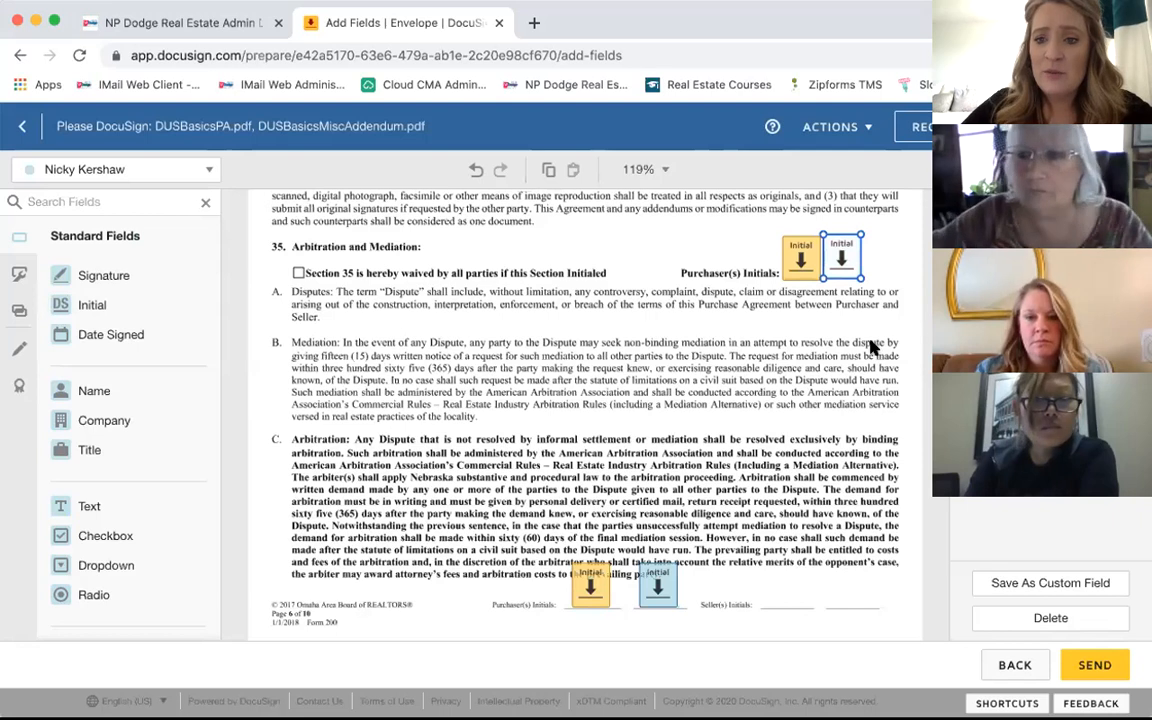
{"action": "left_click", "coordinate": [818, 300]}
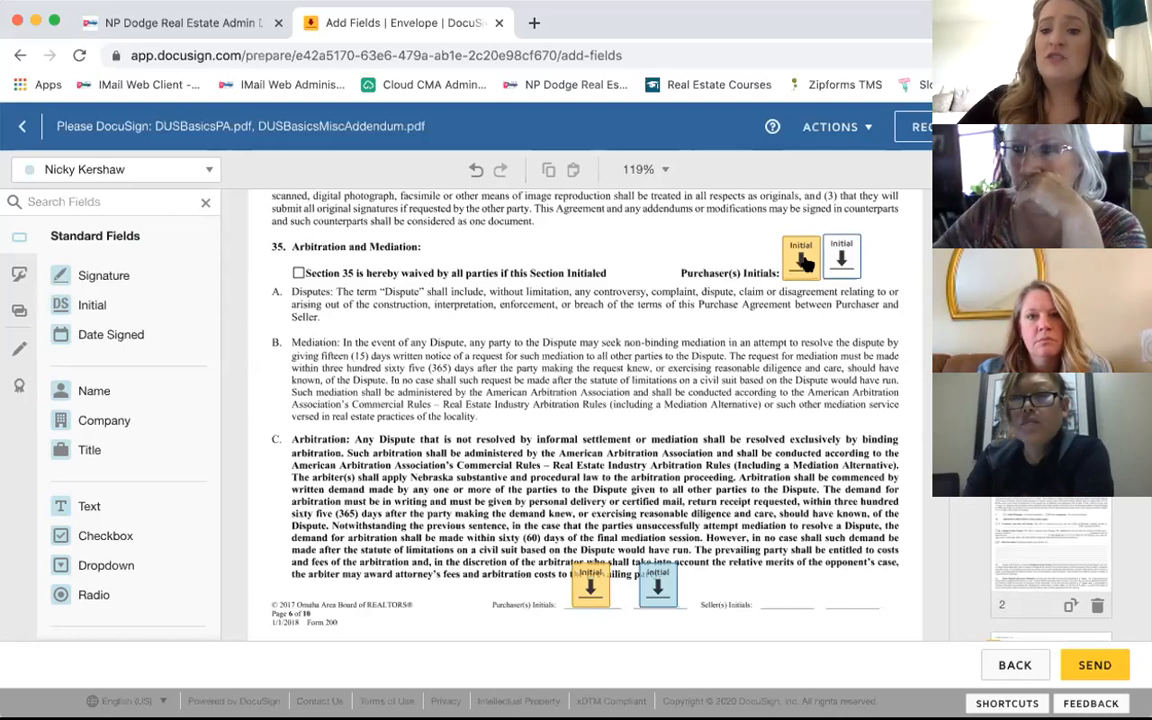
Step: Nudge the buyer's Initial field up slightly to line it up
{"action": "left_click", "coordinate": [802, 259]}
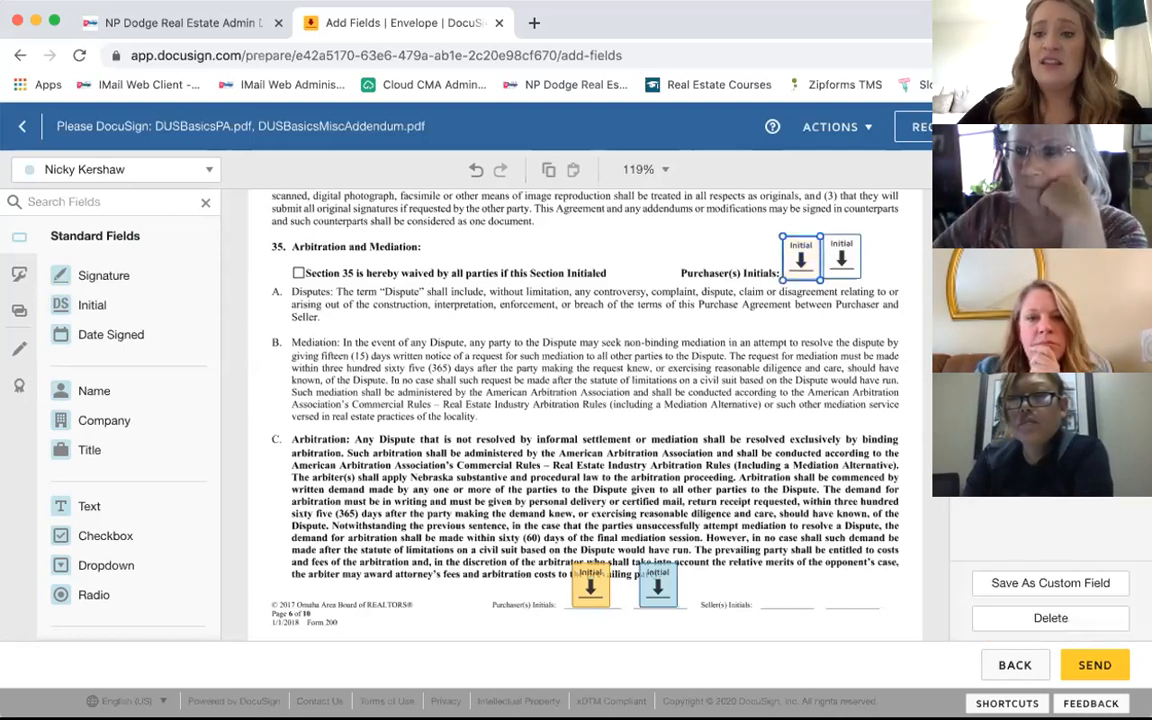
{"action": "left_click", "coordinate": [895, 308]}
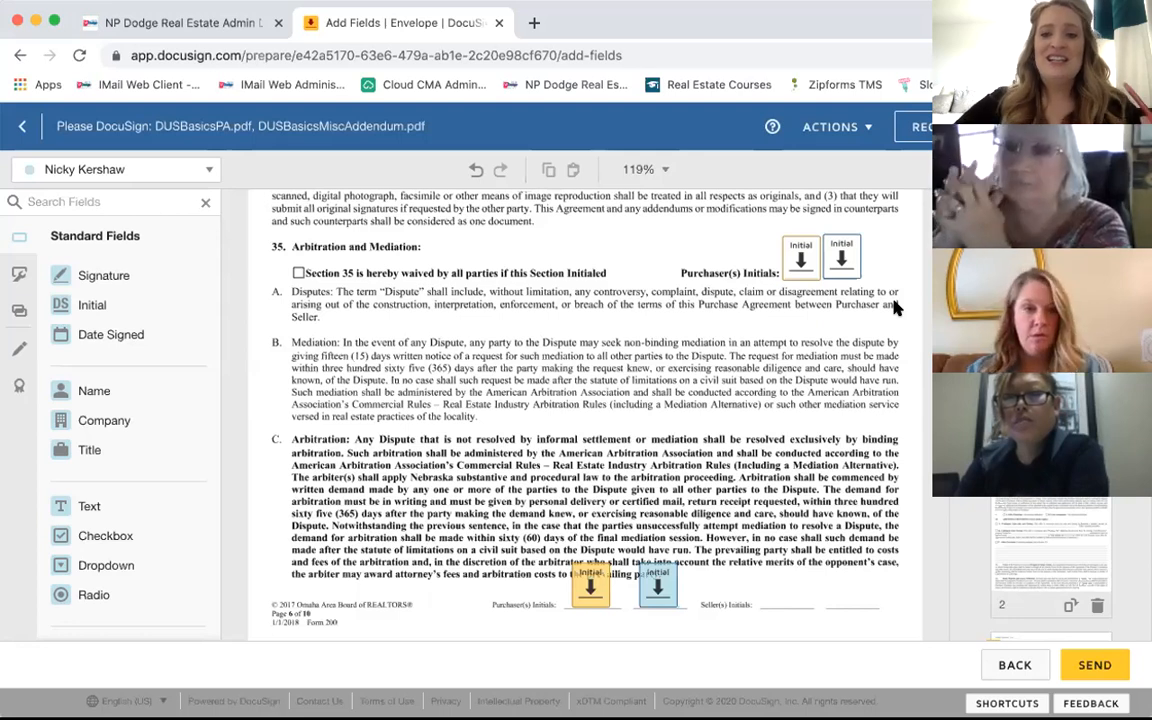
{"action": "left_click_drag", "start_coordinate": [799, 256], "coordinate": [797, 251]}
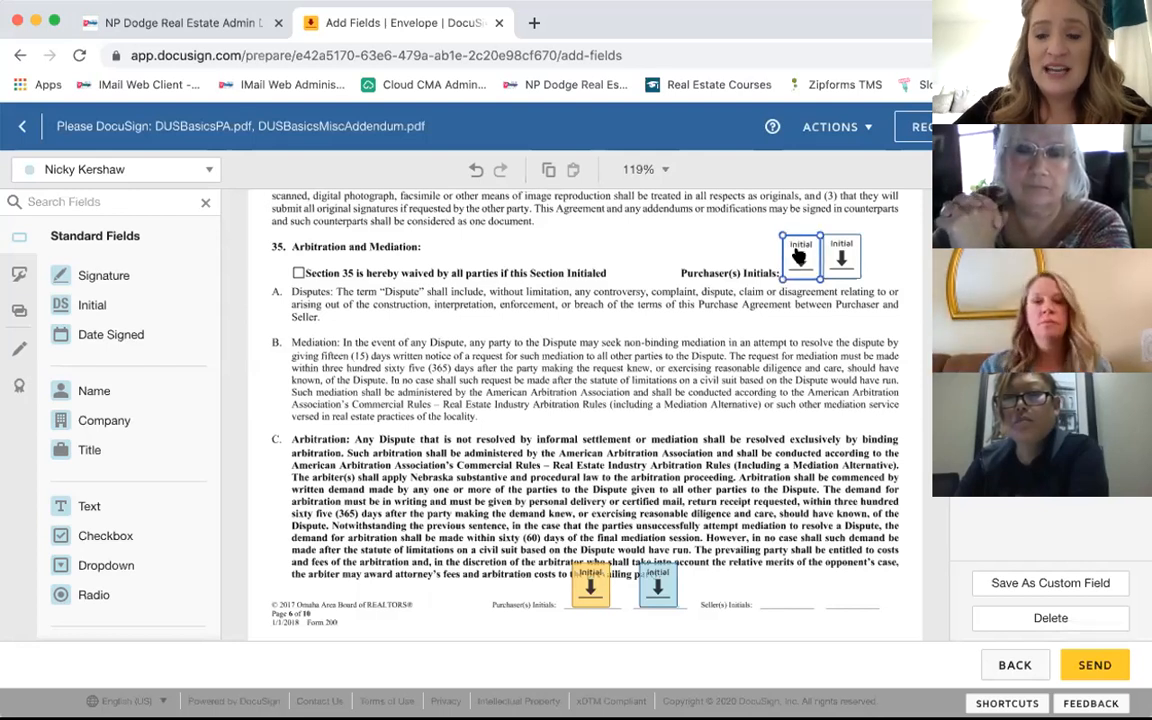
{"action": "left_click", "coordinate": [726, 238]}
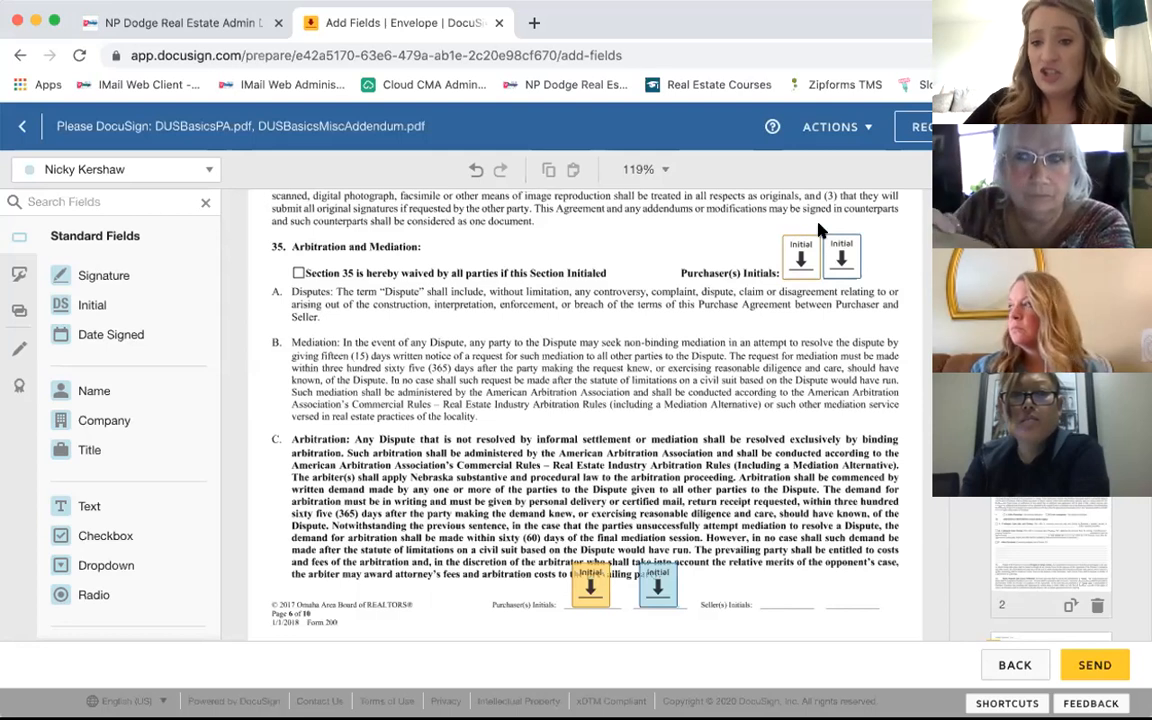
{"action": "left_click", "coordinate": [797, 260]}
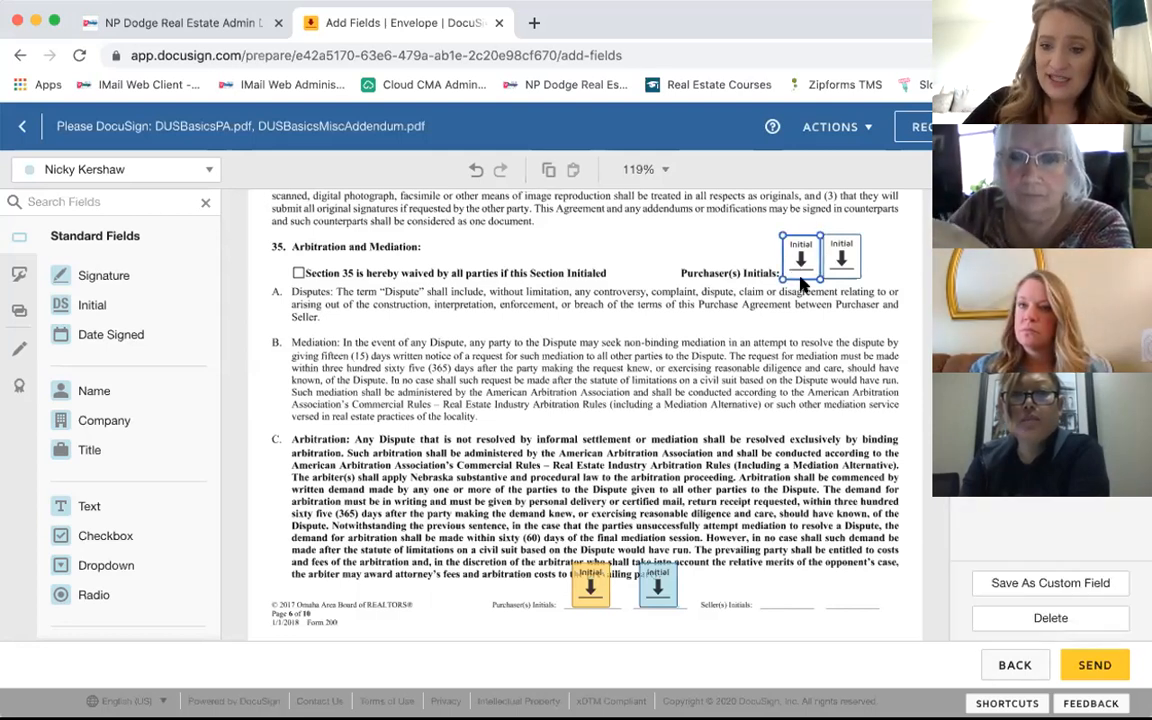
{"action": "left_click", "coordinate": [741, 247]}
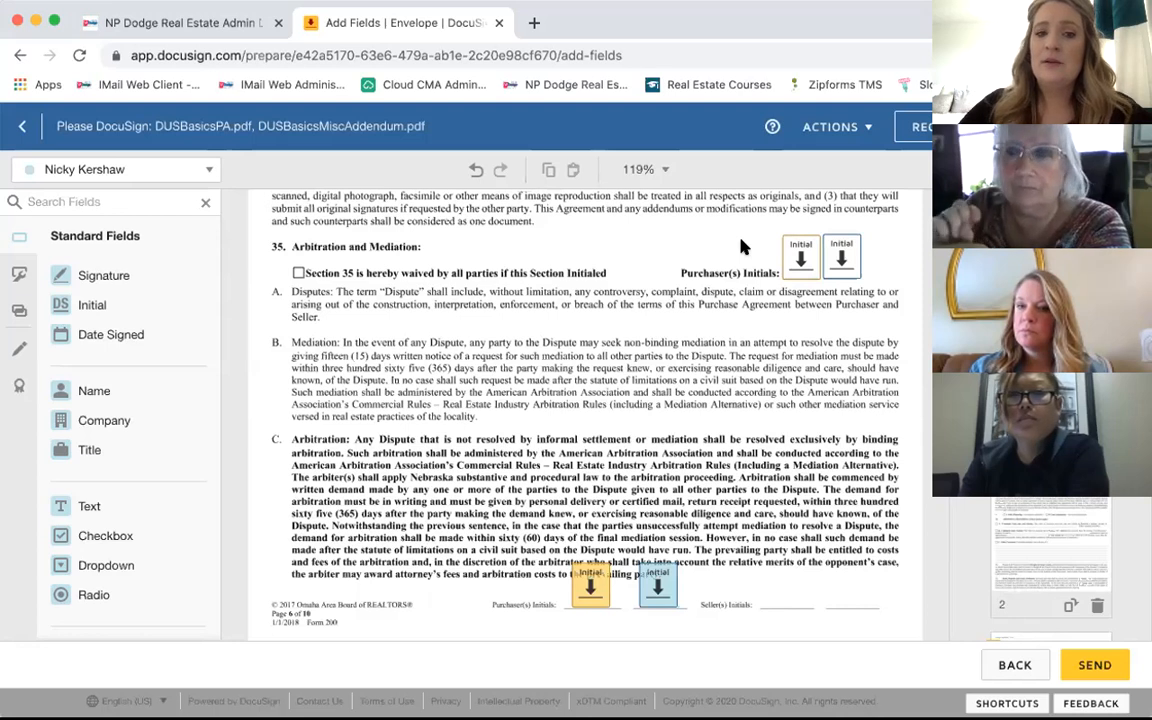
{"action": "left_click", "coordinate": [800, 256]}
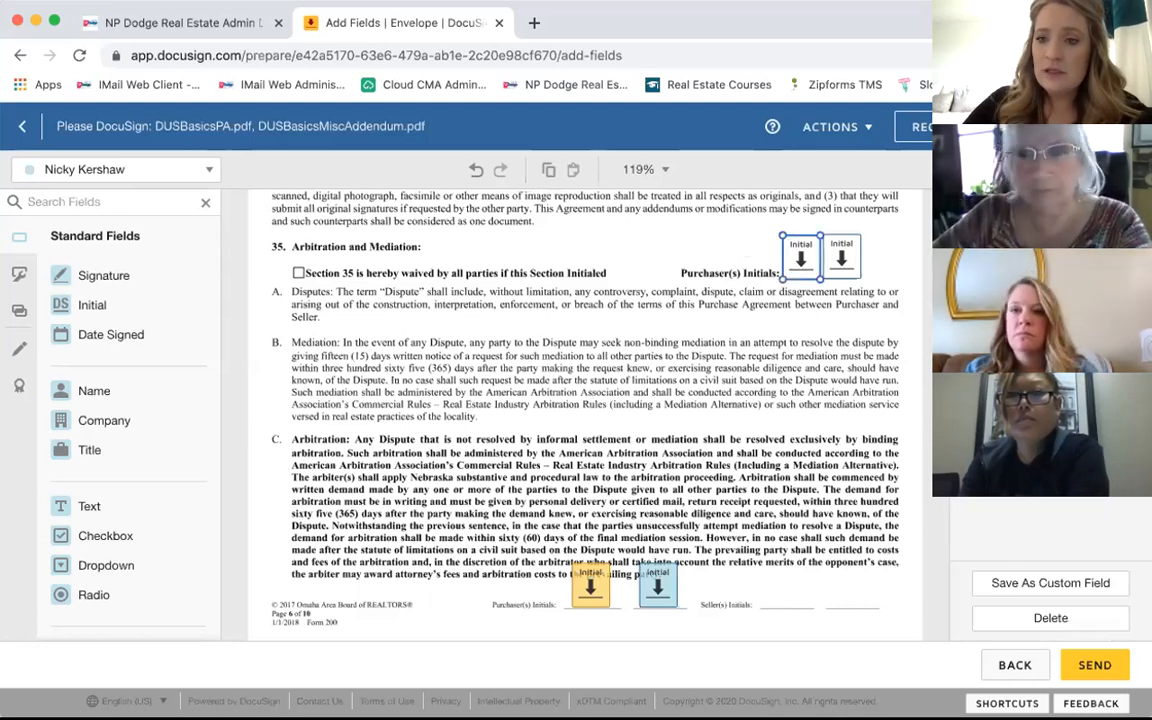
{"action": "left_click", "coordinate": [345, 226]}
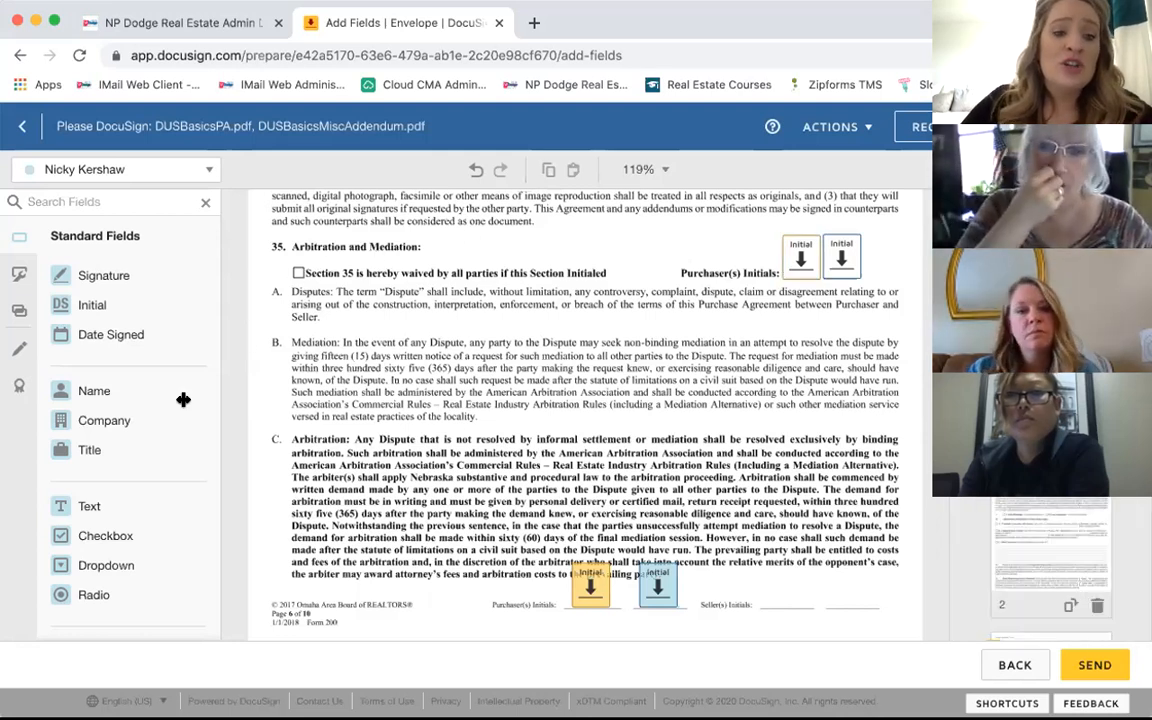
Step: Place a checkbox field over the printed box on the Section 35 waiver line
{"action": "left_click", "coordinate": [297, 276]}
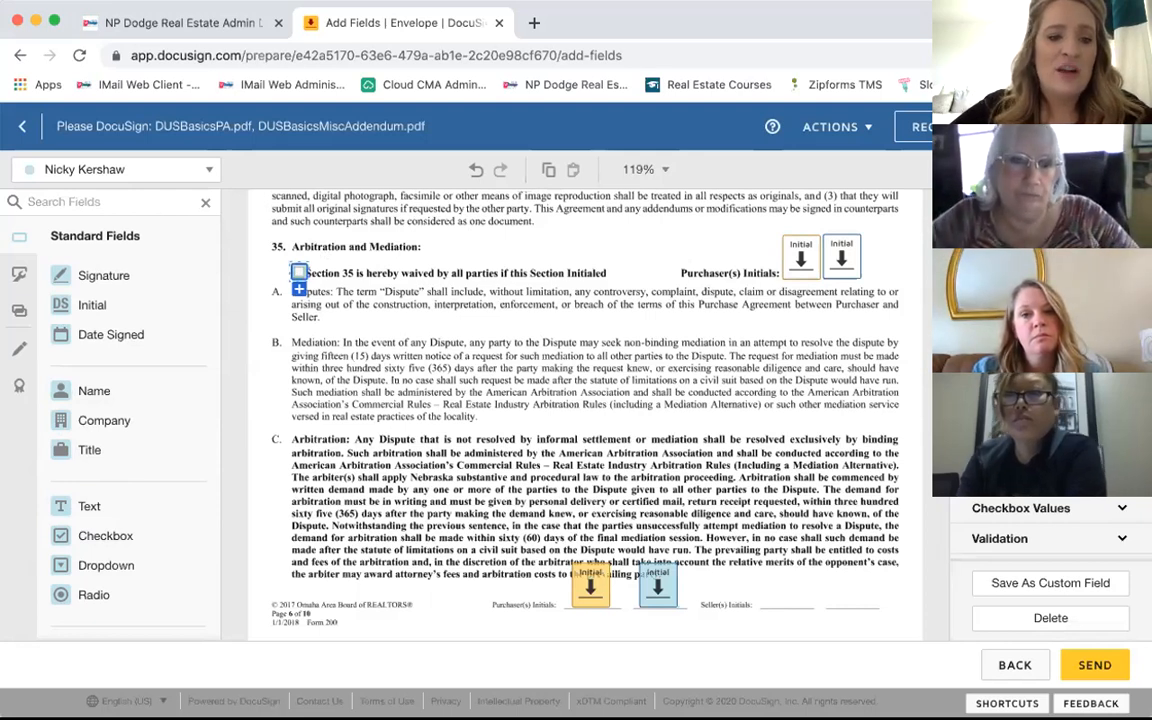
{"action": "left_click", "coordinate": [572, 323]}
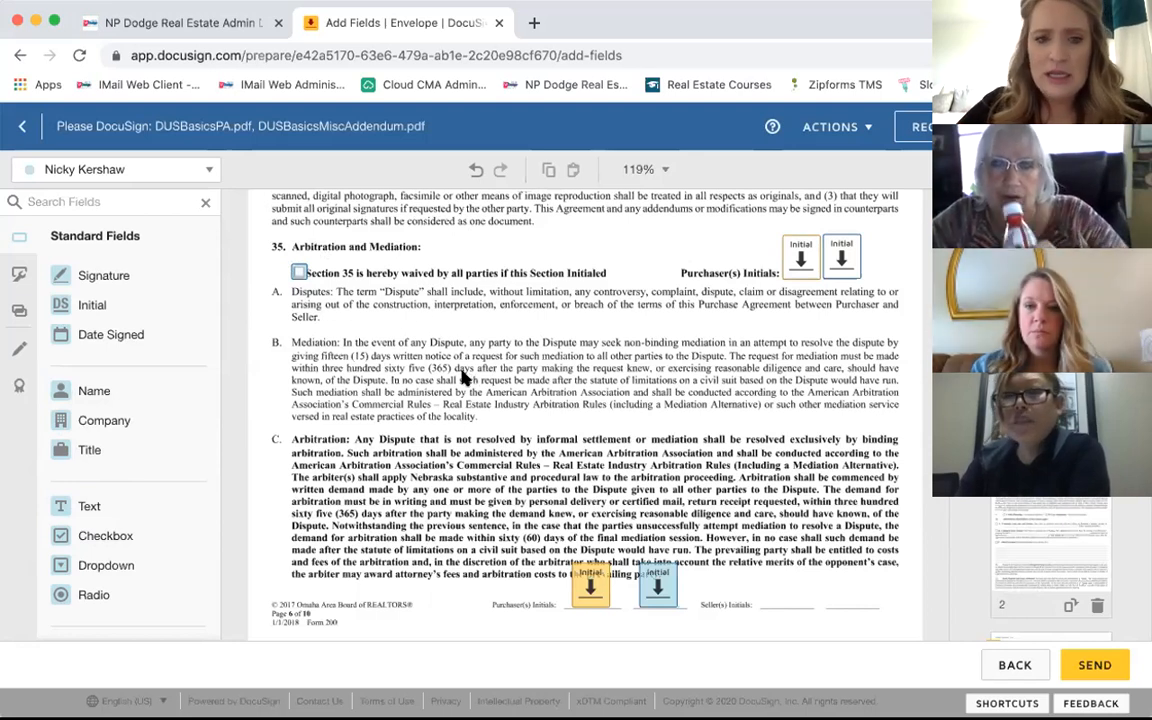
{"action": "left_click", "coordinate": [300, 276]}
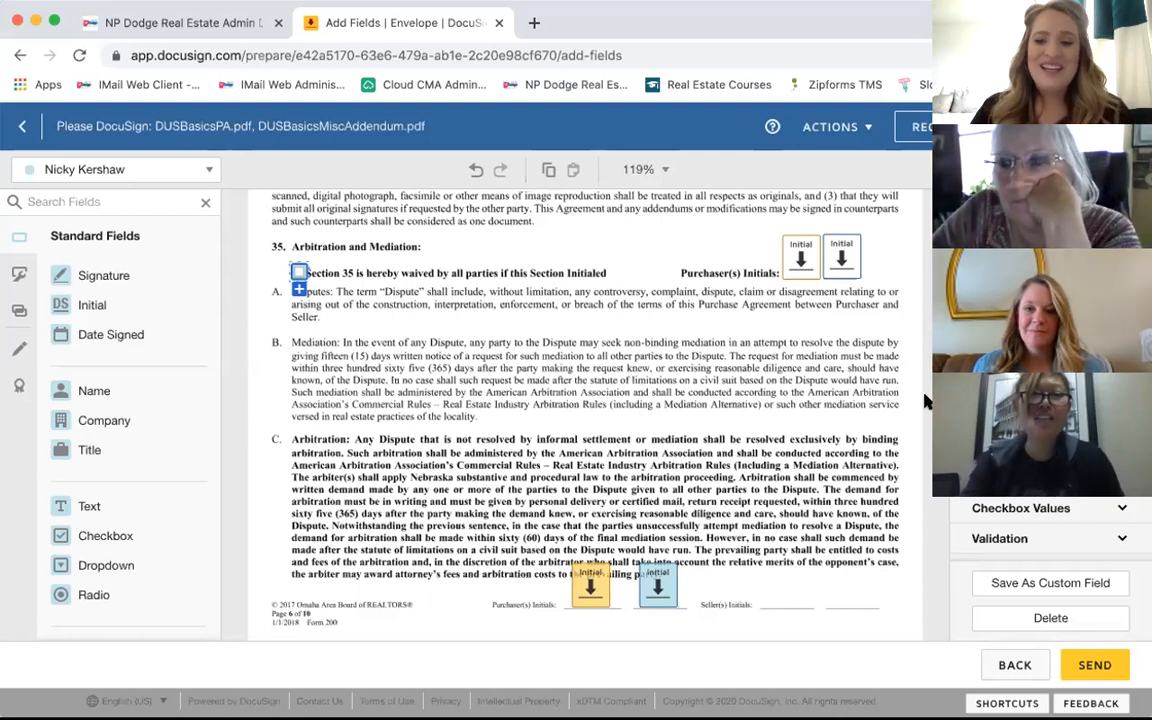
{"action": "left_click", "coordinate": [841, 258]}
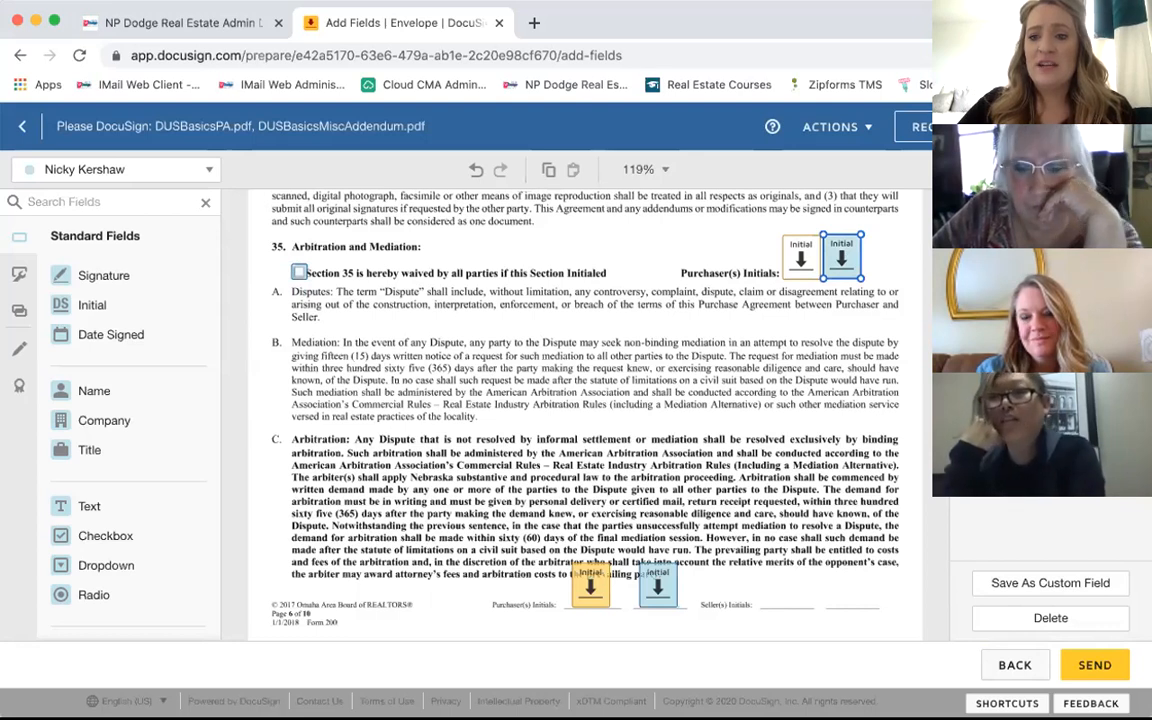
{"action": "left_click", "coordinate": [797, 335]}
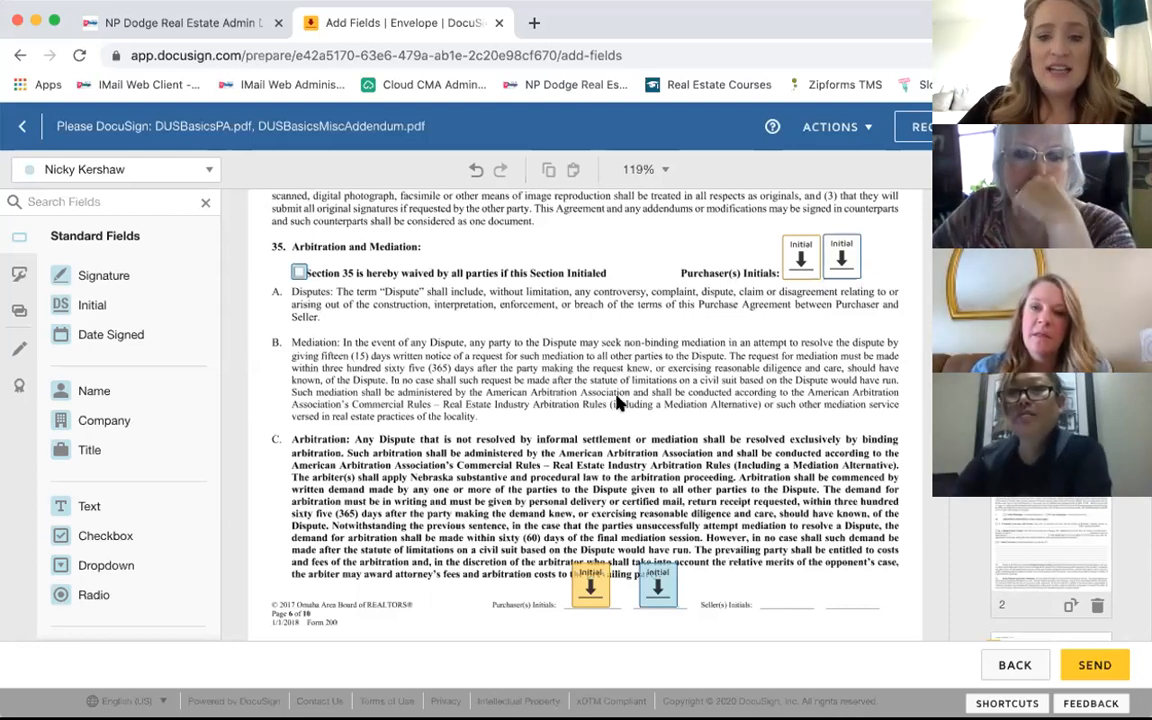
{"action": "scroll", "coordinate": [617, 402], "scroll_direction": "up", "scroll_amount": 2}
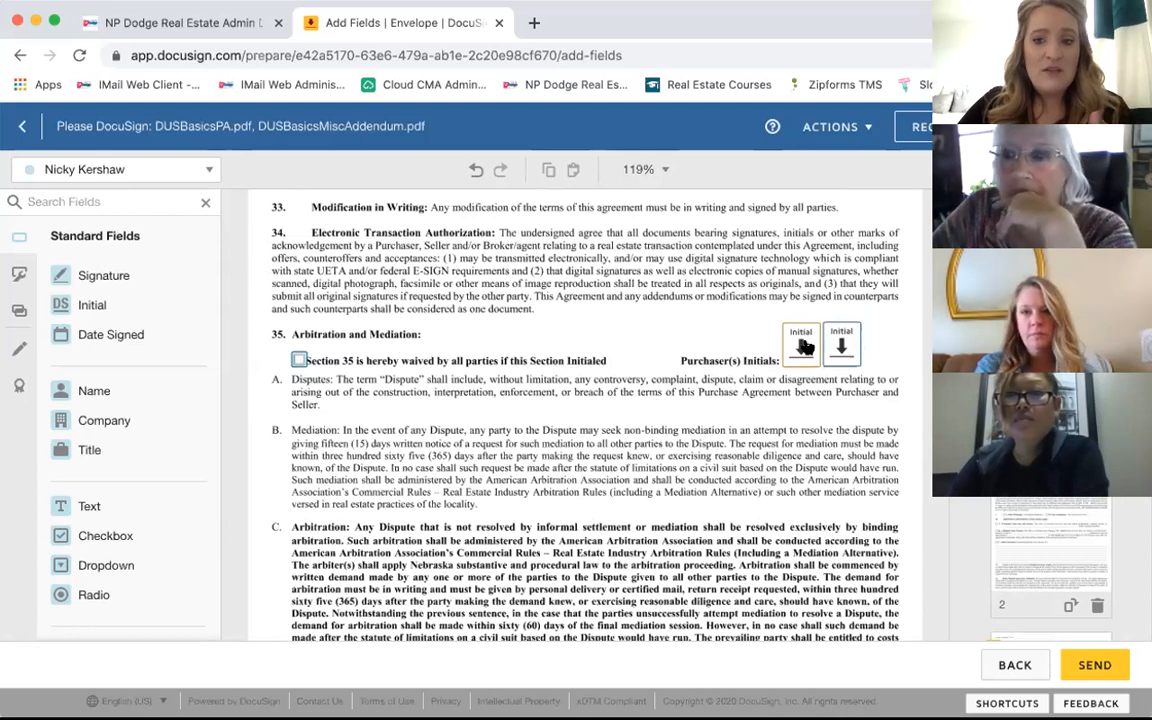
Step: Delete the buyer's and the second recipient's Initial fields beside Purchaser(s) Initials
{"action": "left_click", "coordinate": [803, 344]}
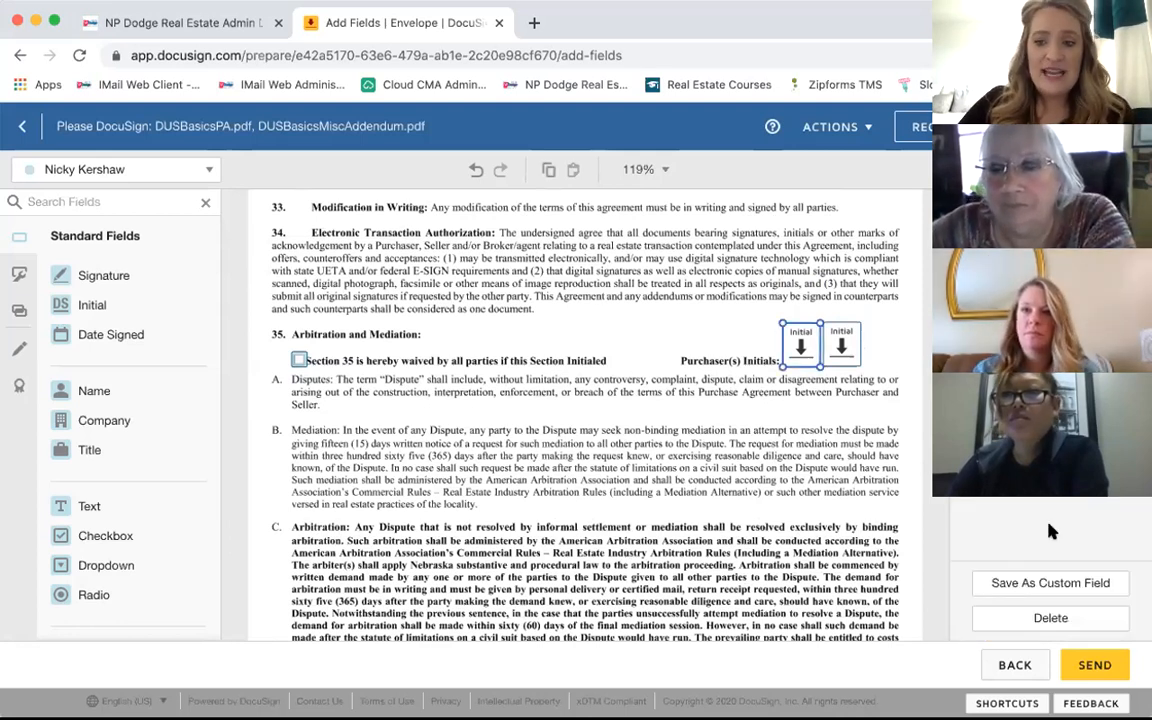
{"action": "left_click", "coordinate": [1012, 621]}
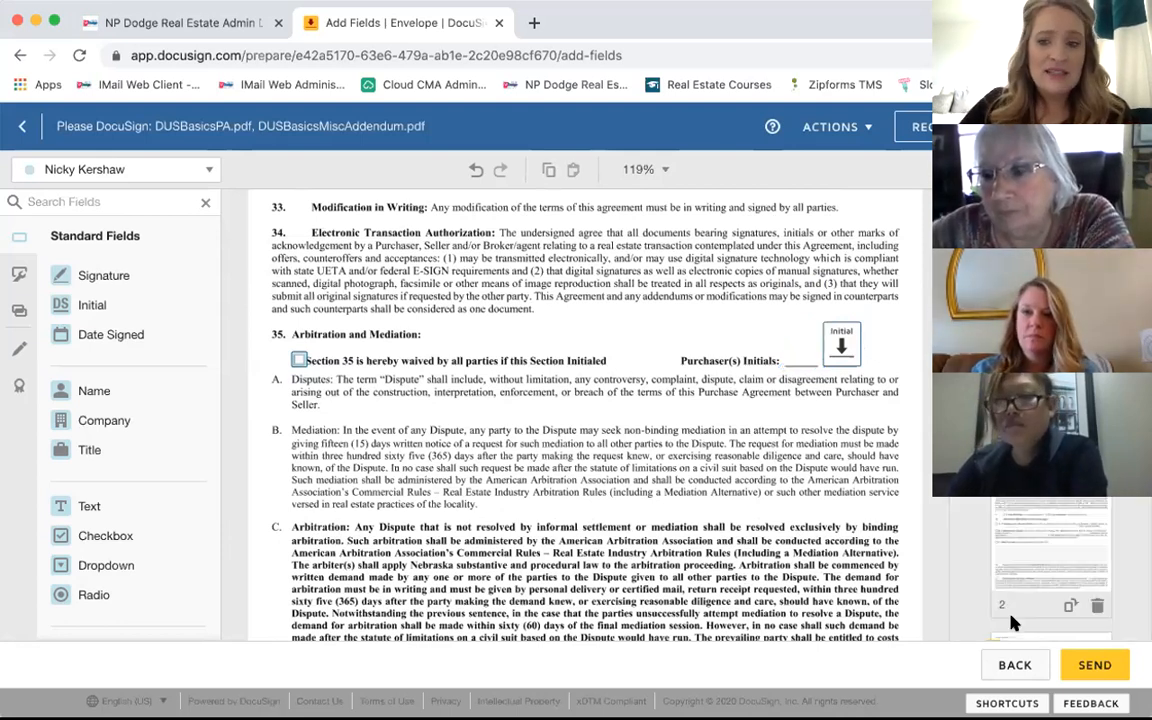
{"action": "left_click", "coordinate": [846, 341]}
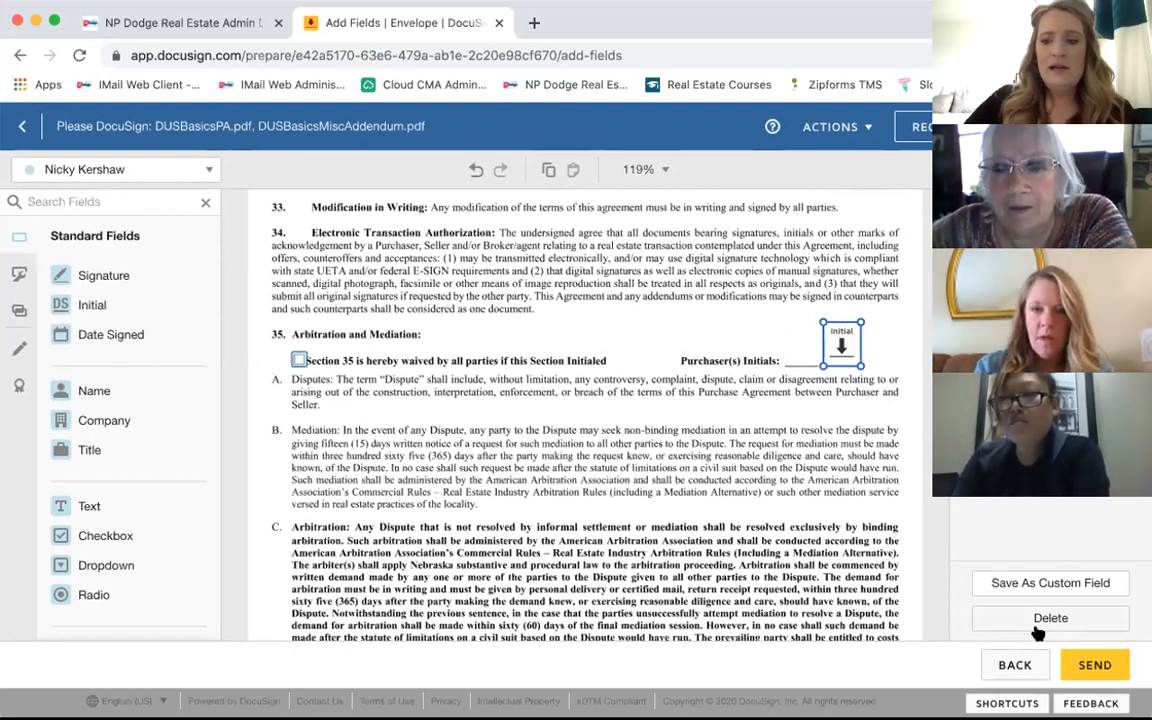
{"action": "left_click", "coordinate": [1038, 626]}
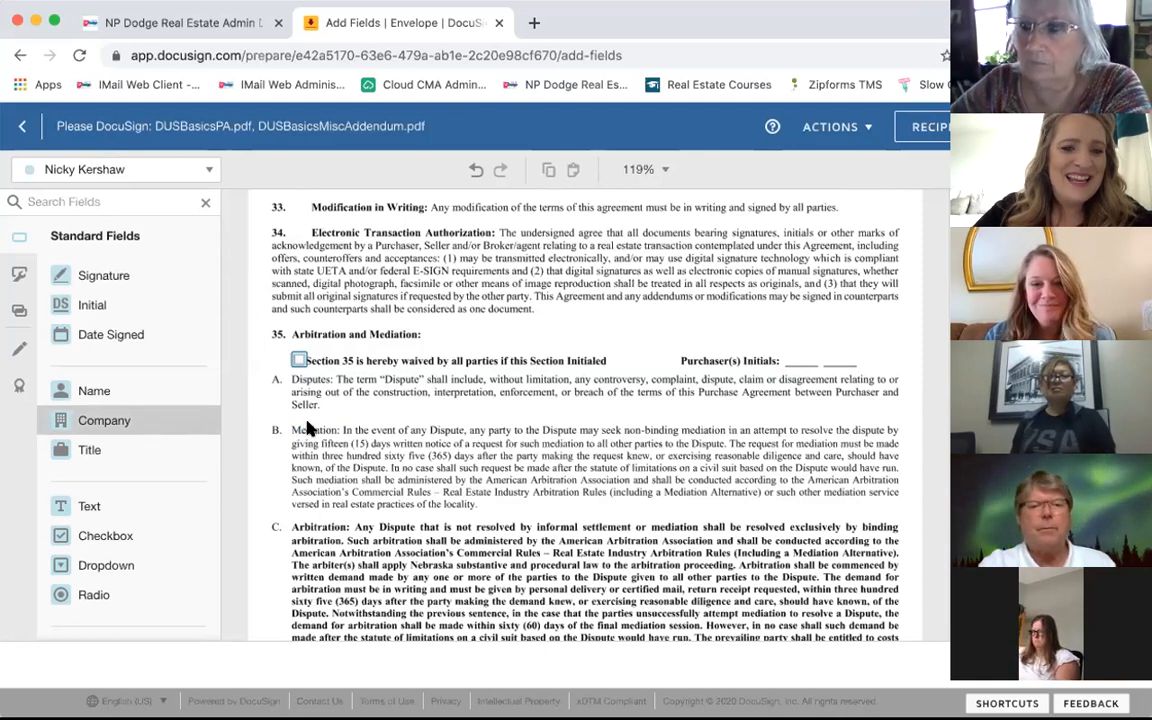
{"action": "left_click", "coordinate": [300, 612]}
{"action": "key", "text": "Delete"}
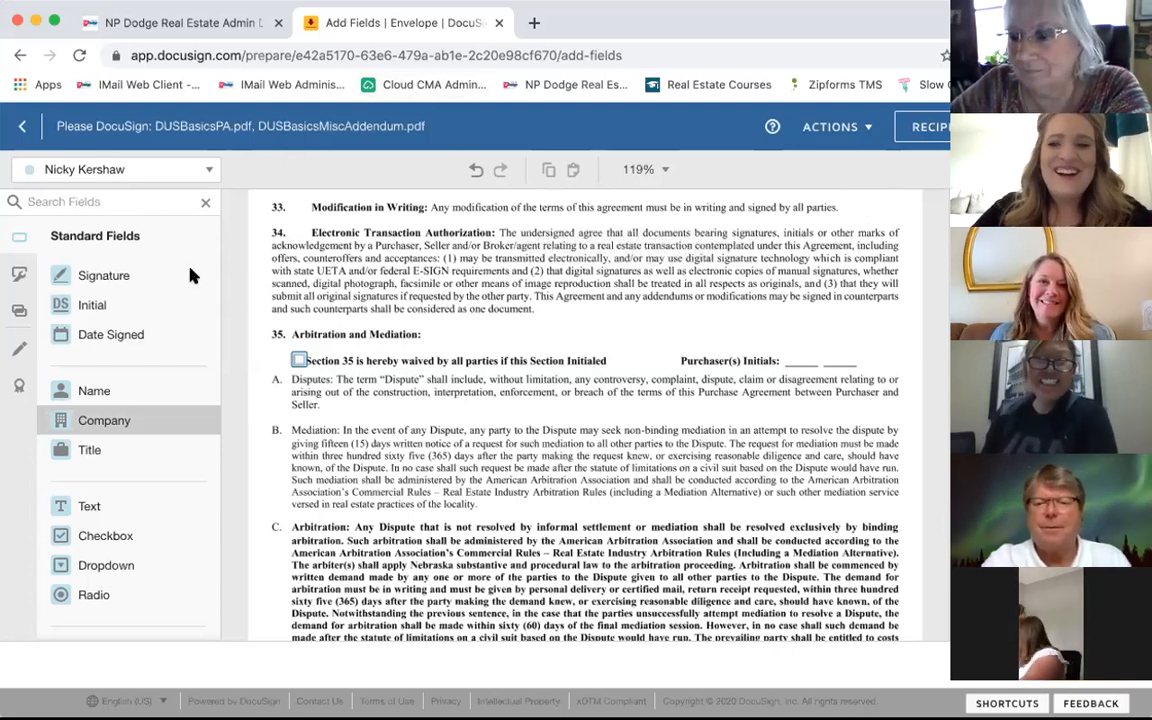
{"action": "left_click", "coordinate": [302, 361]}
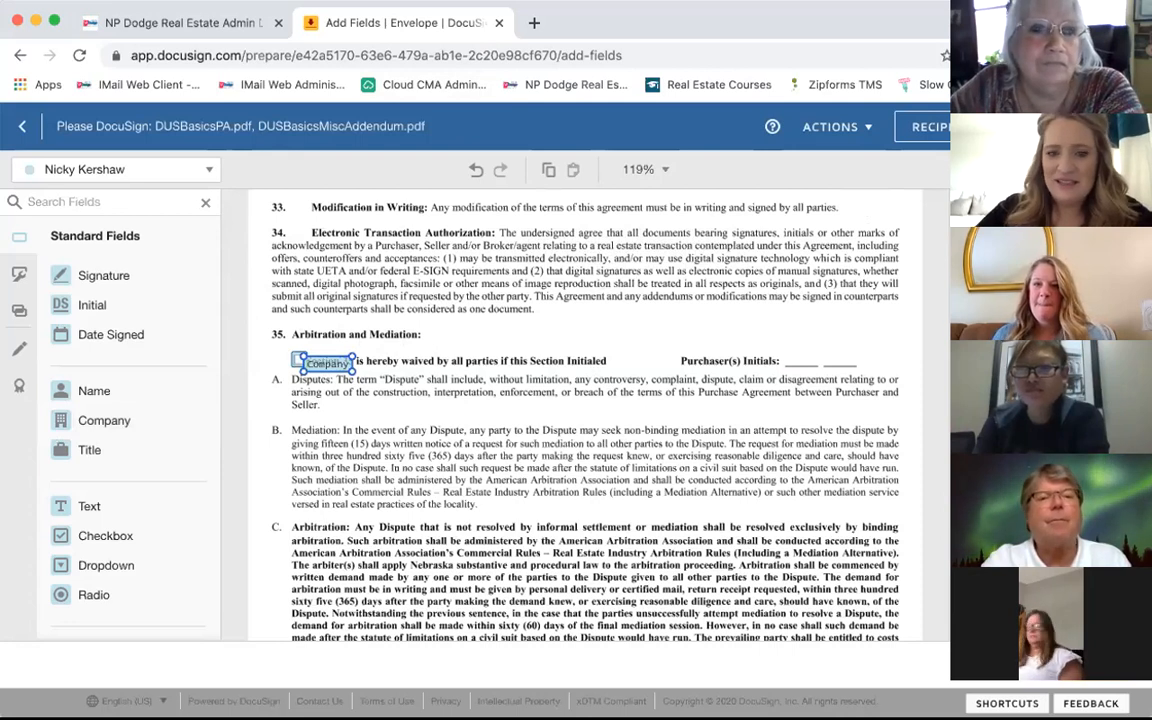
{"action": "key", "text": "Delete"}
{"action": "left_click", "coordinate": [298, 361]}
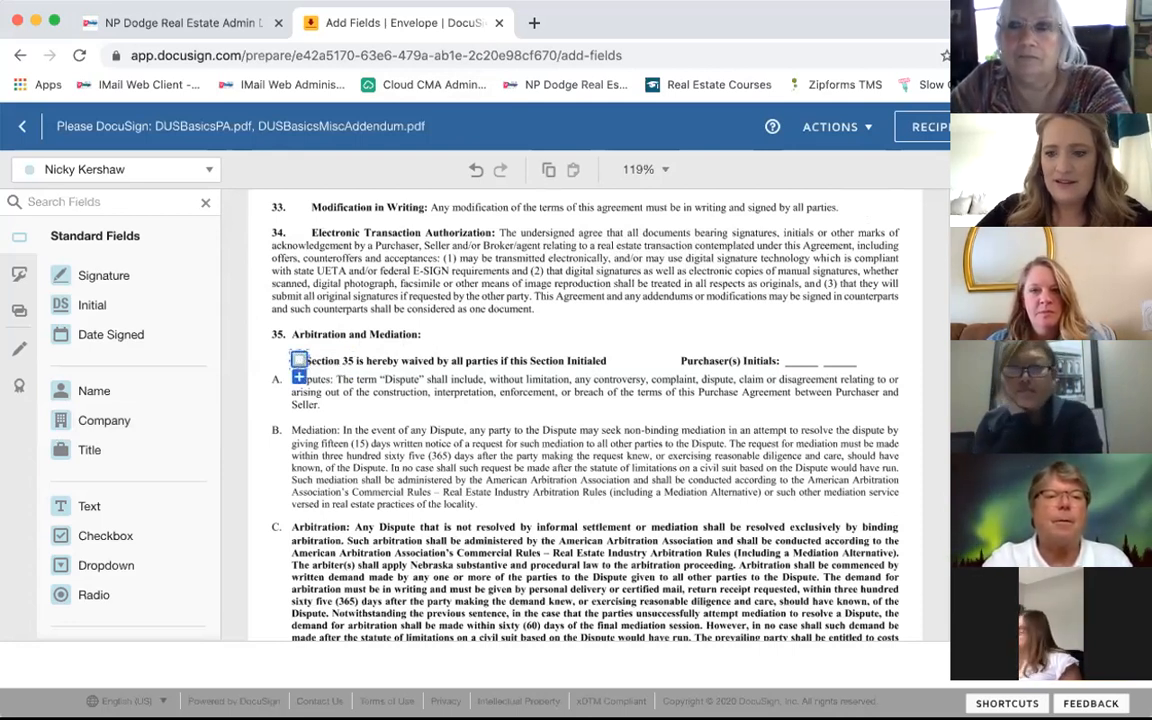
Step: Delete the Section 35 checkbox field and switch to the Outlook inbox
{"action": "key", "text": "Delete"}
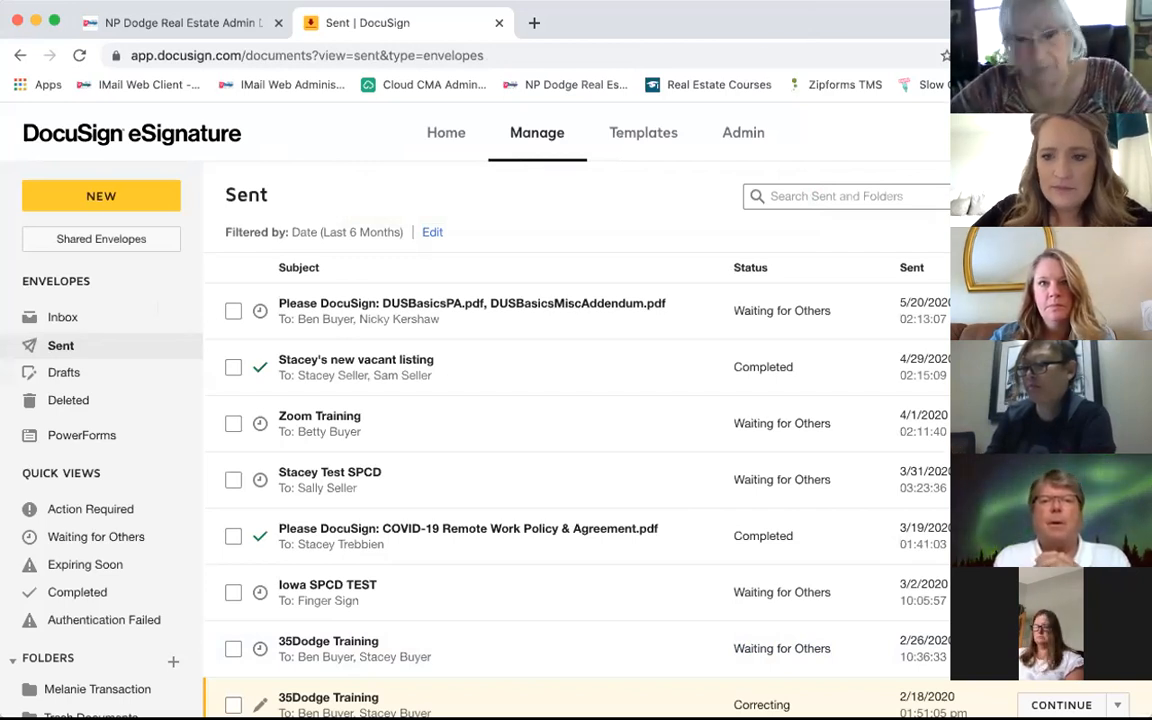
{"action": "key", "text": "super+Tab"}
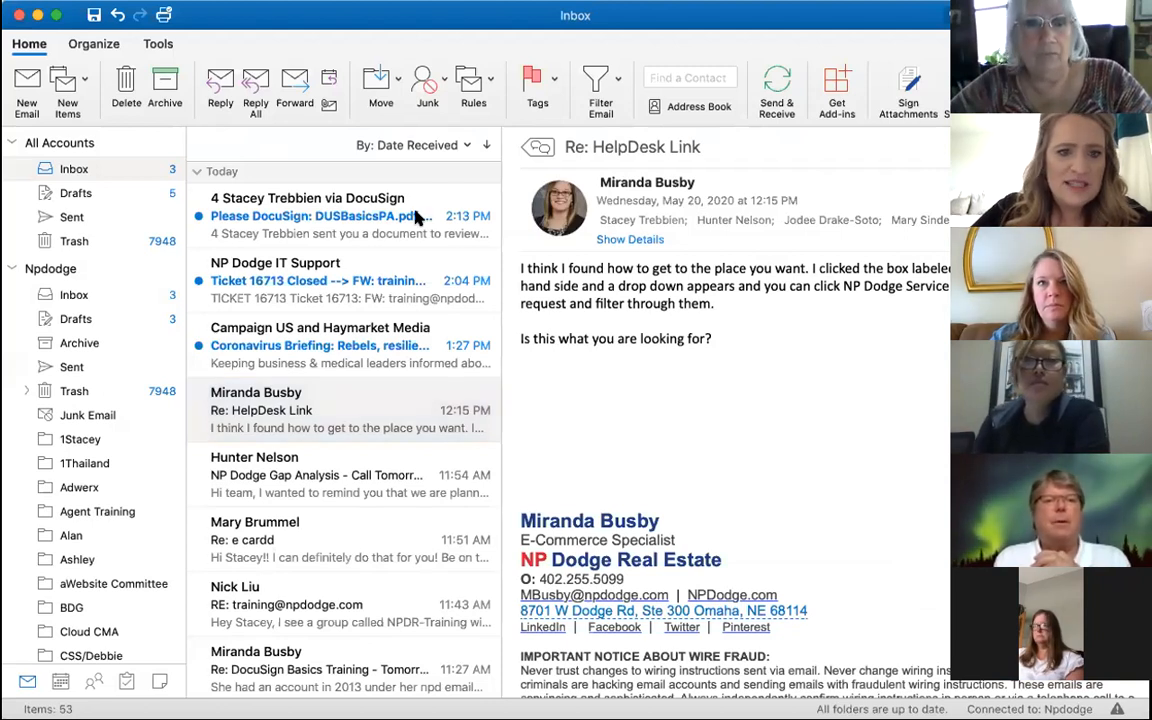
Step: Open the 'Please DocuSign: DUSBasicsPA.pdf' email and follow its Review Documents link
{"action": "left_click", "coordinate": [297, 200]}
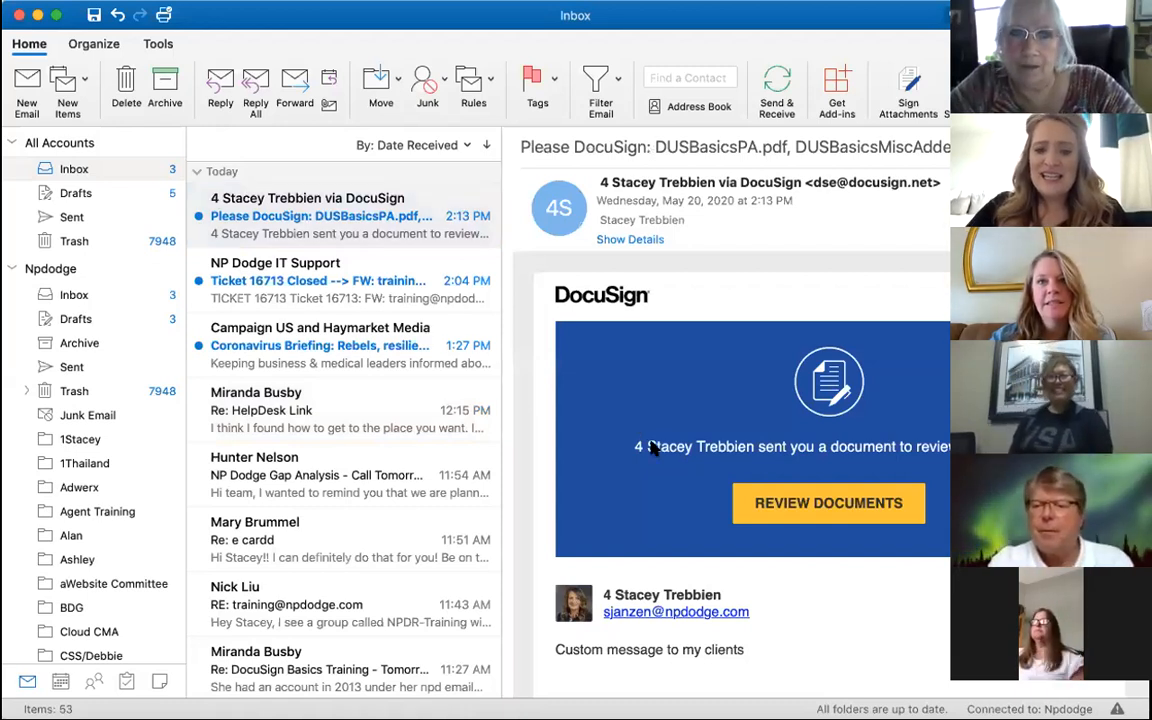
{"action": "scroll", "coordinate": [655, 443], "scroll_direction": "down", "scroll_amount": 2}
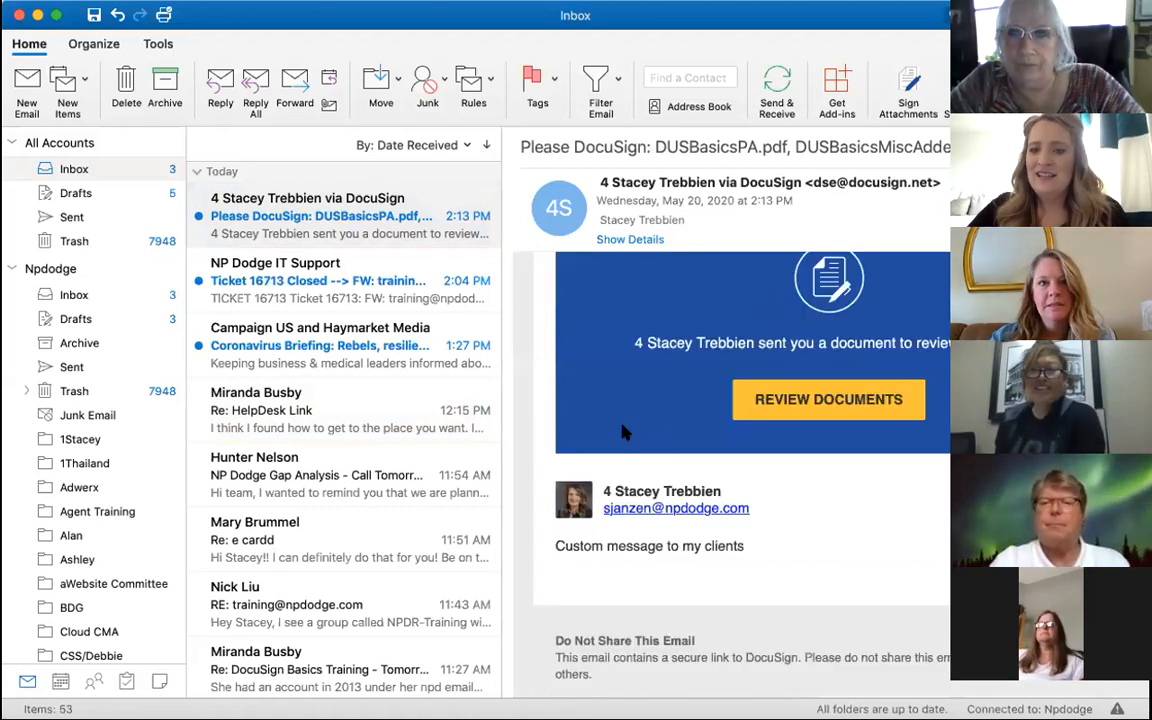
{"action": "scroll", "coordinate": [760, 440], "scroll_direction": "up", "scroll_amount": 2}
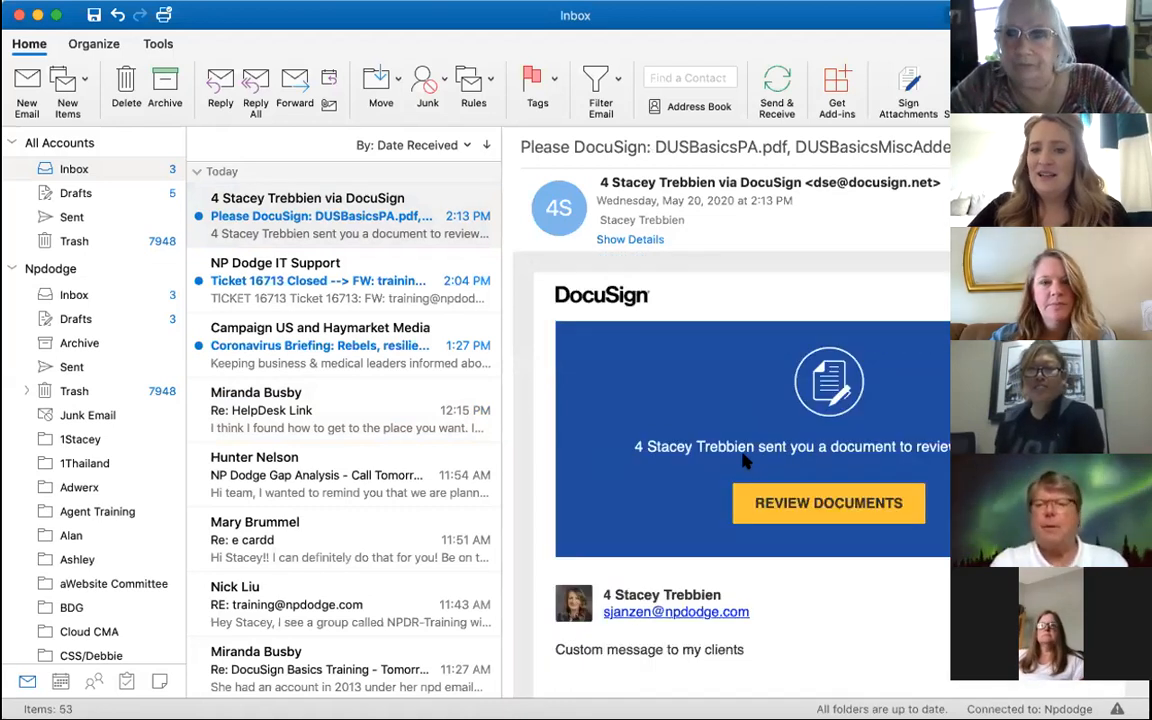
{"action": "left_click", "coordinate": [814, 505]}
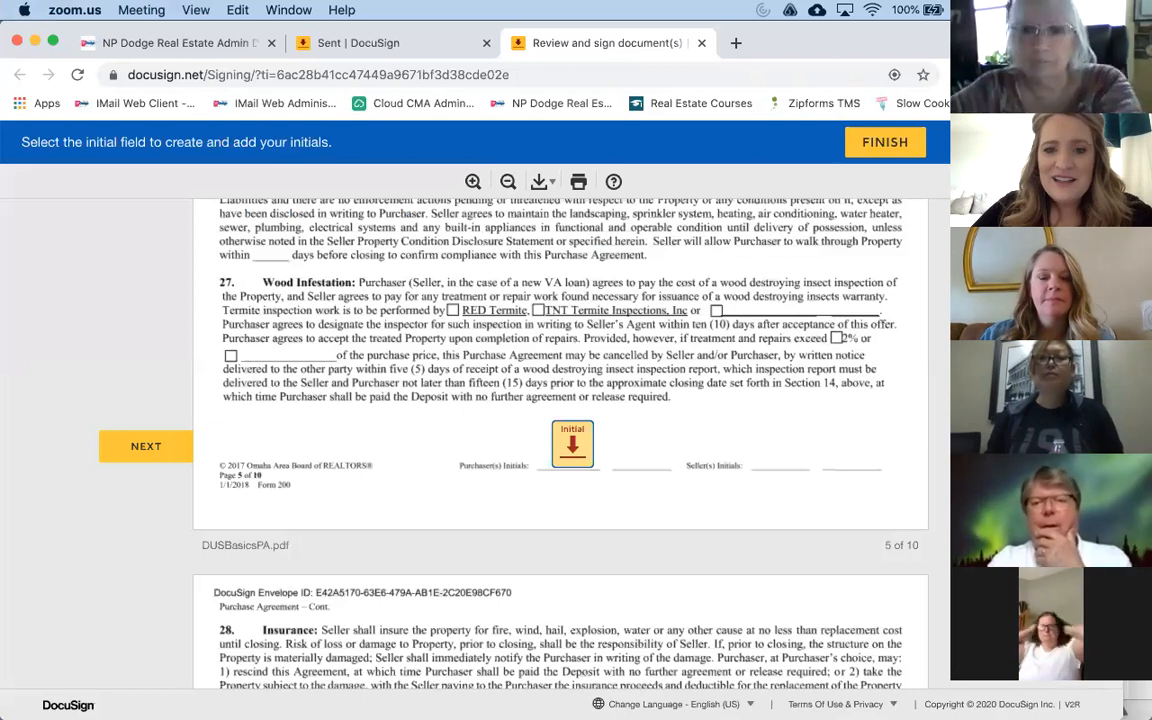
Step: Initial the purchaser initials fields on pages 5 and 6
{"action": "left_click", "coordinate": [660, 425]}
{"action": "scroll", "coordinate": [660, 425], "scroll_direction": "up", "scroll_amount": 15}
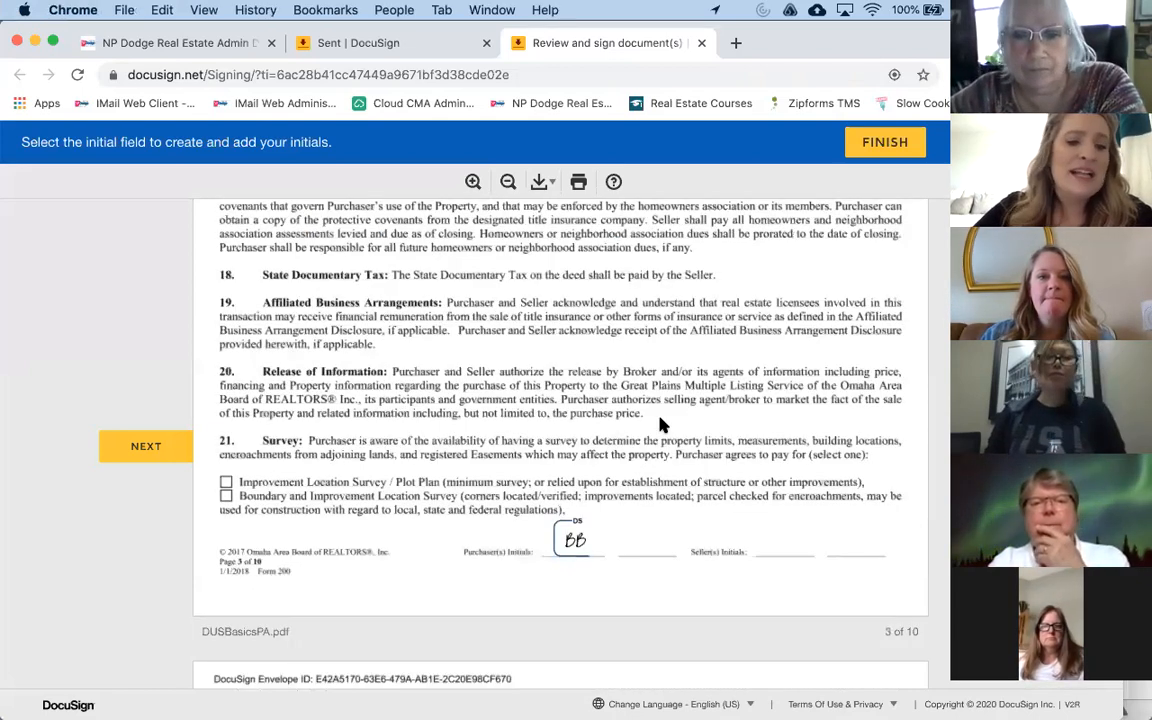
{"action": "scroll", "coordinate": [659, 417], "scroll_direction": "up", "scroll_amount": 15}
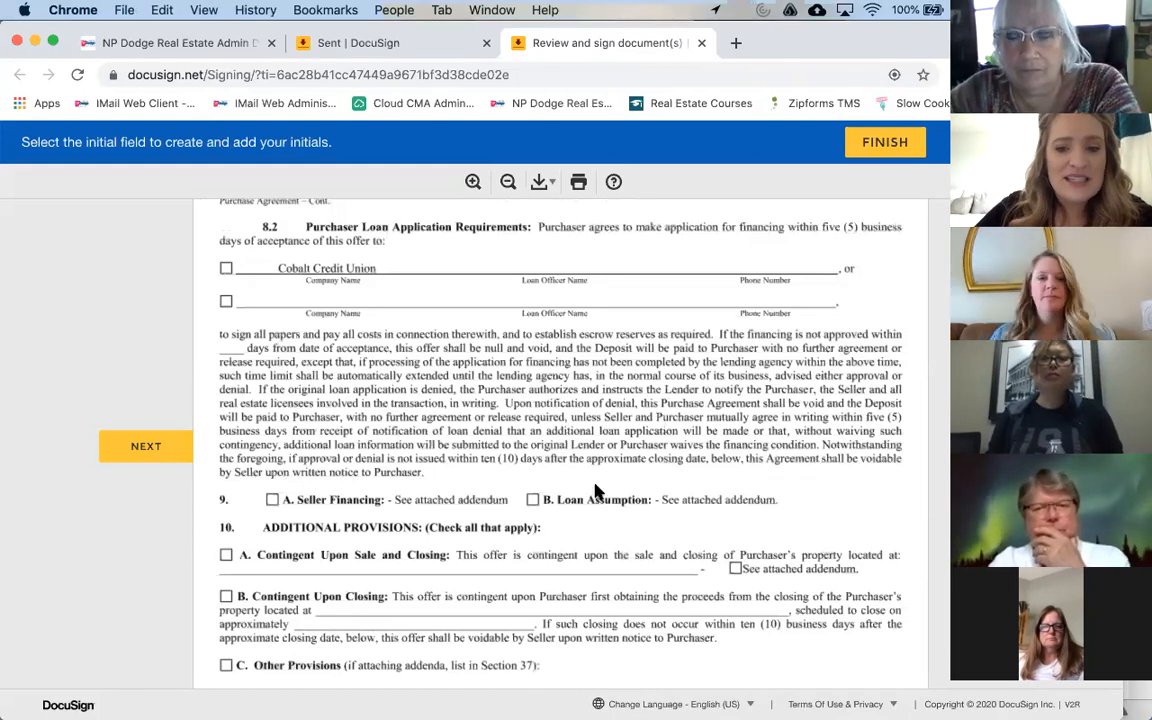
{"action": "scroll", "coordinate": [594, 489], "scroll_direction": "down", "scroll_amount": 5}
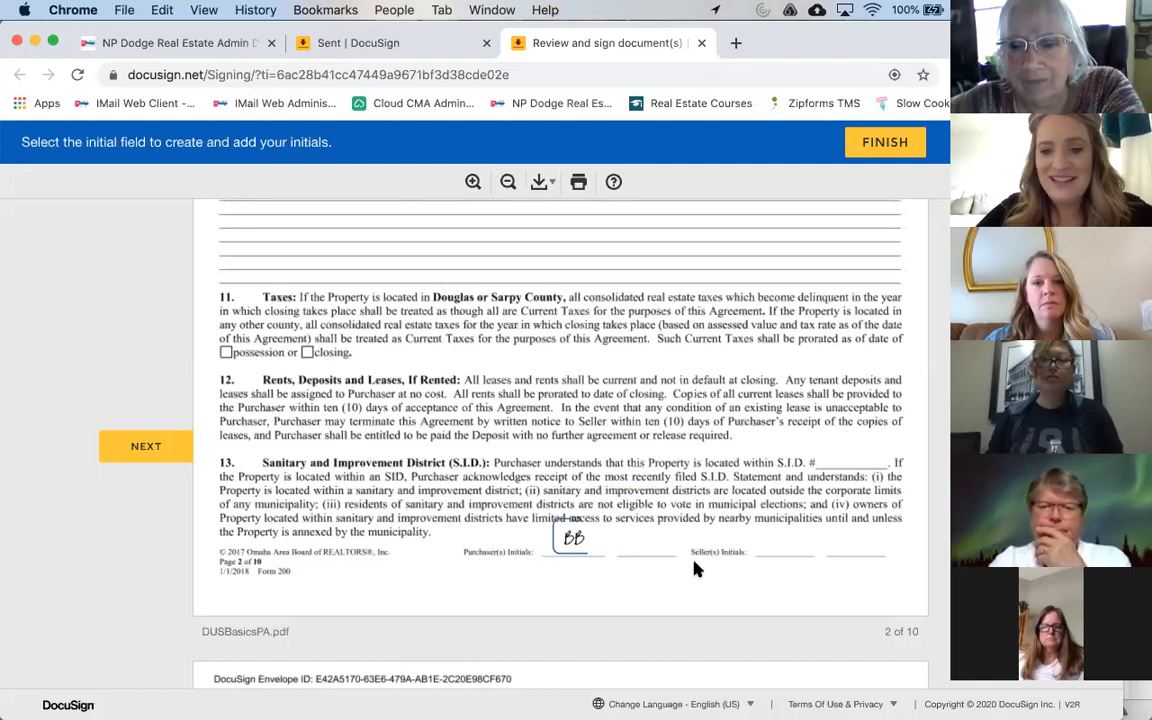
{"action": "scroll", "coordinate": [694, 562], "scroll_direction": "down", "scroll_amount": 2}
{"action": "scroll", "coordinate": [690, 552], "scroll_direction": "down", "scroll_amount": 10}
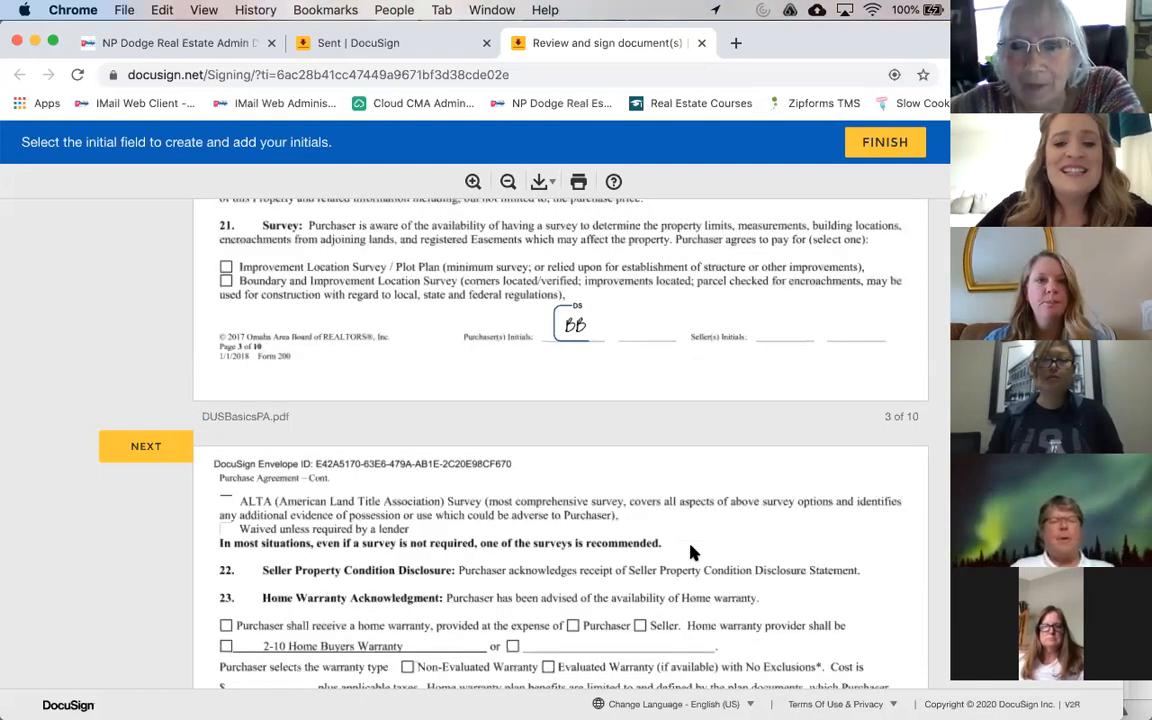
{"action": "scroll", "coordinate": [689, 548], "scroll_direction": "down", "scroll_amount": 5}
{"action": "scroll", "coordinate": [690, 552], "scroll_direction": "down", "scroll_amount": 5}
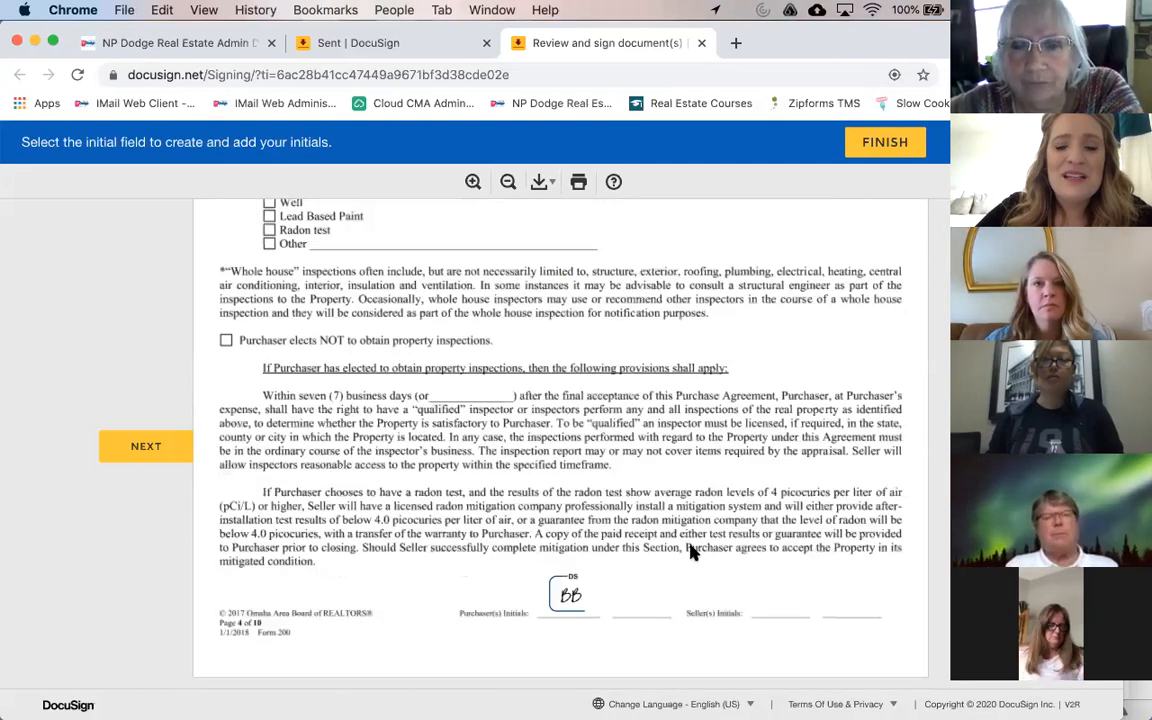
{"action": "scroll", "coordinate": [690, 552], "scroll_direction": "down", "scroll_amount": 3}
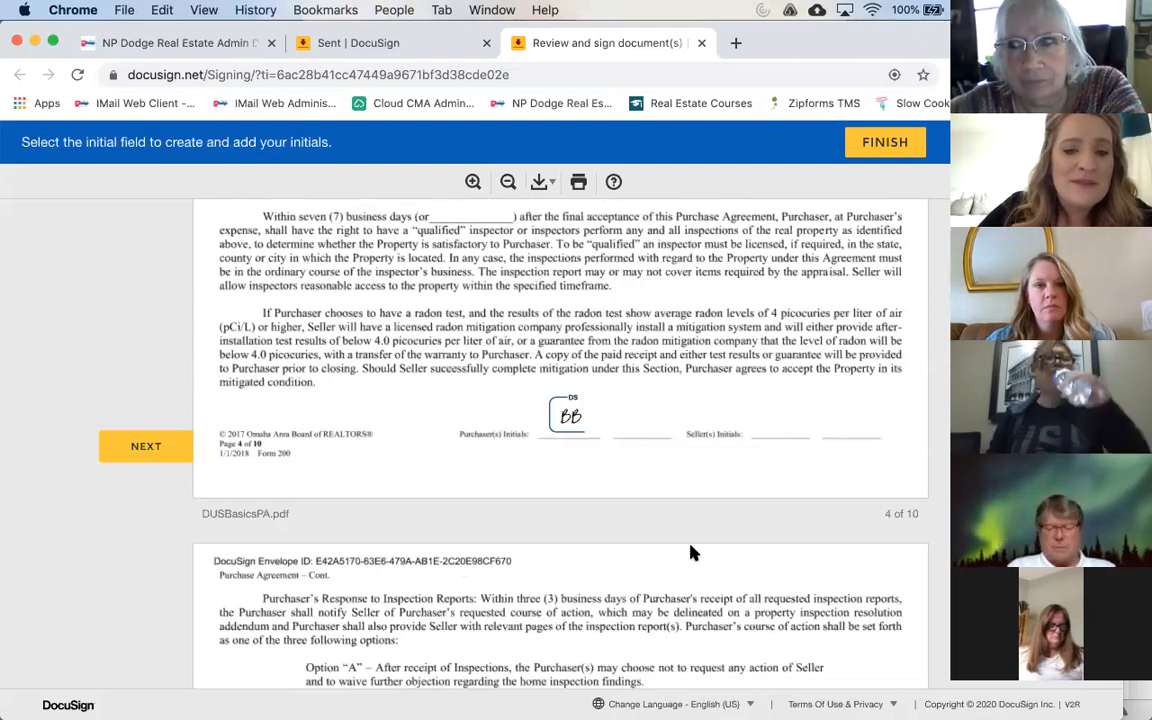
{"action": "scroll", "coordinate": [690, 552], "scroll_direction": "down", "scroll_amount": 3}
{"action": "scroll", "coordinate": [690, 552], "scroll_direction": "down", "scroll_amount": 2}
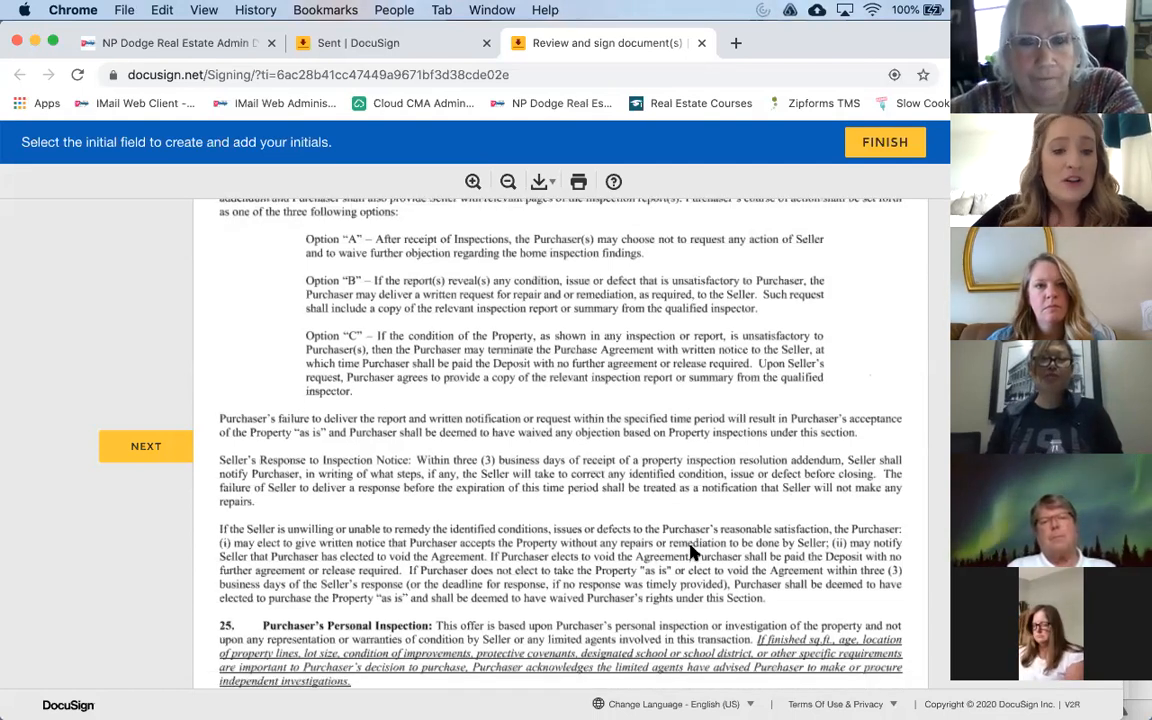
{"action": "scroll", "coordinate": [690, 552], "scroll_direction": "down", "scroll_amount": 4}
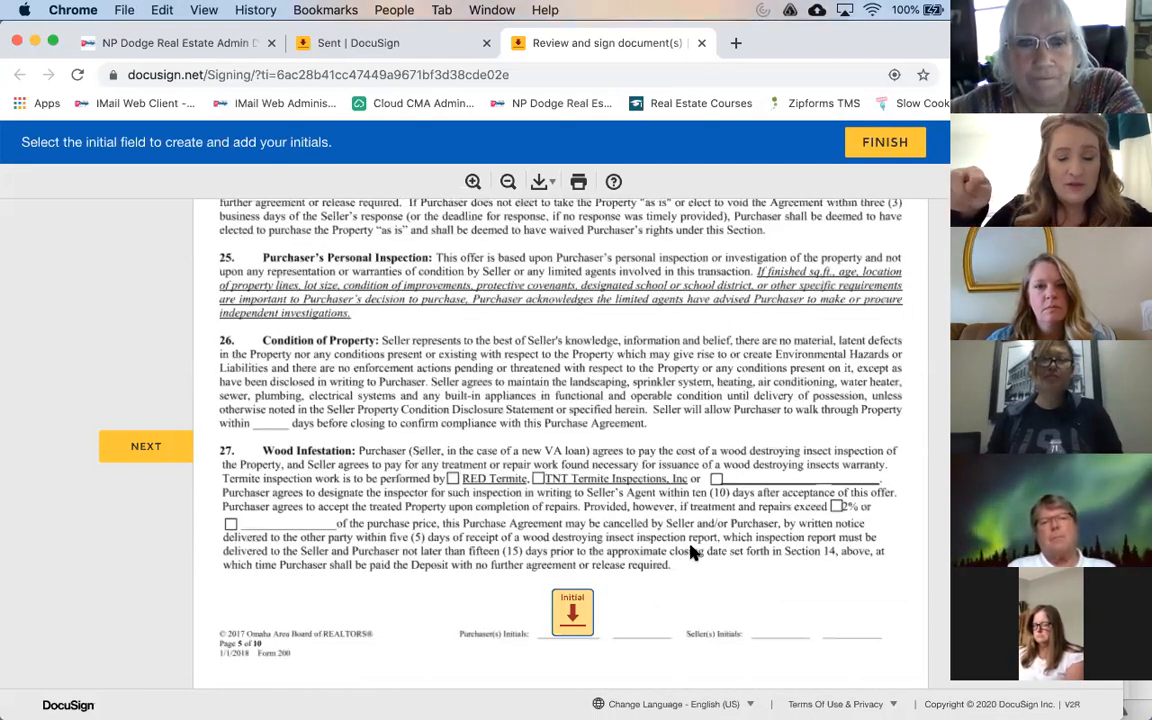
{"action": "left_click", "coordinate": [571, 616]}
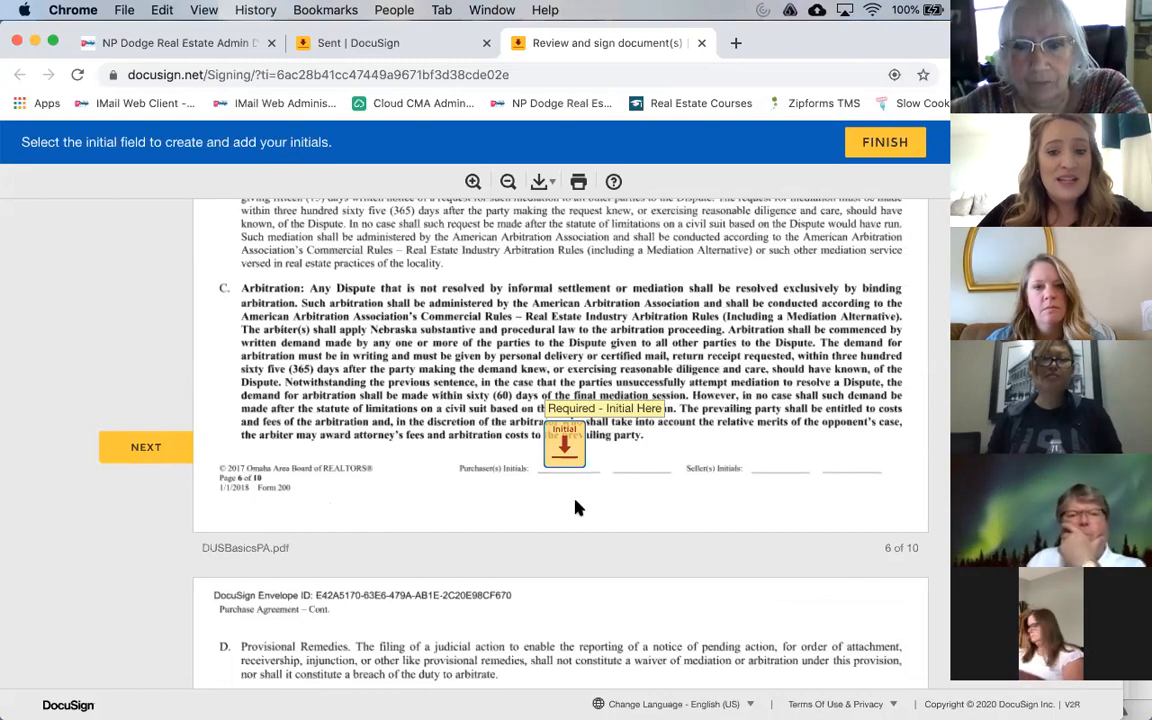
{"action": "left_click", "coordinate": [567, 445]}
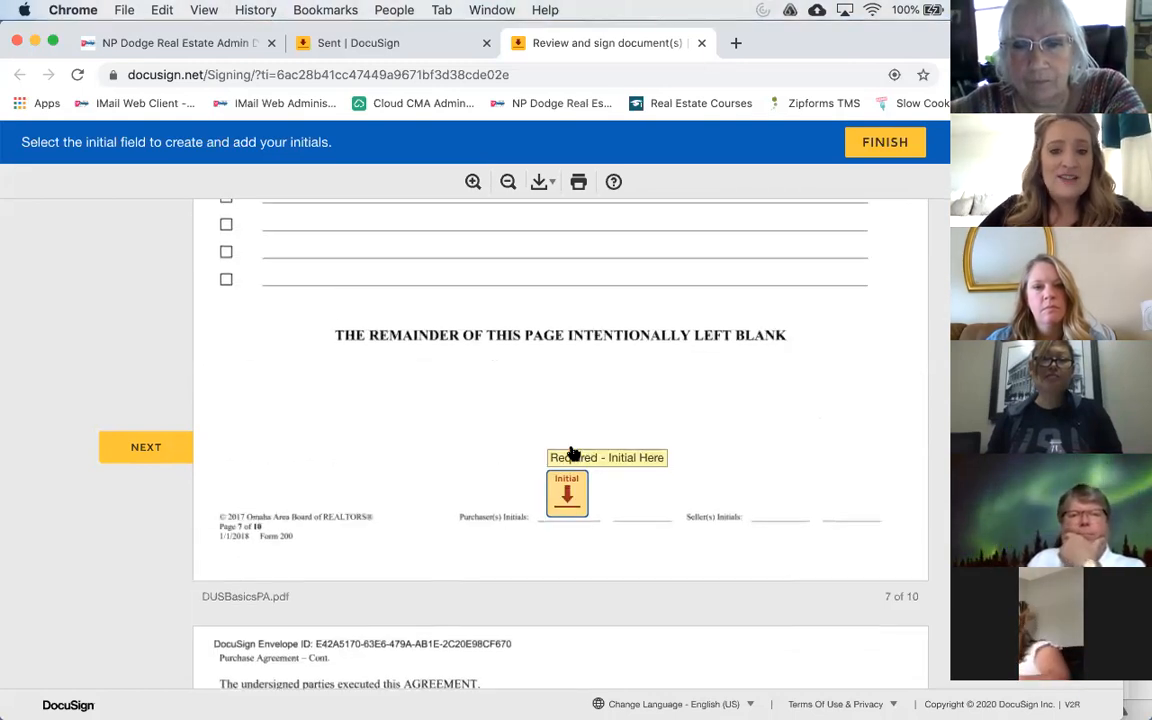
Step: Initial pages 7, 8 and 9, then sign the buyer signature line on the addendum
{"action": "scroll", "coordinate": [571, 453], "scroll_direction": "up", "scroll_amount": 10}
{"action": "scroll", "coordinate": [574, 452], "scroll_direction": "down", "scroll_amount": 10}
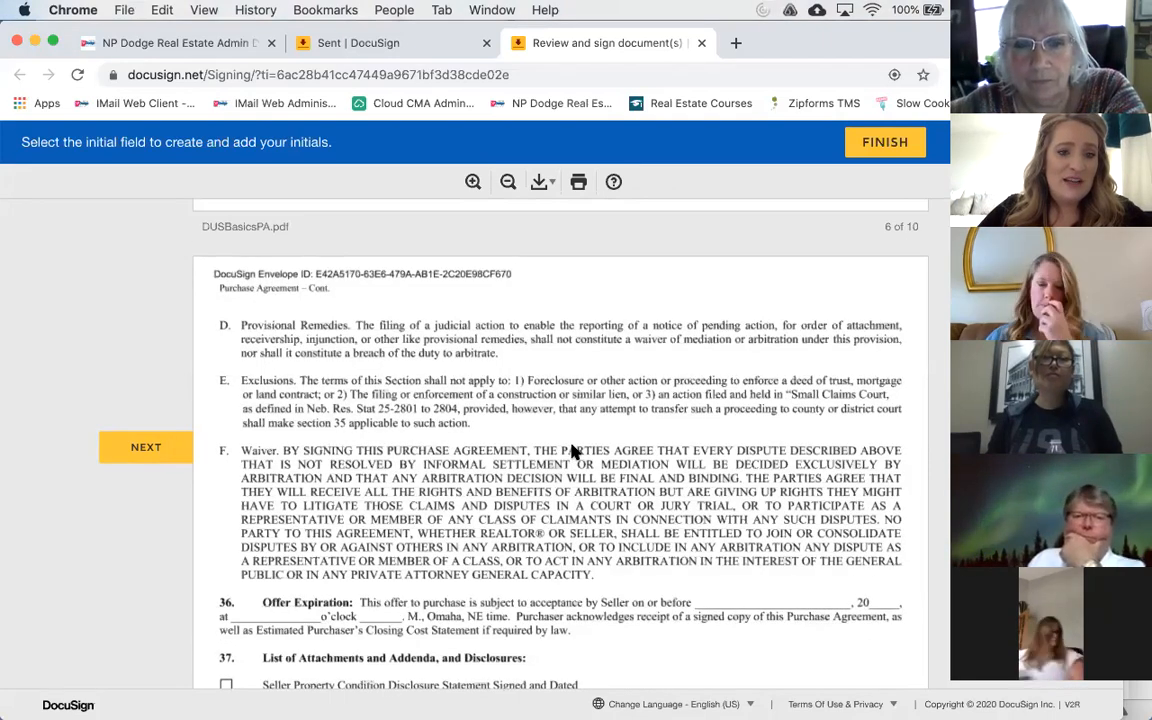
{"action": "left_click", "coordinate": [567, 580]}
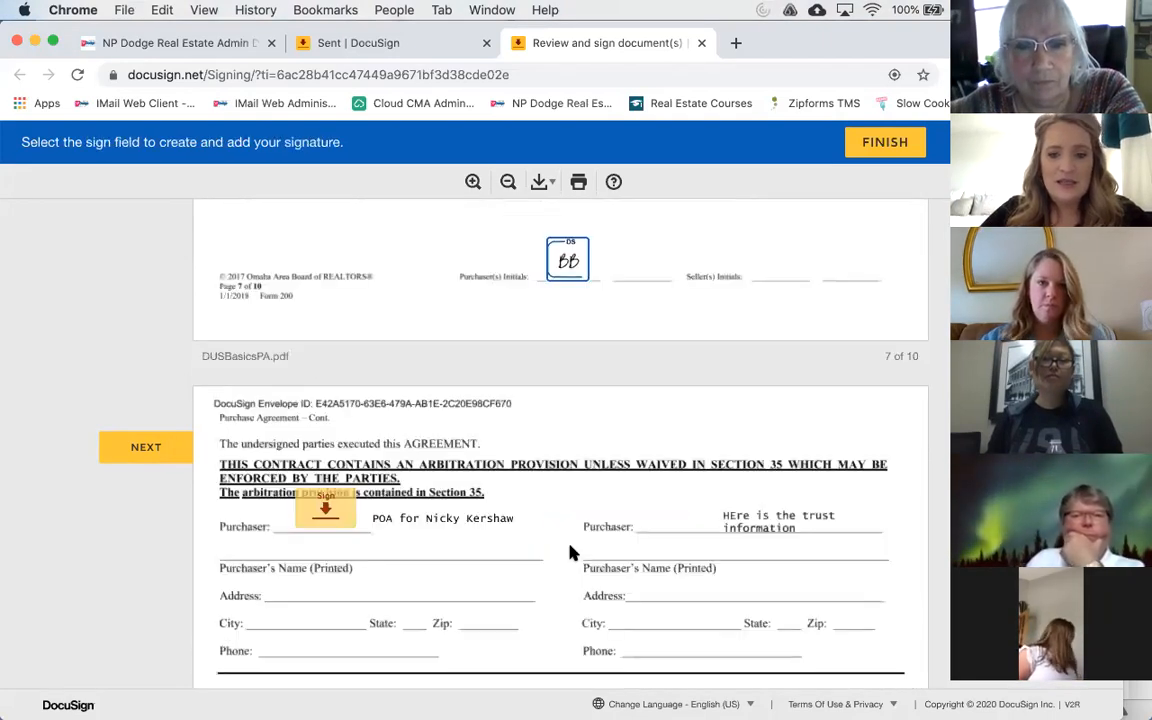
{"action": "scroll", "coordinate": [450, 450], "scroll_direction": "down", "scroll_amount": 2}
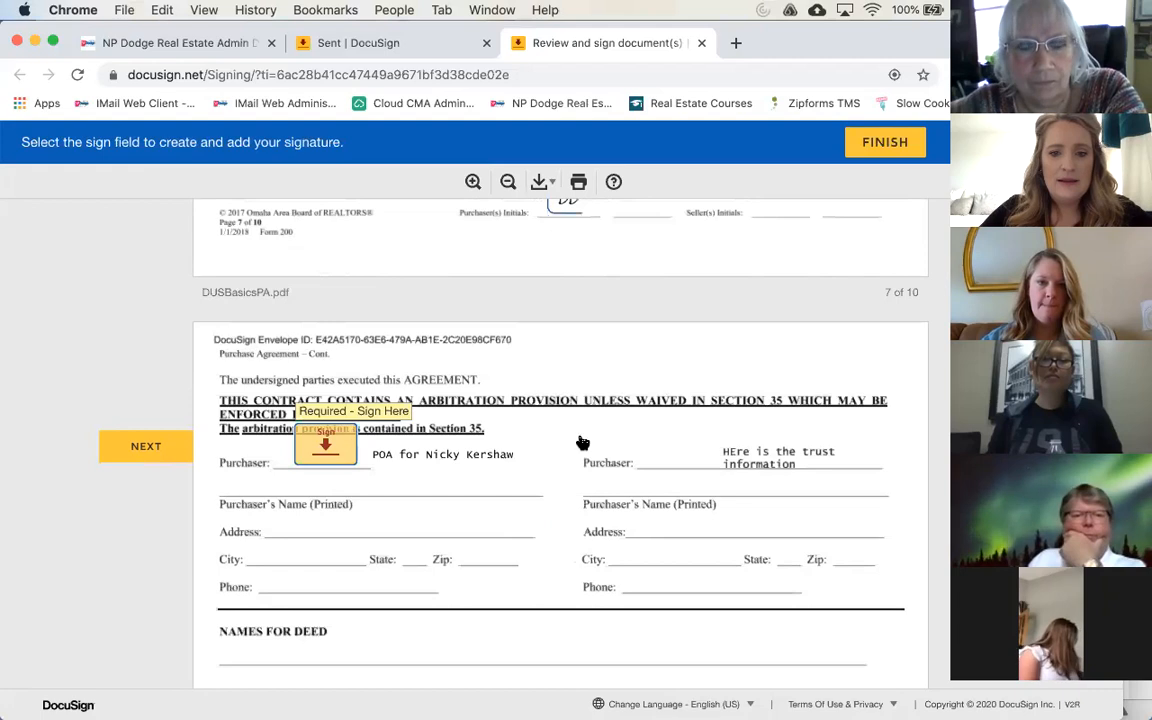
{"action": "scroll", "coordinate": [581, 442], "scroll_direction": "down", "scroll_amount": 8}
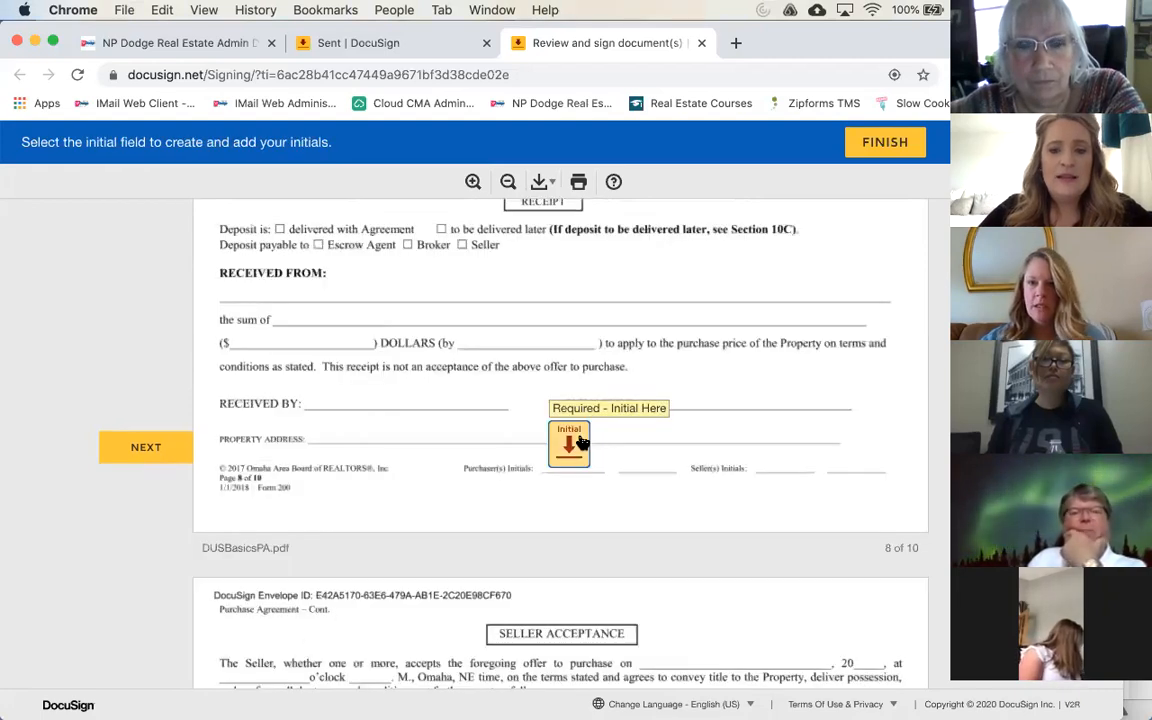
{"action": "left_click", "coordinate": [581, 442]}
{"action": "left_click", "coordinate": [581, 441]}
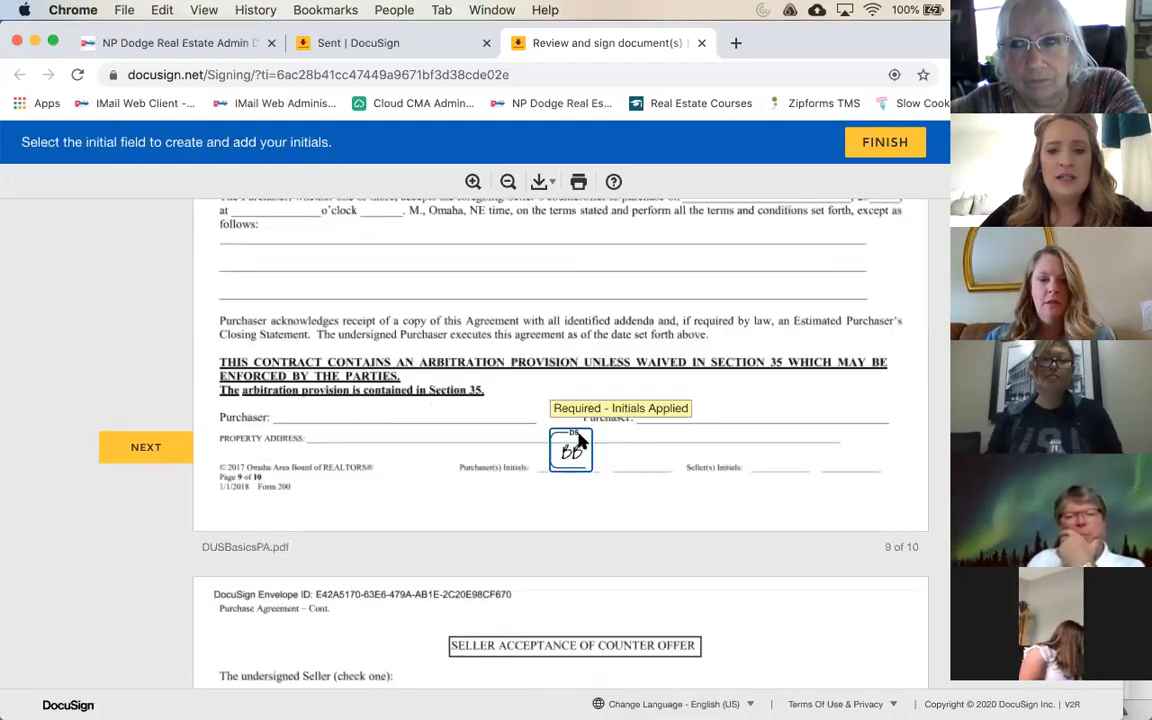
{"action": "left_click", "coordinate": [245, 440]}
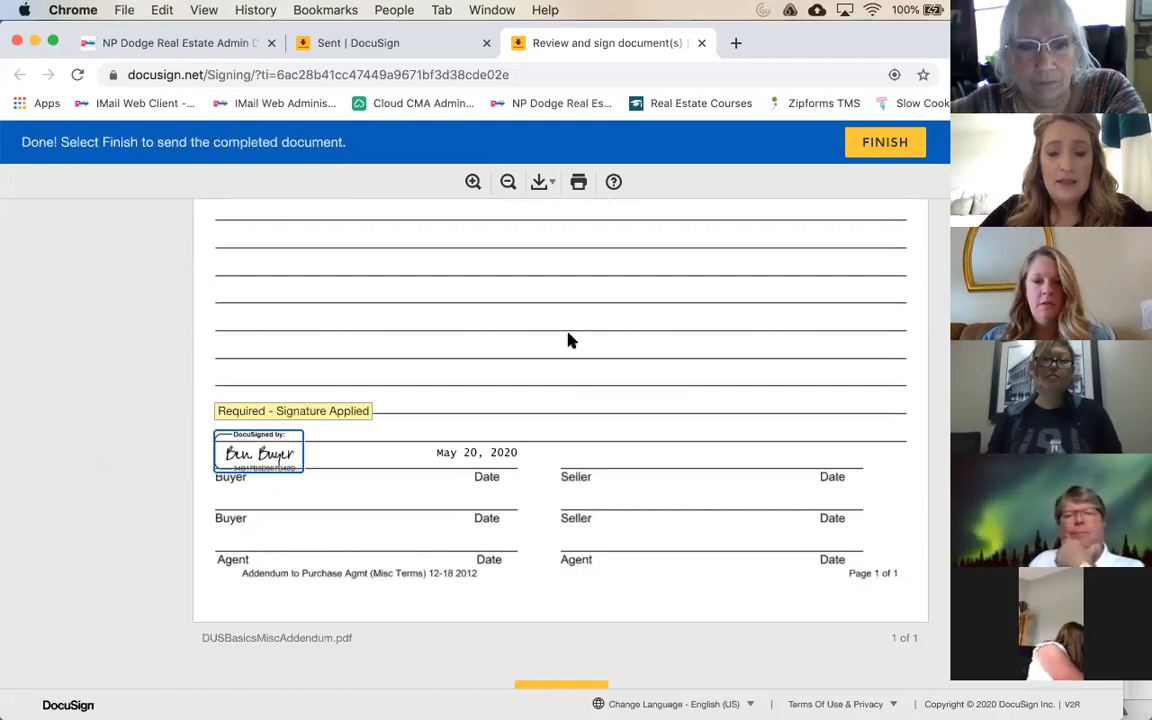
Step: Scroll through pages 8–10 and the signed addendum down to the FINISH button
{"action": "scroll", "coordinate": [569, 341], "scroll_direction": "up", "scroll_amount": 10}
{"action": "scroll", "coordinate": [569, 341], "scroll_direction": "up", "scroll_amount": 10}
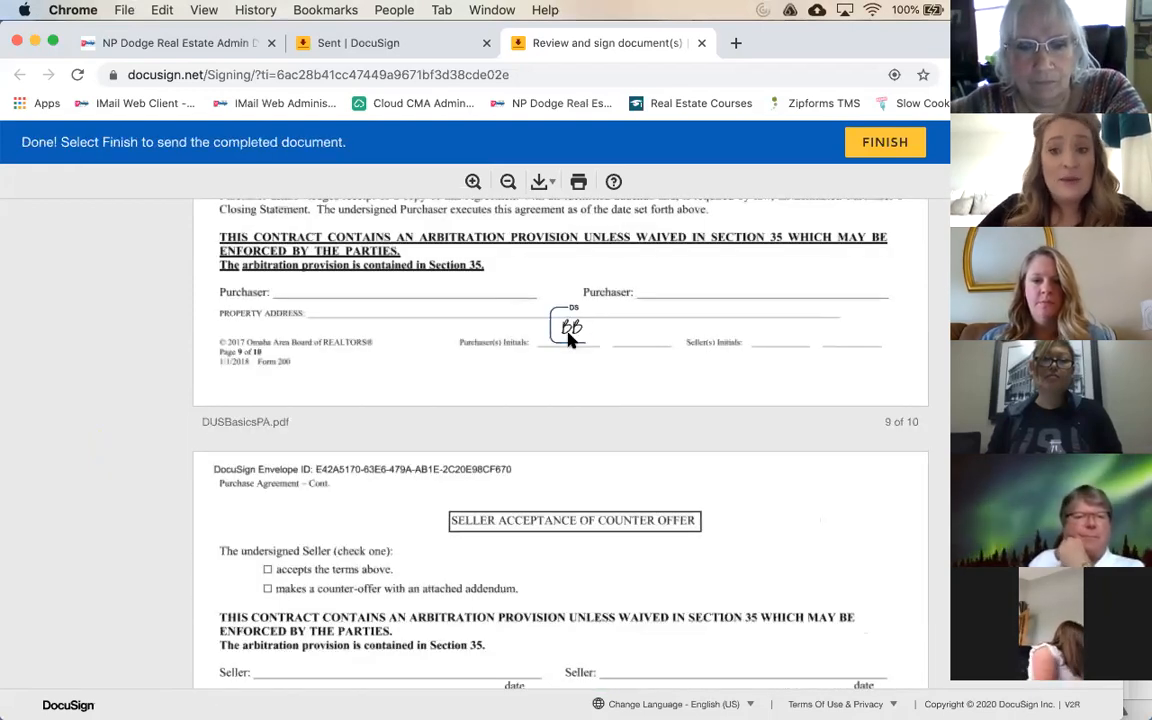
{"action": "scroll", "coordinate": [569, 341], "scroll_direction": "up", "scroll_amount": 10}
{"action": "scroll", "coordinate": [569, 341], "scroll_direction": "up", "scroll_amount": 10}
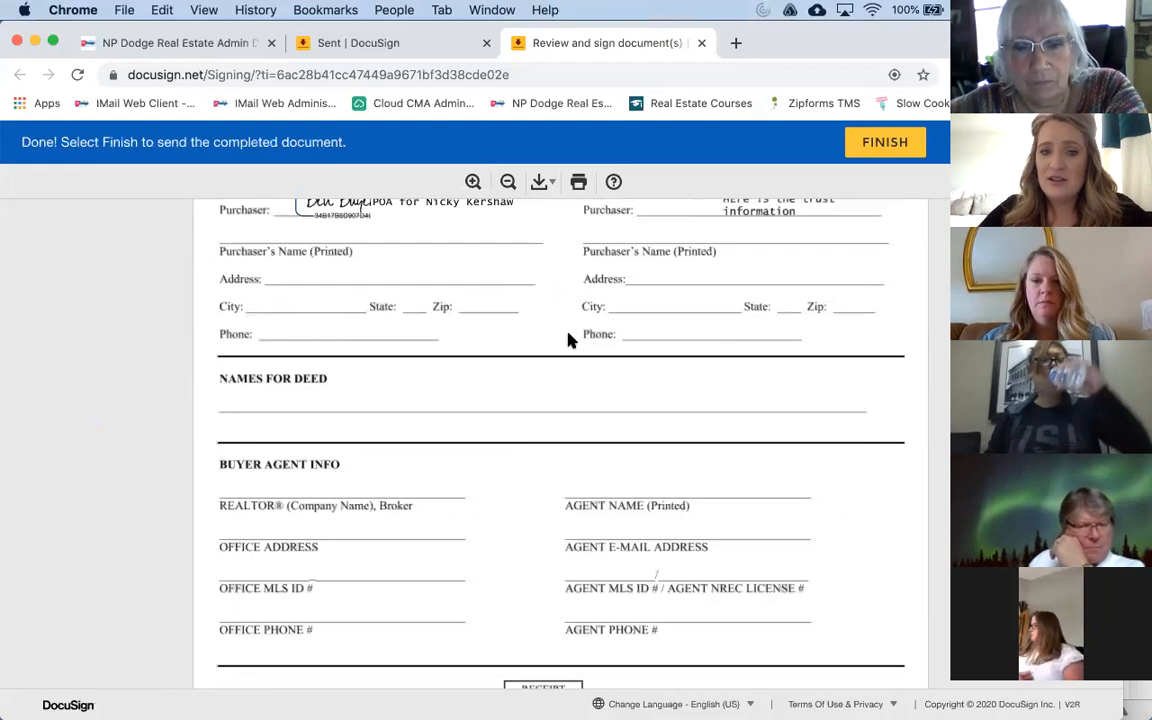
{"action": "scroll", "coordinate": [569, 341], "scroll_direction": "up", "scroll_amount": 10}
{"action": "scroll", "coordinate": [569, 341], "scroll_direction": "up", "scroll_amount": 10}
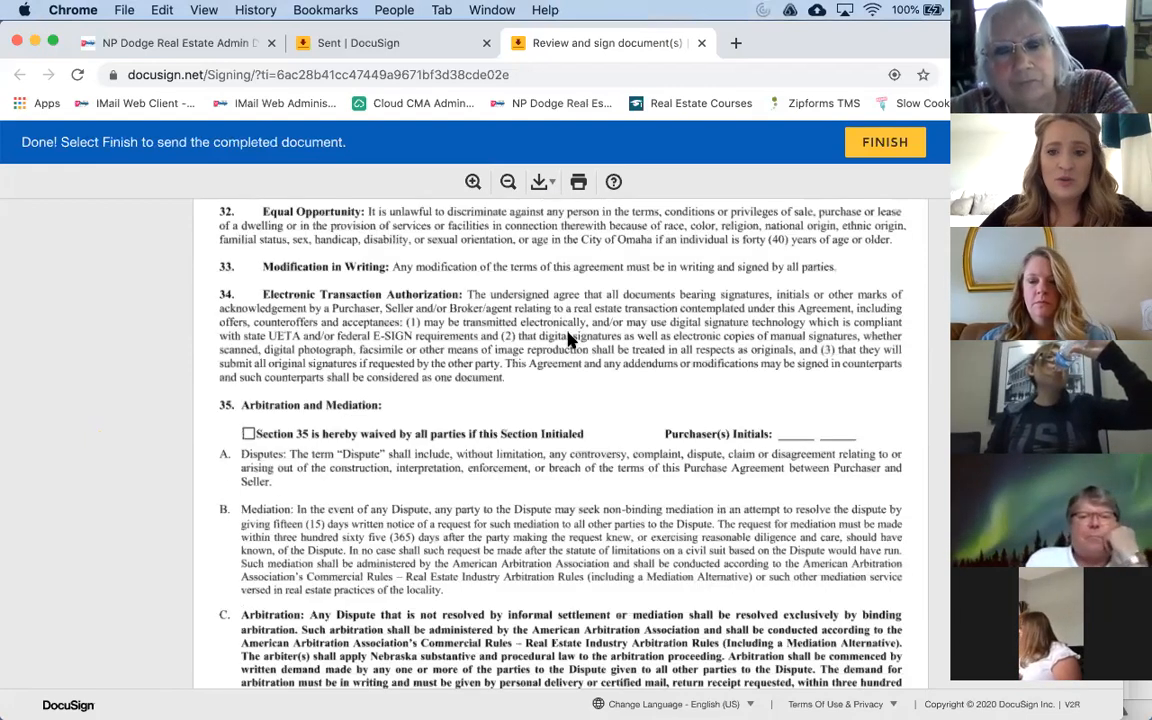
{"action": "scroll", "coordinate": [650, 400], "scroll_direction": "up", "scroll_amount": 1}
{"action": "scroll", "coordinate": [720, 435], "scroll_direction": "down", "scroll_amount": 2}
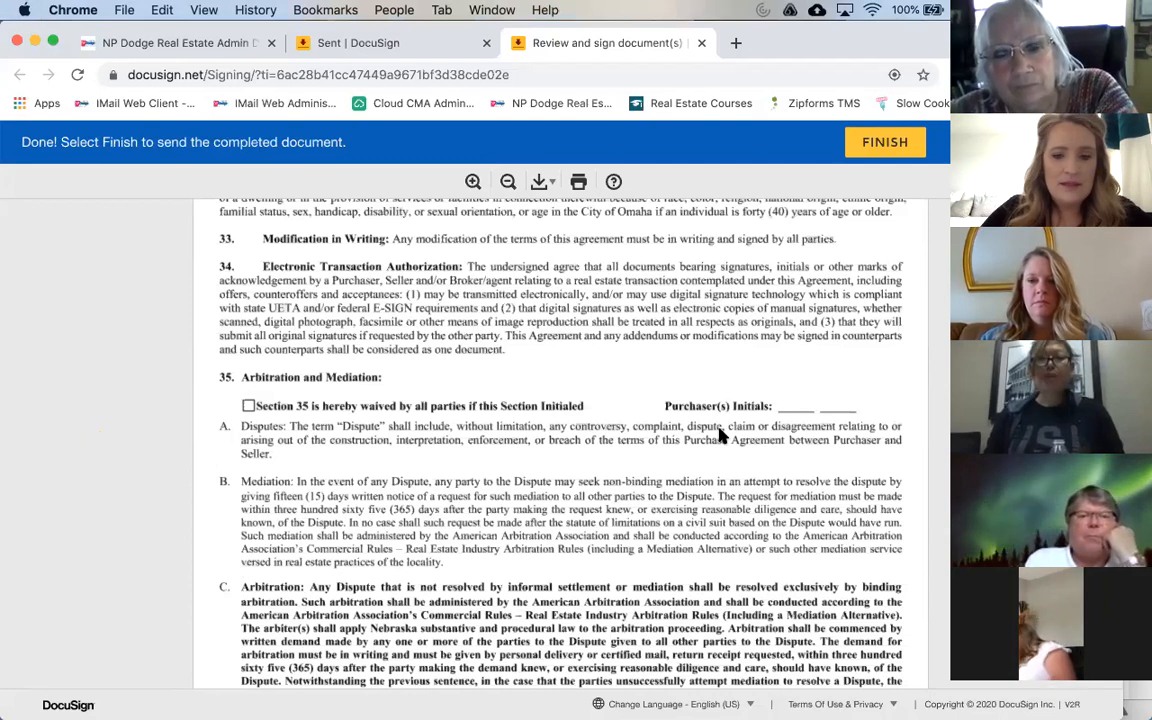
{"action": "scroll", "coordinate": [720, 435], "scroll_direction": "down", "scroll_amount": 3}
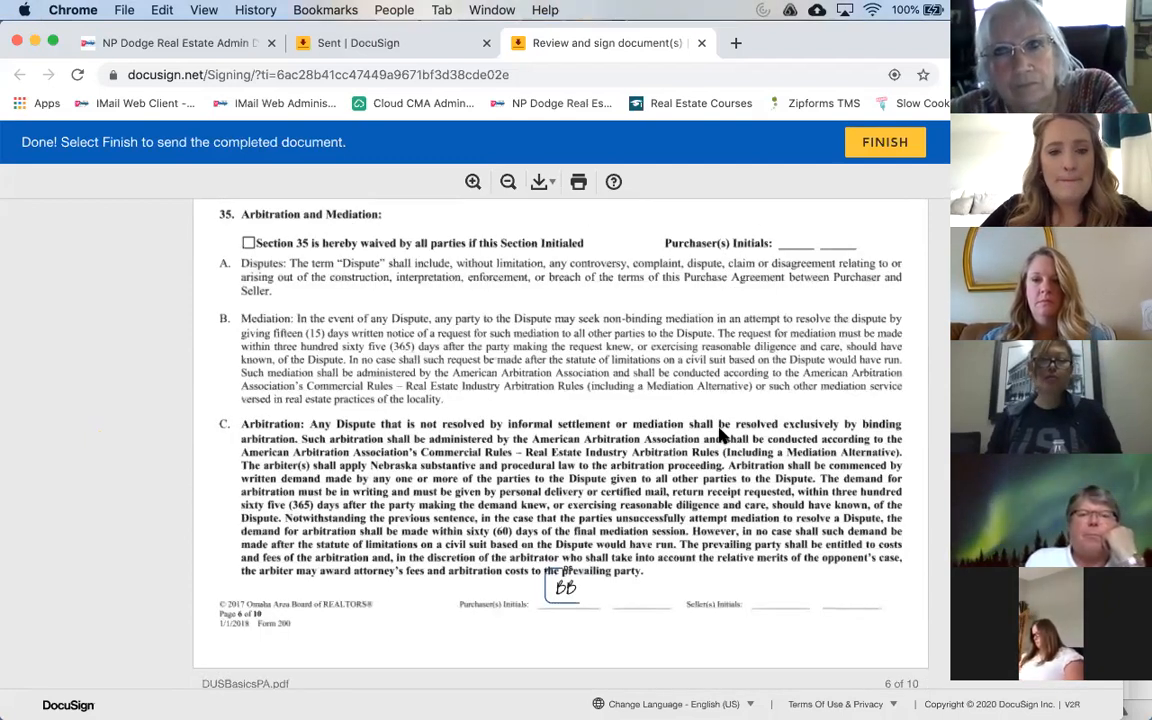
{"action": "scroll", "coordinate": [720, 435], "scroll_direction": "down", "scroll_amount": 3}
{"action": "scroll", "coordinate": [720, 435], "scroll_direction": "down", "scroll_amount": 10}
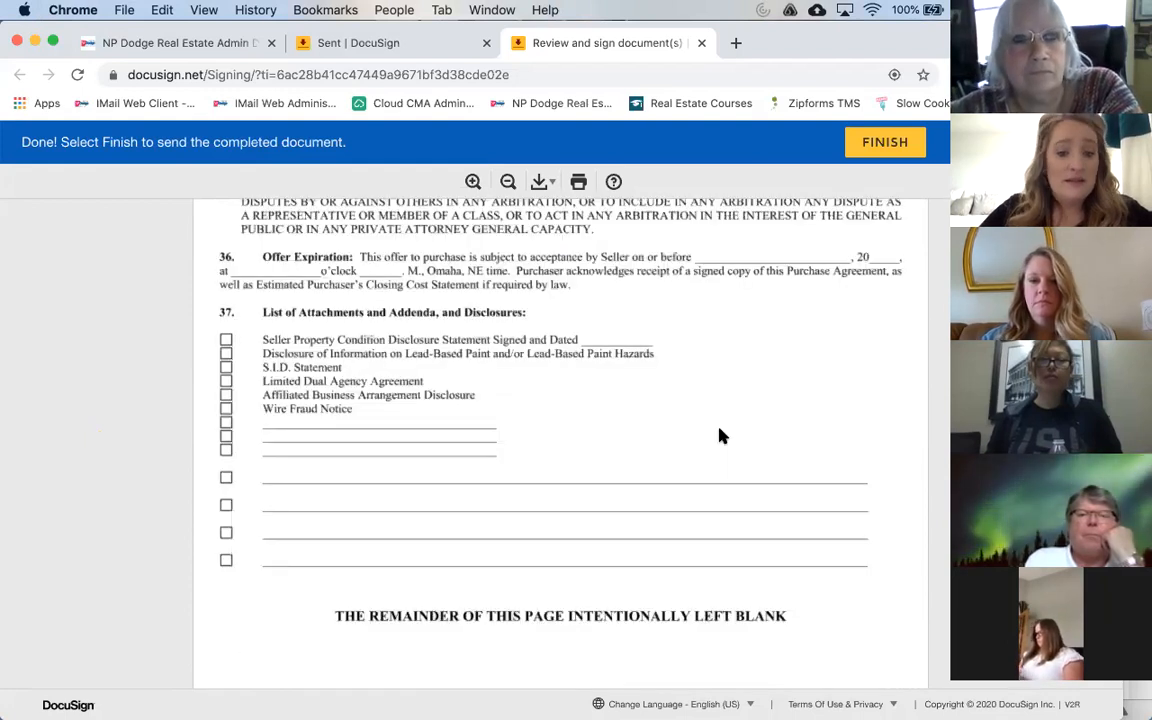
{"action": "scroll", "coordinate": [720, 435], "scroll_direction": "down", "scroll_amount": 1}
{"action": "scroll", "coordinate": [720, 435], "scroll_direction": "down", "scroll_amount": 4}
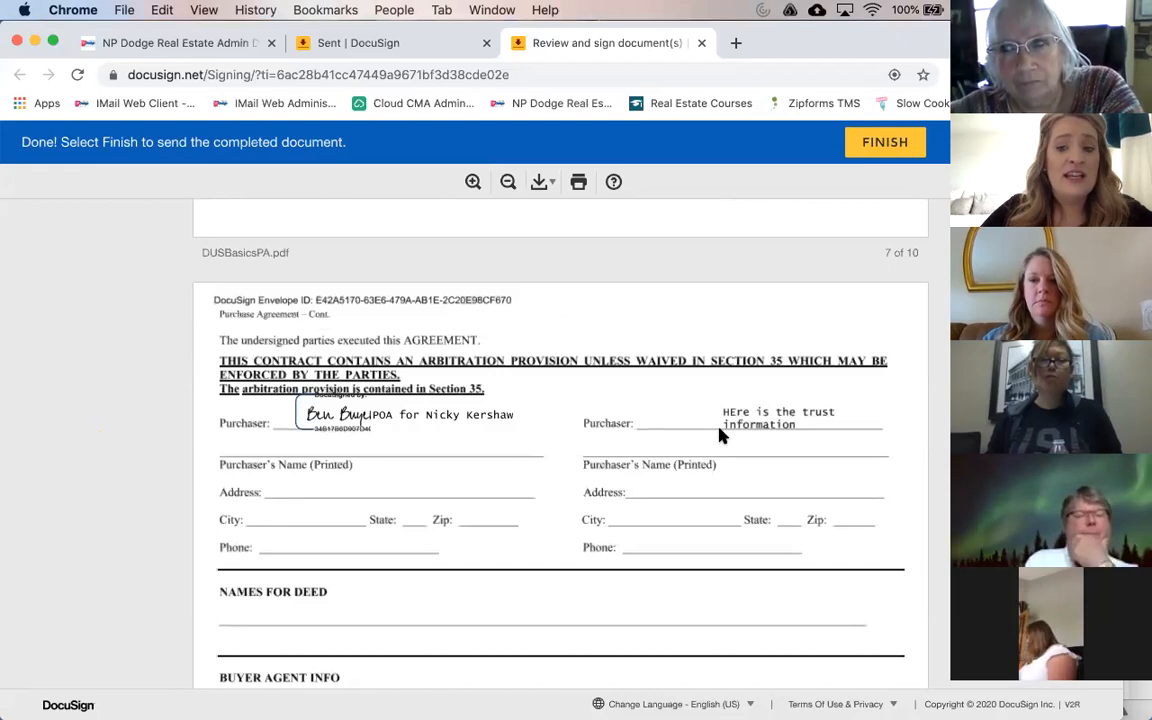
{"action": "scroll", "coordinate": [720, 435], "scroll_direction": "down", "scroll_amount": 2}
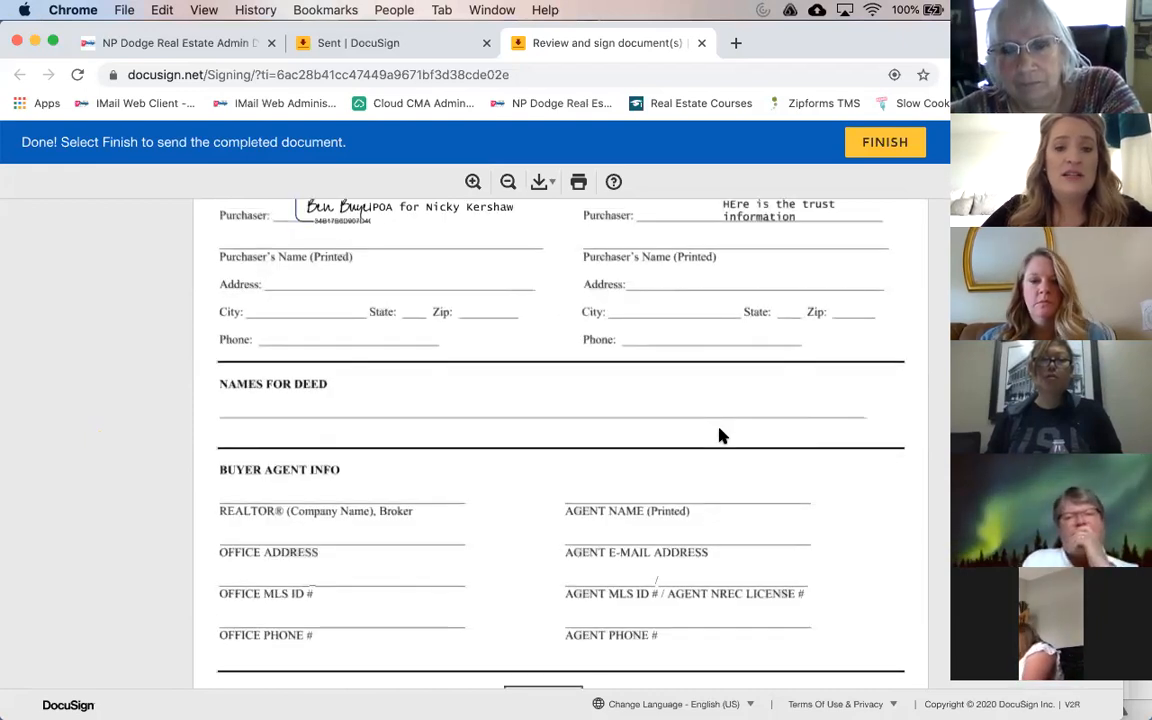
{"action": "scroll", "coordinate": [722, 435], "scroll_direction": "down", "scroll_amount": 5}
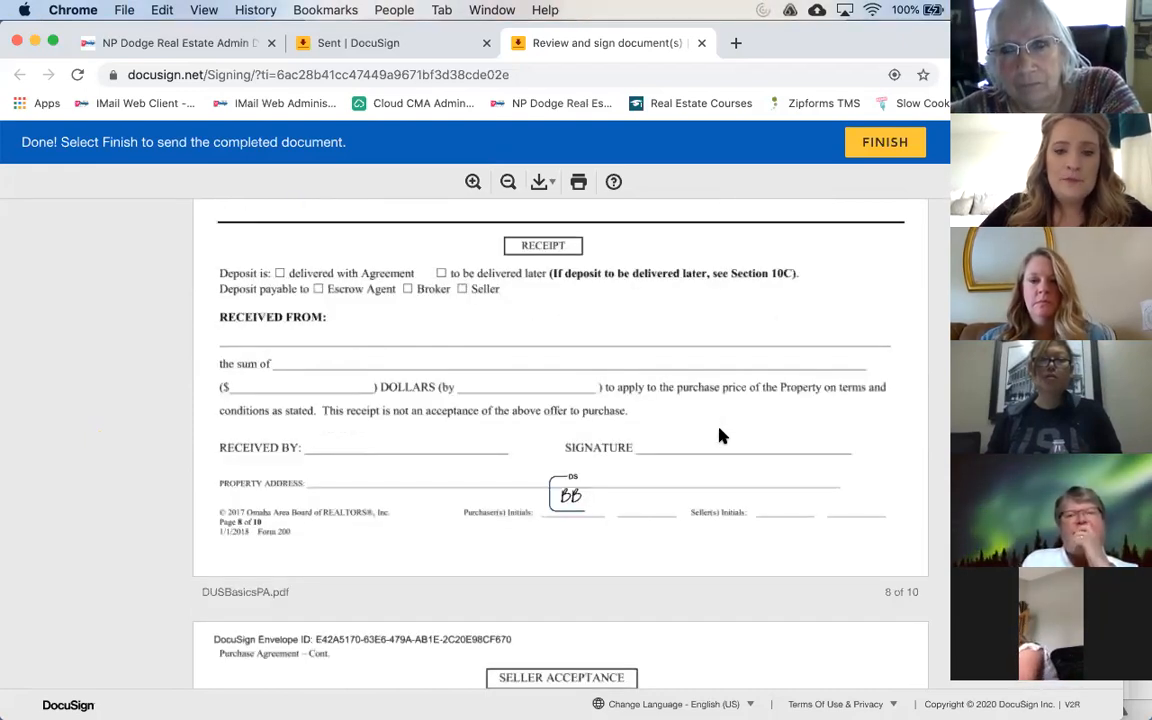
{"action": "scroll", "coordinate": [722, 435], "scroll_direction": "down", "scroll_amount": 6}
{"action": "scroll", "coordinate": [722, 435], "scroll_direction": "down", "scroll_amount": 1}
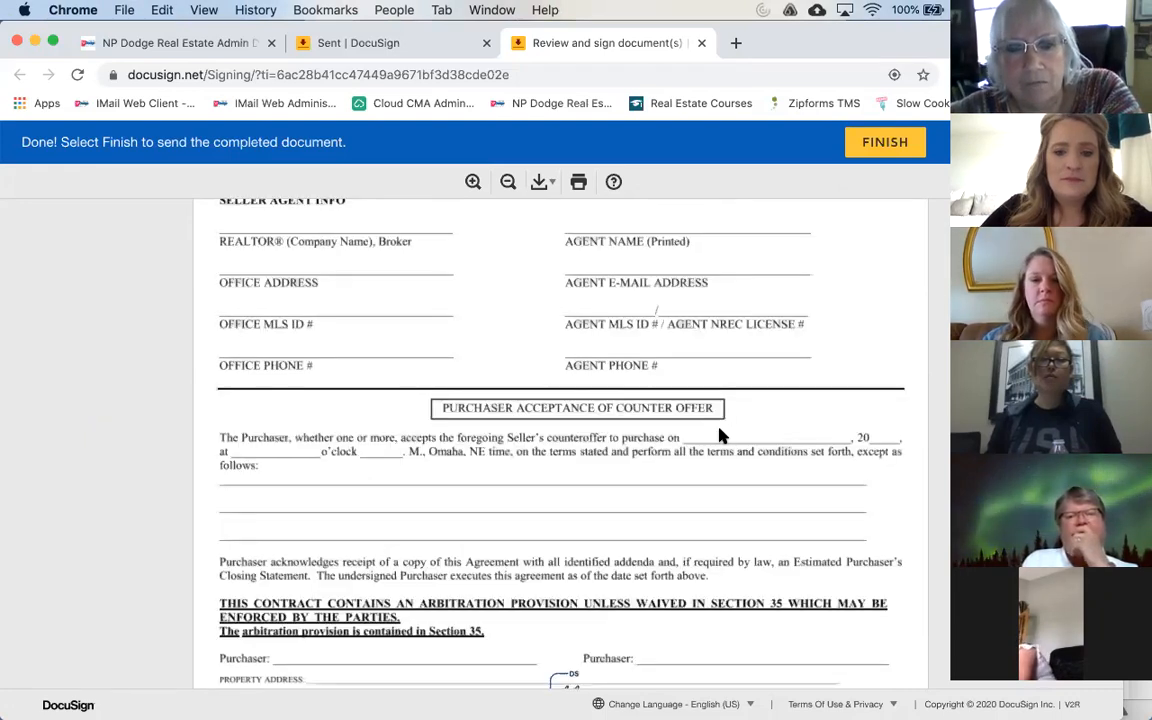
{"action": "scroll", "coordinate": [722, 435], "scroll_direction": "down", "scroll_amount": 5}
{"action": "scroll", "coordinate": [722, 435], "scroll_direction": "down", "scroll_amount": 6}
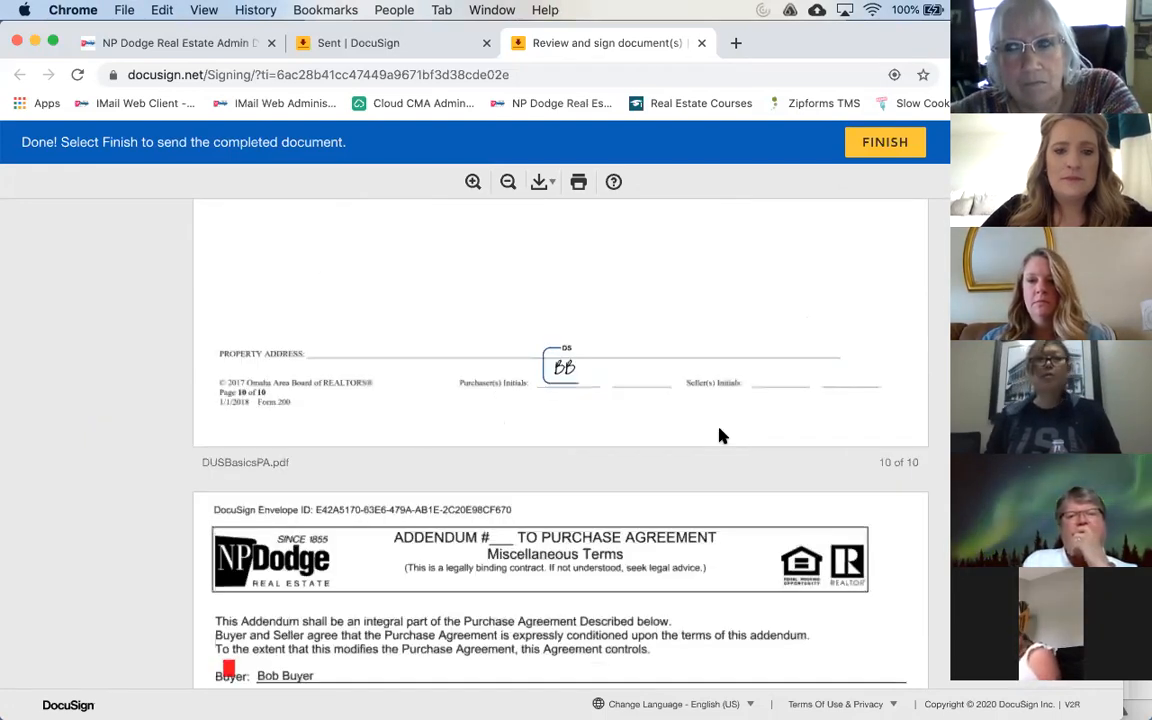
{"action": "scroll", "coordinate": [722, 435], "scroll_direction": "down", "scroll_amount": 10}
{"action": "scroll", "coordinate": [722, 435], "scroll_direction": "down", "scroll_amount": 3}
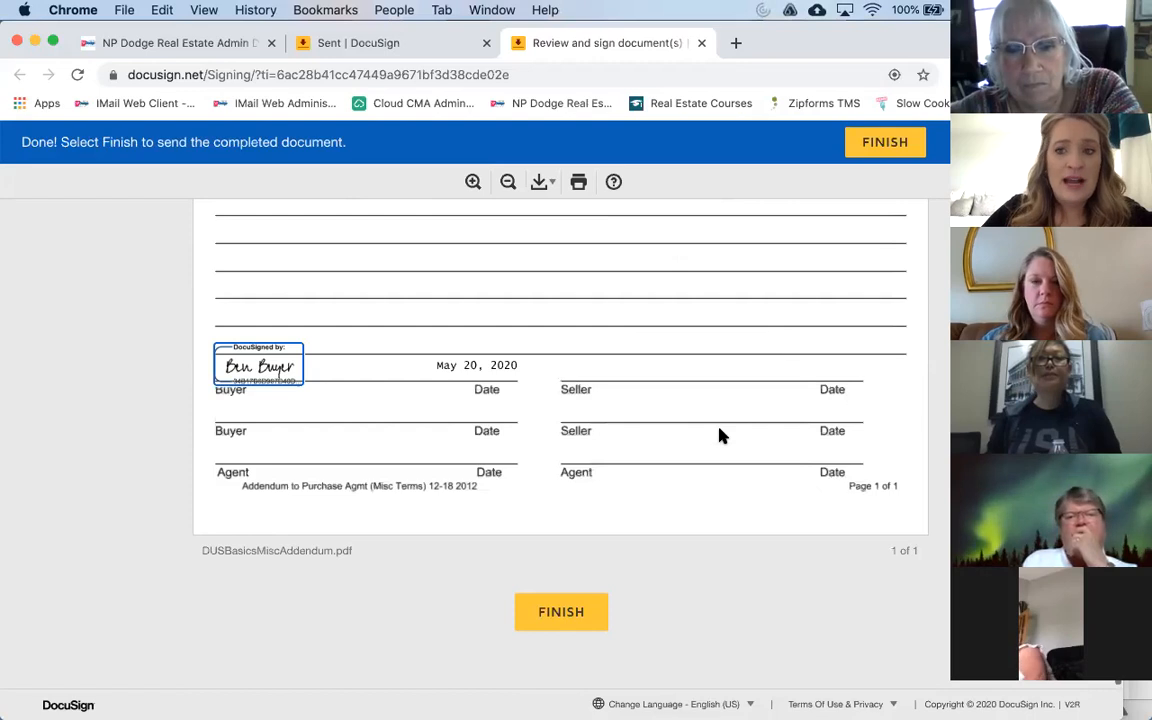
{"action": "scroll", "coordinate": [722, 435], "scroll_direction": "down", "scroll_amount": 1}
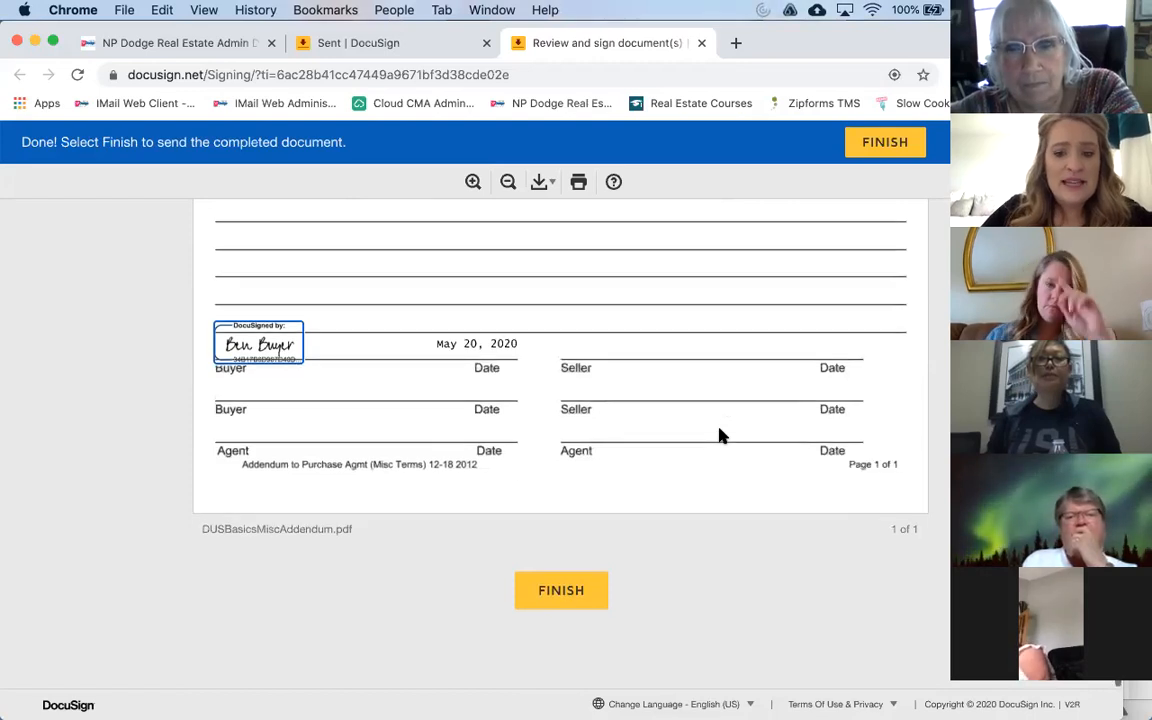
Step: Finish and submit the signing to reach You're All Done, then return to Outlook
{"action": "left_click", "coordinate": [561, 591]}
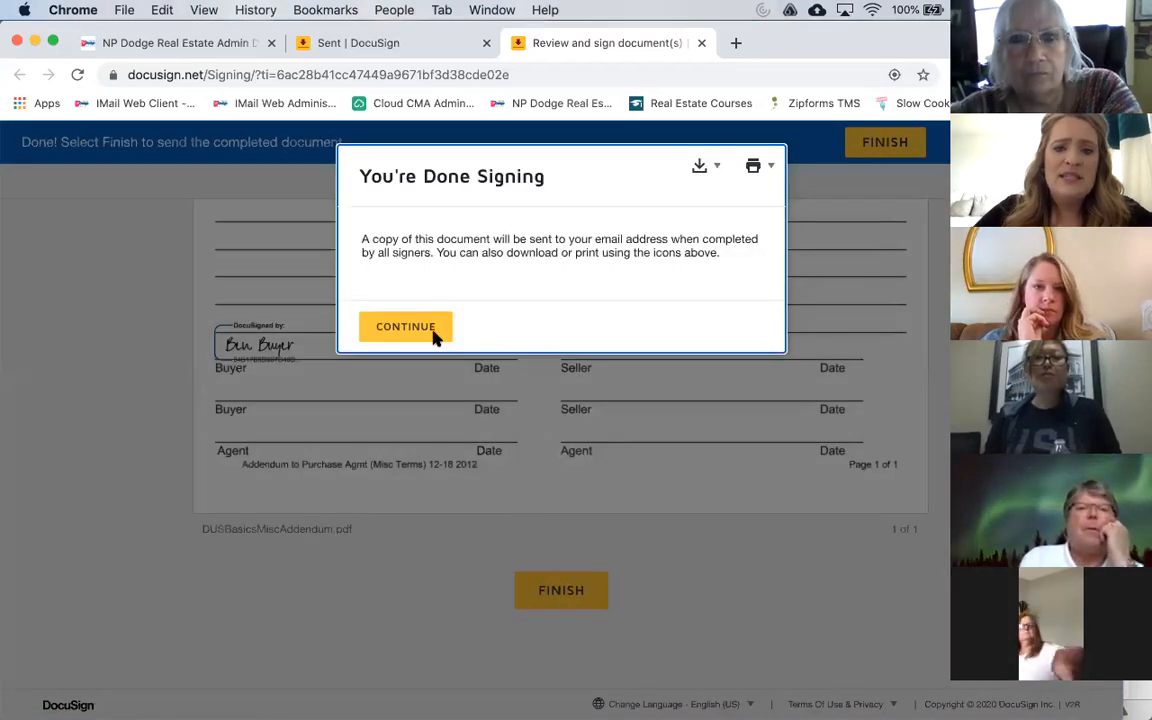
{"action": "left_click", "coordinate": [432, 333]}
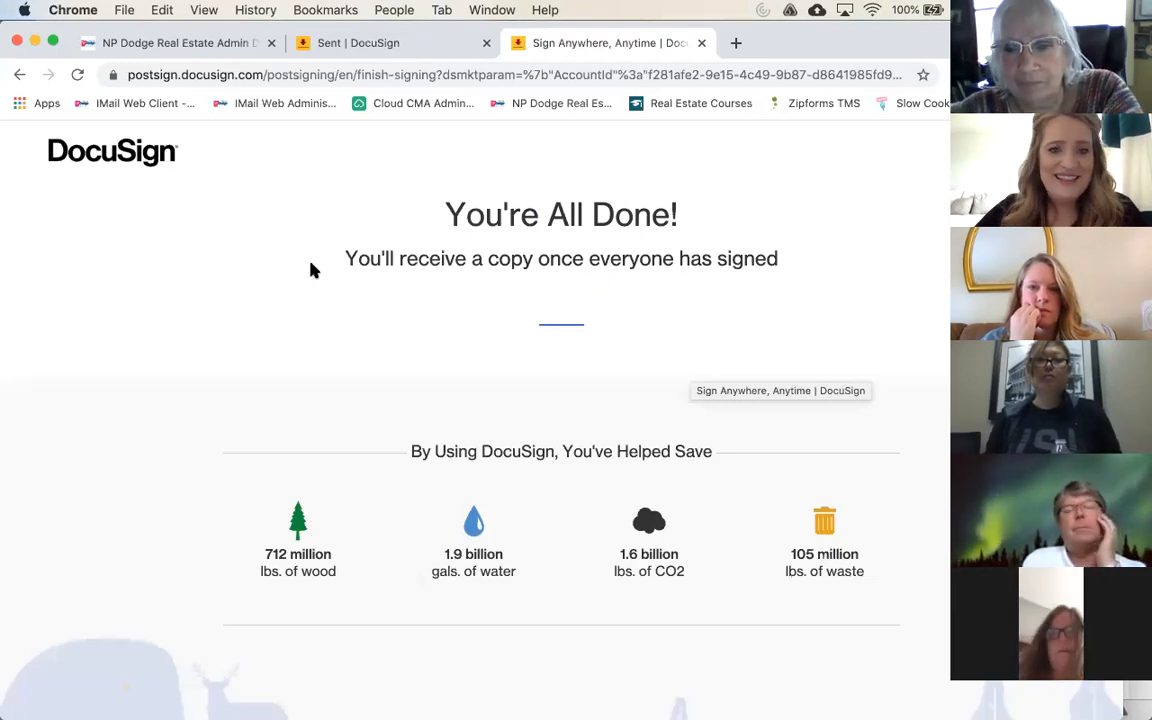
{"action": "key", "text": "super+Tab"}
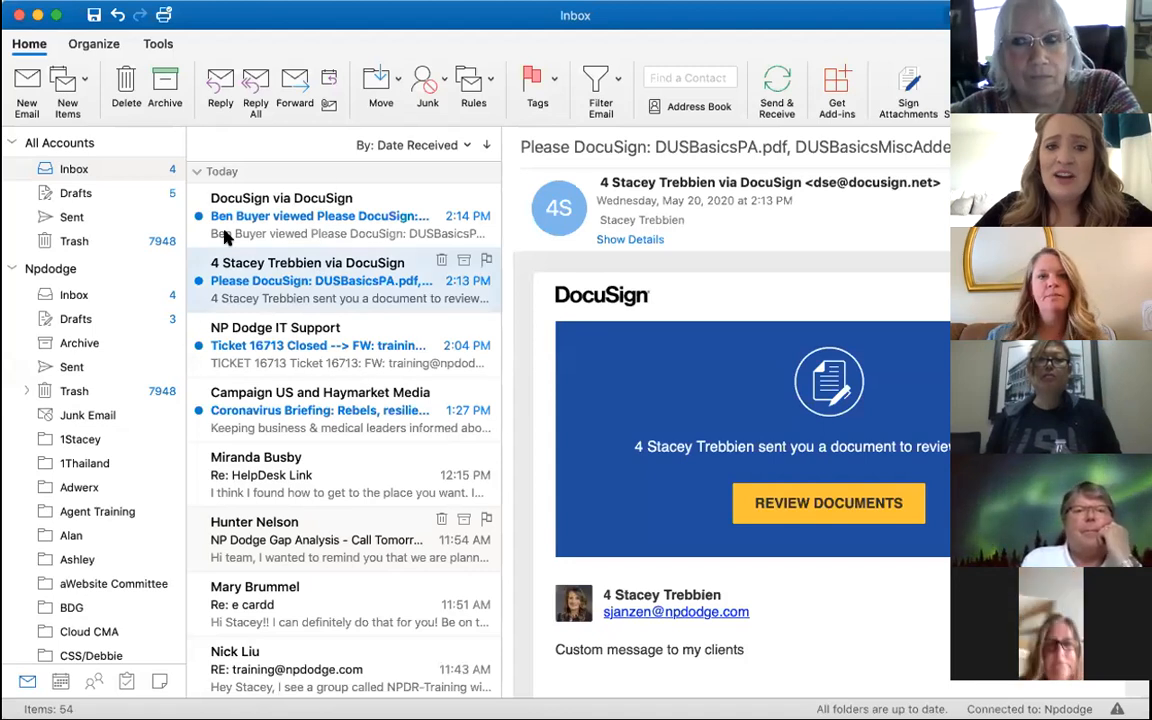
Step: Delete the signing-request and document-viewed emails, check for new mail, and return to DocuSign's confirmation page
{"action": "key", "text": "Delete"}
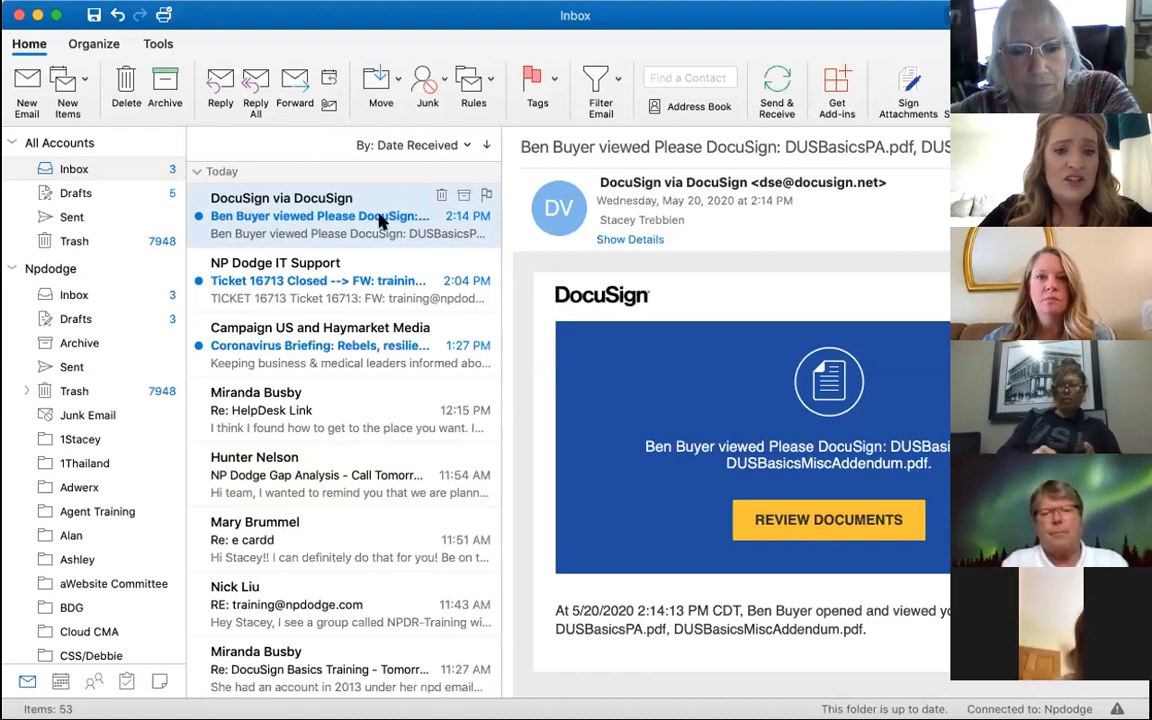
{"action": "key", "text": "Delete"}
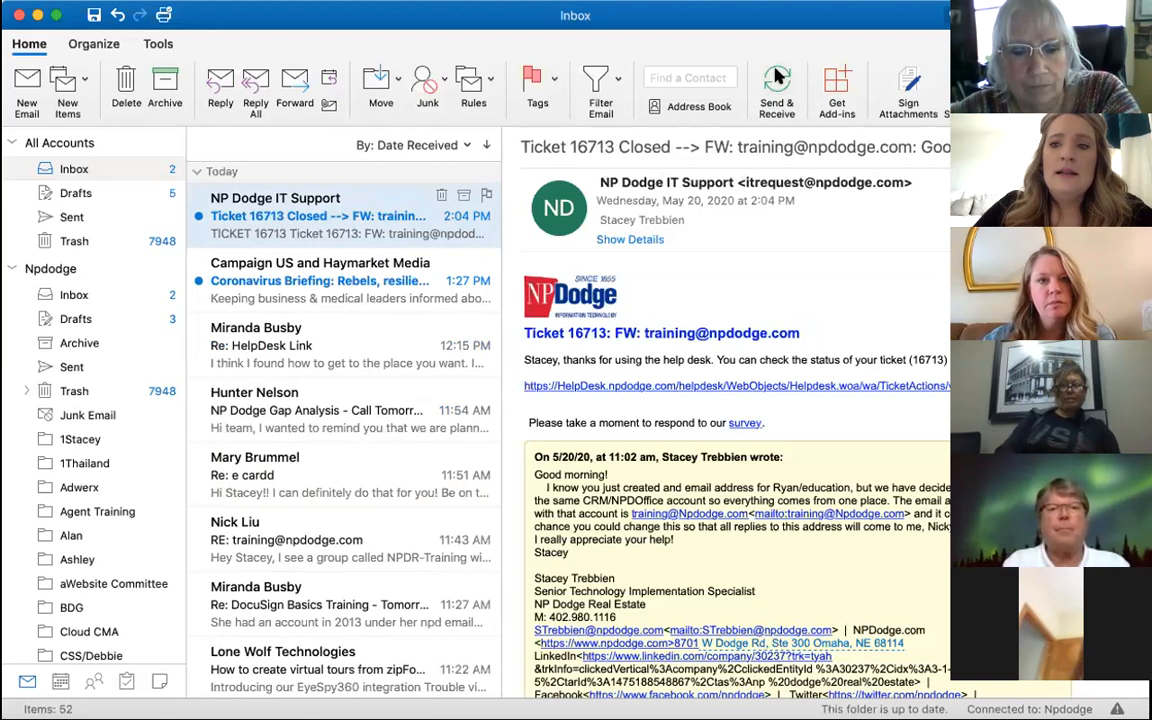
{"action": "left_click", "coordinate": [778, 78]}
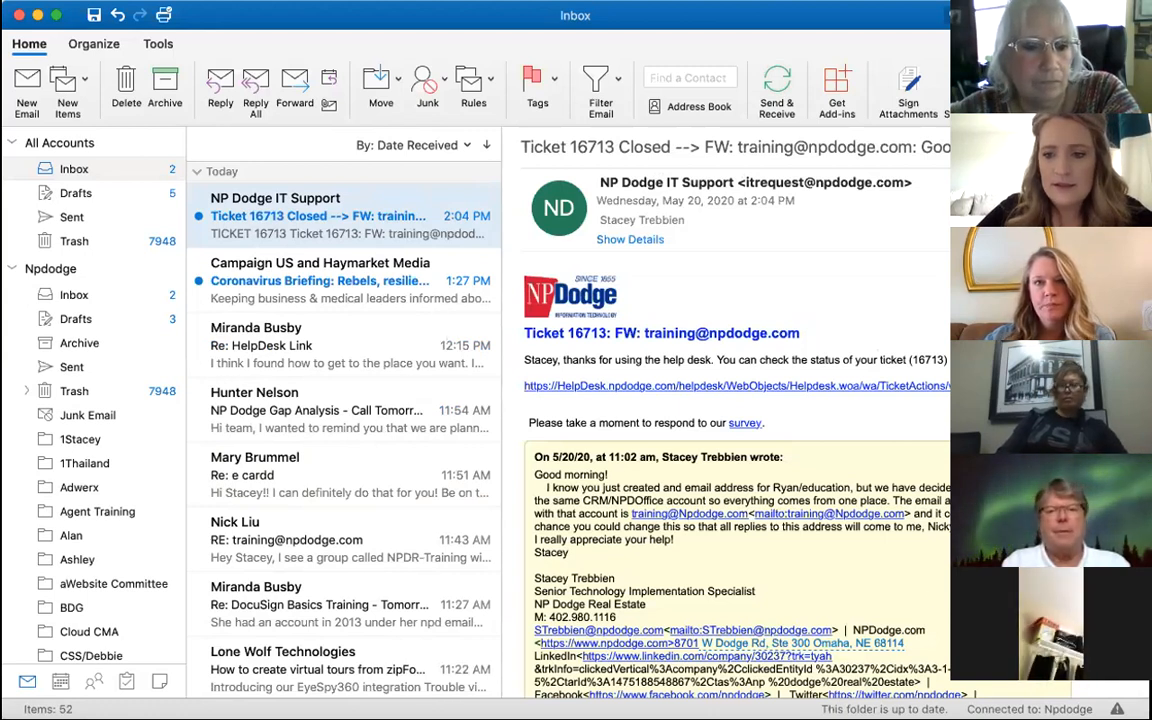
{"action": "key", "text": "super+Tab"}
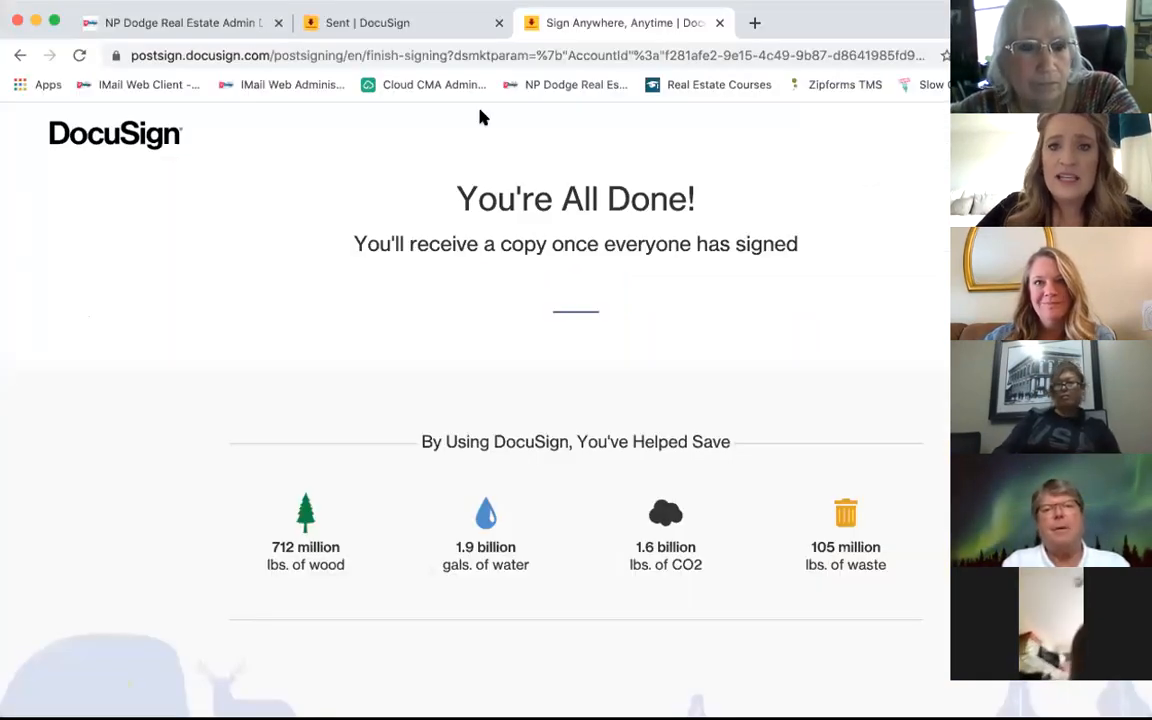
Step: Confirm the purchase agreement envelope reads Waiting for Others in Sent, view Home, then return to Outlook
{"action": "left_click", "coordinate": [338, 23]}
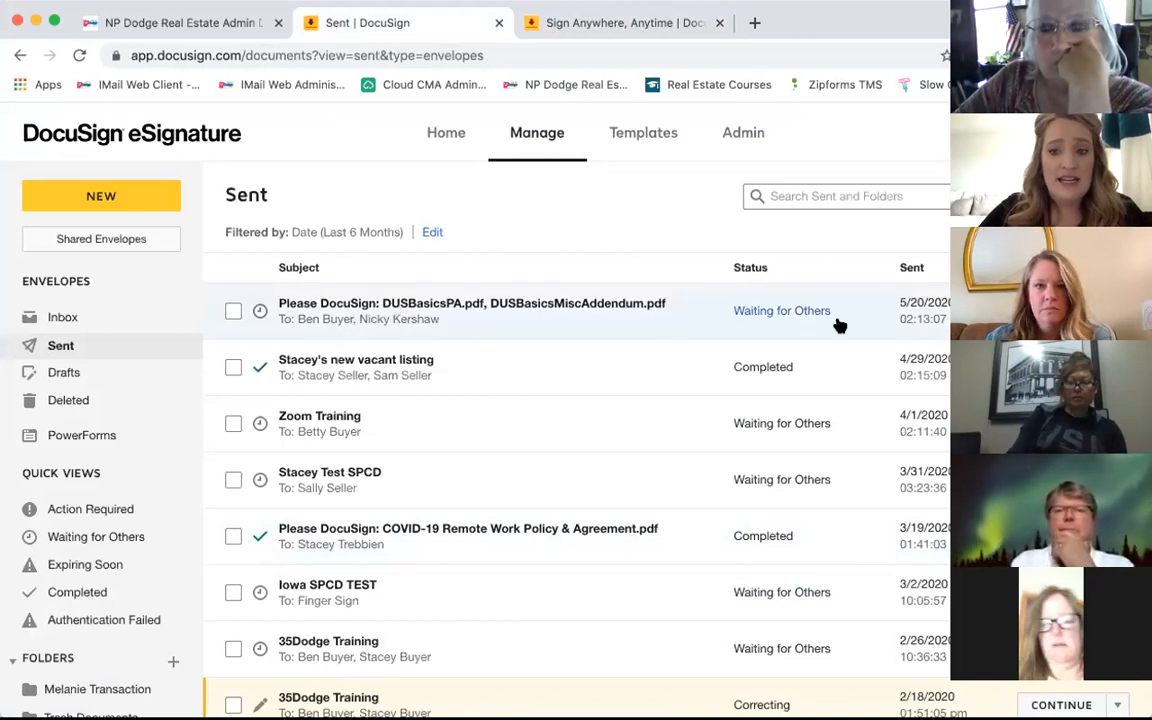
{"action": "mouse_move", "coordinate": [753, 316]}
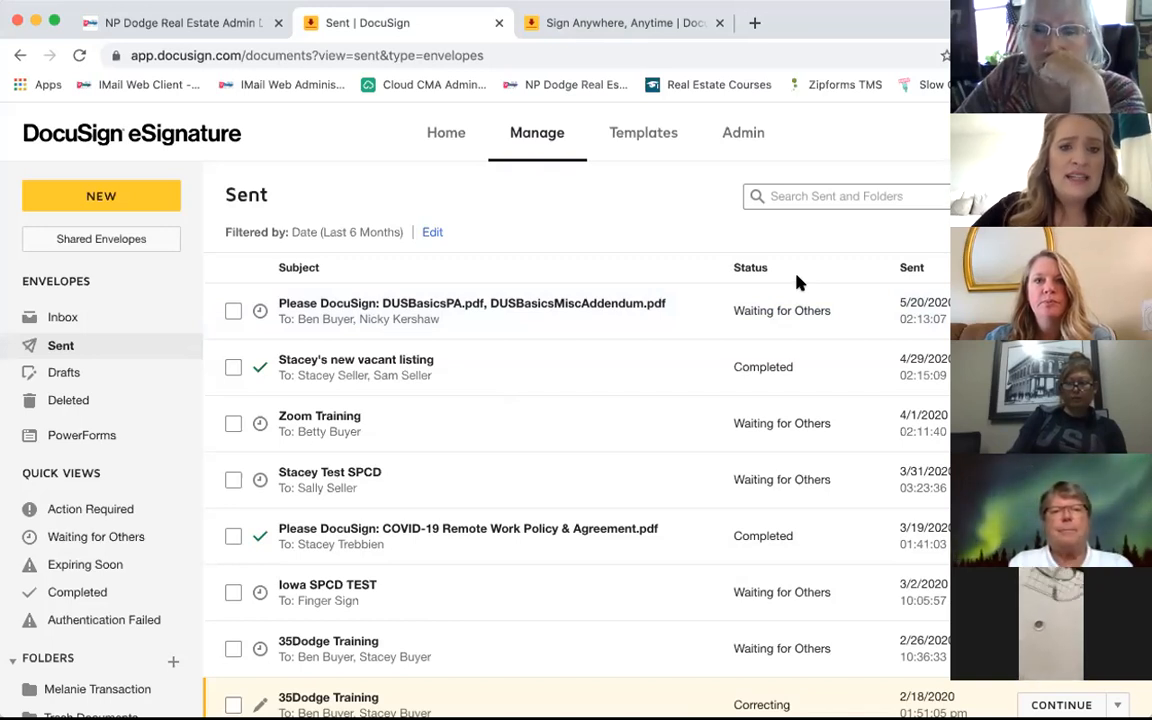
{"action": "left_click", "coordinate": [427, 140]}
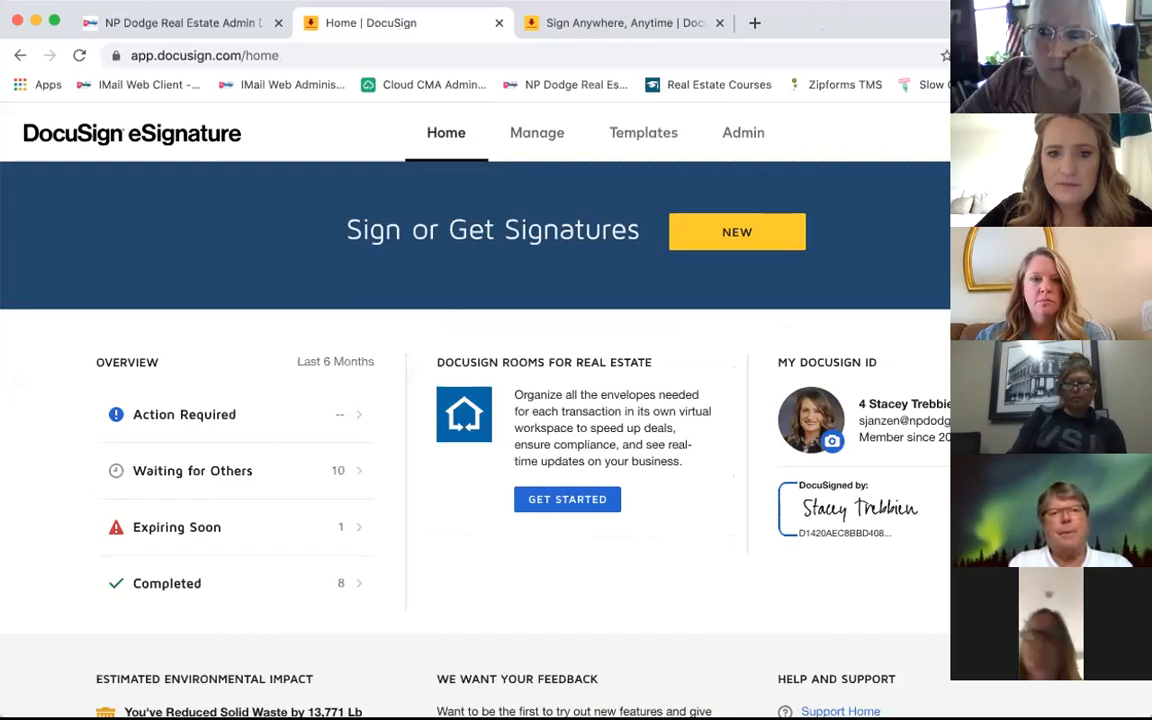
{"action": "key", "text": "super+Tab"}
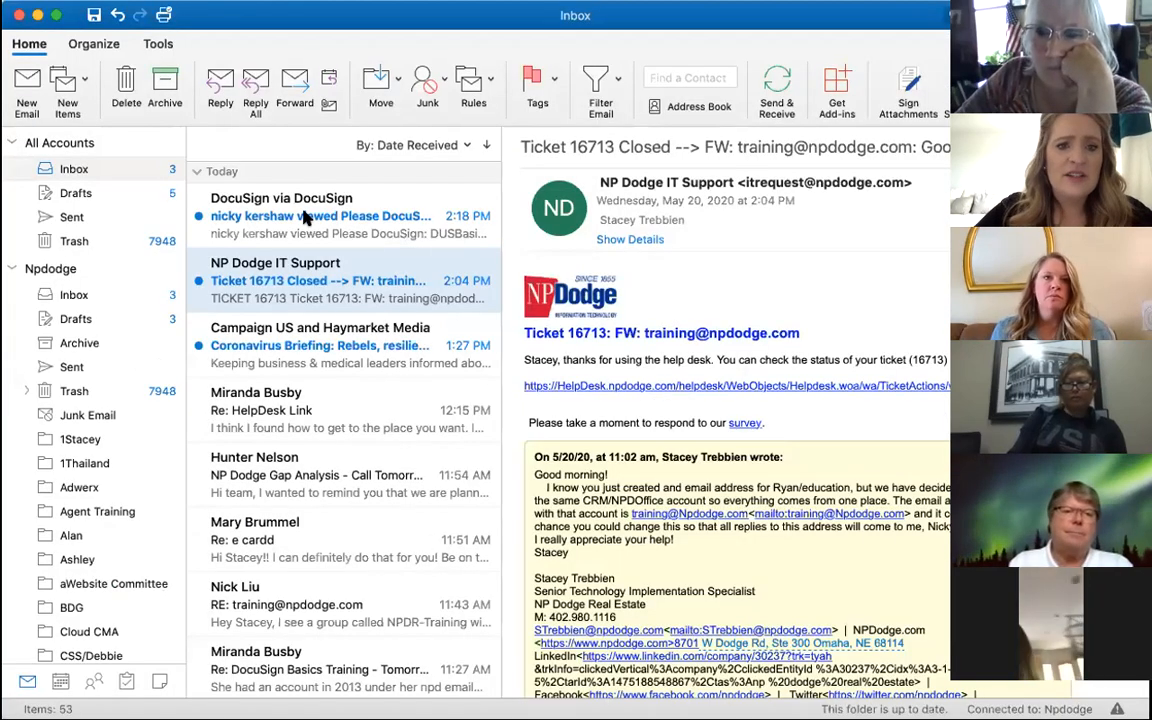
Step: Open the newest DocuSign notice that the second recipient viewed the purchase agreement
{"action": "left_click", "coordinate": [307, 218]}
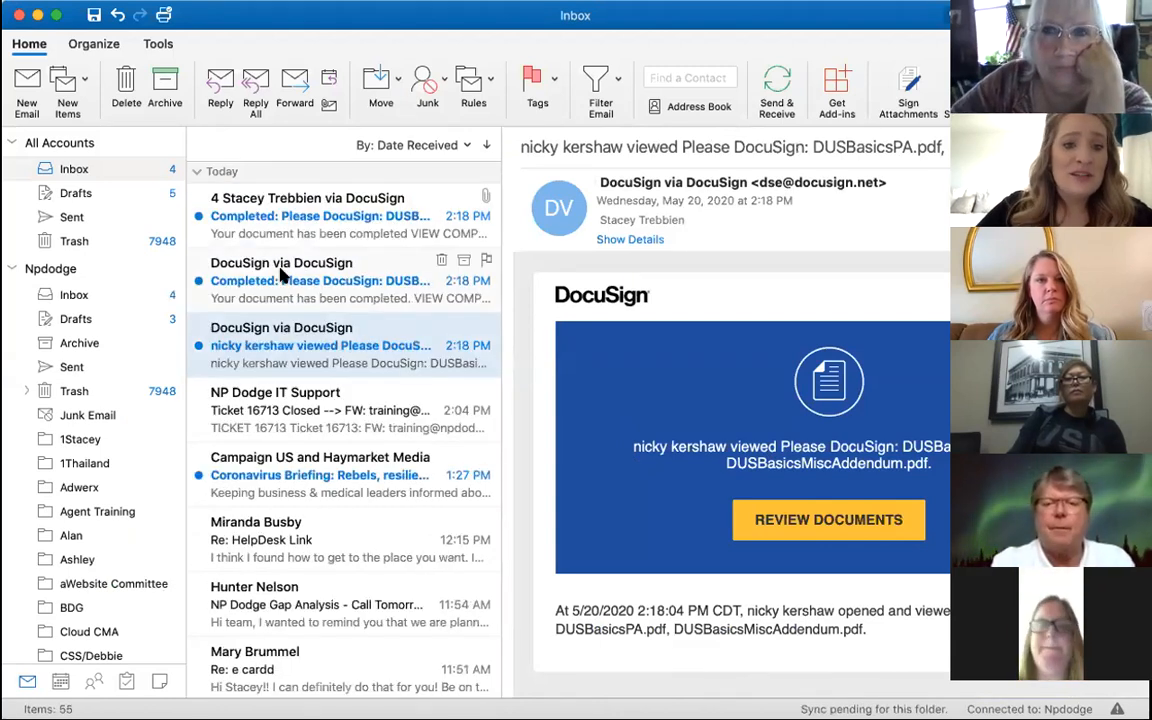
Step: Read the DocuSign Completed emails and open the DUSBasicsPA.pdf attachment from the one with signed files
{"action": "left_click", "coordinate": [338, 263]}
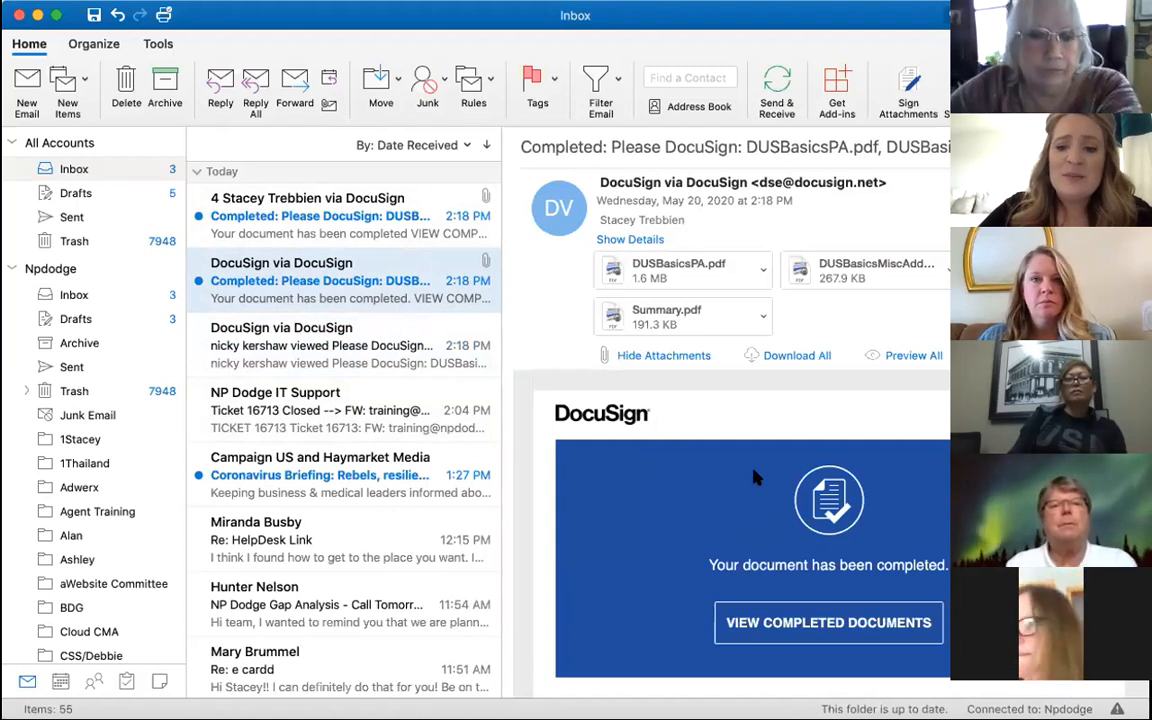
{"action": "scroll", "coordinate": [757, 479], "scroll_direction": "down", "scroll_amount": 2}
{"action": "scroll", "coordinate": [757, 479], "scroll_direction": "up", "scroll_amount": 2}
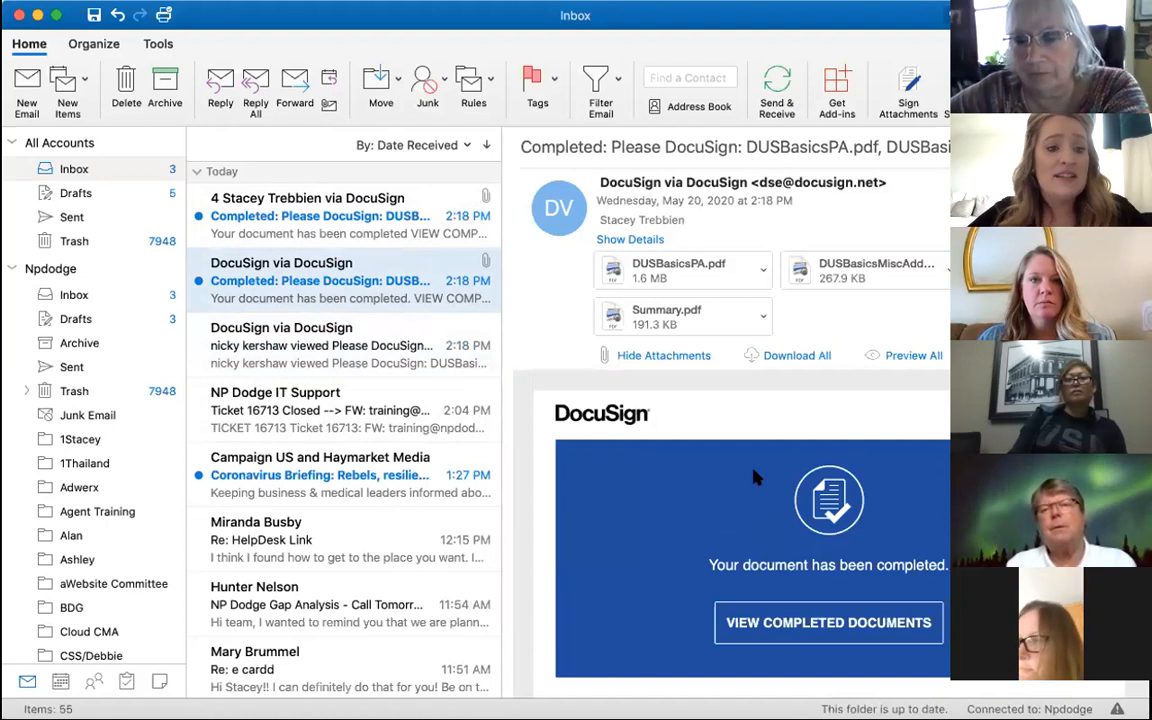
{"action": "left_click", "coordinate": [318, 234]}
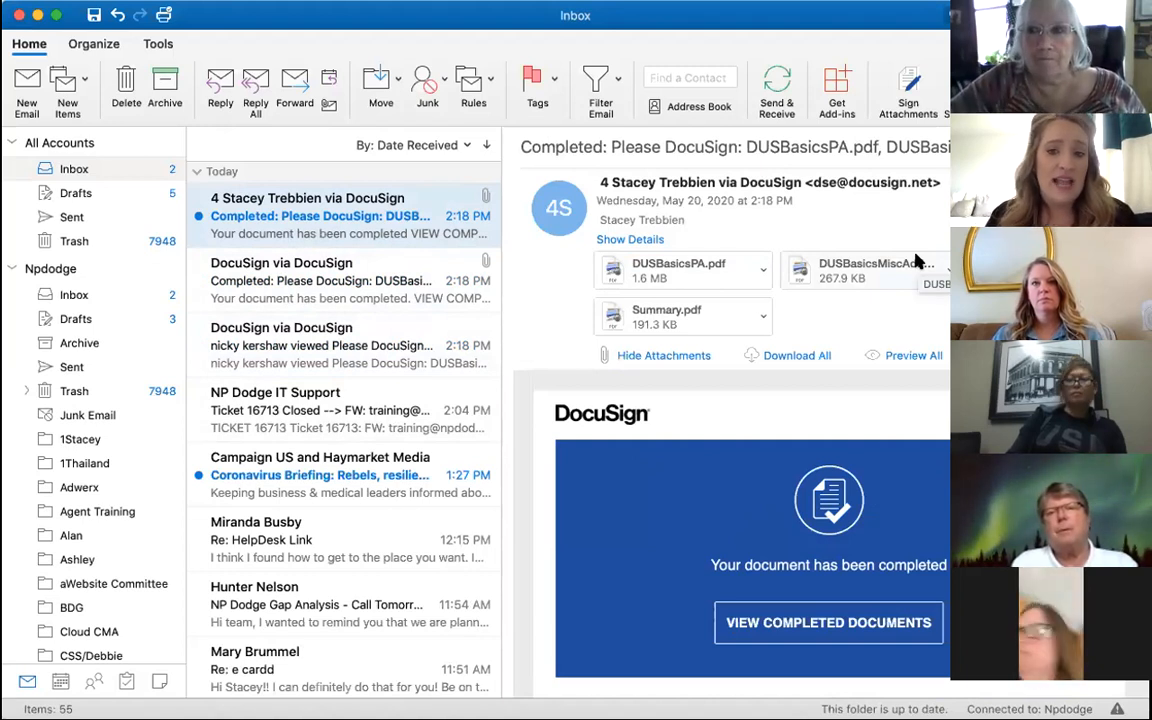
{"action": "double_click", "coordinate": [700, 272]}
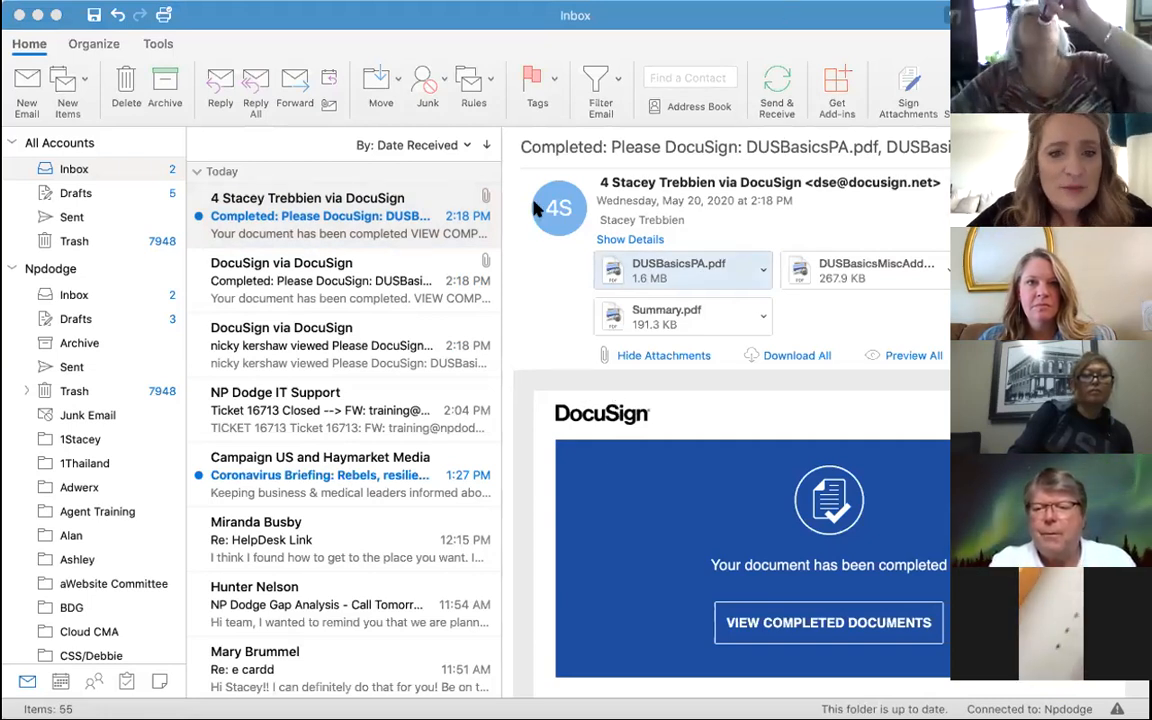
Step: Scroll DUSBasicsPA.pdf in Preview through page 10, checking initials and both purchasers' page-8 signatures
{"action": "left_click", "coordinate": [790, 632]}
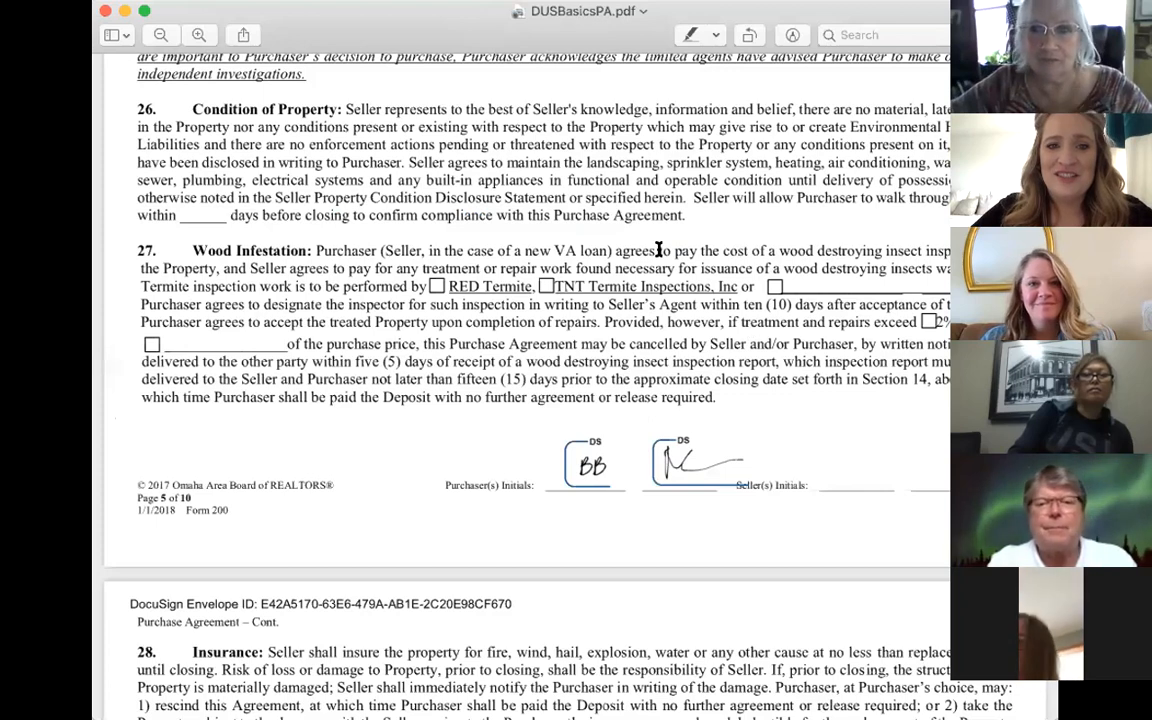
{"action": "scroll", "coordinate": [658, 250], "scroll_direction": "up", "scroll_amount": 10}
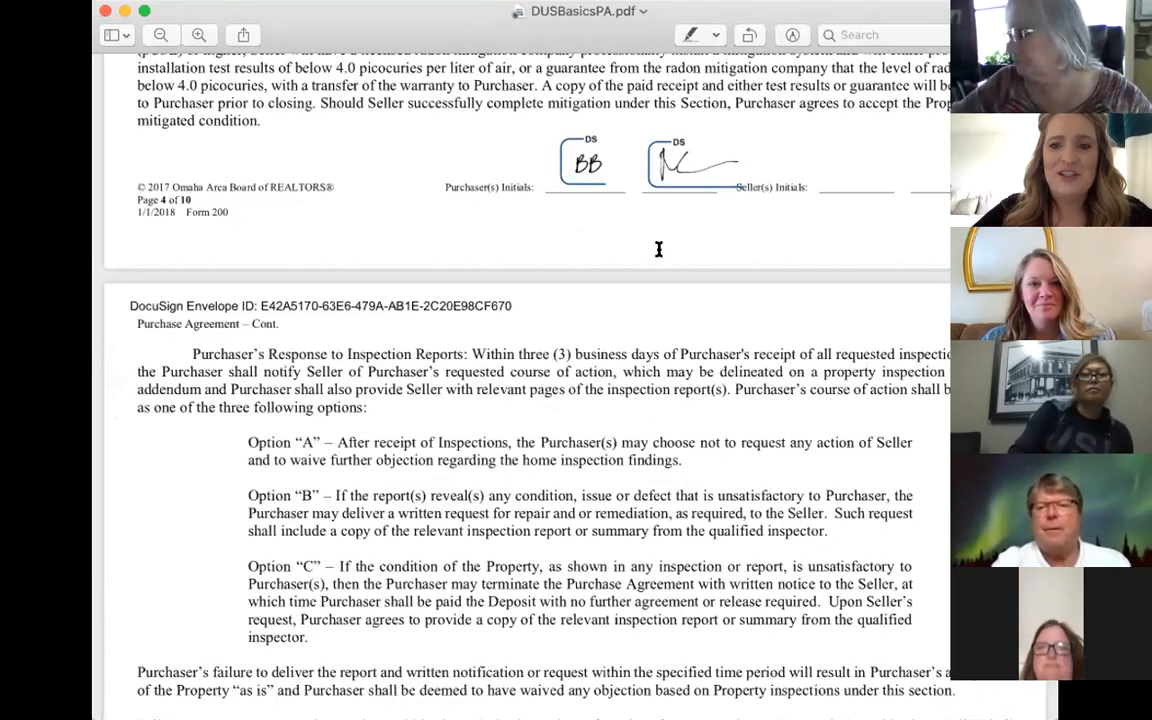
{"action": "scroll", "coordinate": [658, 250], "scroll_direction": "down", "scroll_amount": 10}
{"action": "scroll", "coordinate": [658, 250], "scroll_direction": "up", "scroll_amount": 20}
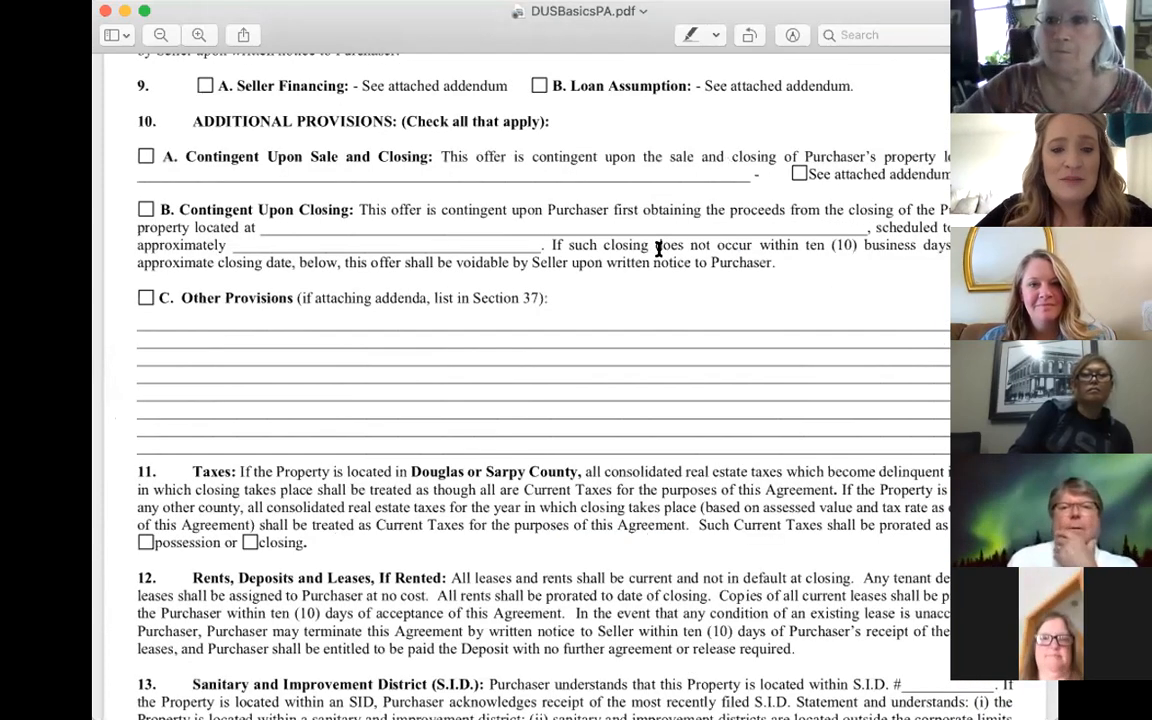
{"action": "scroll", "coordinate": [658, 250], "scroll_direction": "down", "scroll_amount": 5}
{"action": "scroll", "coordinate": [658, 249], "scroll_direction": "down", "scroll_amount": 3}
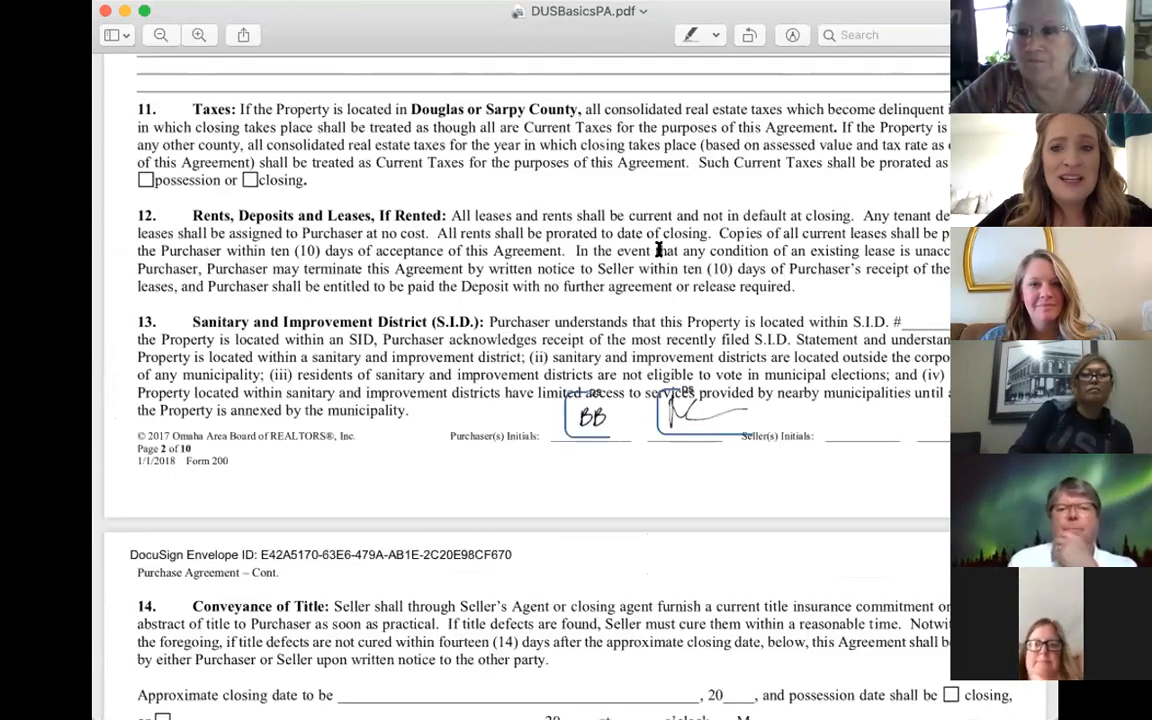
{"action": "scroll", "coordinate": [658, 250], "scroll_direction": "down", "scroll_amount": 4}
{"action": "scroll", "coordinate": [658, 249], "scroll_direction": "down", "scroll_amount": 12}
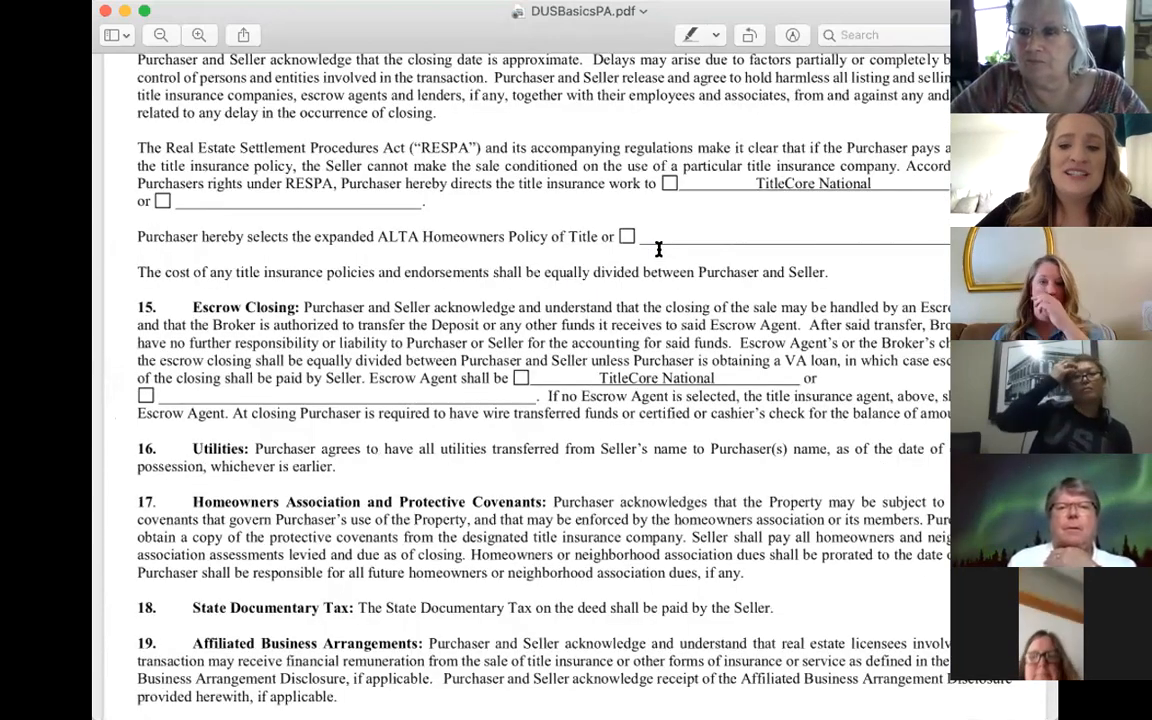
{"action": "scroll", "coordinate": [609, 460], "scroll_direction": "down", "scroll_amount": 9}
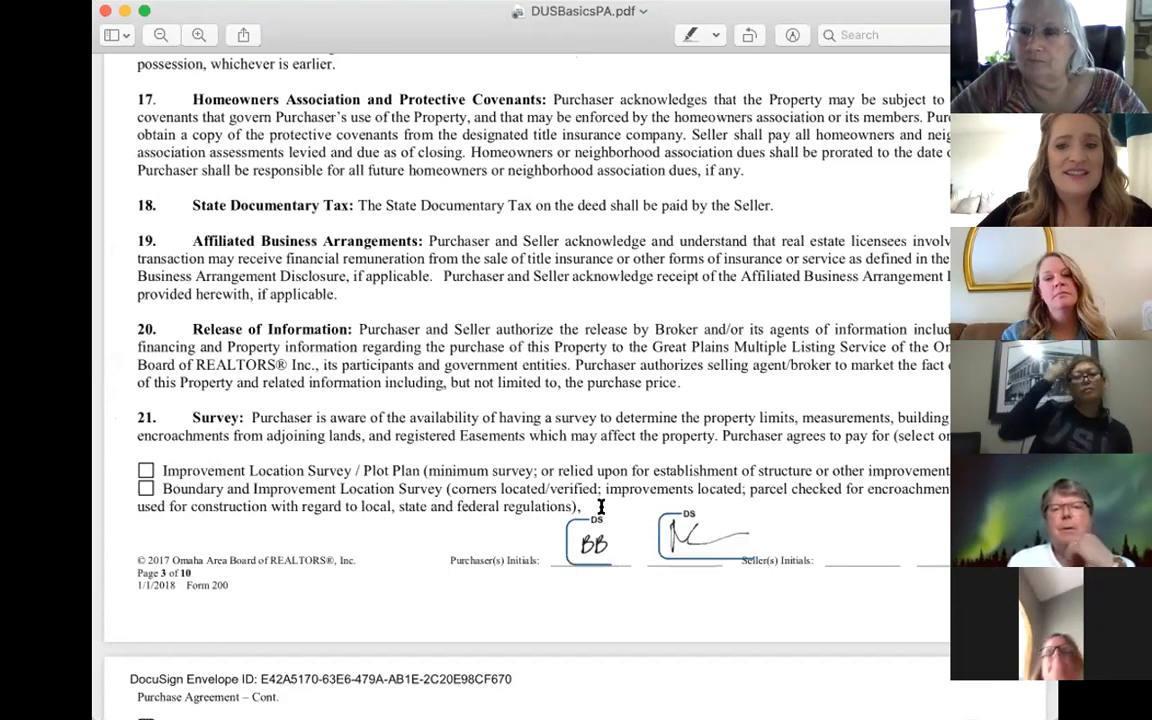
{"action": "scroll", "coordinate": [620, 420], "scroll_direction": "down", "scroll_amount": 5}
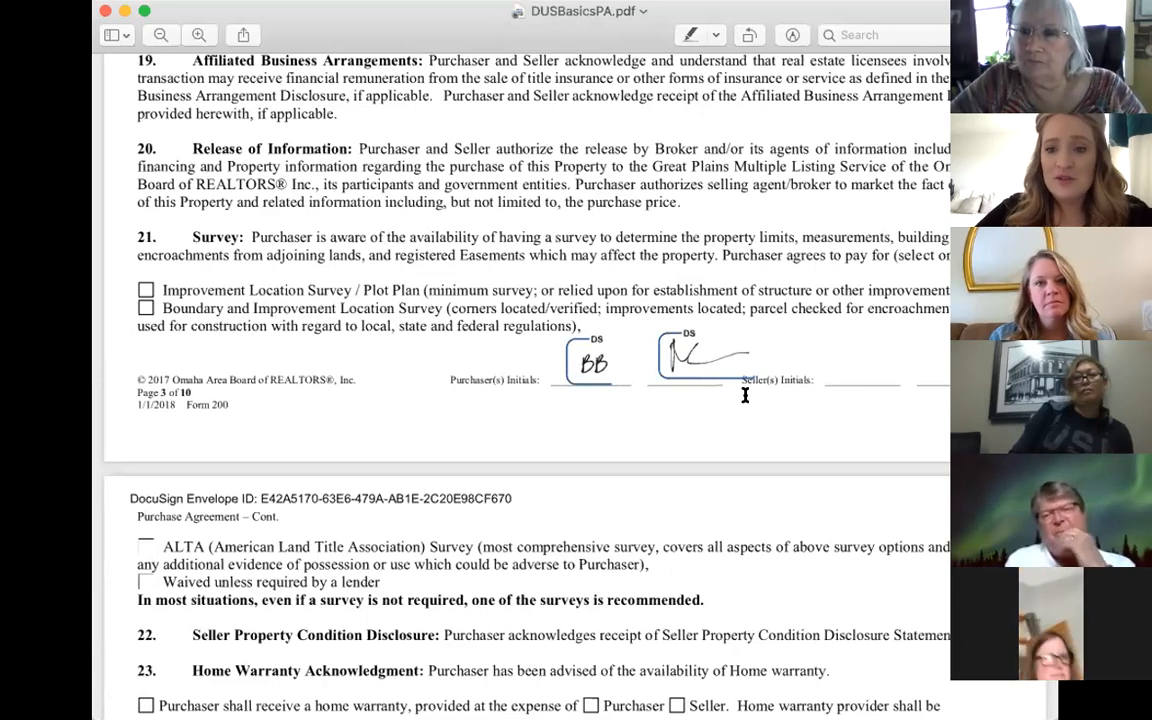
{"action": "scroll", "coordinate": [745, 395], "scroll_direction": "down", "scroll_amount": 5}
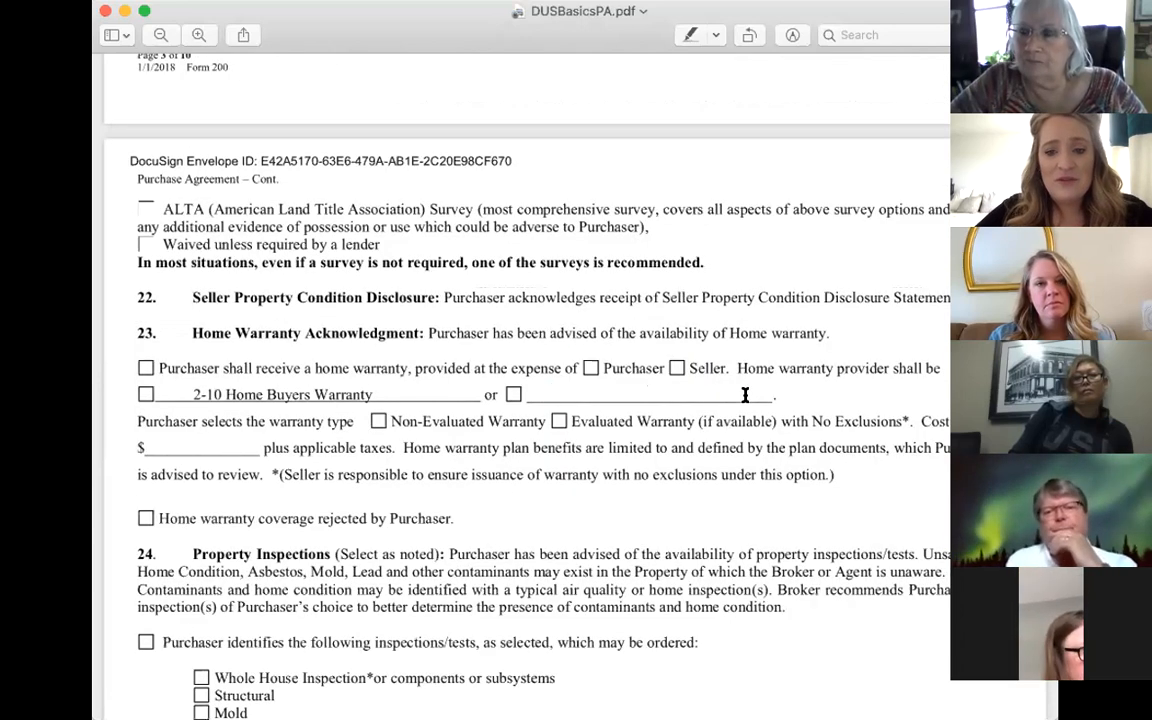
{"action": "scroll", "coordinate": [745, 395], "scroll_direction": "down", "scroll_amount": 5}
{"action": "scroll", "coordinate": [745, 395], "scroll_direction": "down", "scroll_amount": 8}
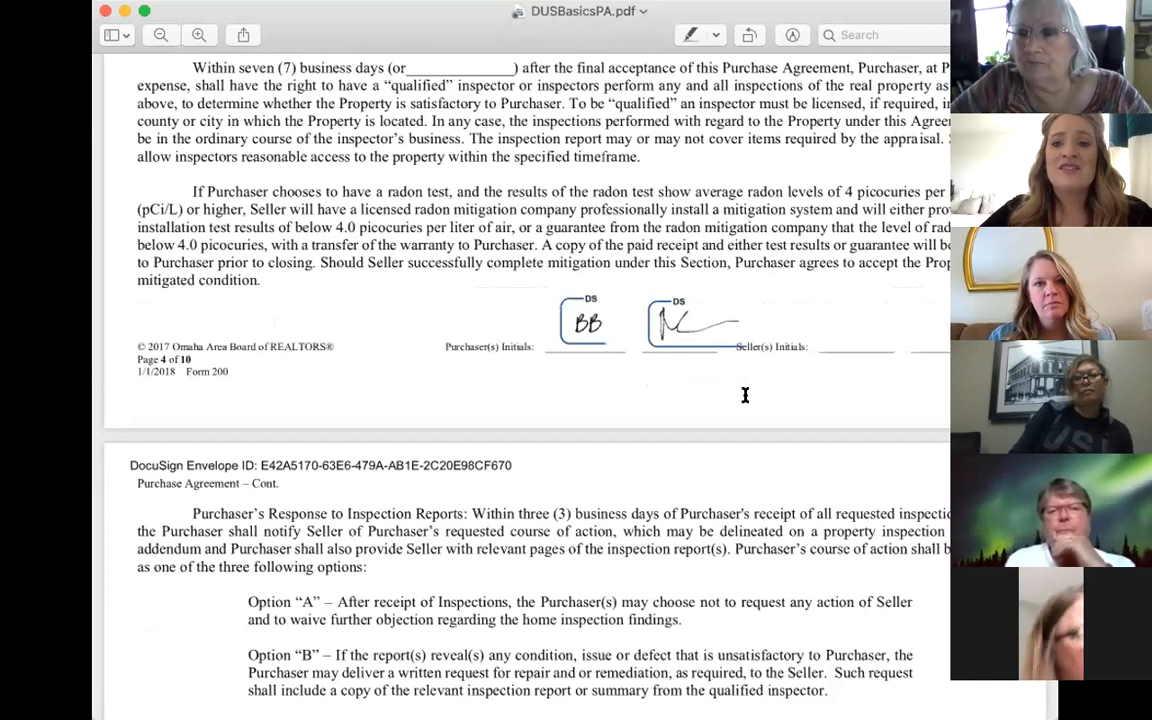
{"action": "scroll", "coordinate": [745, 395], "scroll_direction": "down", "scroll_amount": 3}
{"action": "scroll", "coordinate": [745, 395], "scroll_direction": "down", "scroll_amount": 1}
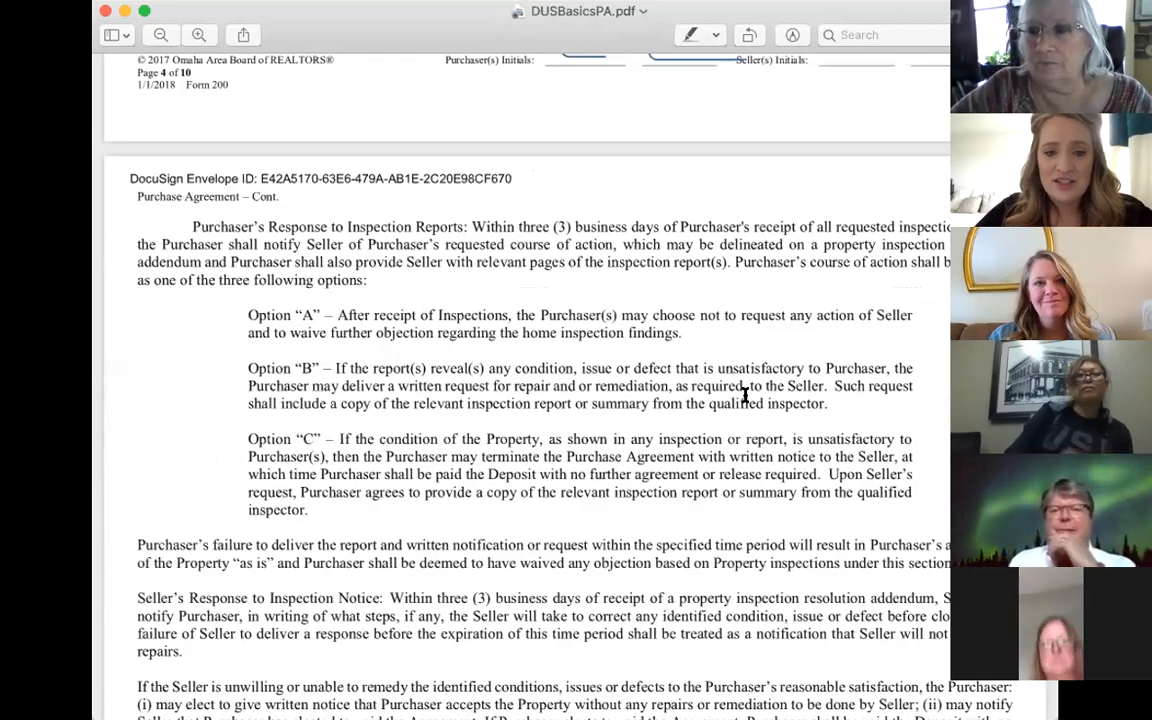
{"action": "scroll", "coordinate": [745, 395], "scroll_direction": "down", "scroll_amount": 9}
{"action": "scroll", "coordinate": [745, 395], "scroll_direction": "down", "scroll_amount": 6}
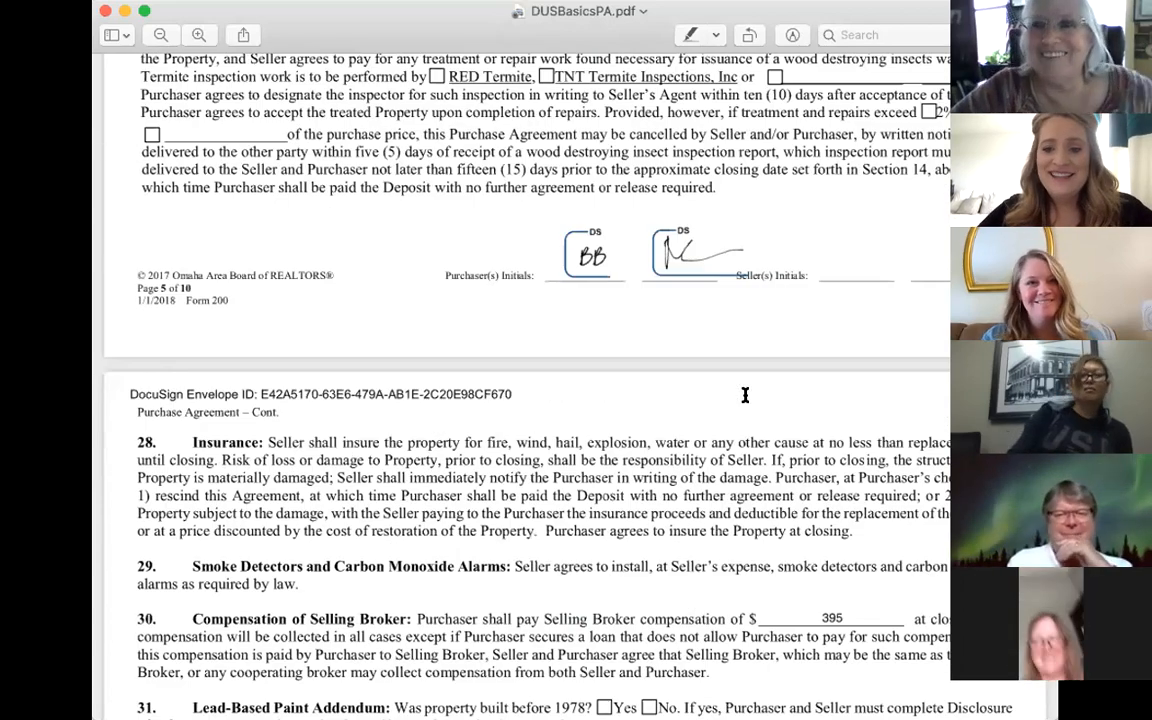
{"action": "scroll", "coordinate": [745, 395], "scroll_direction": "down", "scroll_amount": 7}
{"action": "scroll", "coordinate": [745, 395], "scroll_direction": "down", "scroll_amount": 8}
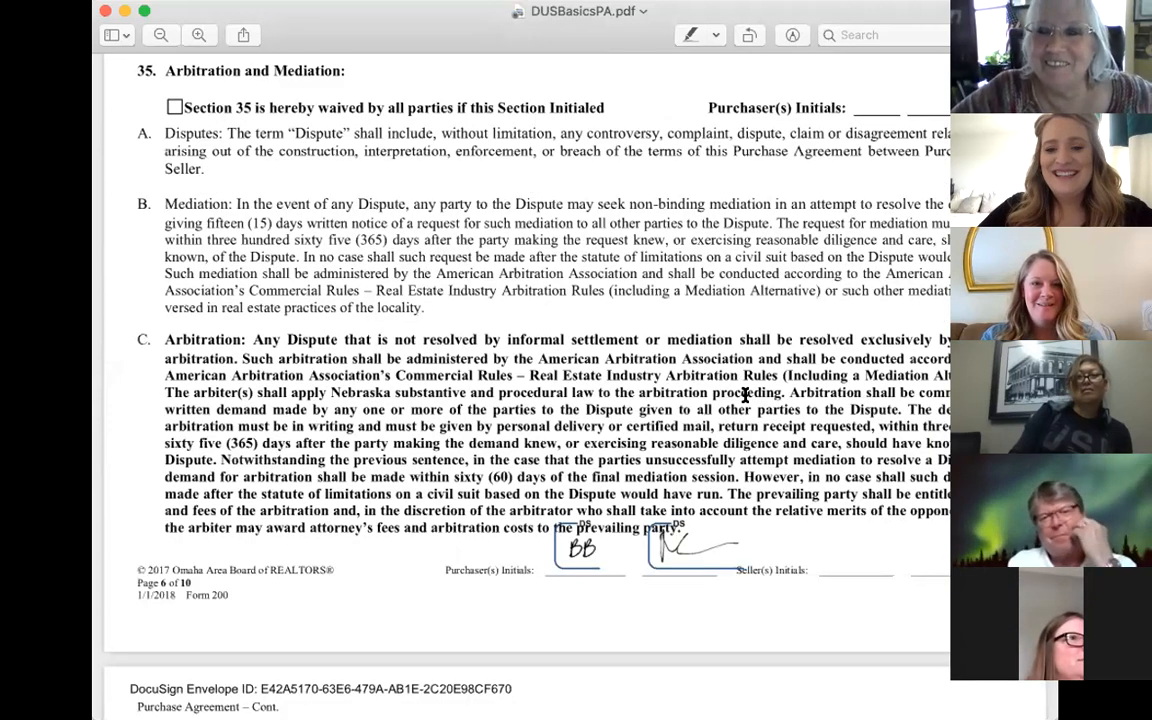
{"action": "scroll", "coordinate": [745, 395], "scroll_direction": "down", "scroll_amount": 12}
{"action": "scroll", "coordinate": [745, 395], "scroll_direction": "down", "scroll_amount": 6}
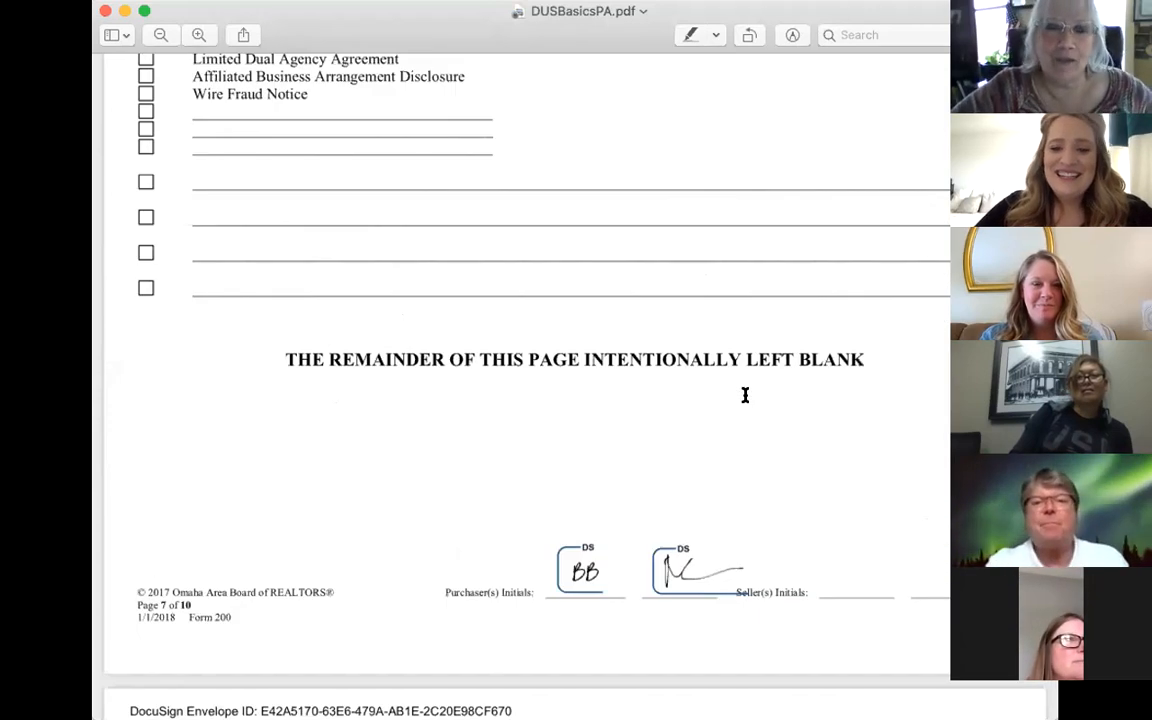
{"action": "scroll", "coordinate": [745, 395], "scroll_direction": "down", "scroll_amount": 6}
{"action": "scroll", "coordinate": [745, 395], "scroll_direction": "down", "scroll_amount": 3}
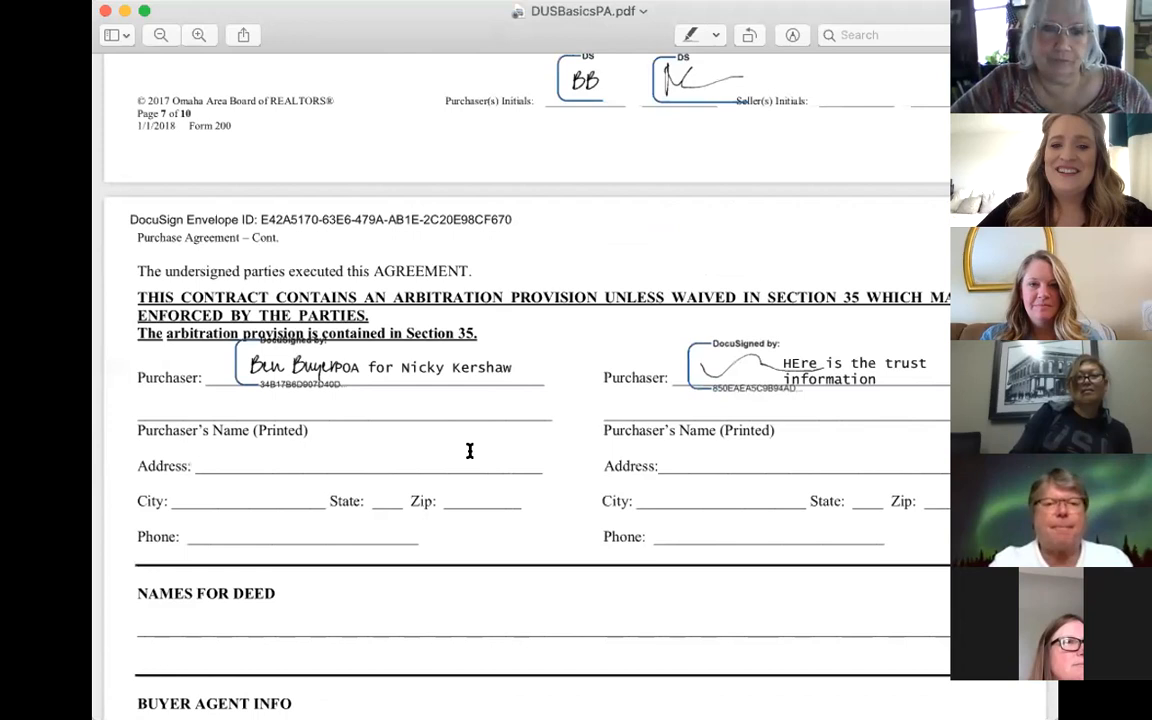
{"action": "scroll", "coordinate": [469, 451], "scroll_direction": "down", "scroll_amount": 1}
{"action": "scroll", "coordinate": [469, 451], "scroll_direction": "down", "scroll_amount": 2}
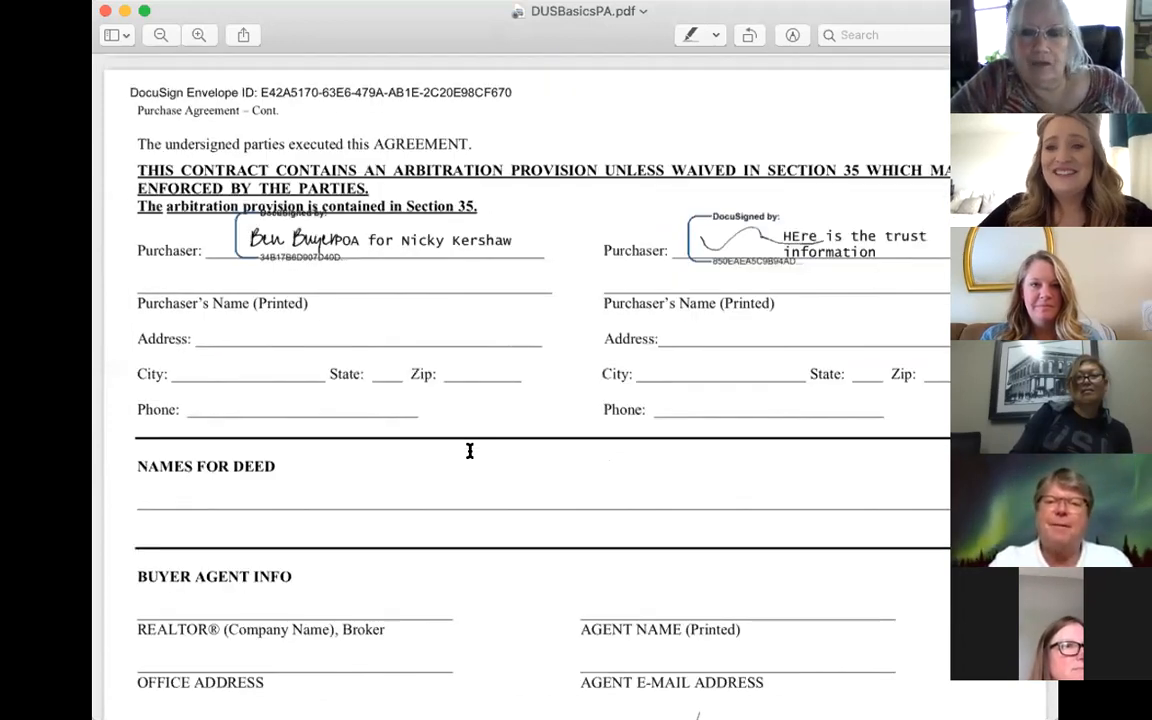
{"action": "scroll", "coordinate": [469, 451], "scroll_direction": "down", "scroll_amount": 2}
{"action": "scroll", "coordinate": [606, 73], "scroll_direction": "down", "scroll_amount": 1}
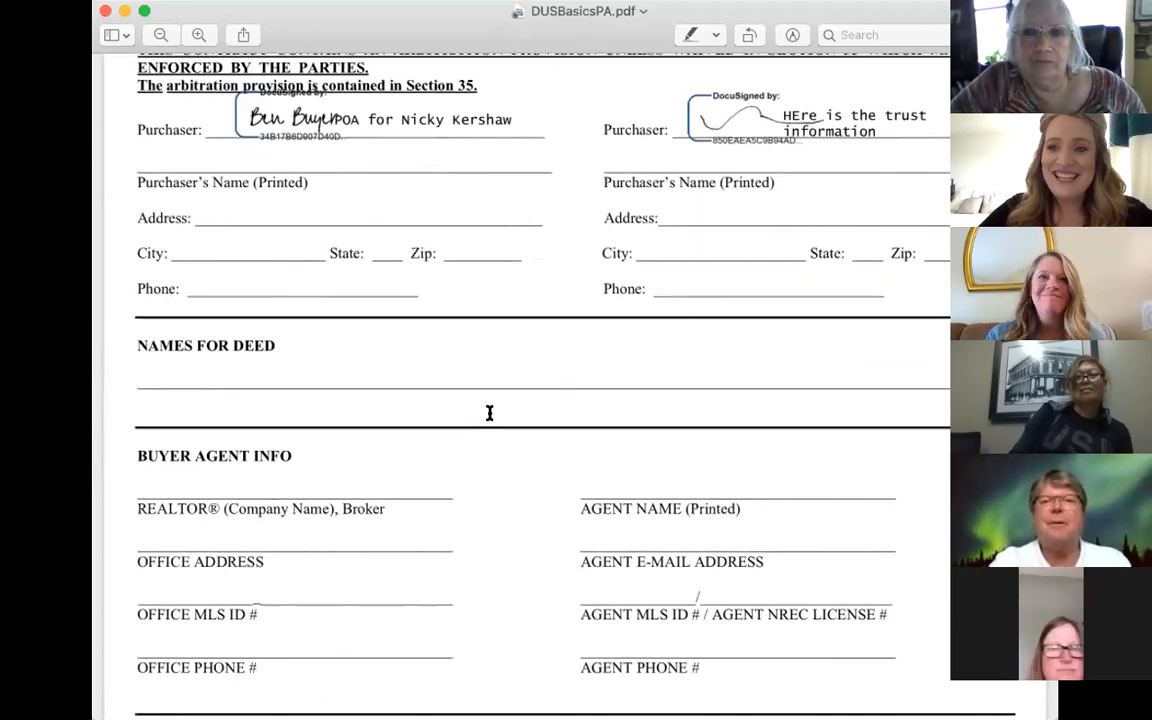
{"action": "scroll", "coordinate": [489, 413], "scroll_direction": "down", "scroll_amount": 5}
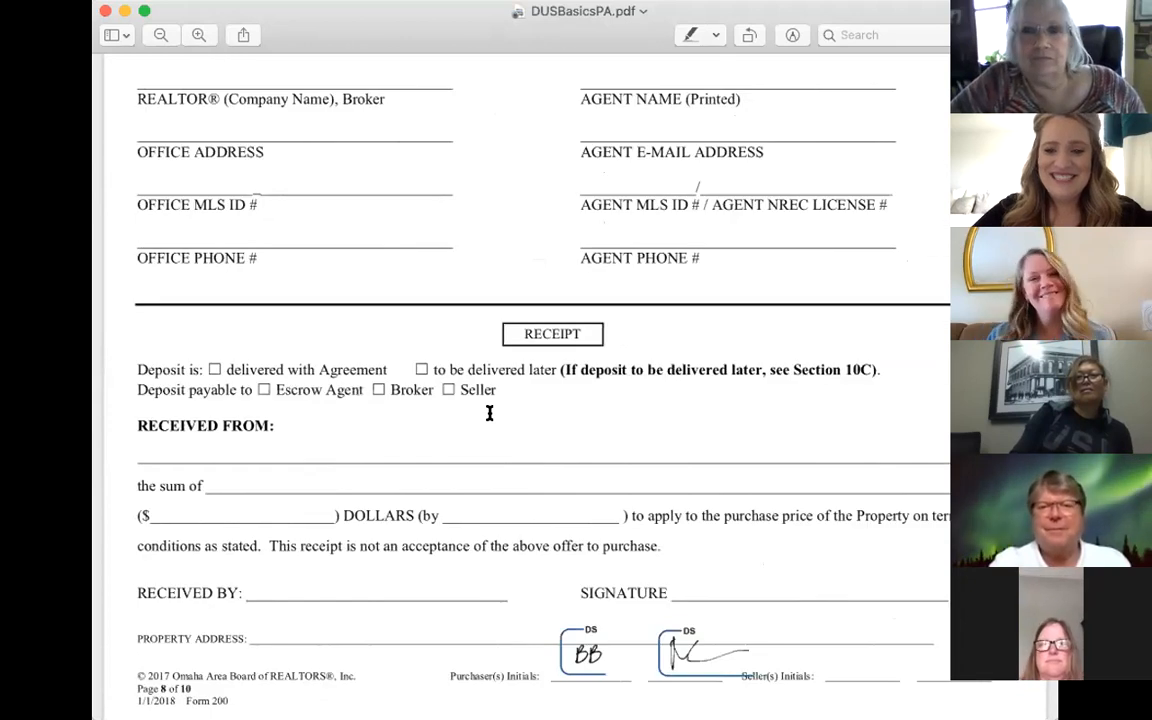
{"action": "scroll", "coordinate": [489, 413], "scroll_direction": "down", "scroll_amount": 4}
{"action": "scroll", "coordinate": [489, 413], "scroll_direction": "down", "scroll_amount": 7}
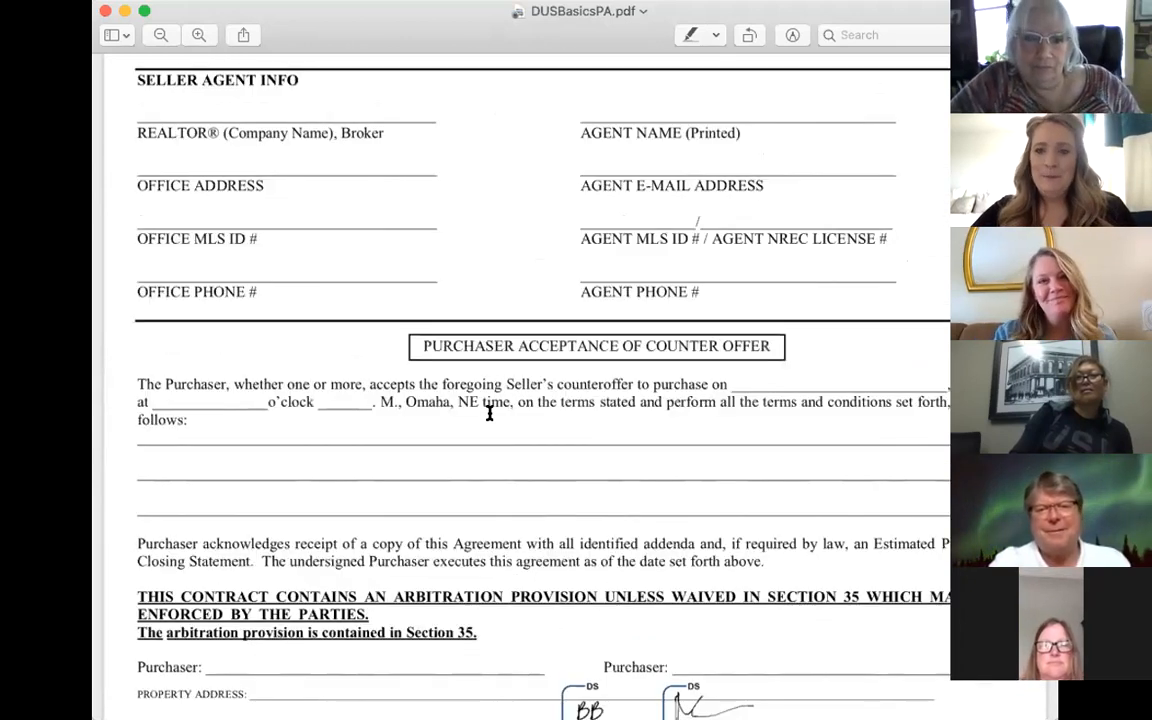
{"action": "scroll", "coordinate": [489, 413], "scroll_direction": "down", "scroll_amount": 5}
{"action": "scroll", "coordinate": [489, 413], "scroll_direction": "down", "scroll_amount": 6}
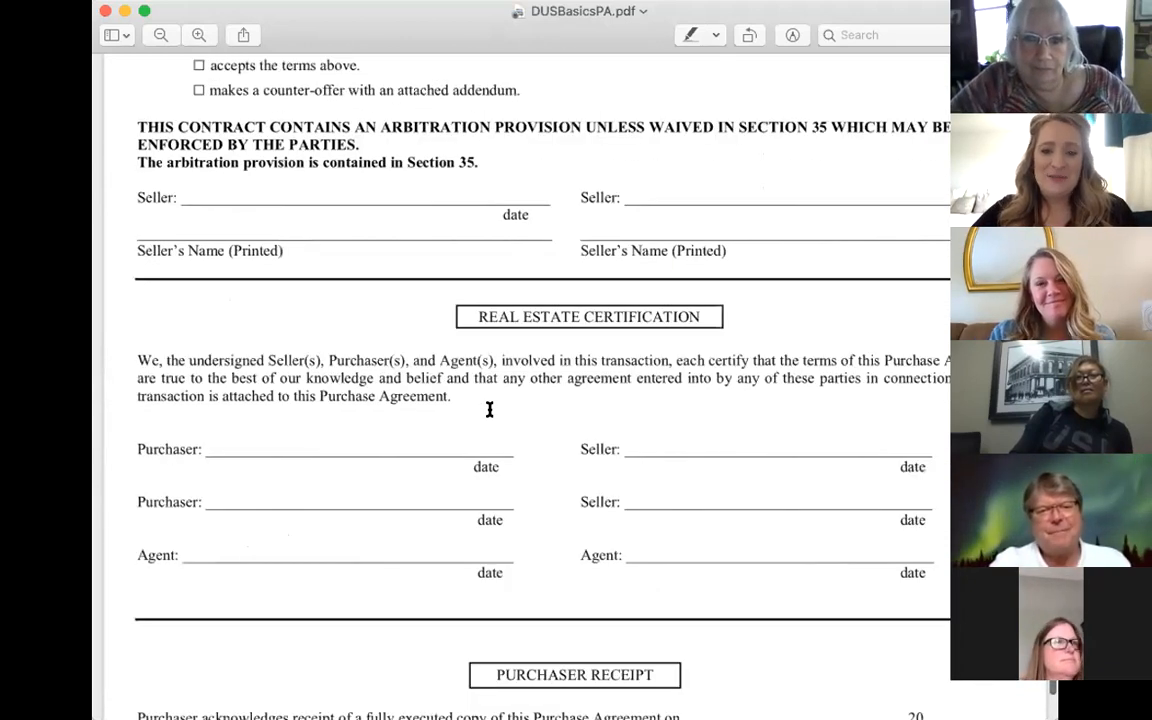
{"action": "scroll", "coordinate": [489, 413], "scroll_direction": "down", "scroll_amount": 5}
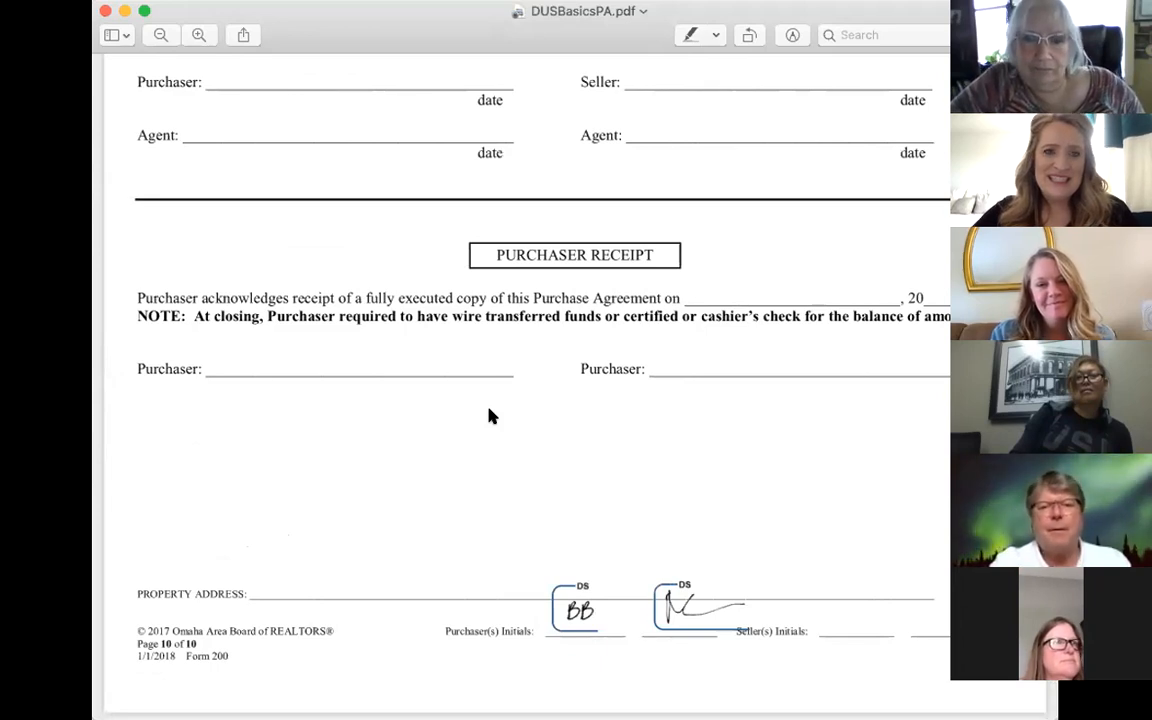
{"action": "scroll", "coordinate": [489, 414], "scroll_direction": "down", "scroll_amount": 2}
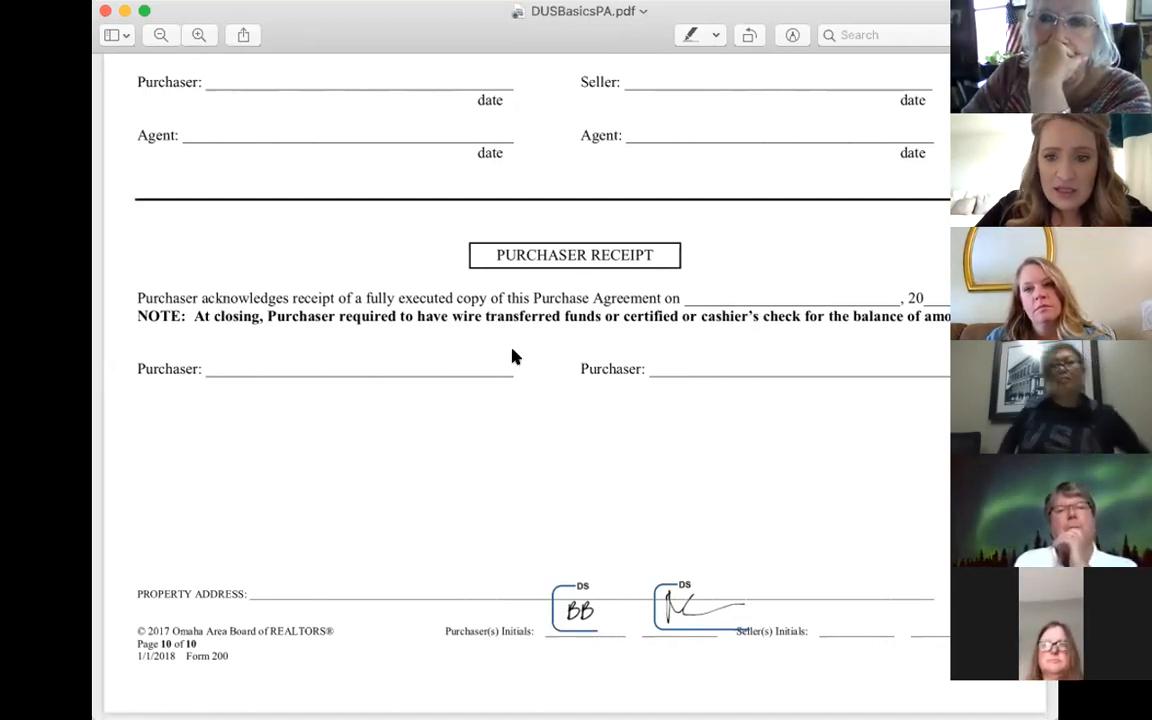
Step: Review the DocuSign Completed email in Outlook, then return to the eSignature home listing 8 completed envelopes
{"action": "key", "text": "super+Tab"}
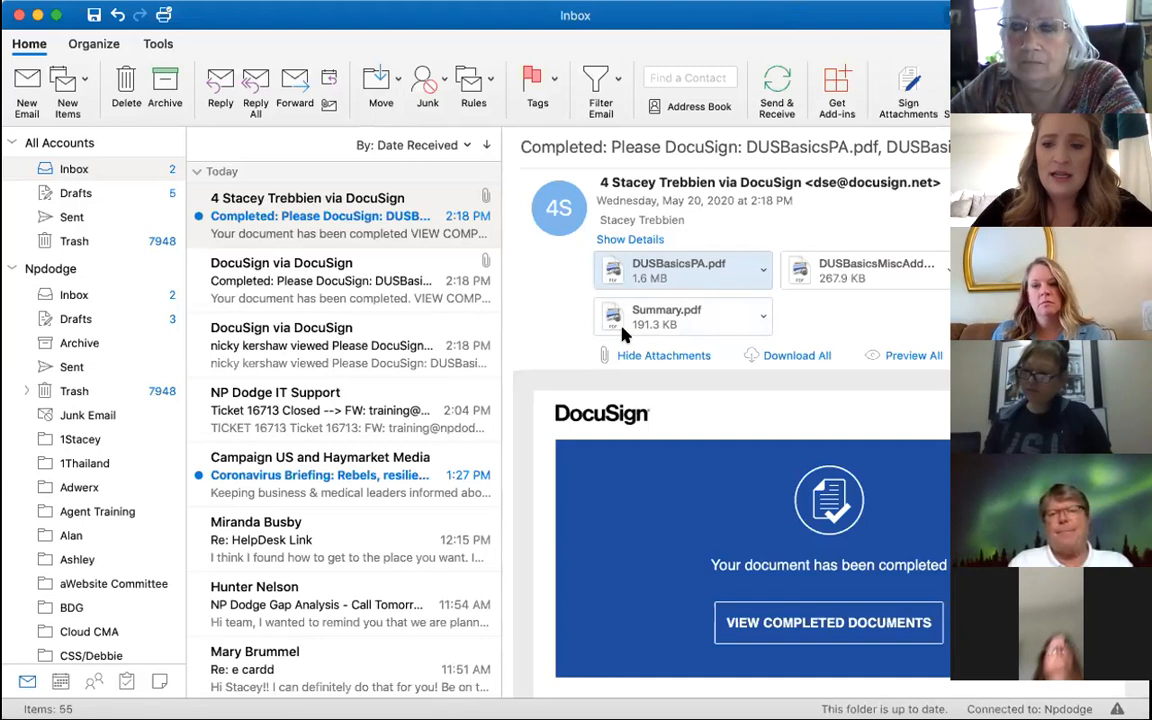
{"action": "key", "text": "super+Tab"}
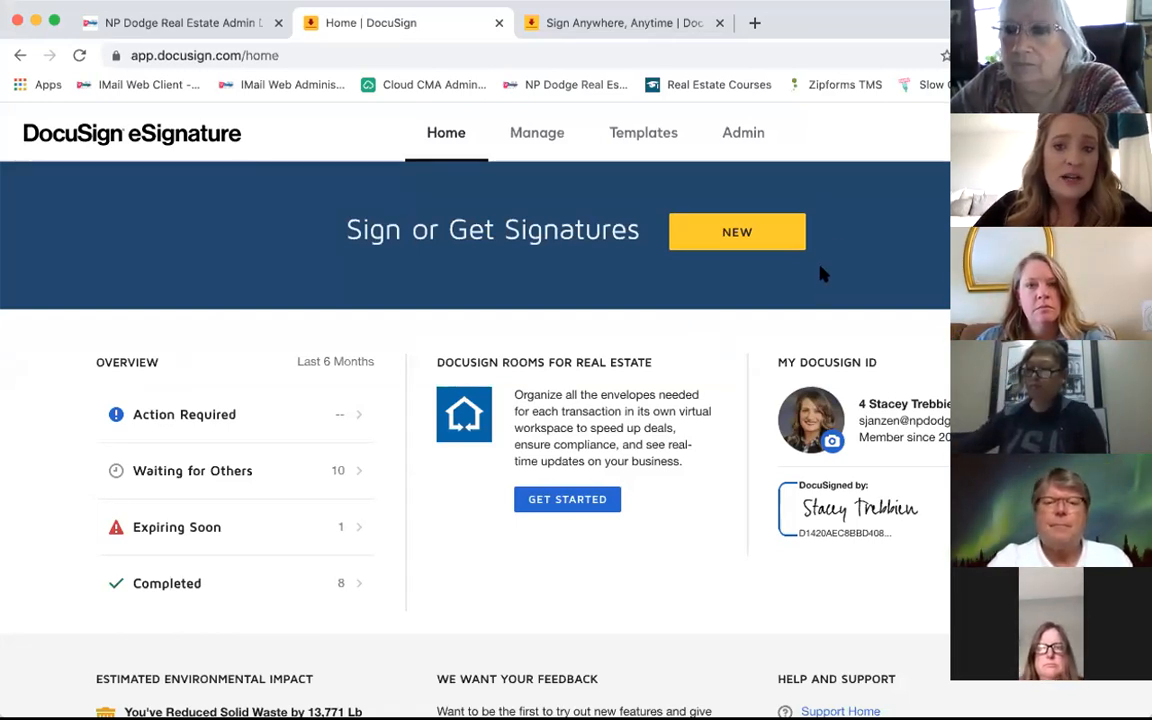
Step: Preview the NEW menu options without choosing one, then open Manage's Sent envelope list
{"action": "left_click", "coordinate": [725, 236]}
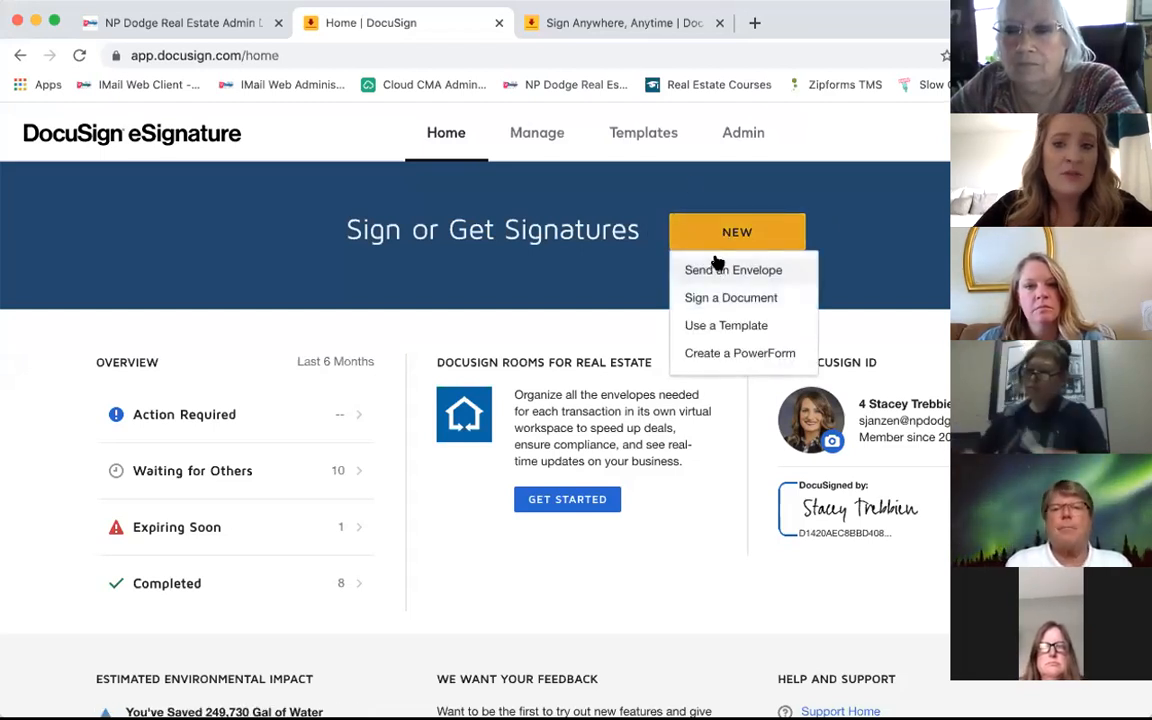
{"action": "left_click", "coordinate": [800, 197]}
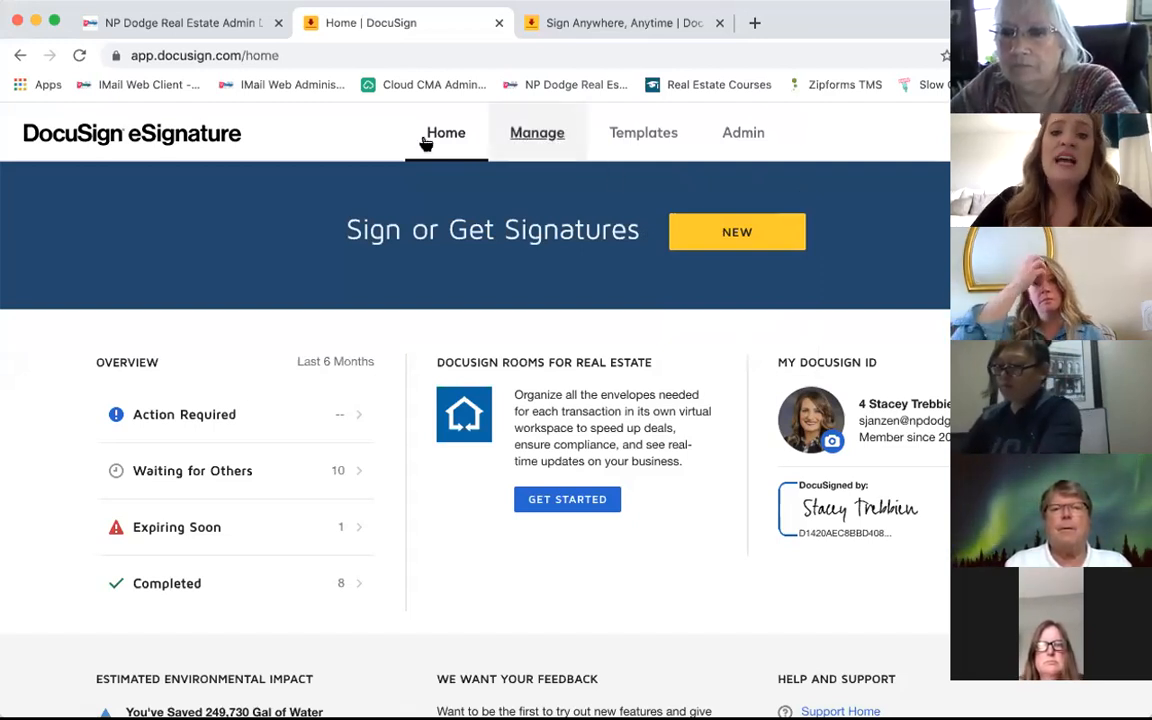
{"action": "left_click", "coordinate": [525, 140]}
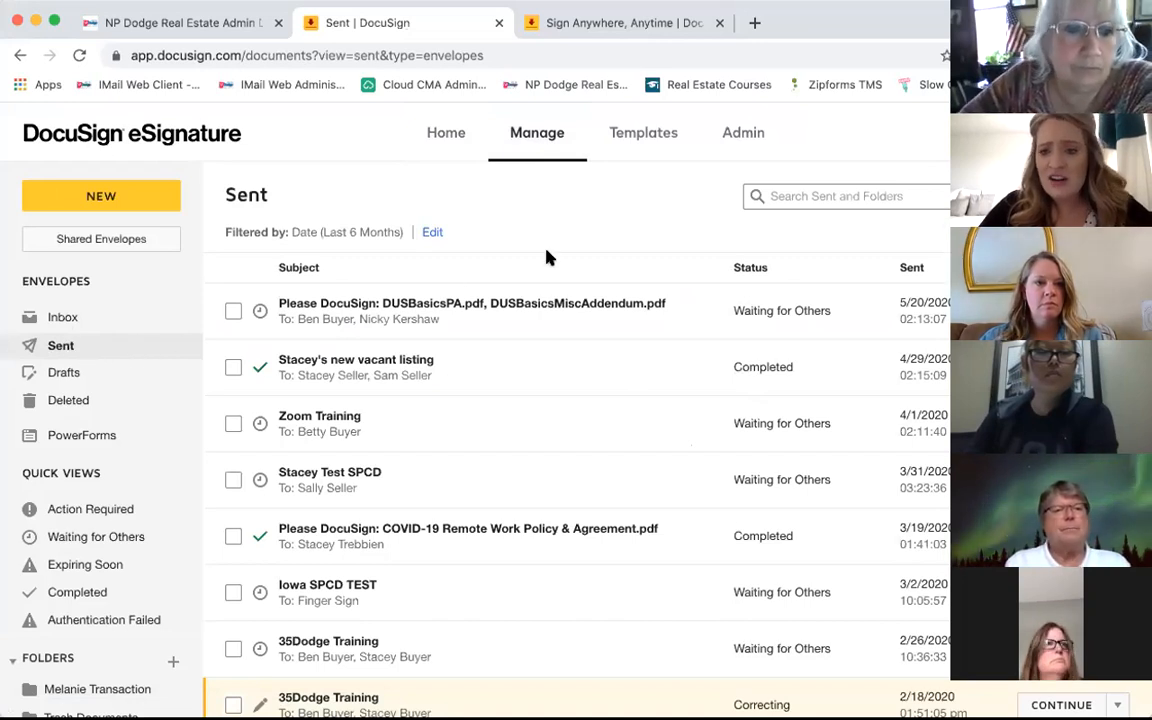
Step: Look over the DUSBasicsPA envelope in the Sent list, then show the Envelopes Inbox
{"action": "scroll", "coordinate": [549, 257], "scroll_direction": "up", "scroll_amount": 1}
{"action": "scroll", "coordinate": [549, 257], "scroll_direction": "down", "scroll_amount": 5}
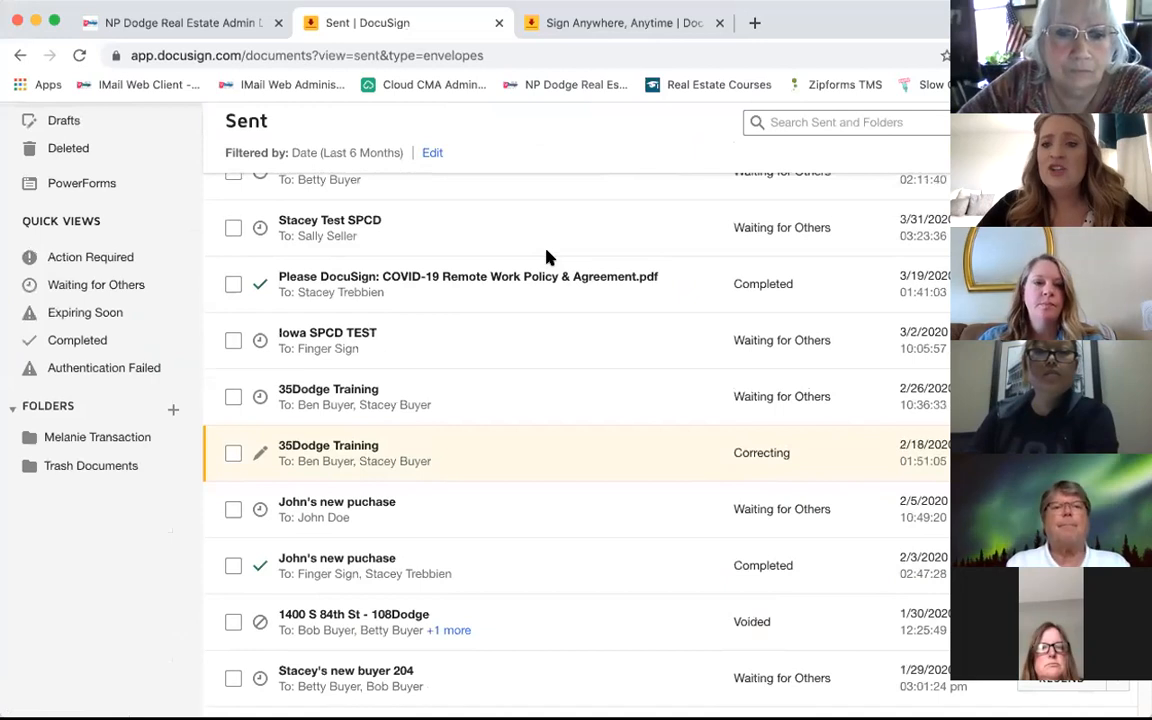
{"action": "scroll", "coordinate": [549, 257], "scroll_direction": "up", "scroll_amount": 5}
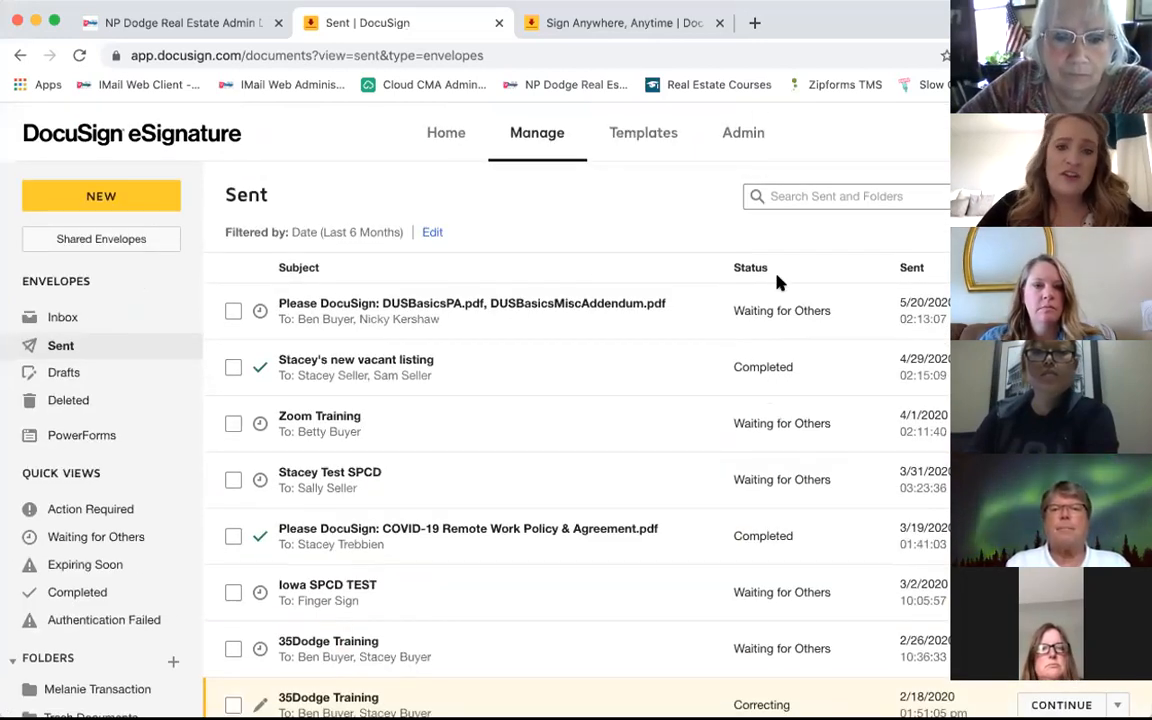
{"action": "left_click", "coordinate": [57, 317]}
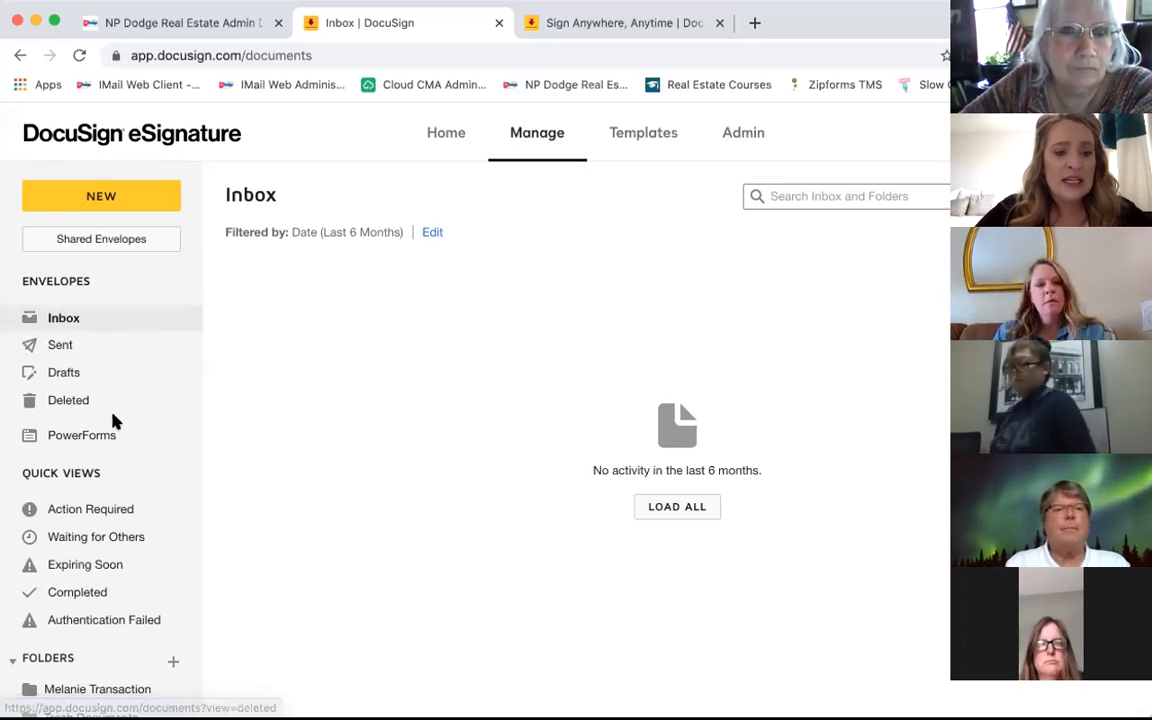
Step: Filter by Waiting for Others, then Completed, showing the DUSBasicsPA envelope Completed on 5/20/2020
{"action": "scroll", "coordinate": [113, 419], "scroll_direction": "down", "scroll_amount": 3}
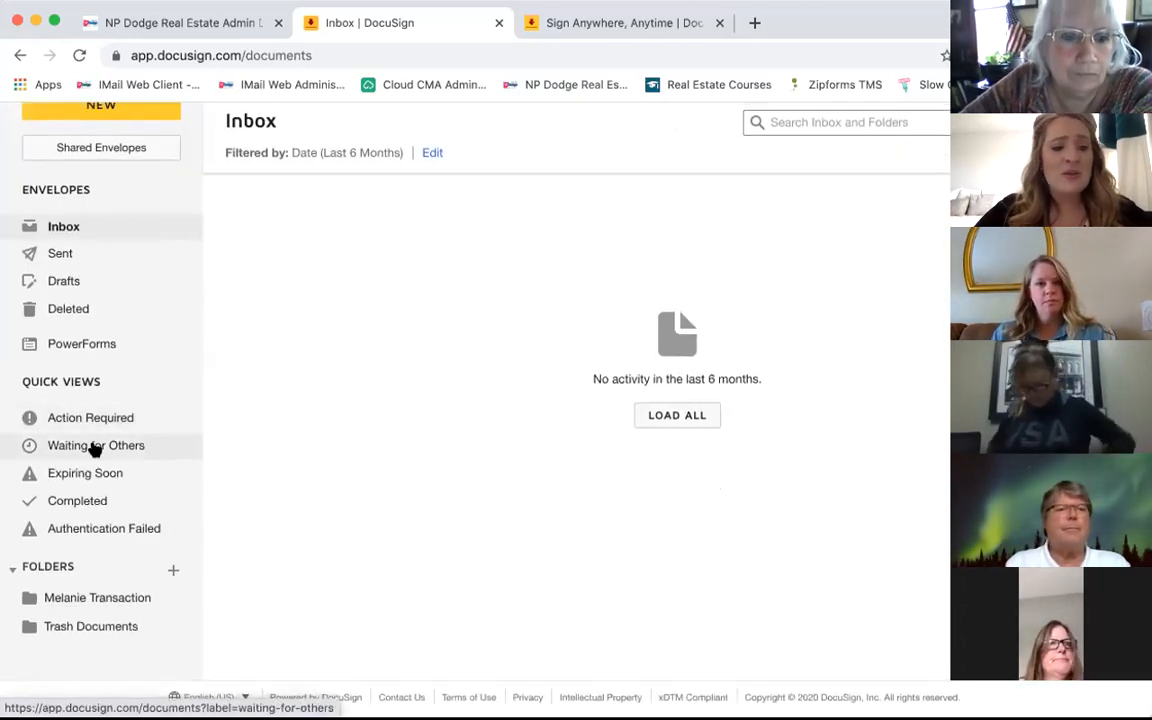
{"action": "left_click", "coordinate": [93, 449]}
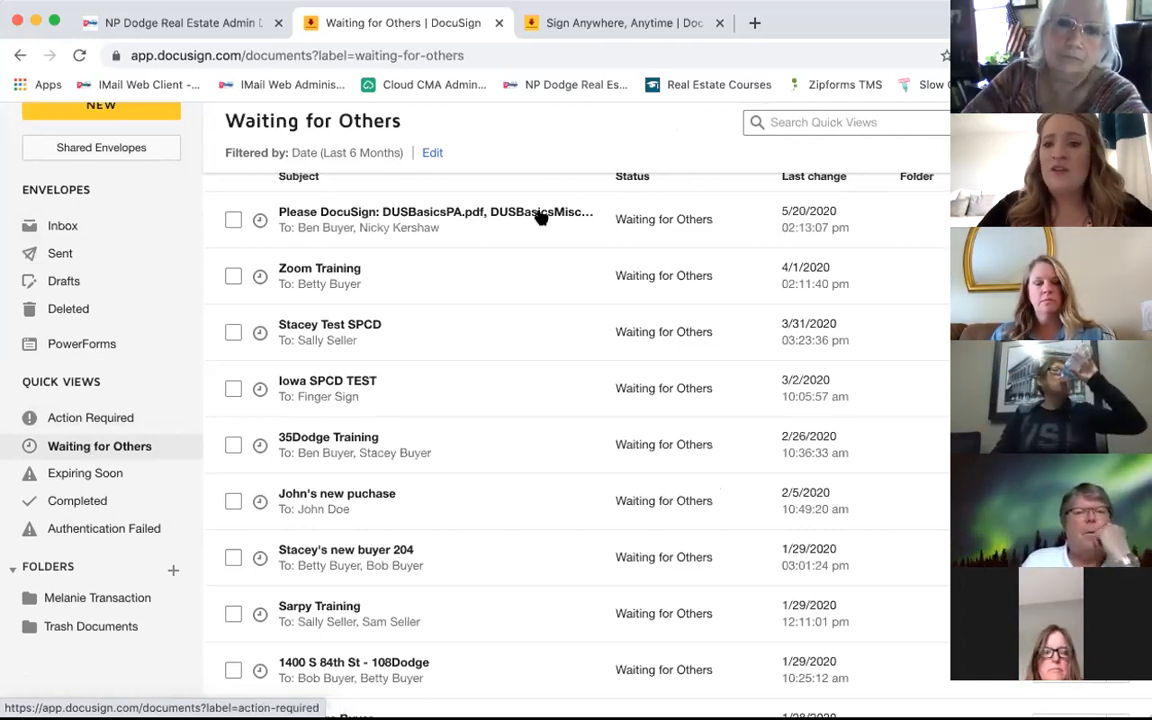
{"action": "mouse_move", "coordinate": [538, 205]}
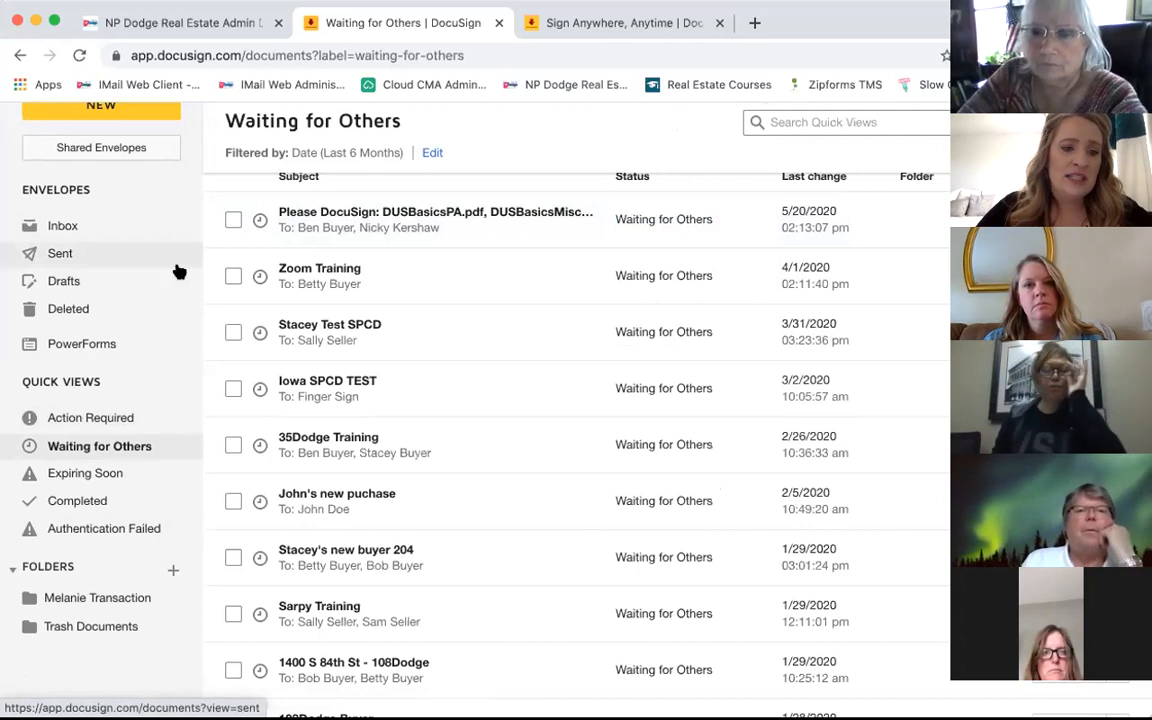
{"action": "left_click", "coordinate": [91, 499]}
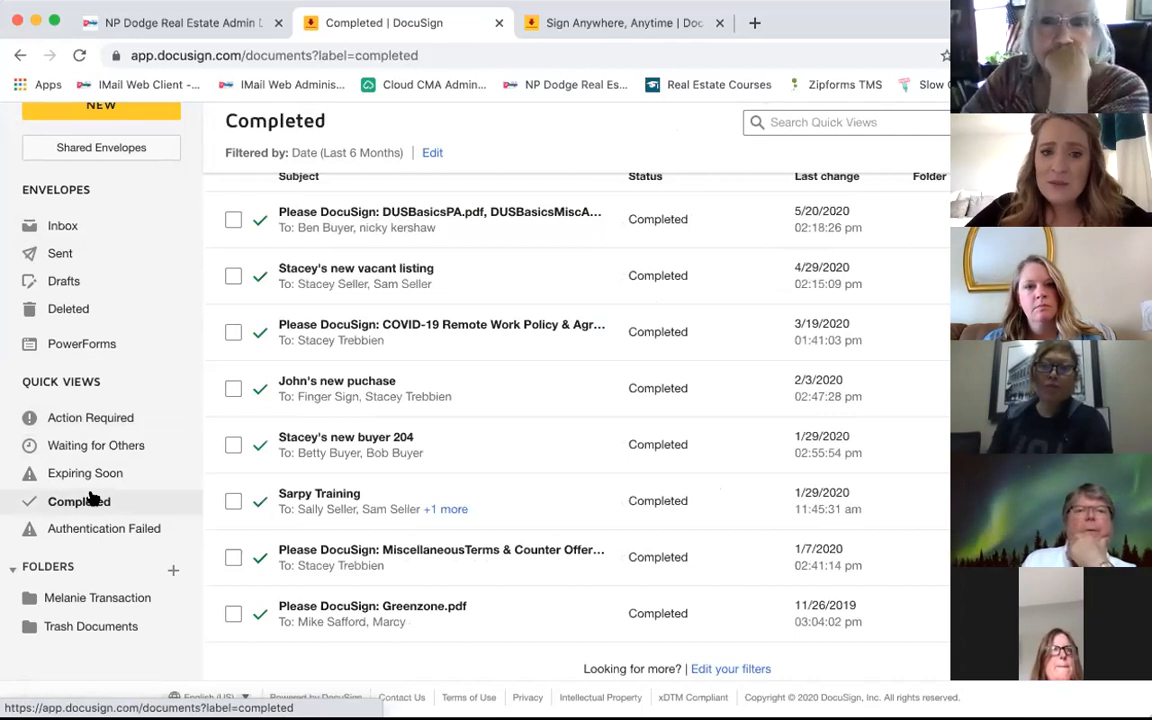
Step: Open the DUSBasicsPA envelope's details showing both recipients signed on 5/20/2020, return to Completed, and reopen them
{"action": "left_click", "coordinate": [360, 212]}
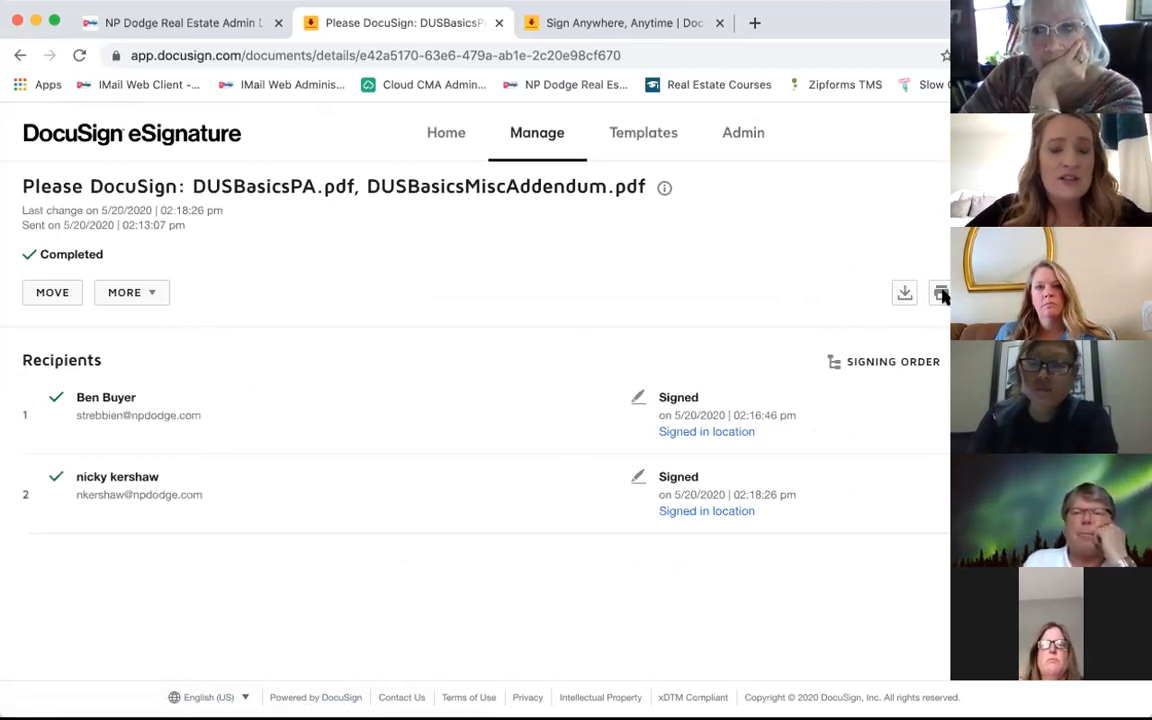
{"action": "left_click", "coordinate": [513, 148]}
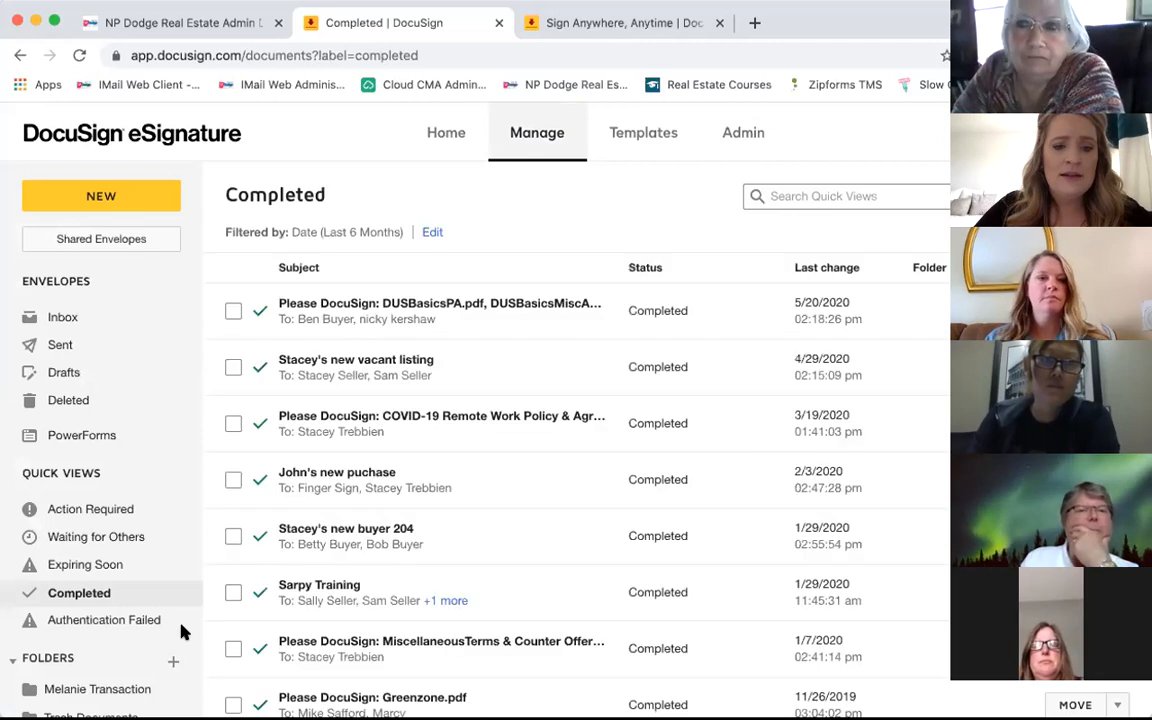
{"action": "left_click", "coordinate": [383, 312]}
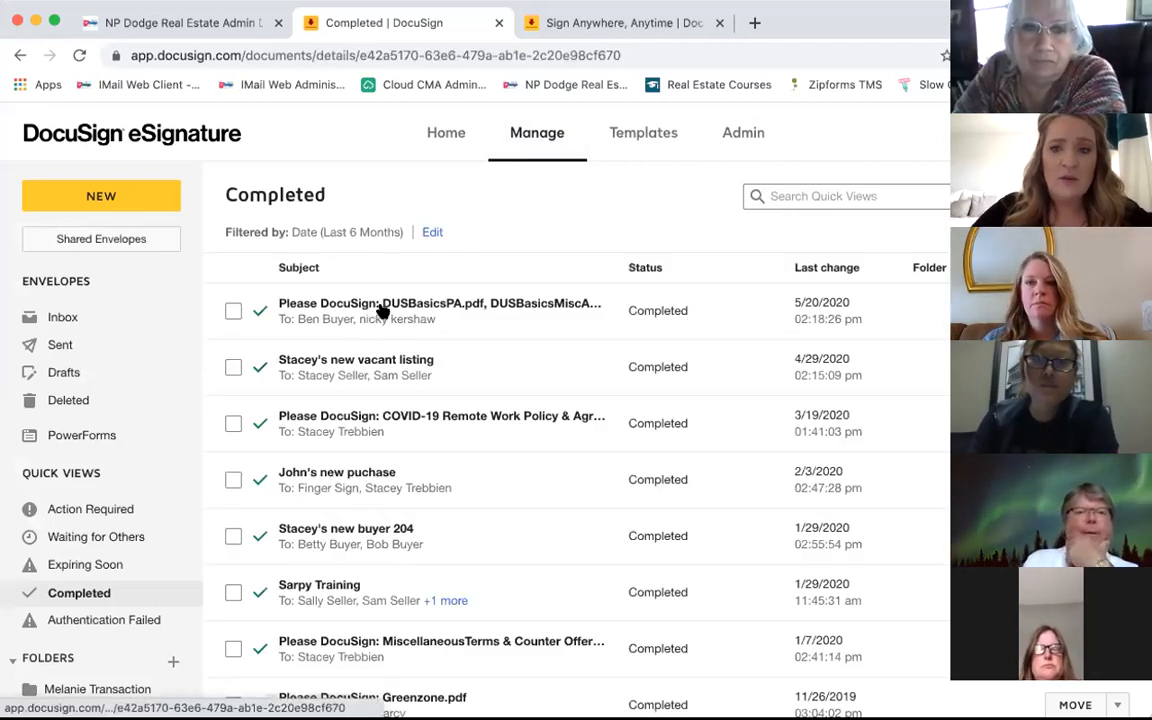